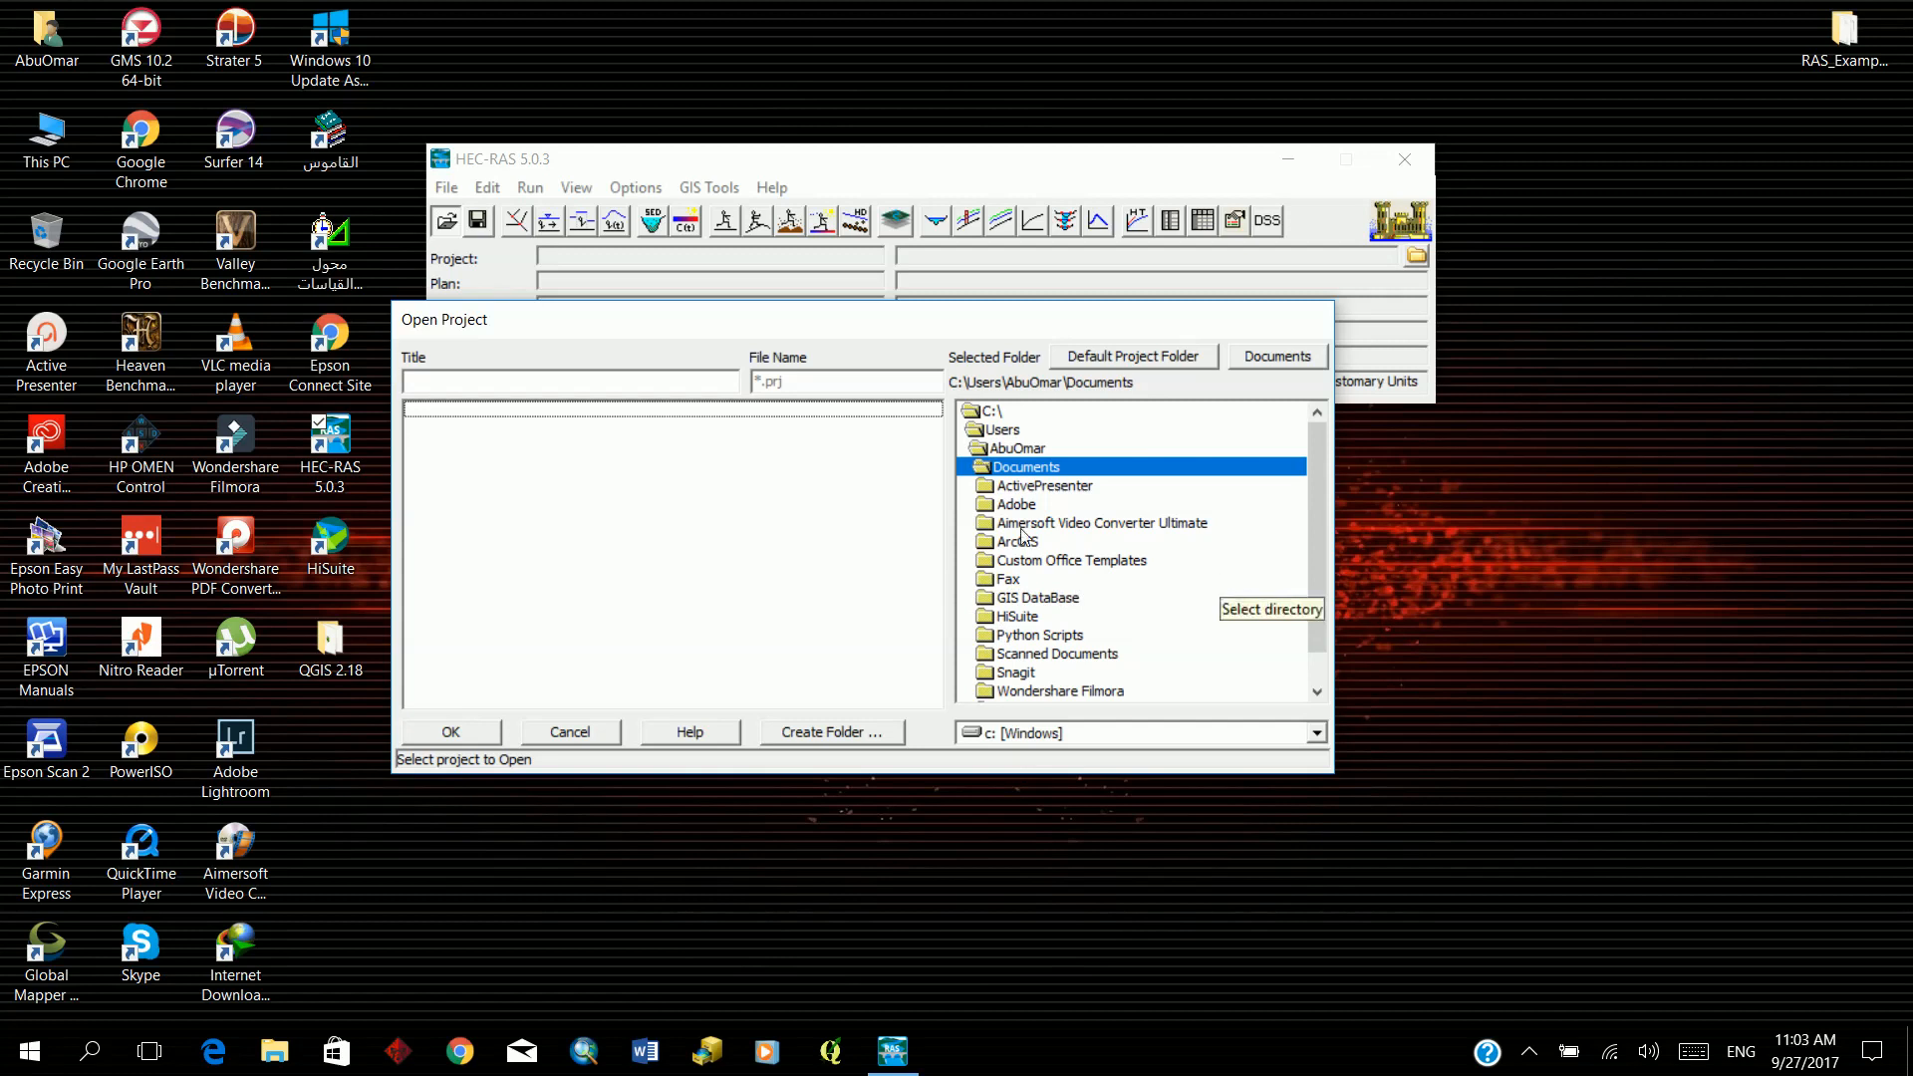
Step: Open the project 1D Muncie1DandSA from the RAS_Examples folder on the Desktop
double_click(1004, 431)
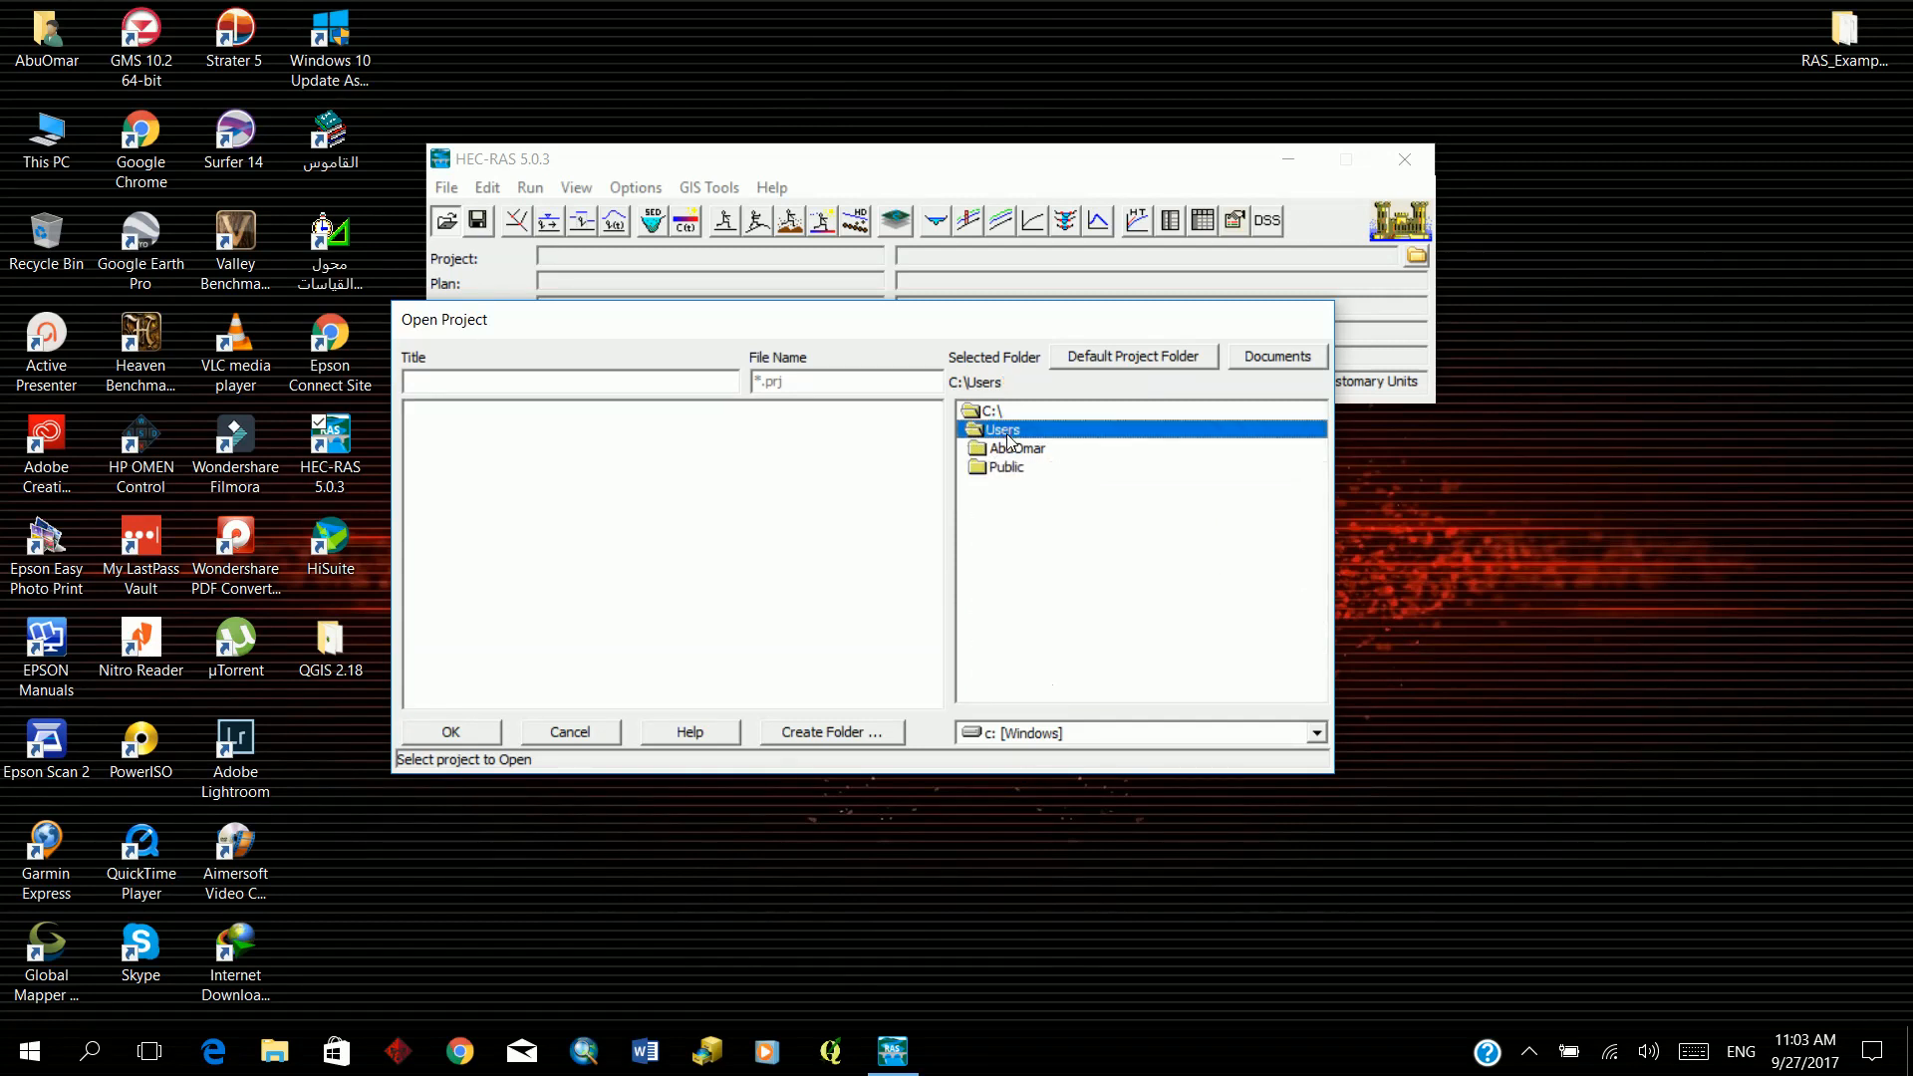
double_click(998, 450)
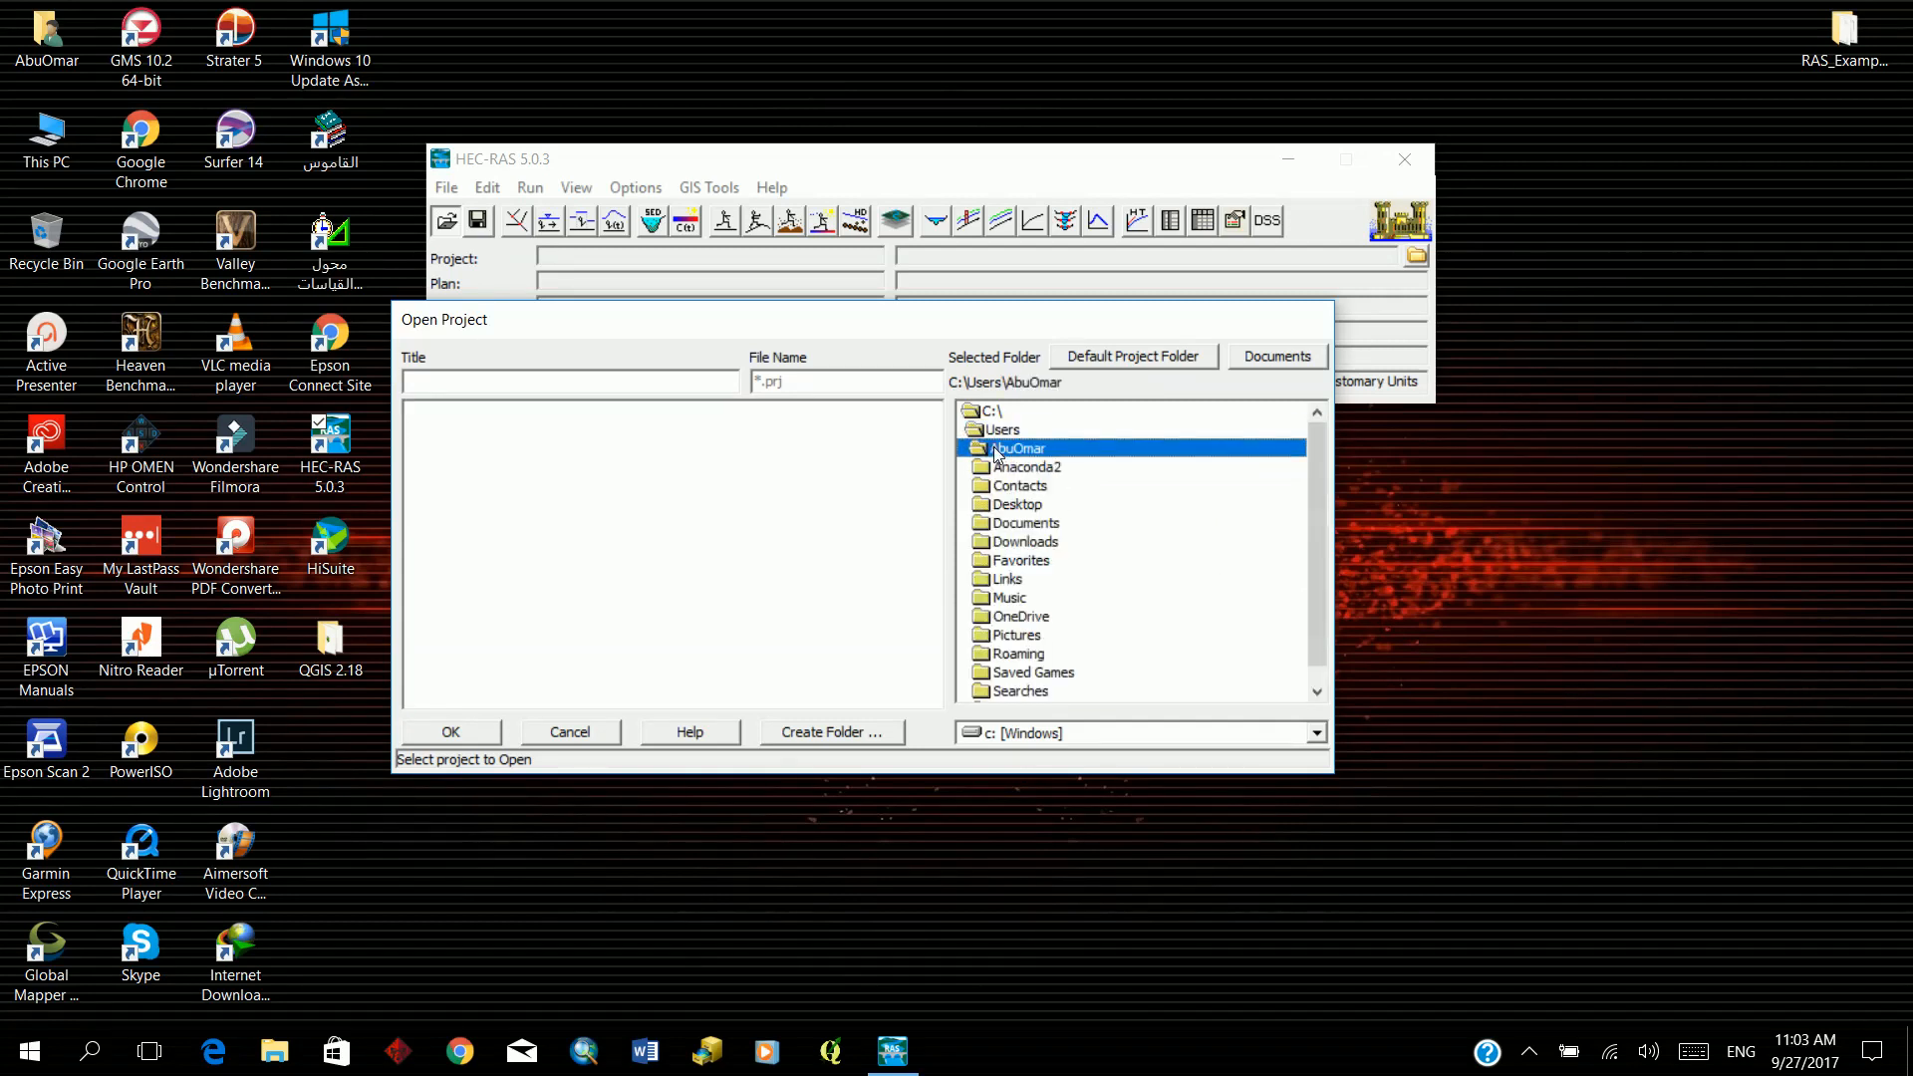
double_click(1004, 519)
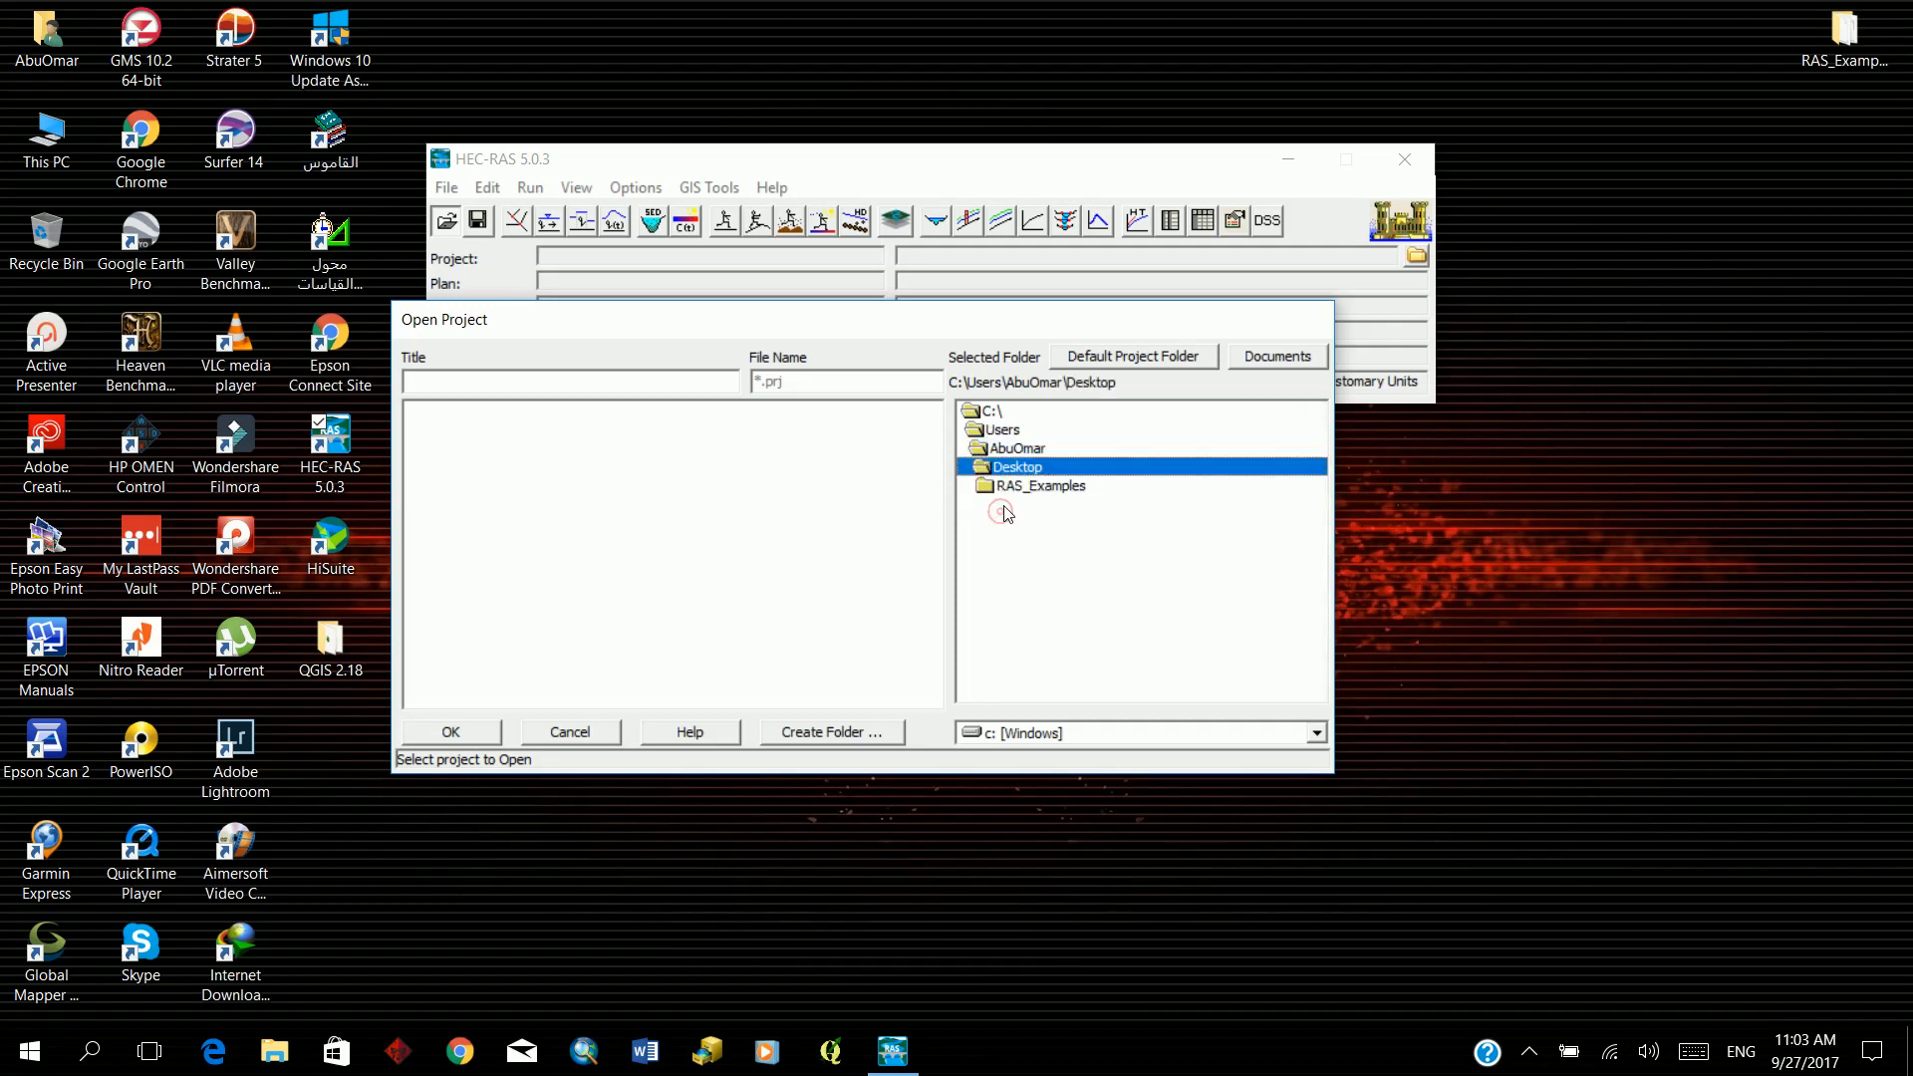
double_click(1006, 490)
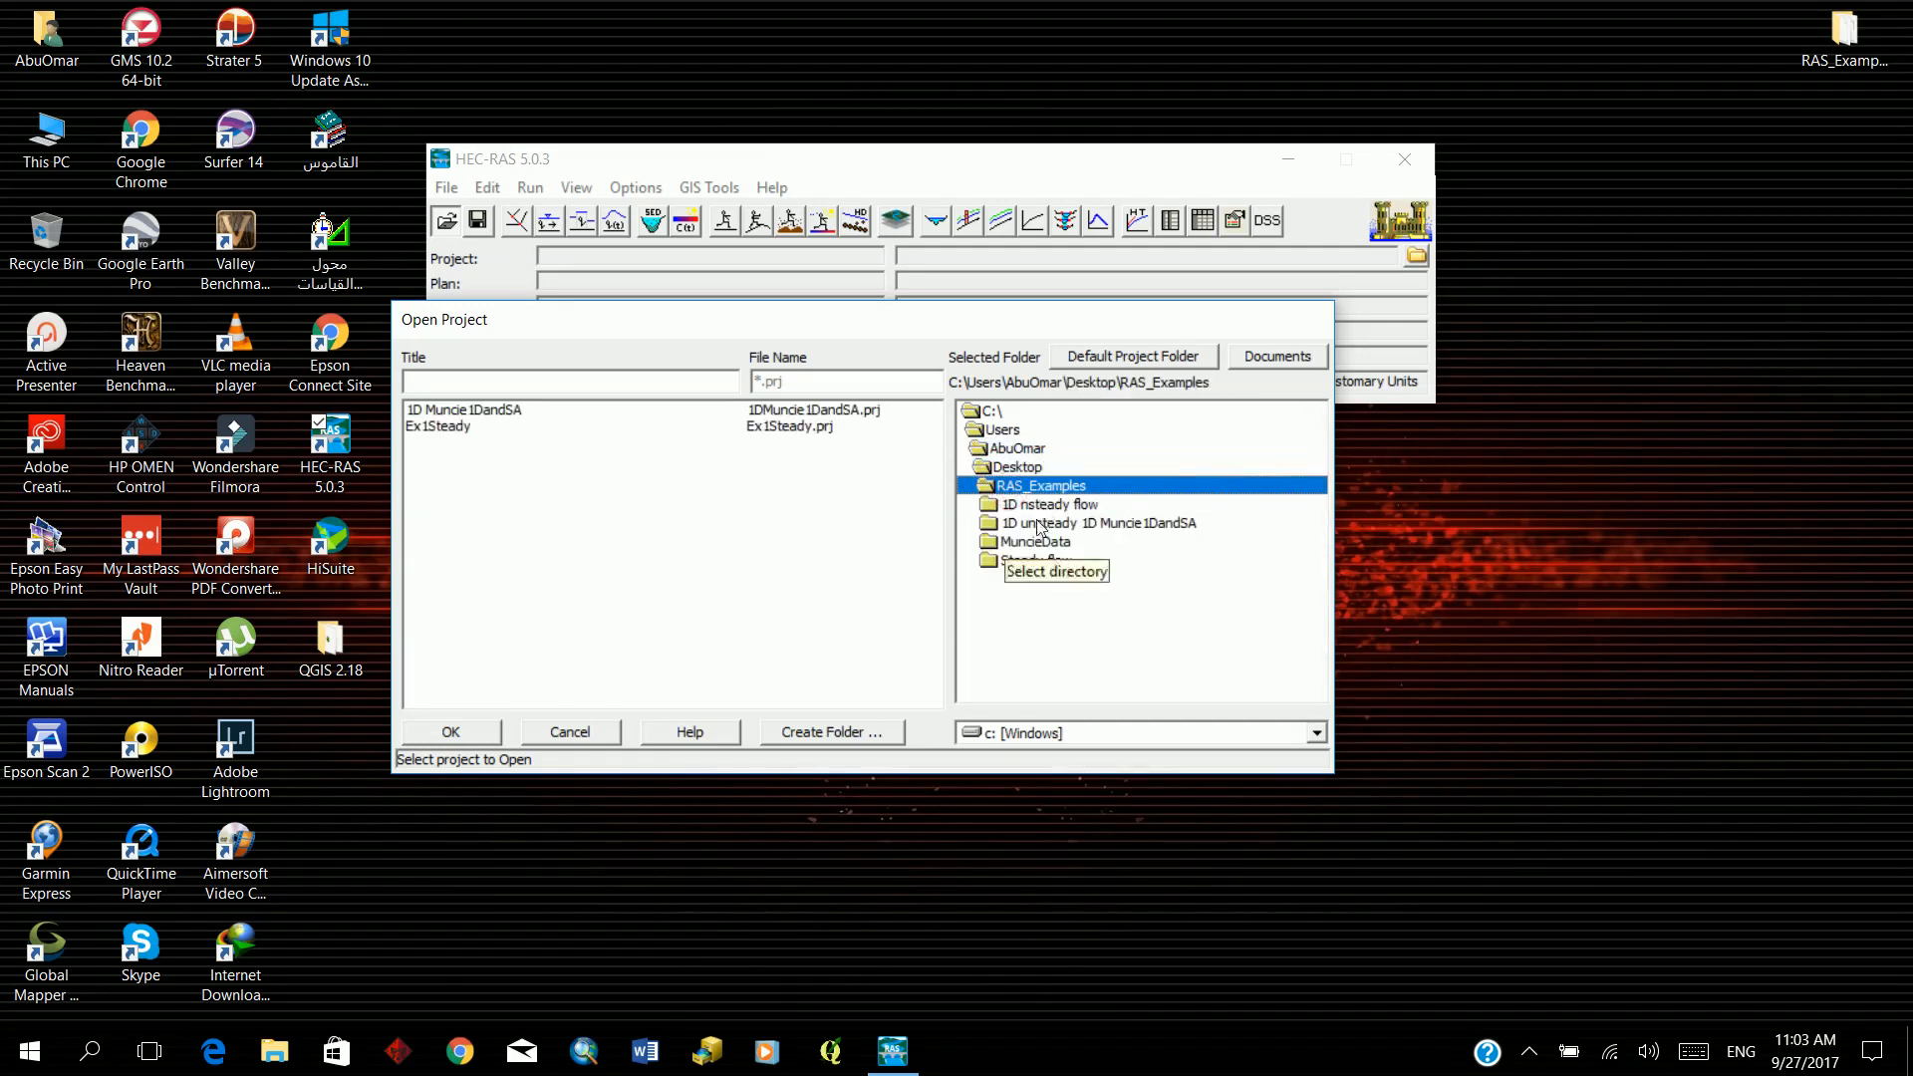
click(1039, 526)
double_click(1040, 527)
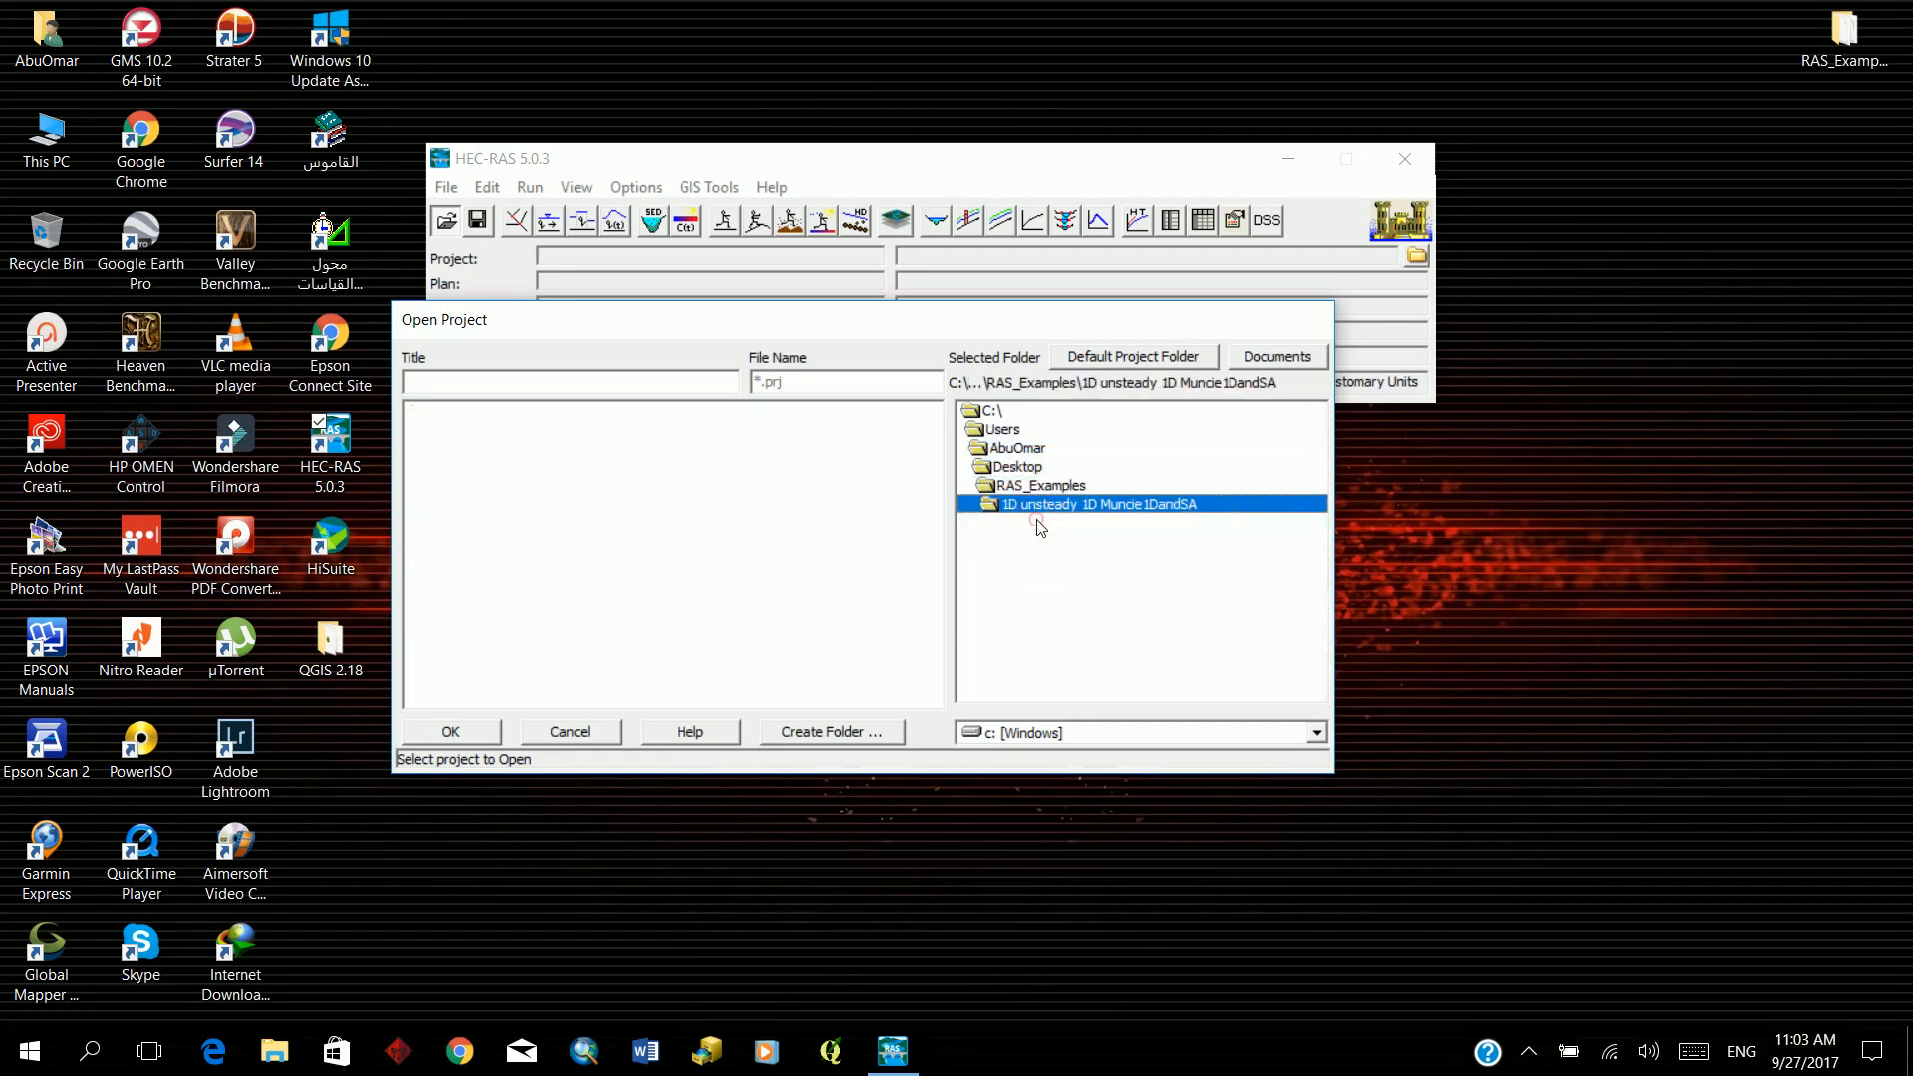
double_click(1008, 487)
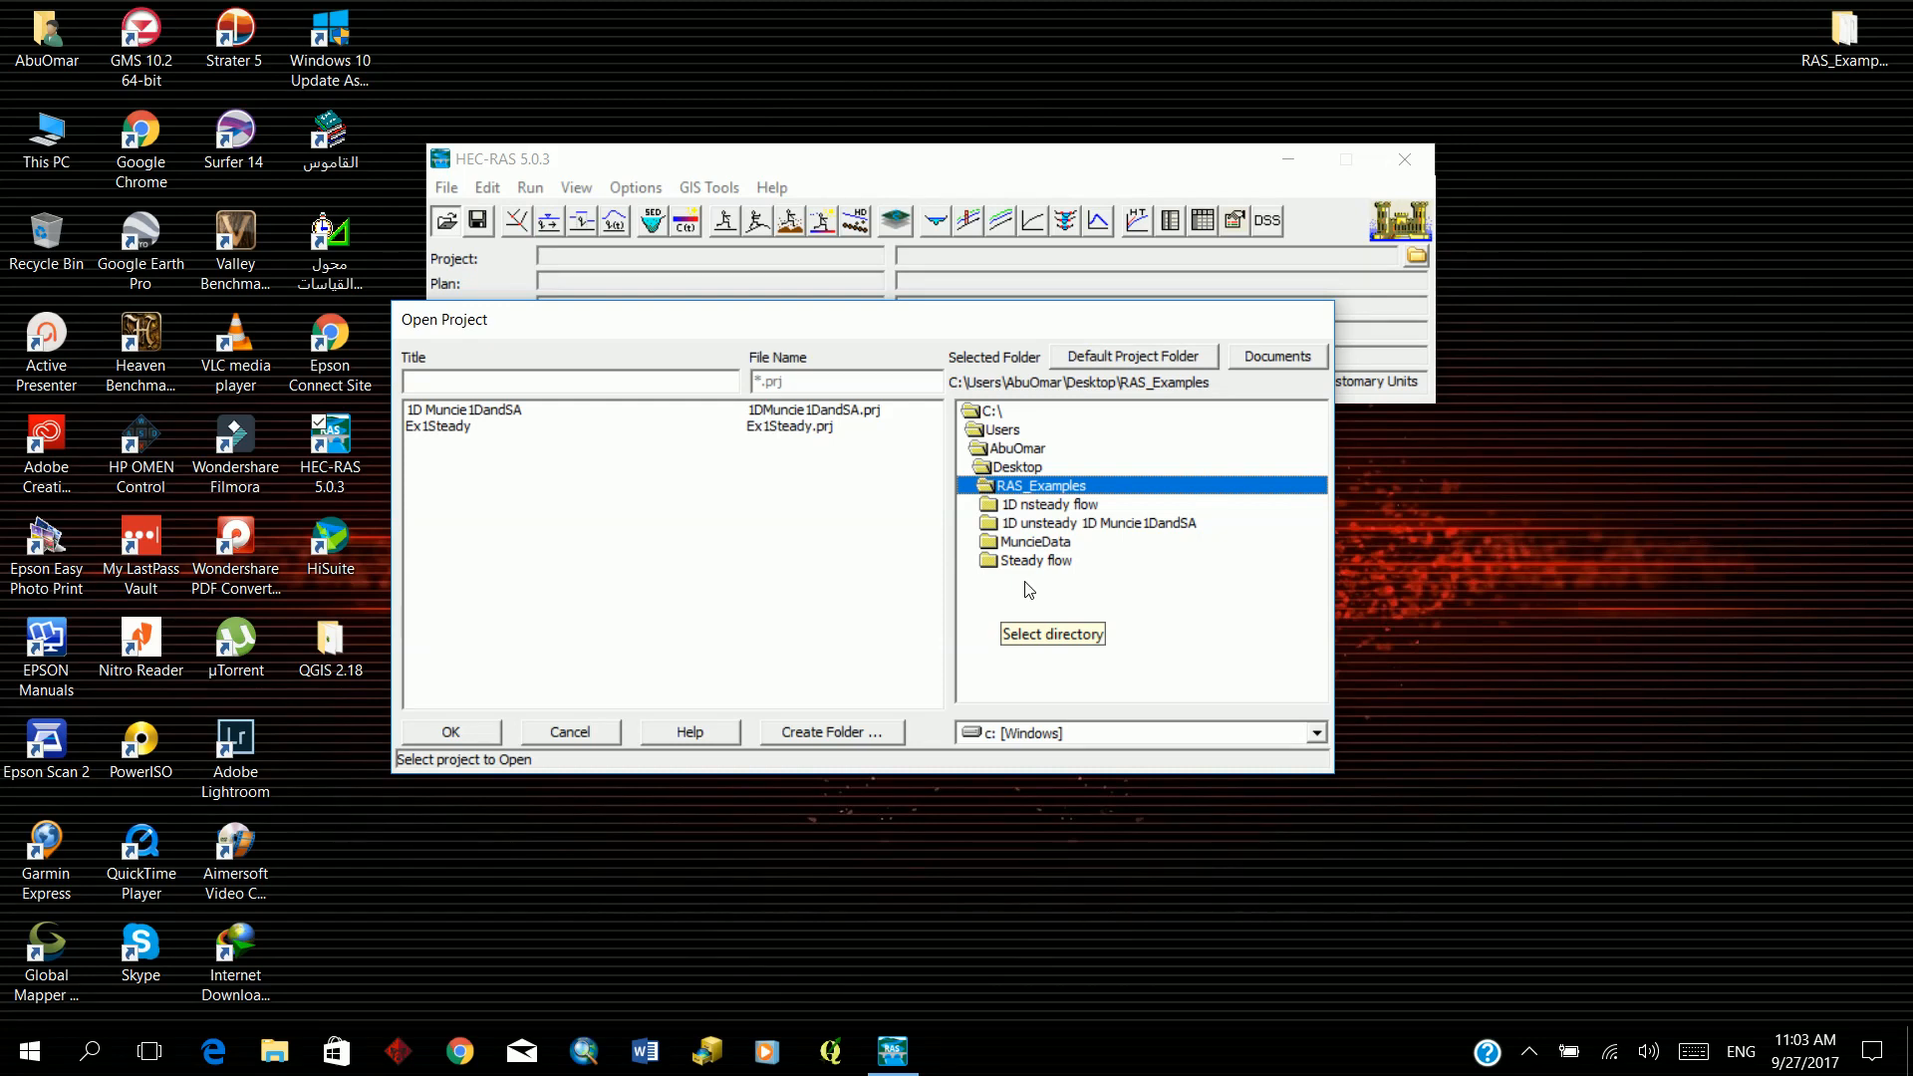
double_click(494, 412)
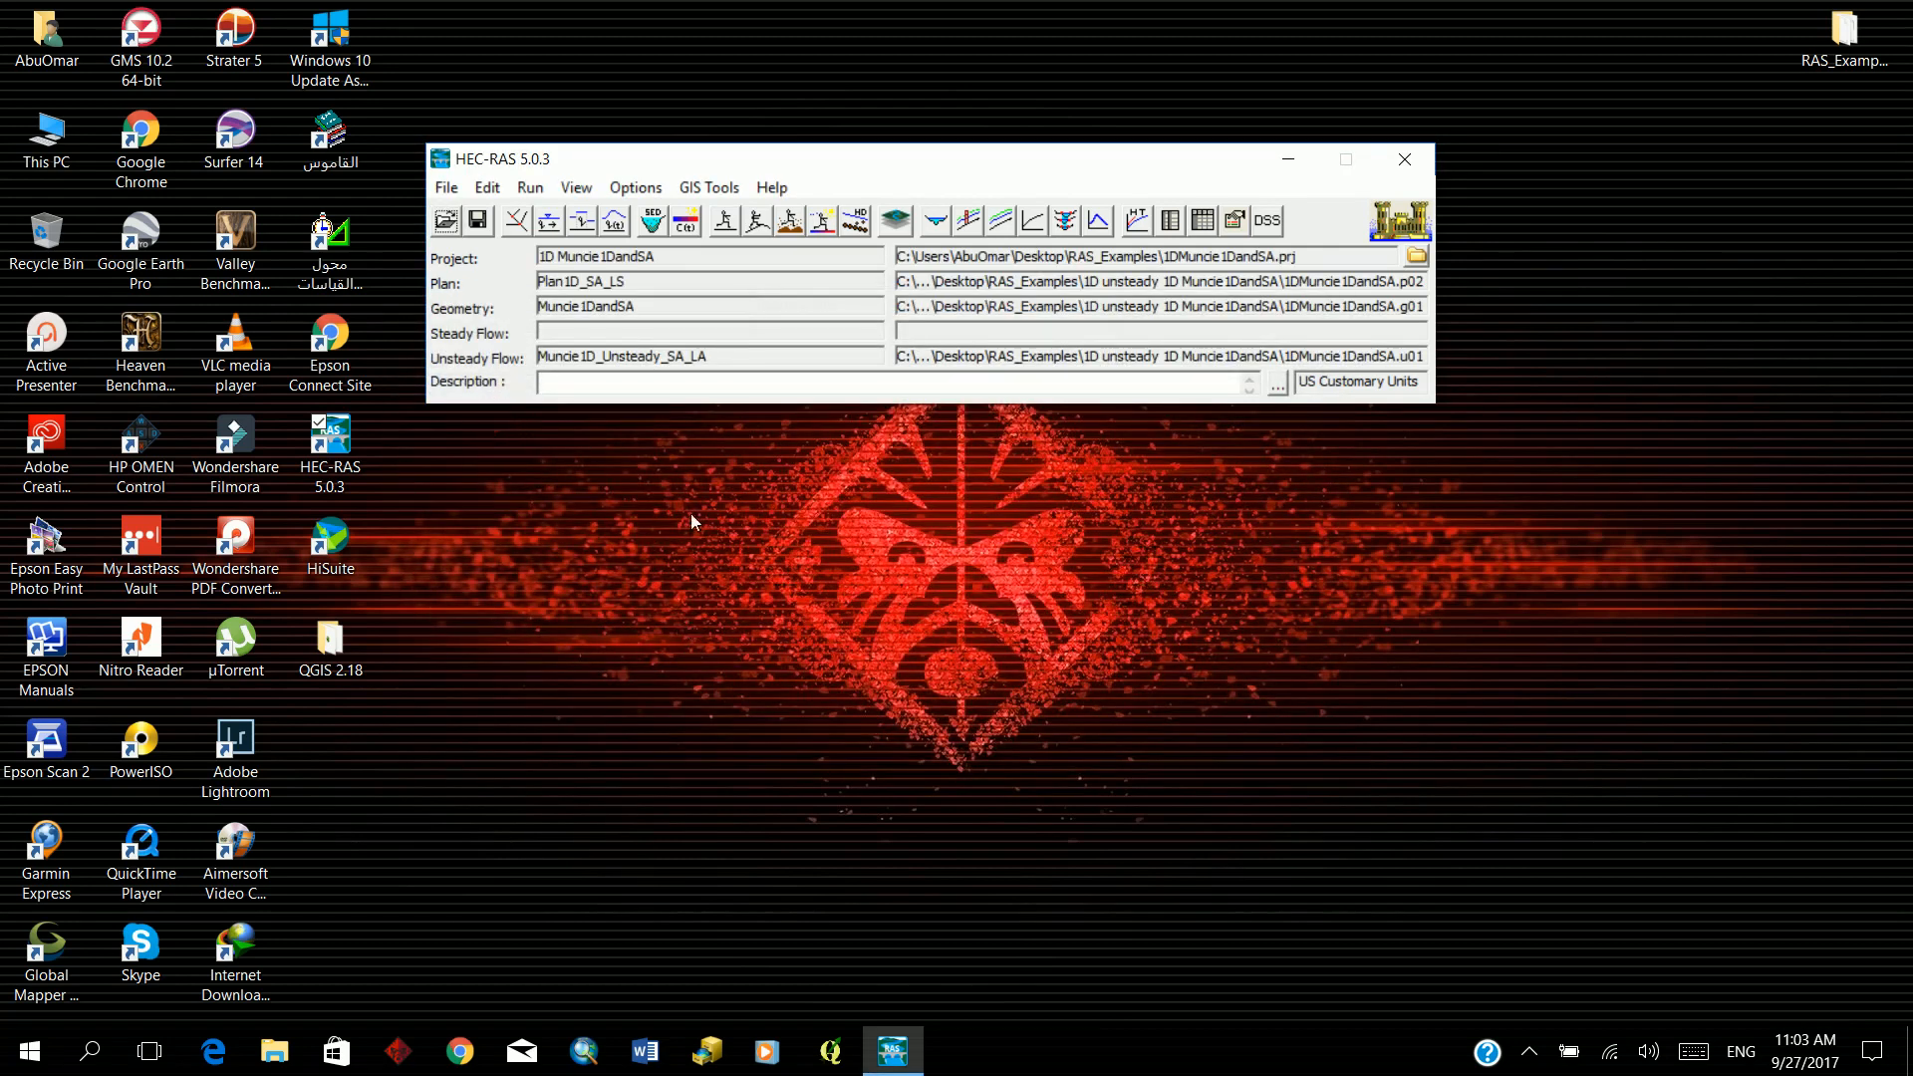
Step: Open the Muncie1DandSA geometric data and bring up its Lateral Structure Editor, enlarging both windows to full screen
click(516, 222)
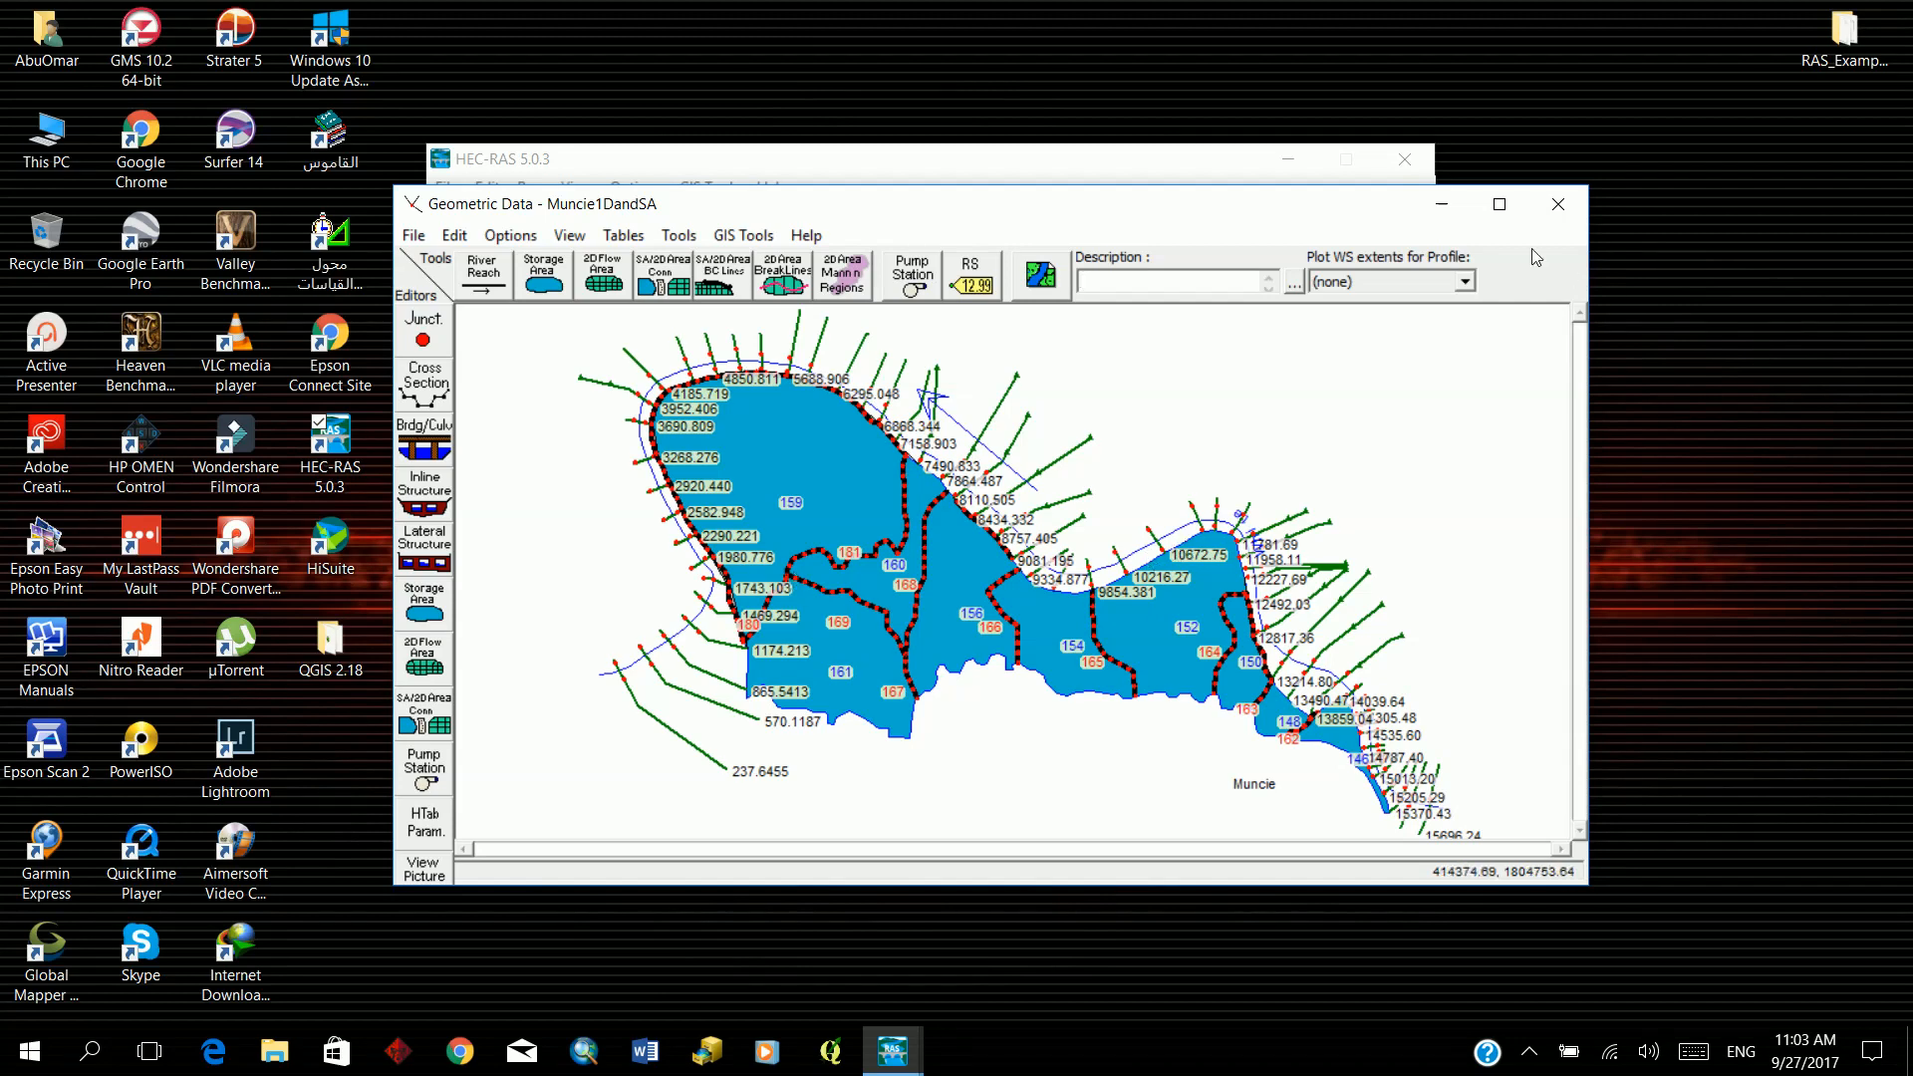
click(1499, 203)
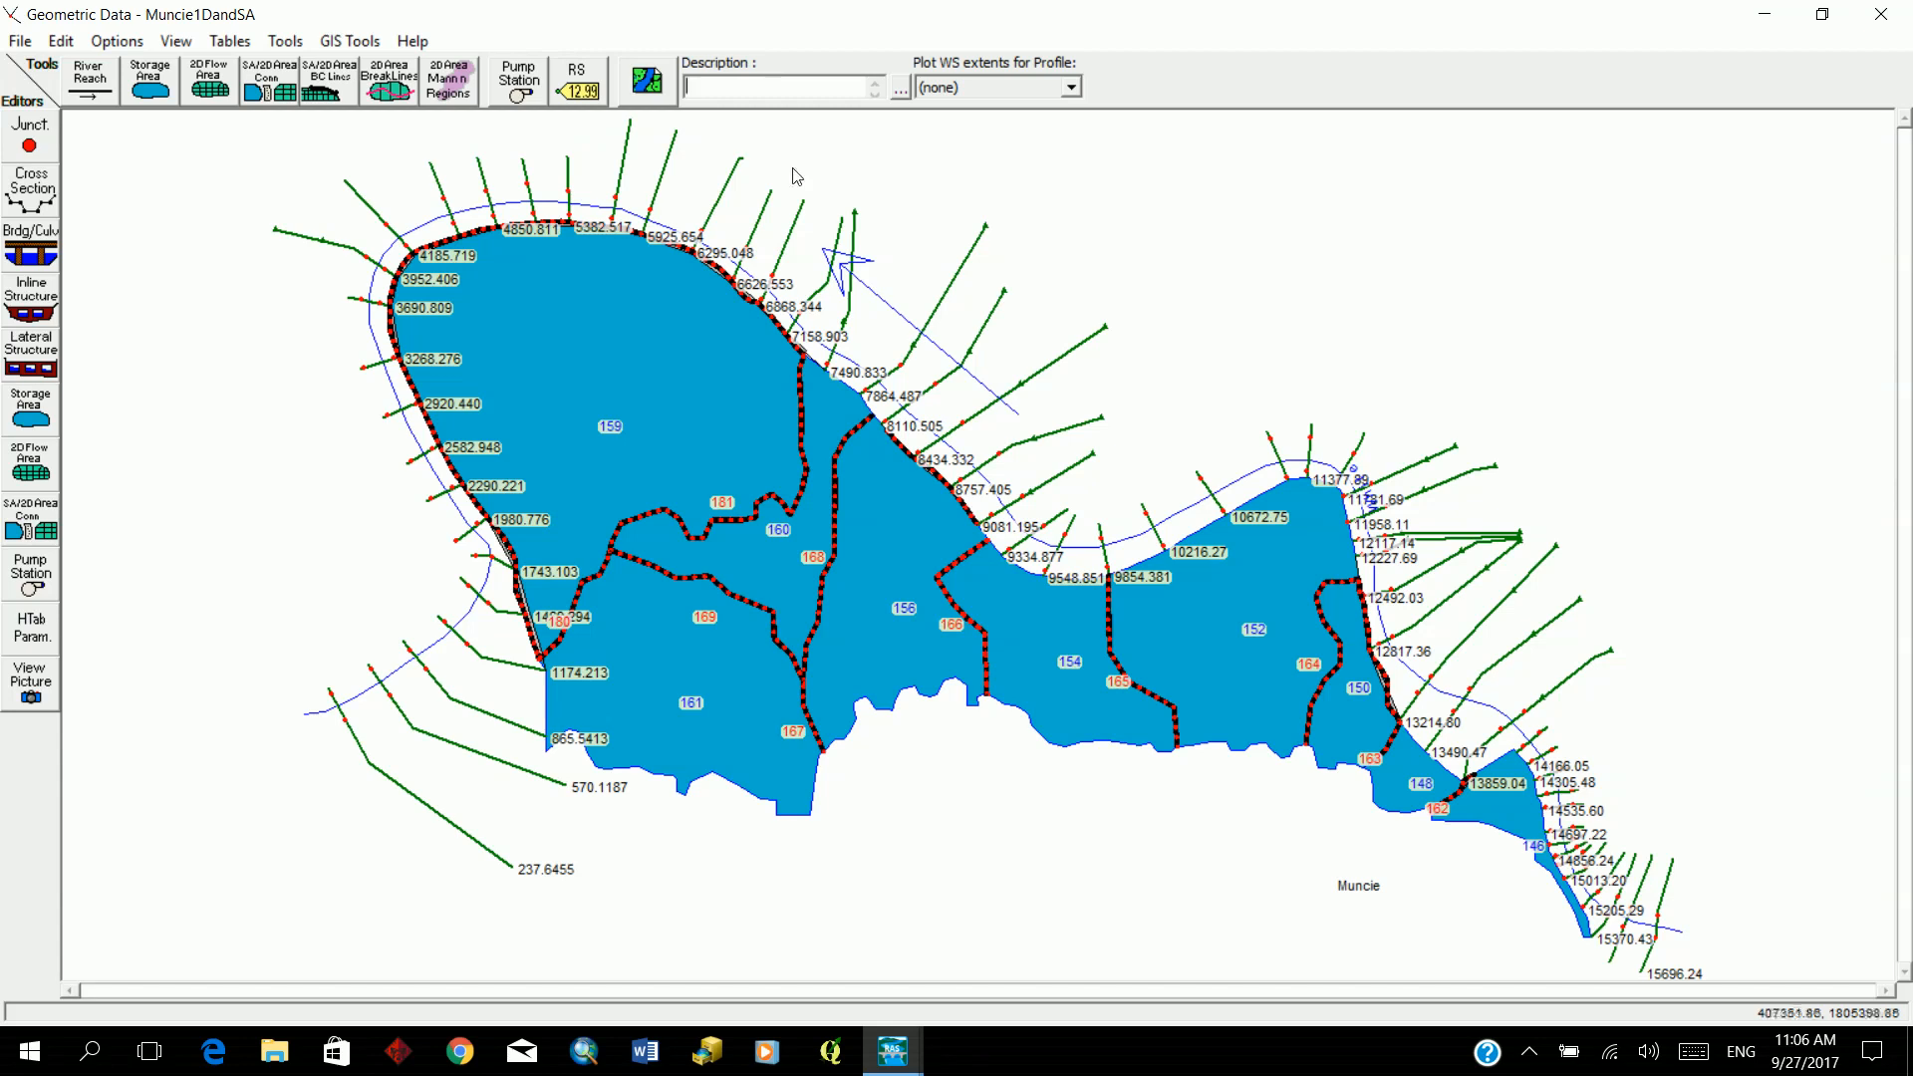
click(22, 361)
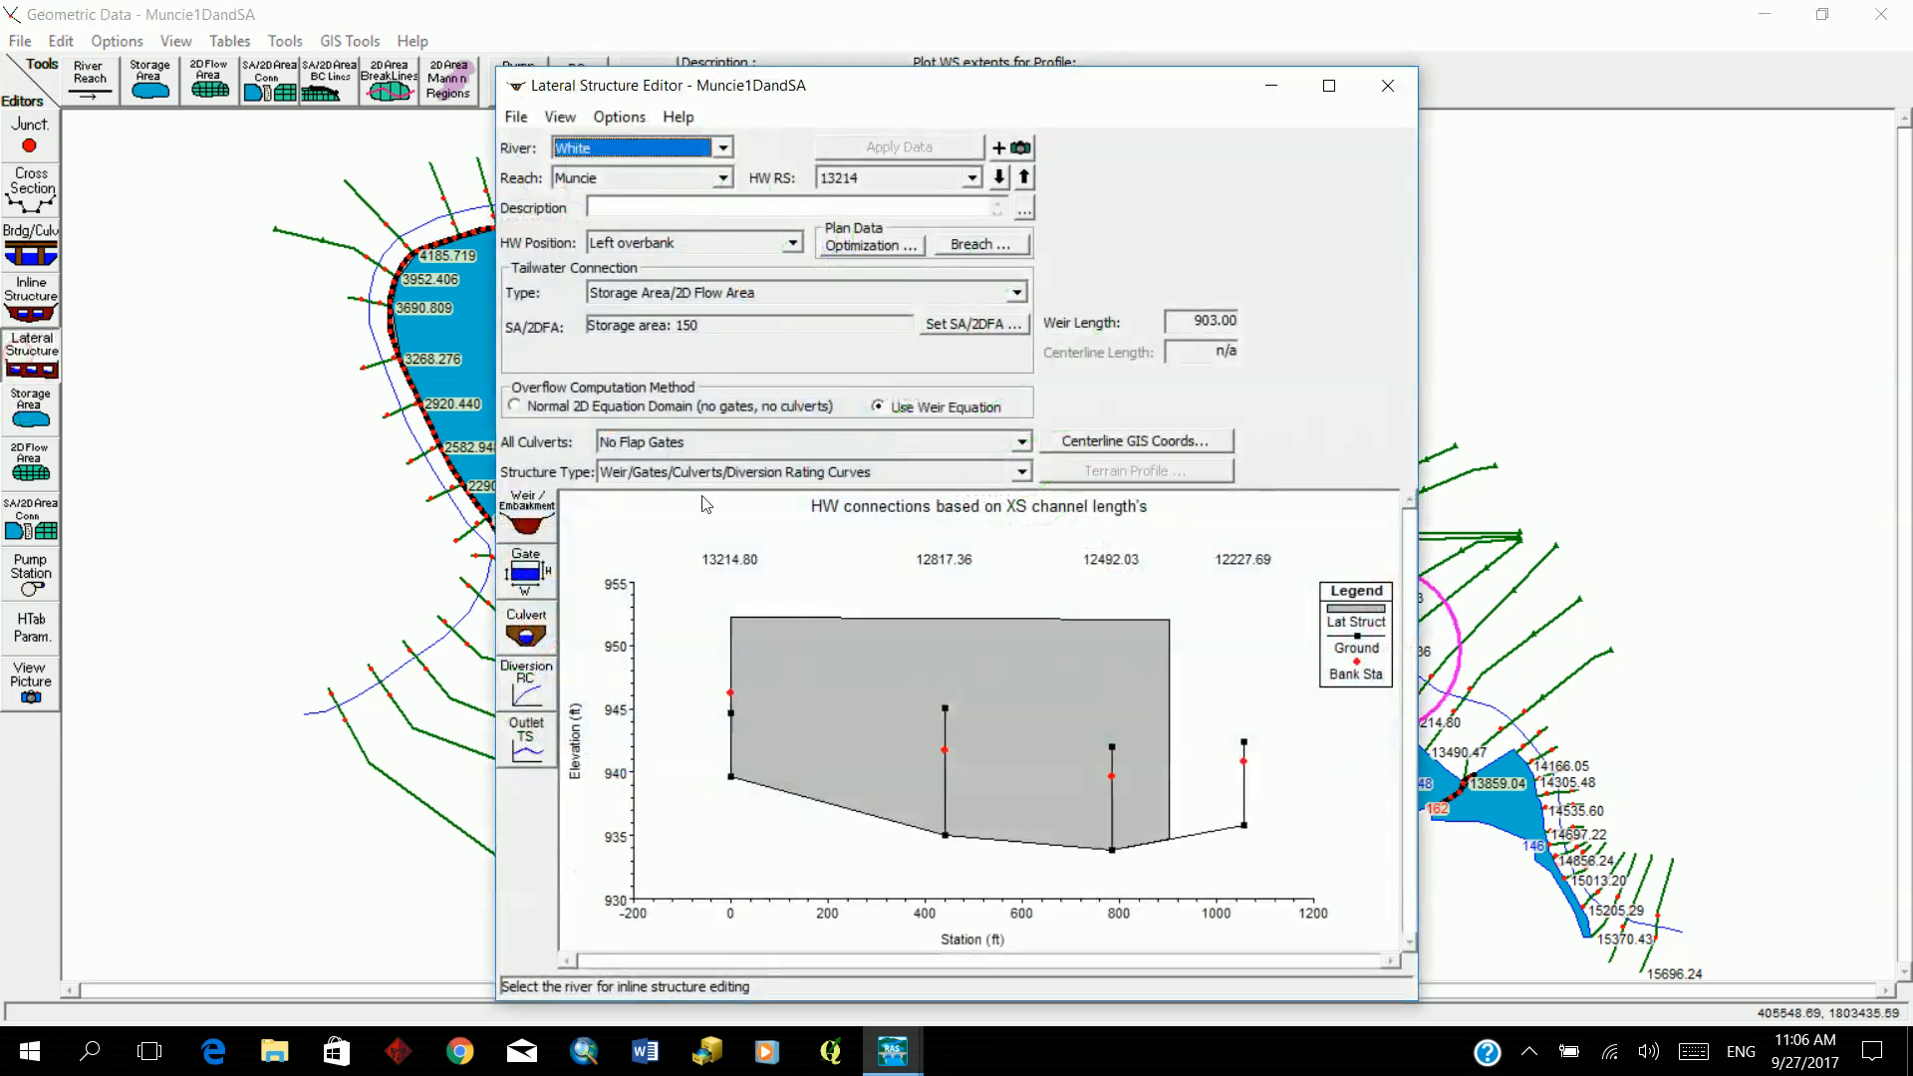
drag(986, 99, 887, 78)
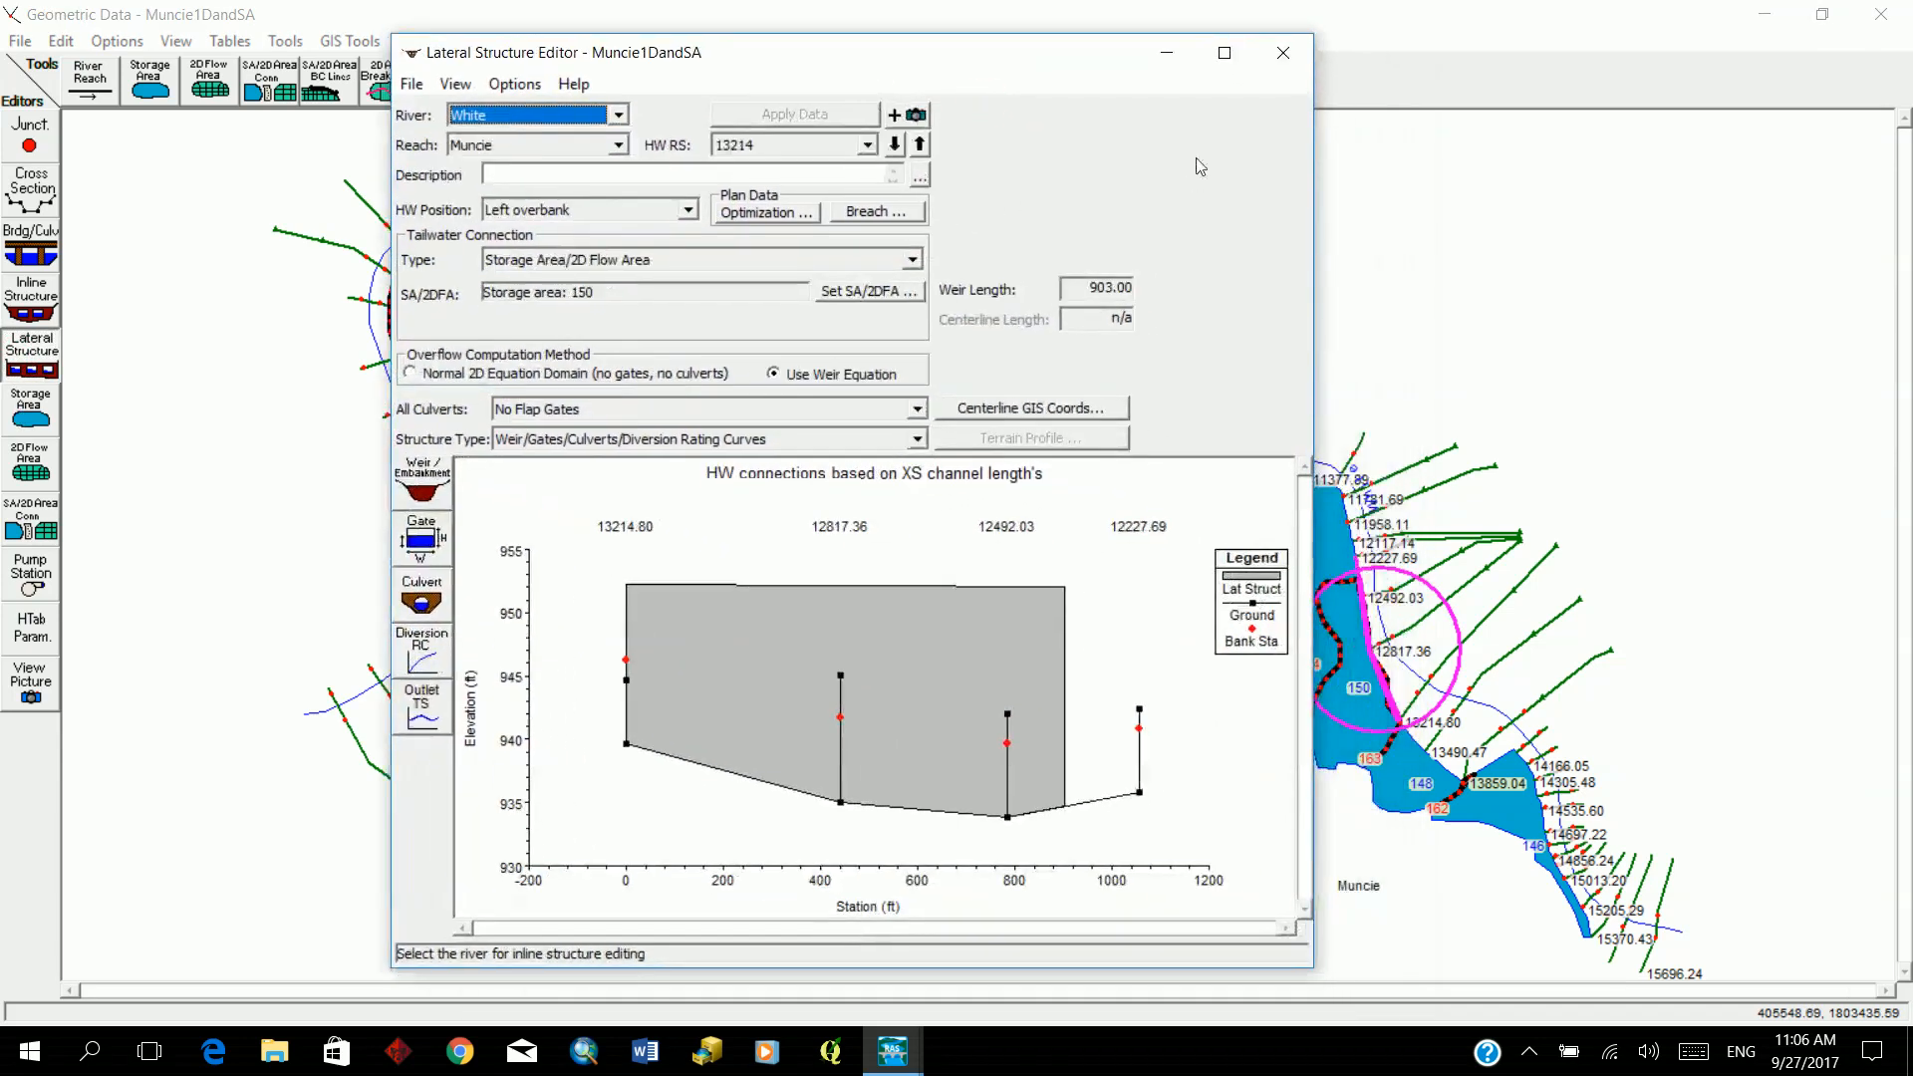
click(1225, 52)
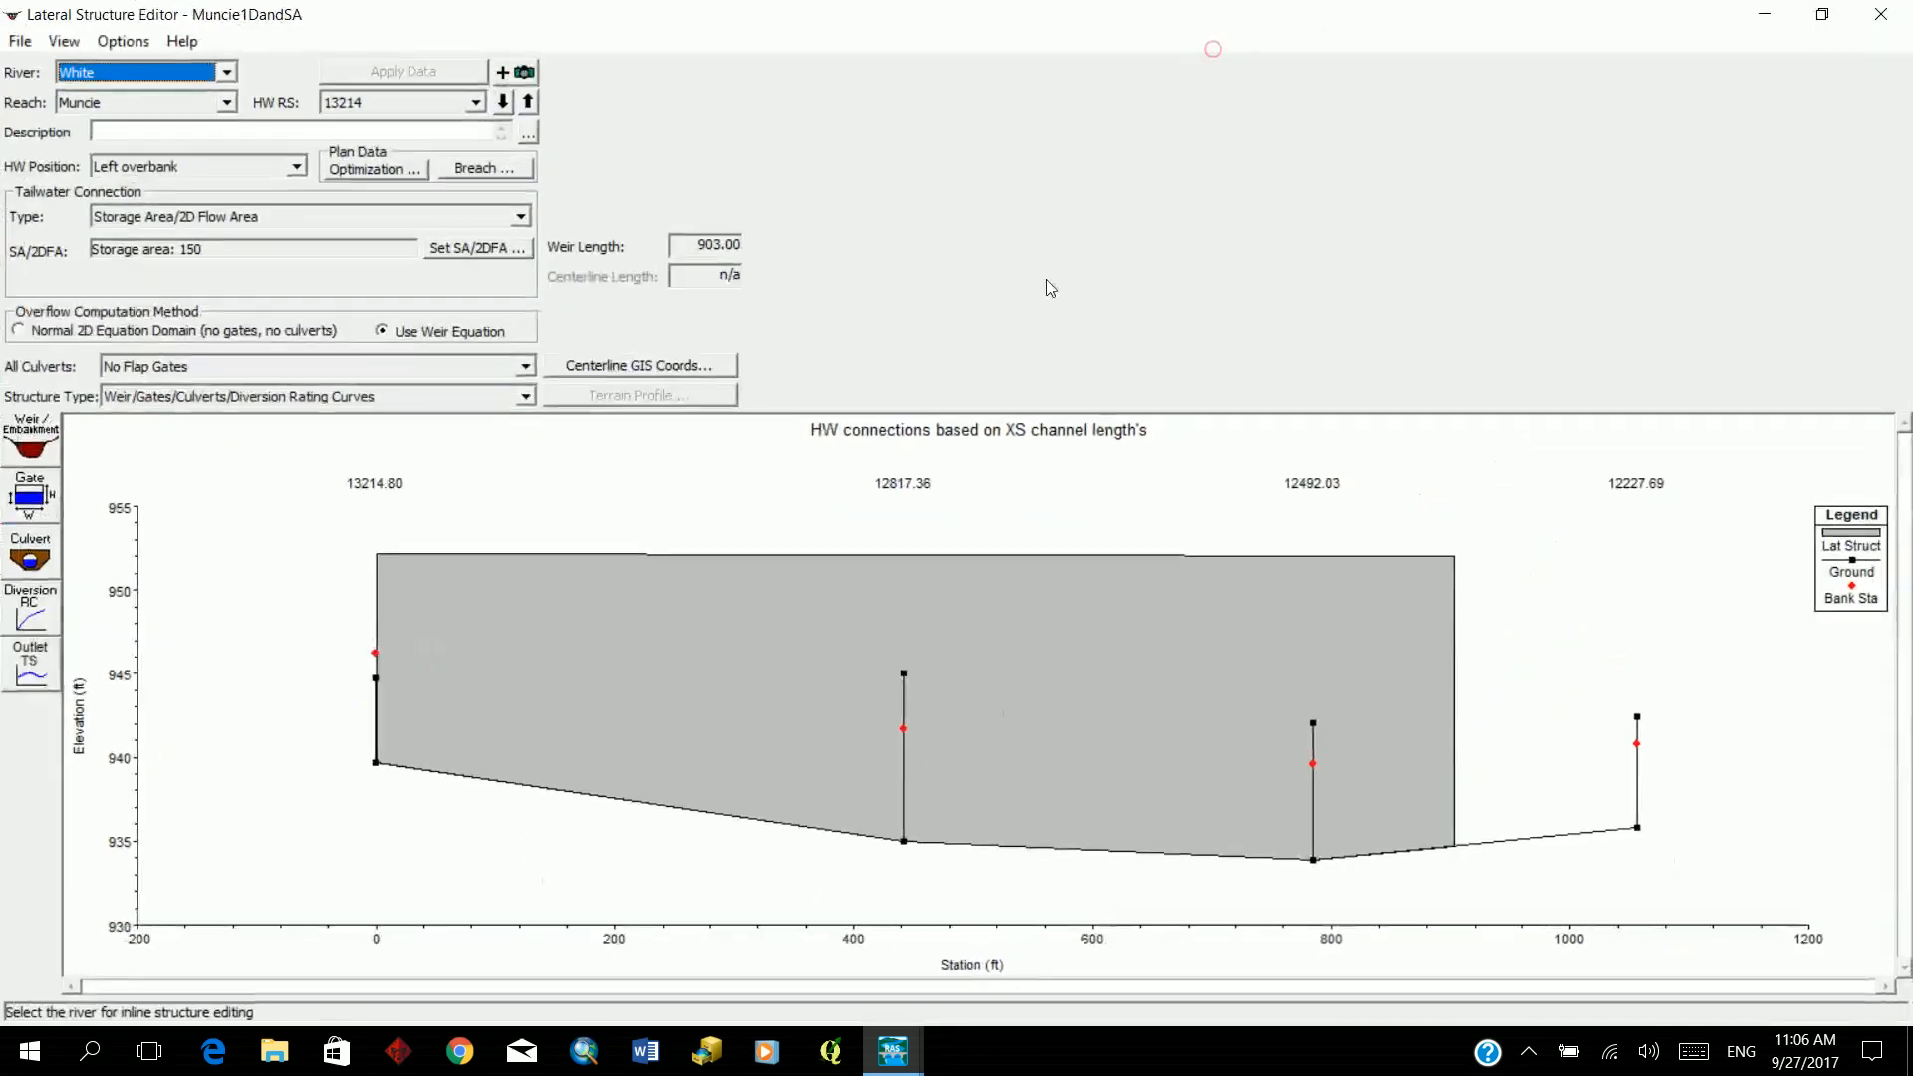
Step: View the lateral structure at river station 9000, and return to the one at 13214
click(475, 102)
click(448, 142)
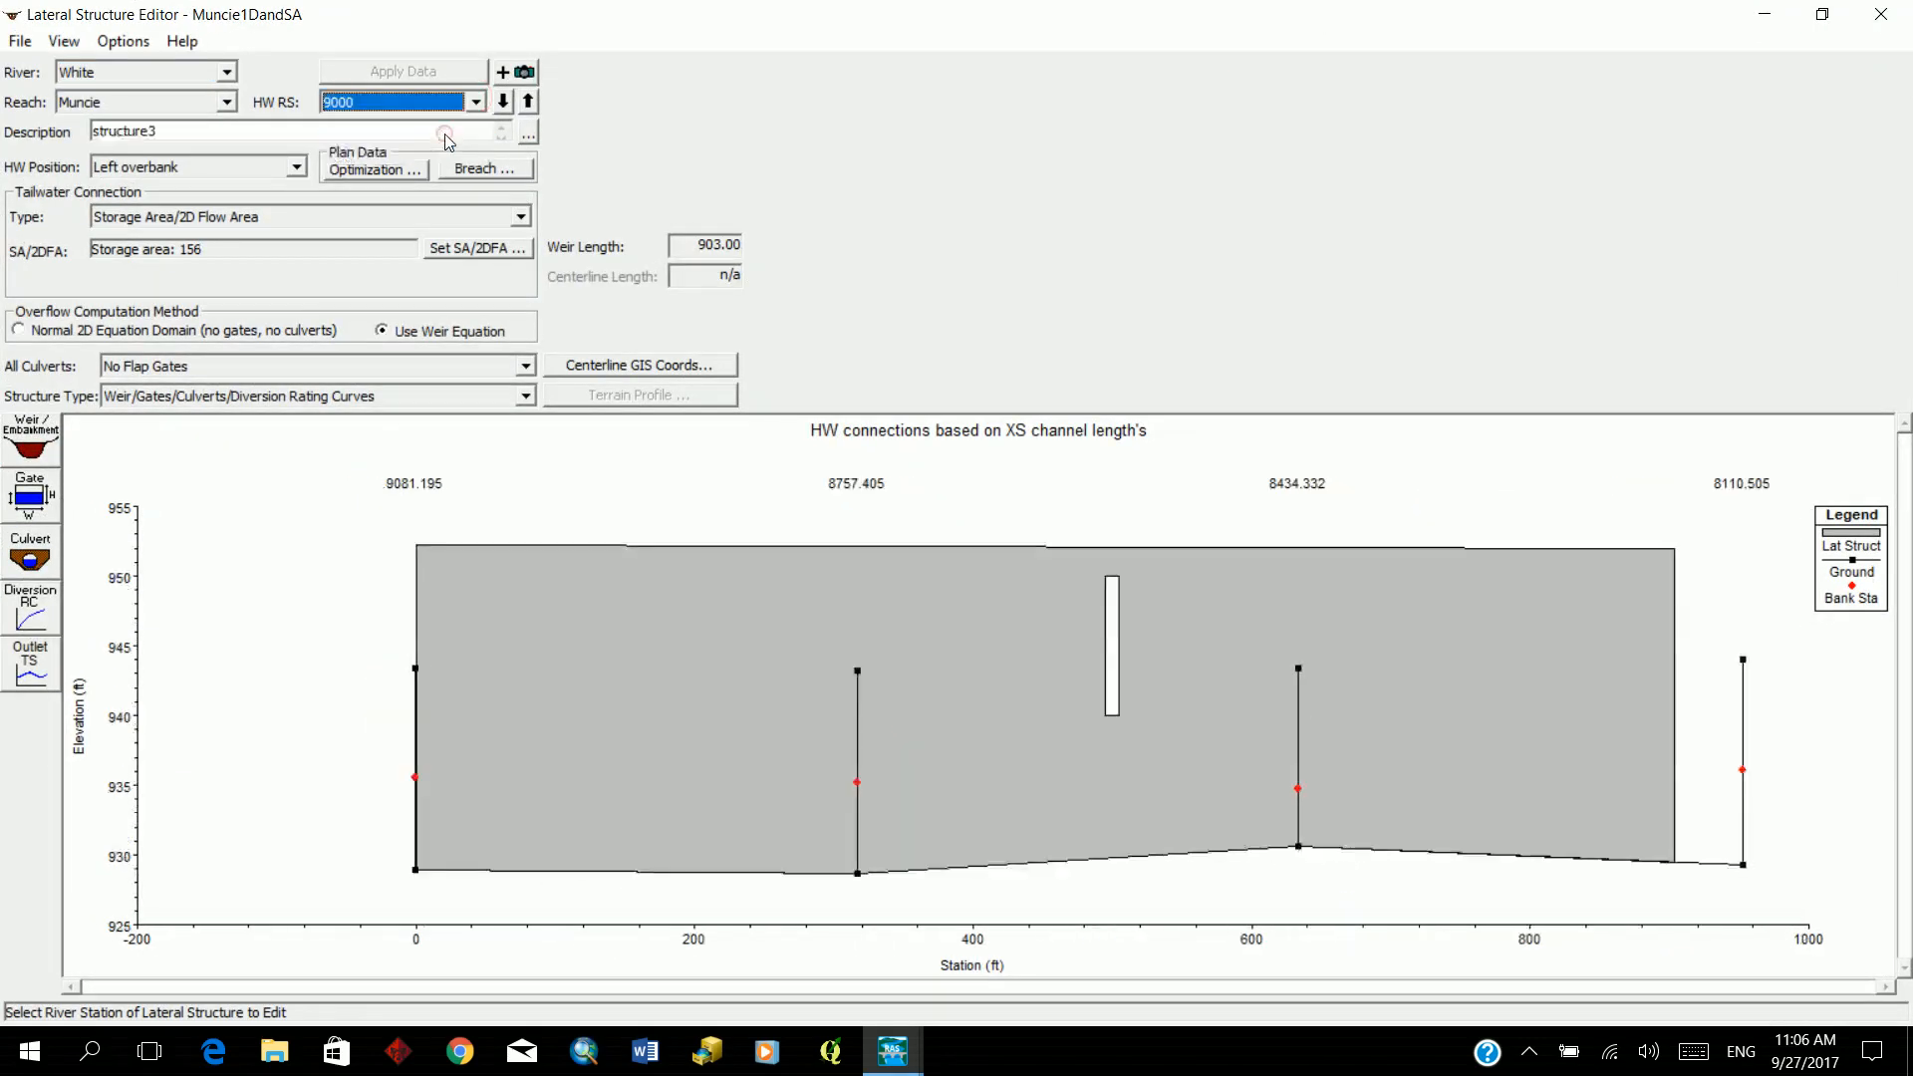
click(477, 104)
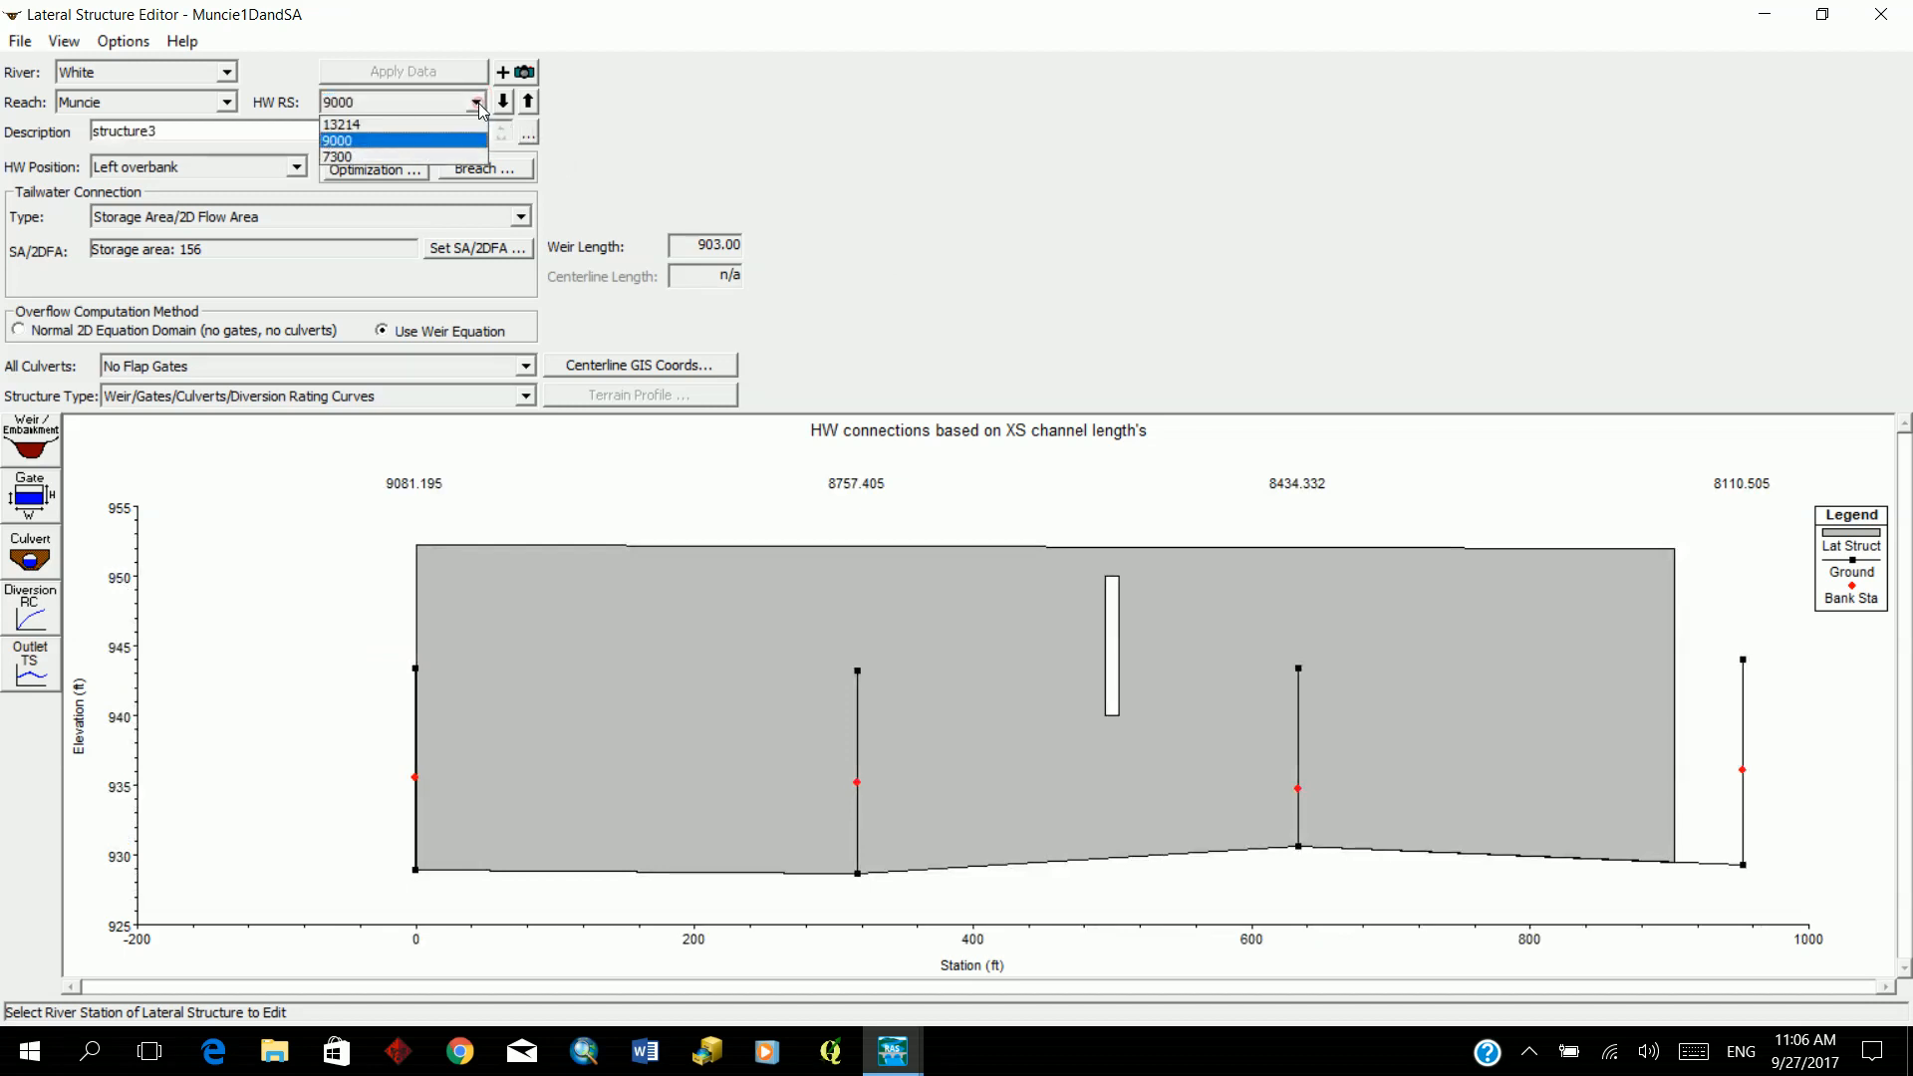
click(465, 120)
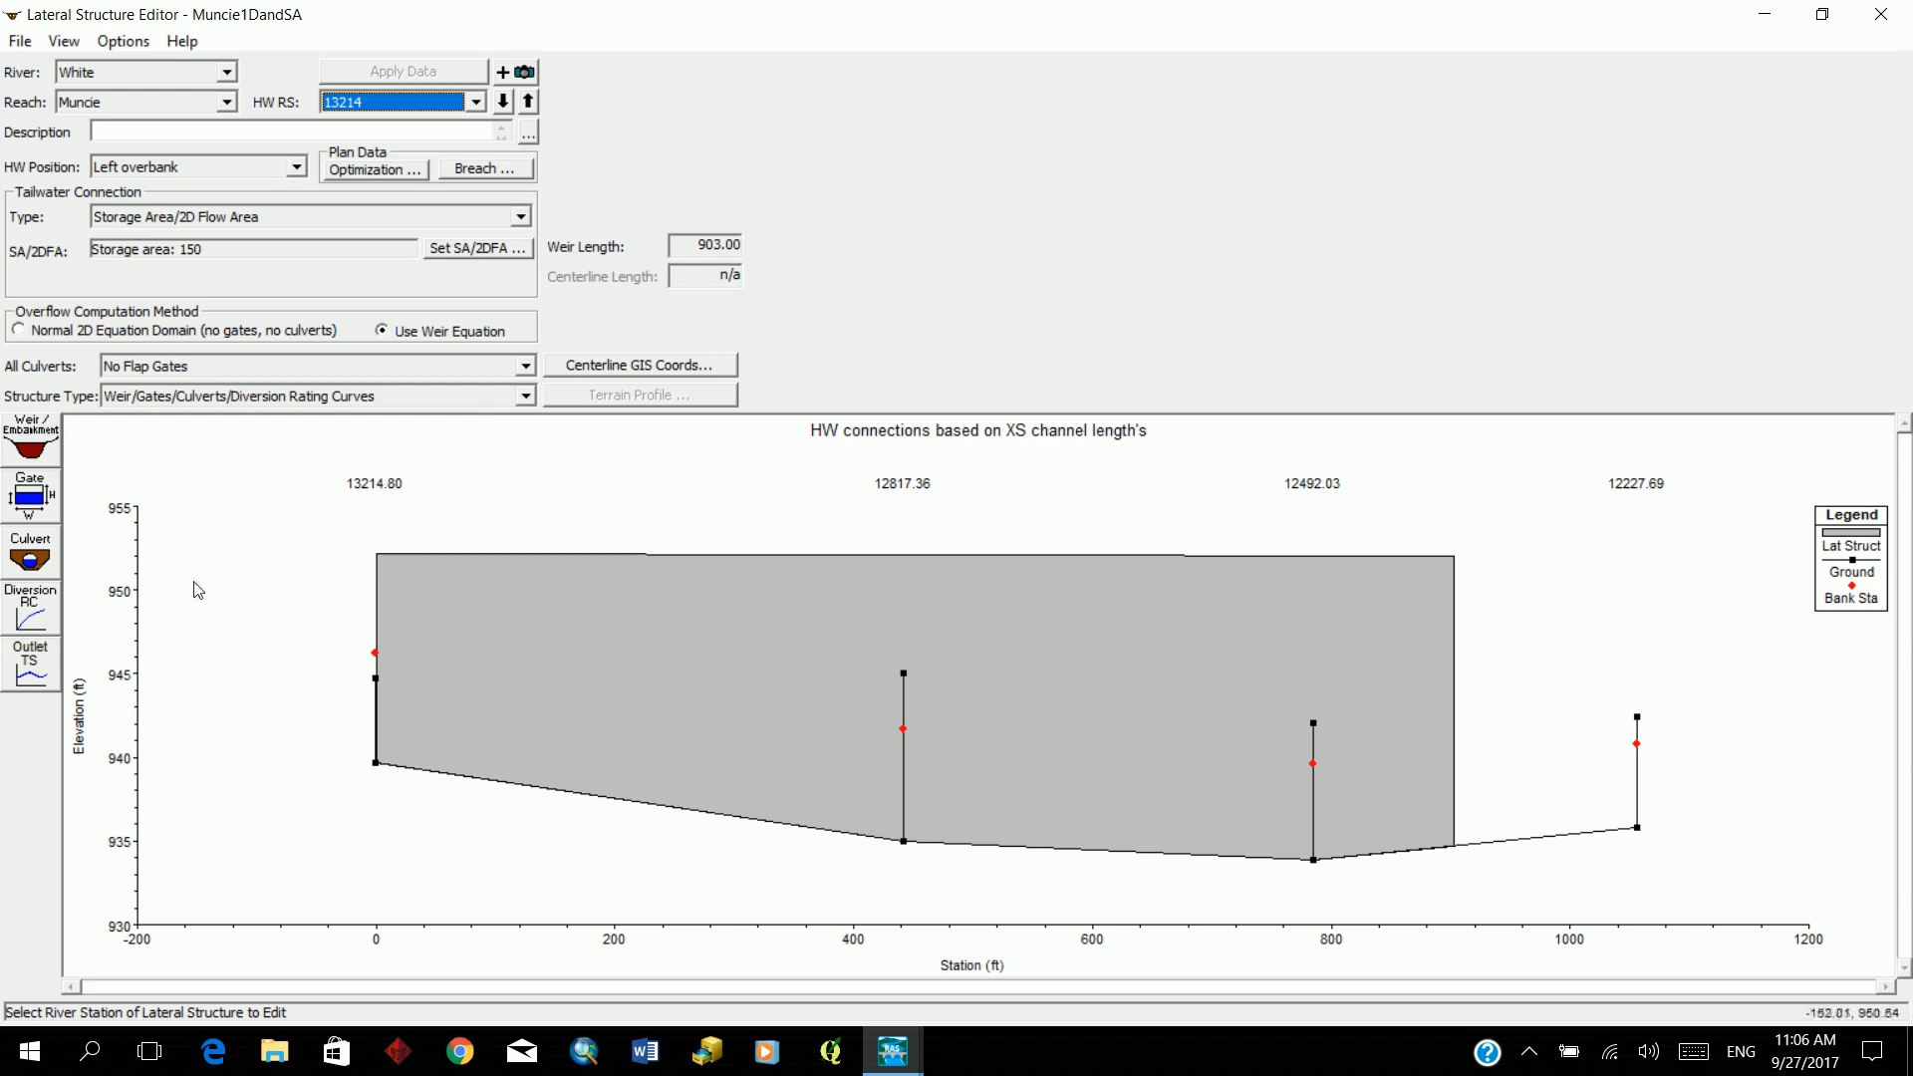
Step: Open the levee breach data for the lateral structure at river station 13214 and reposition its window
click(486, 170)
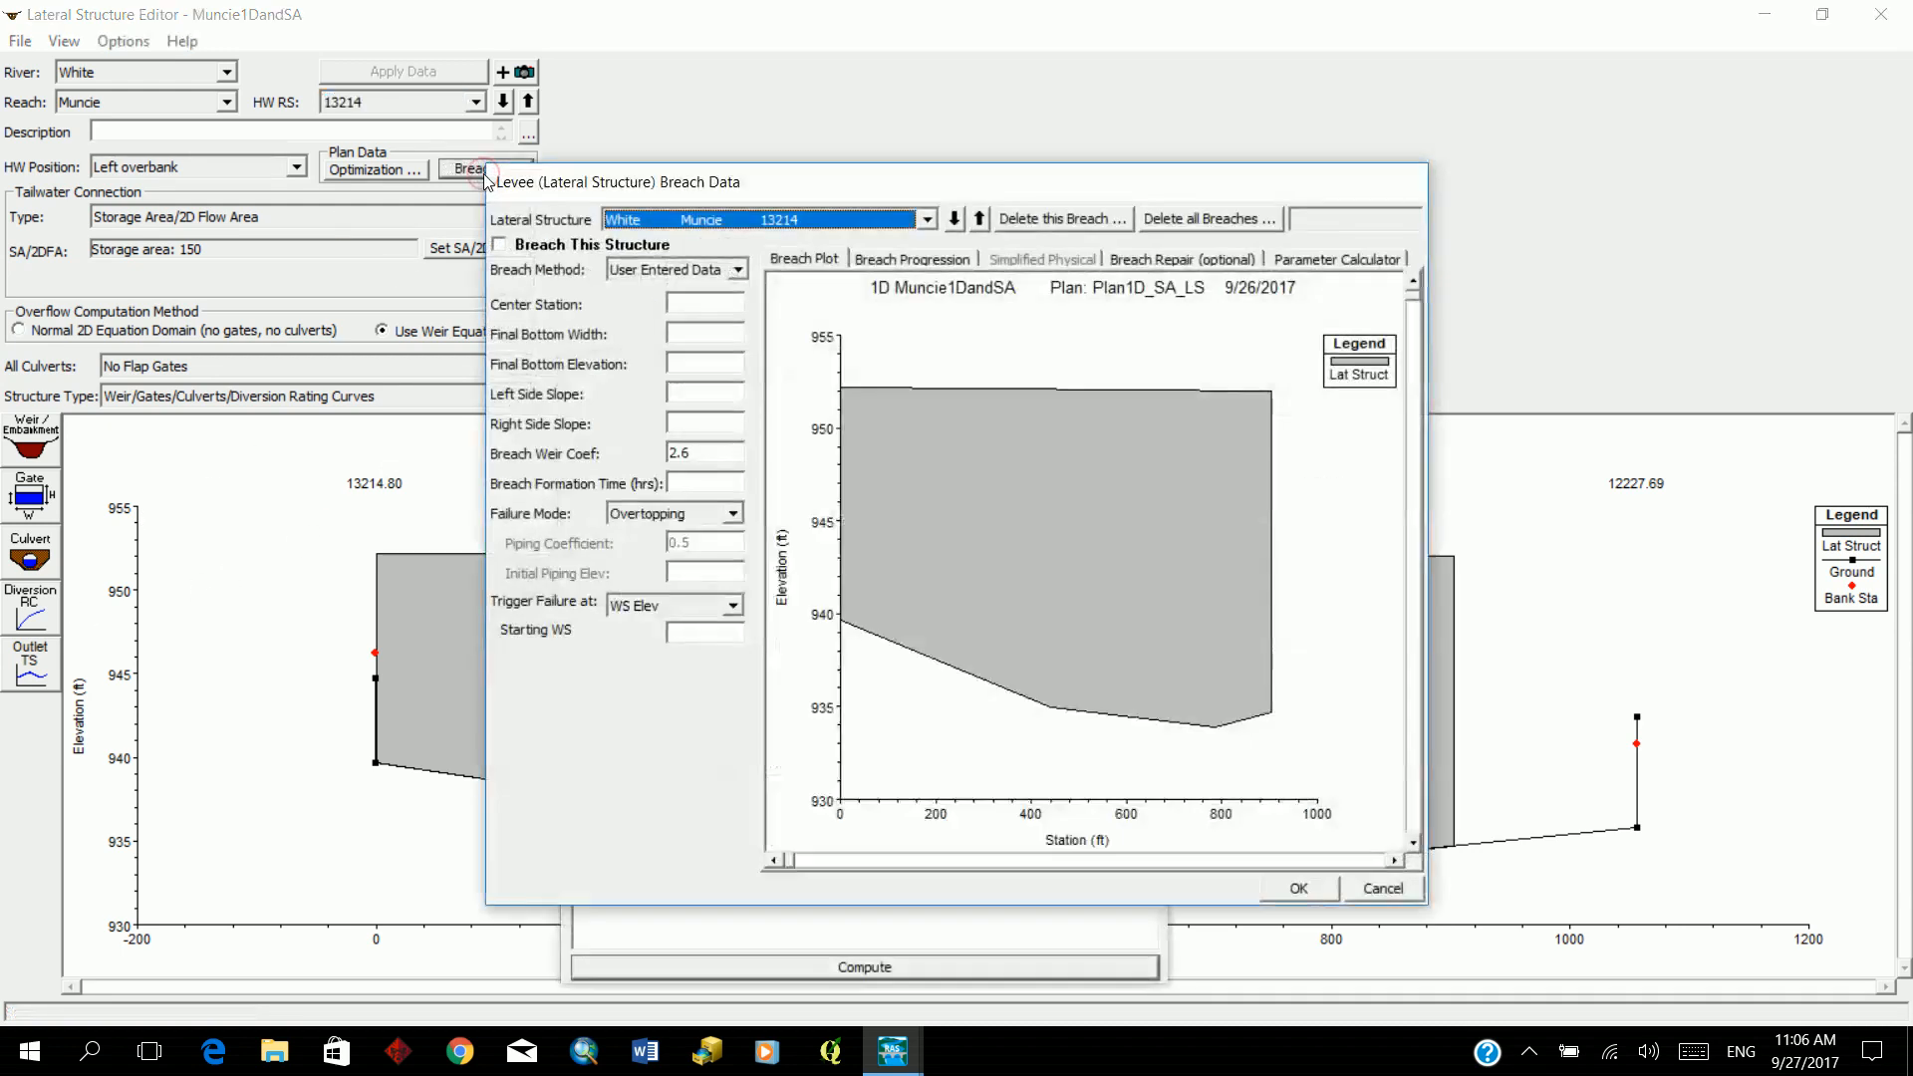
drag(915, 189, 995, 89)
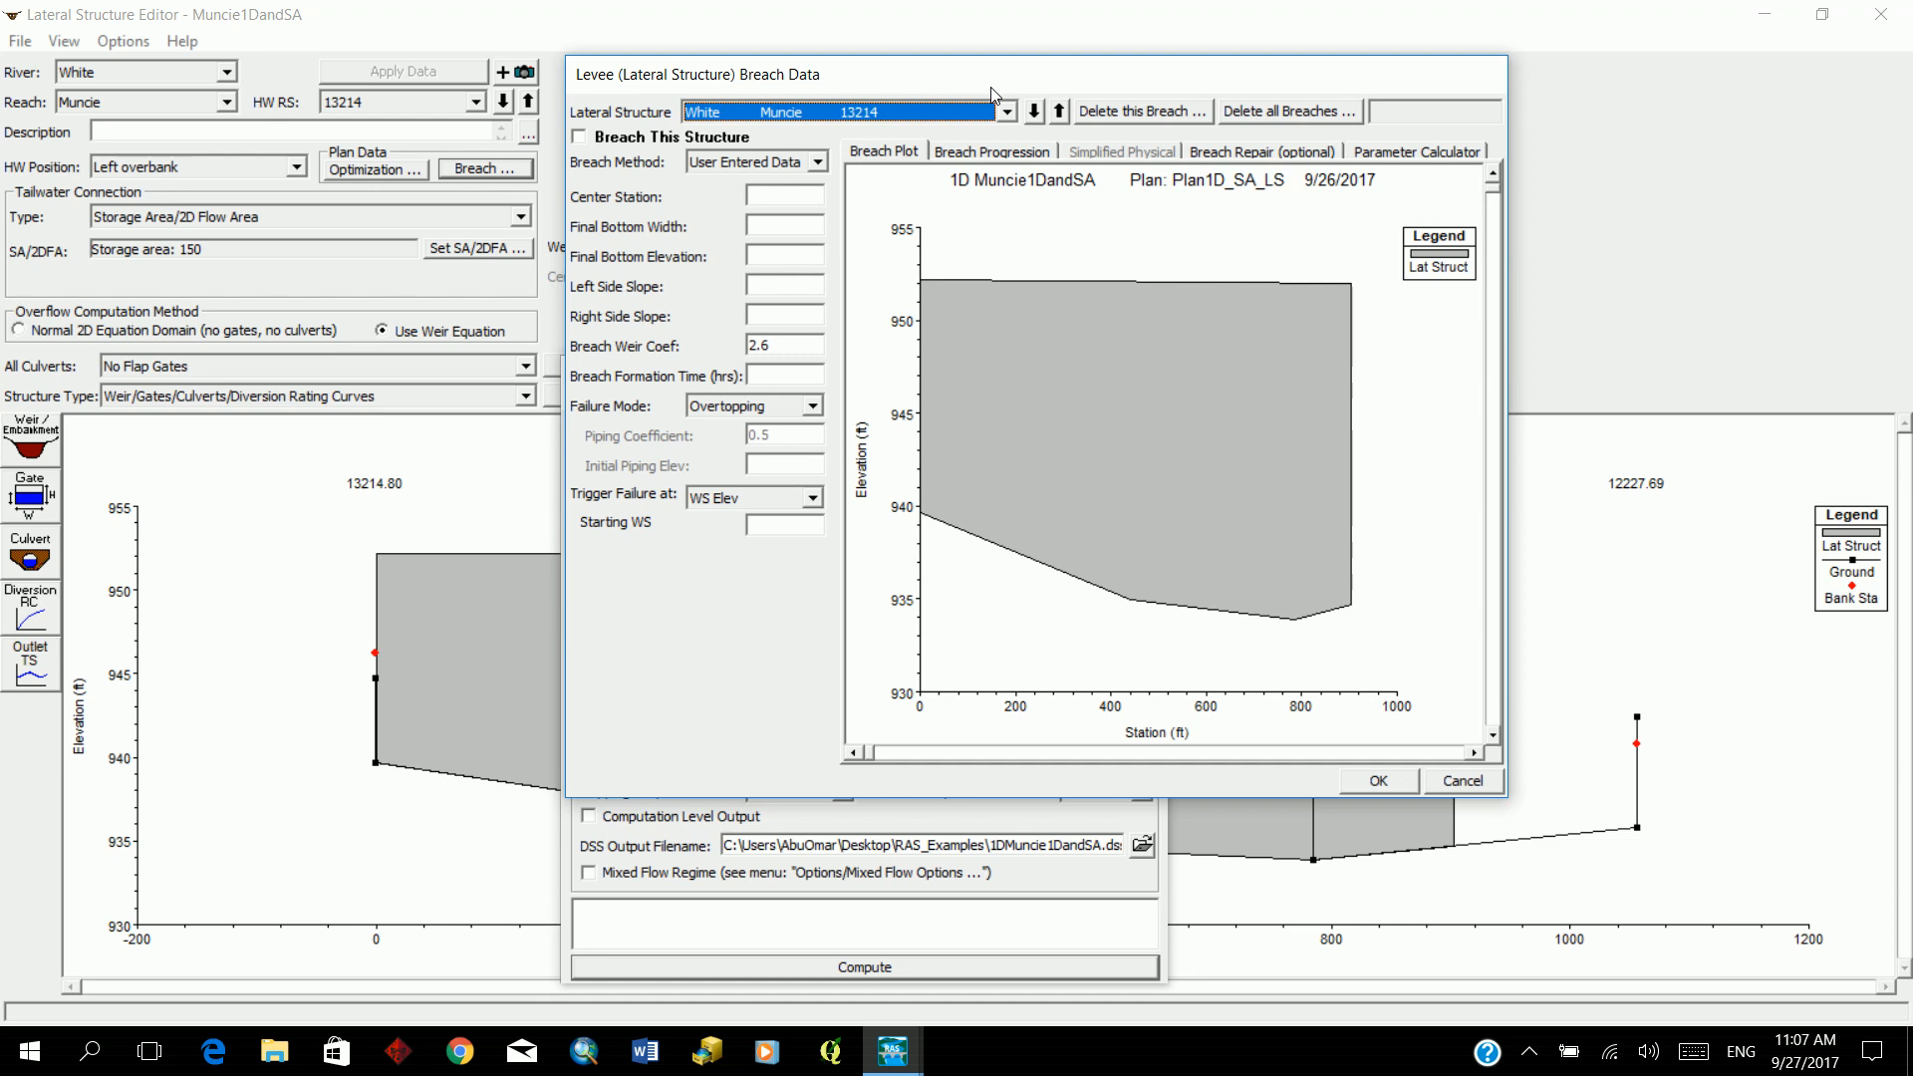
drag(1002, 82, 944, 65)
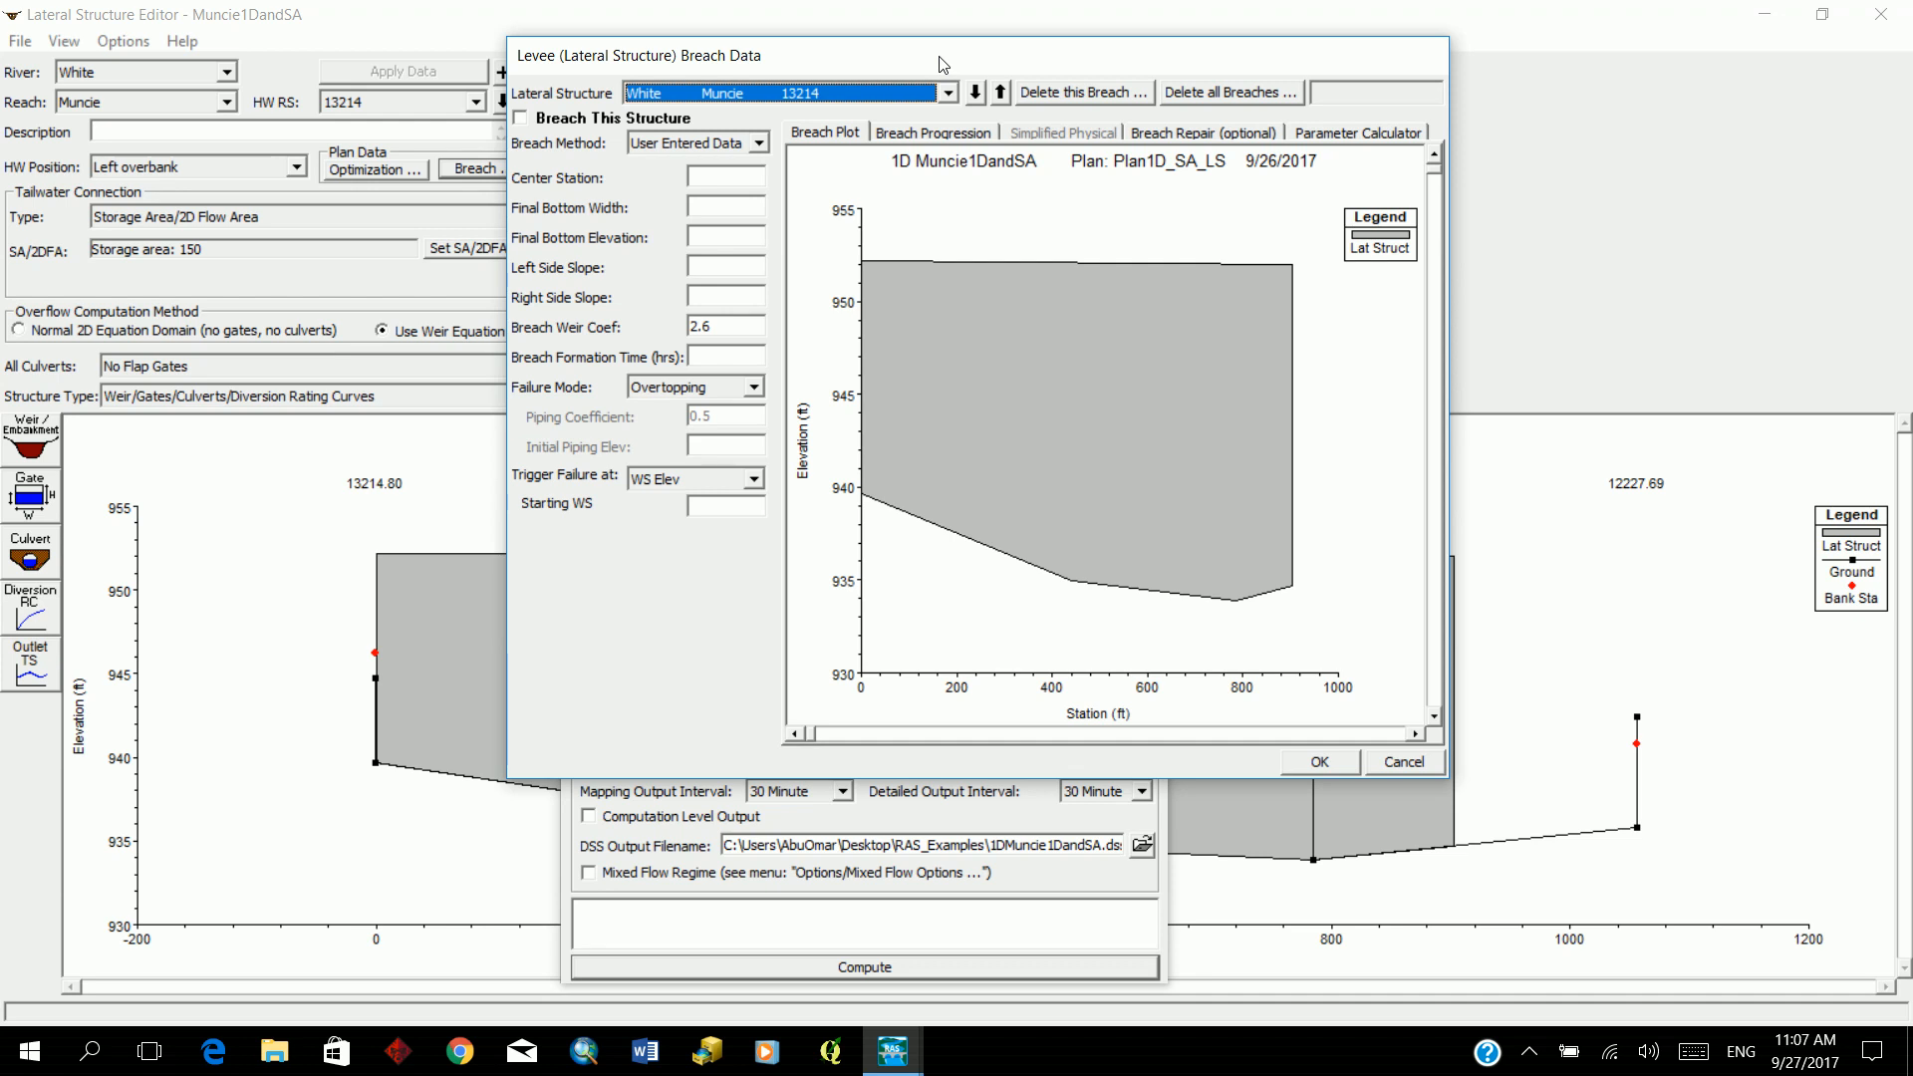
drag(944, 65, 1007, 52)
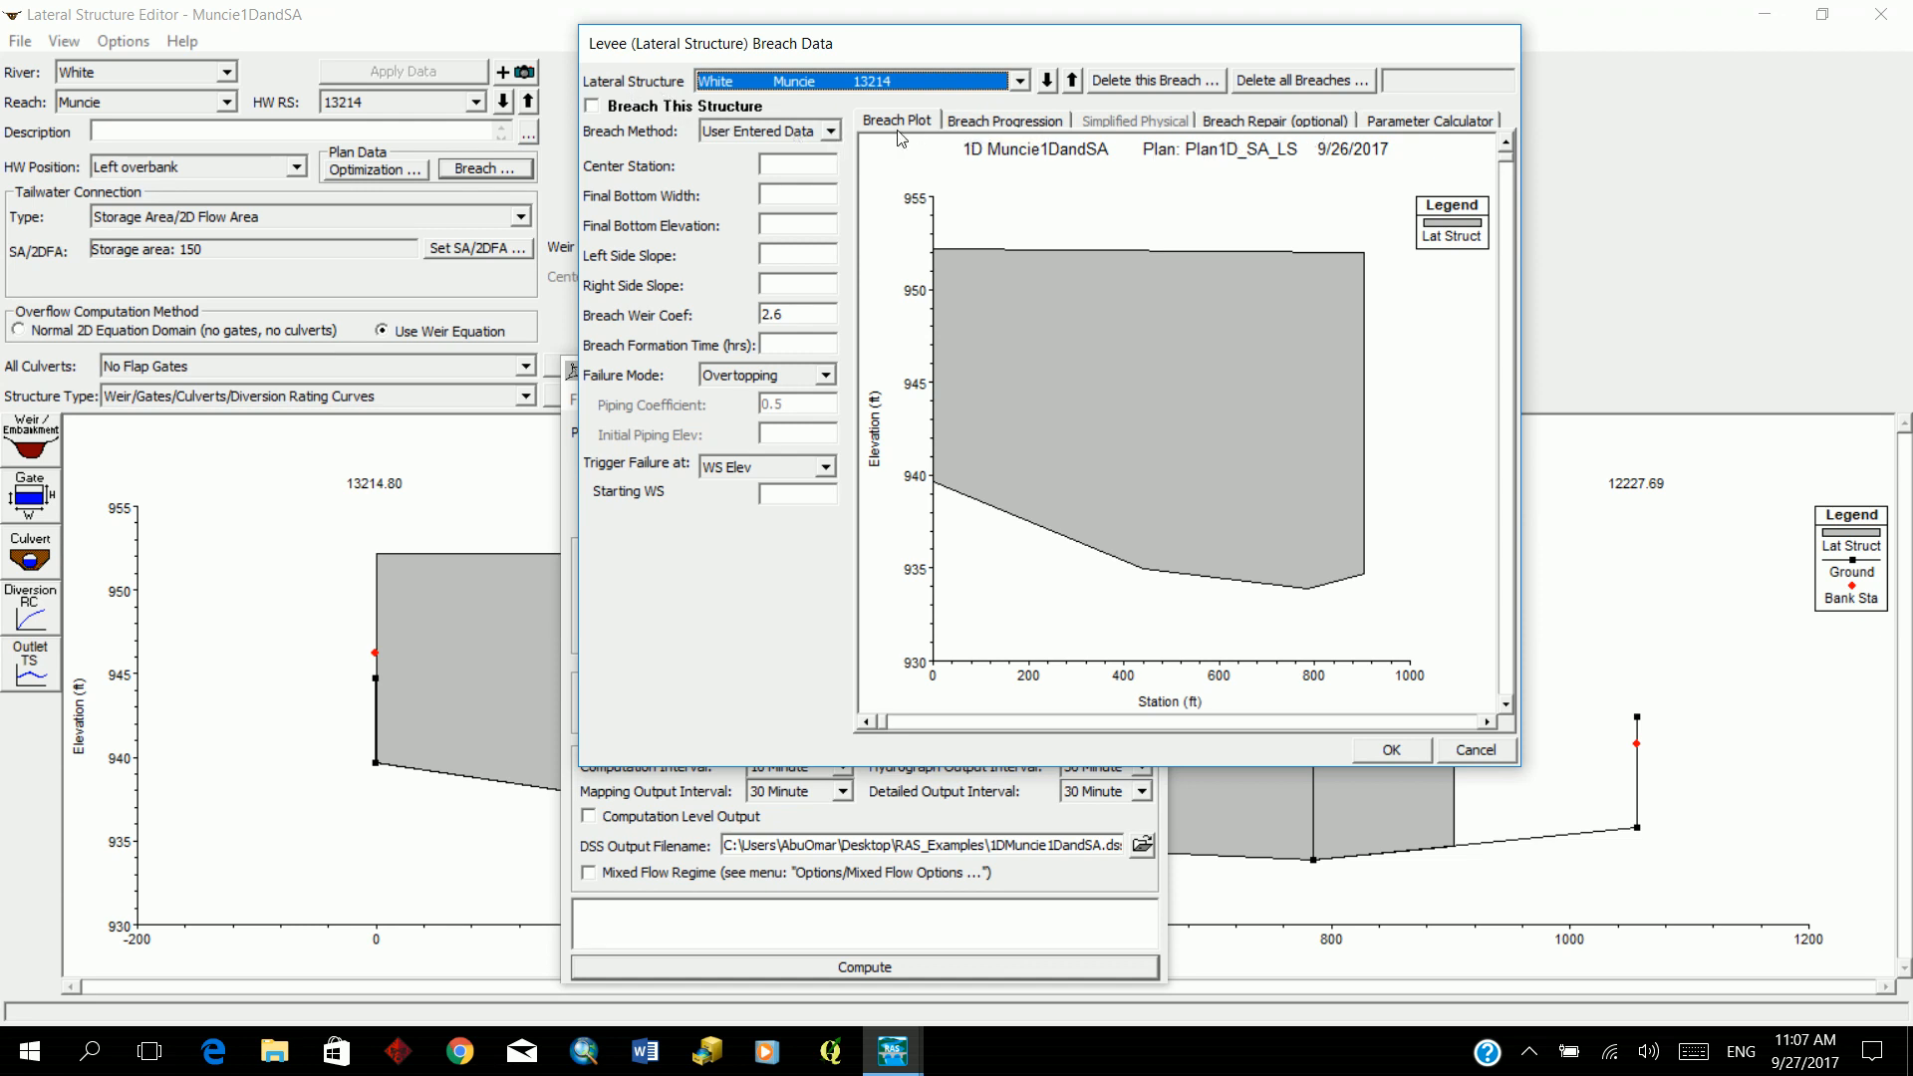
Step: Enable the breach for structure 13214 with center station 600, final bottom width 100 and final bottom elevation 942.8
click(594, 109)
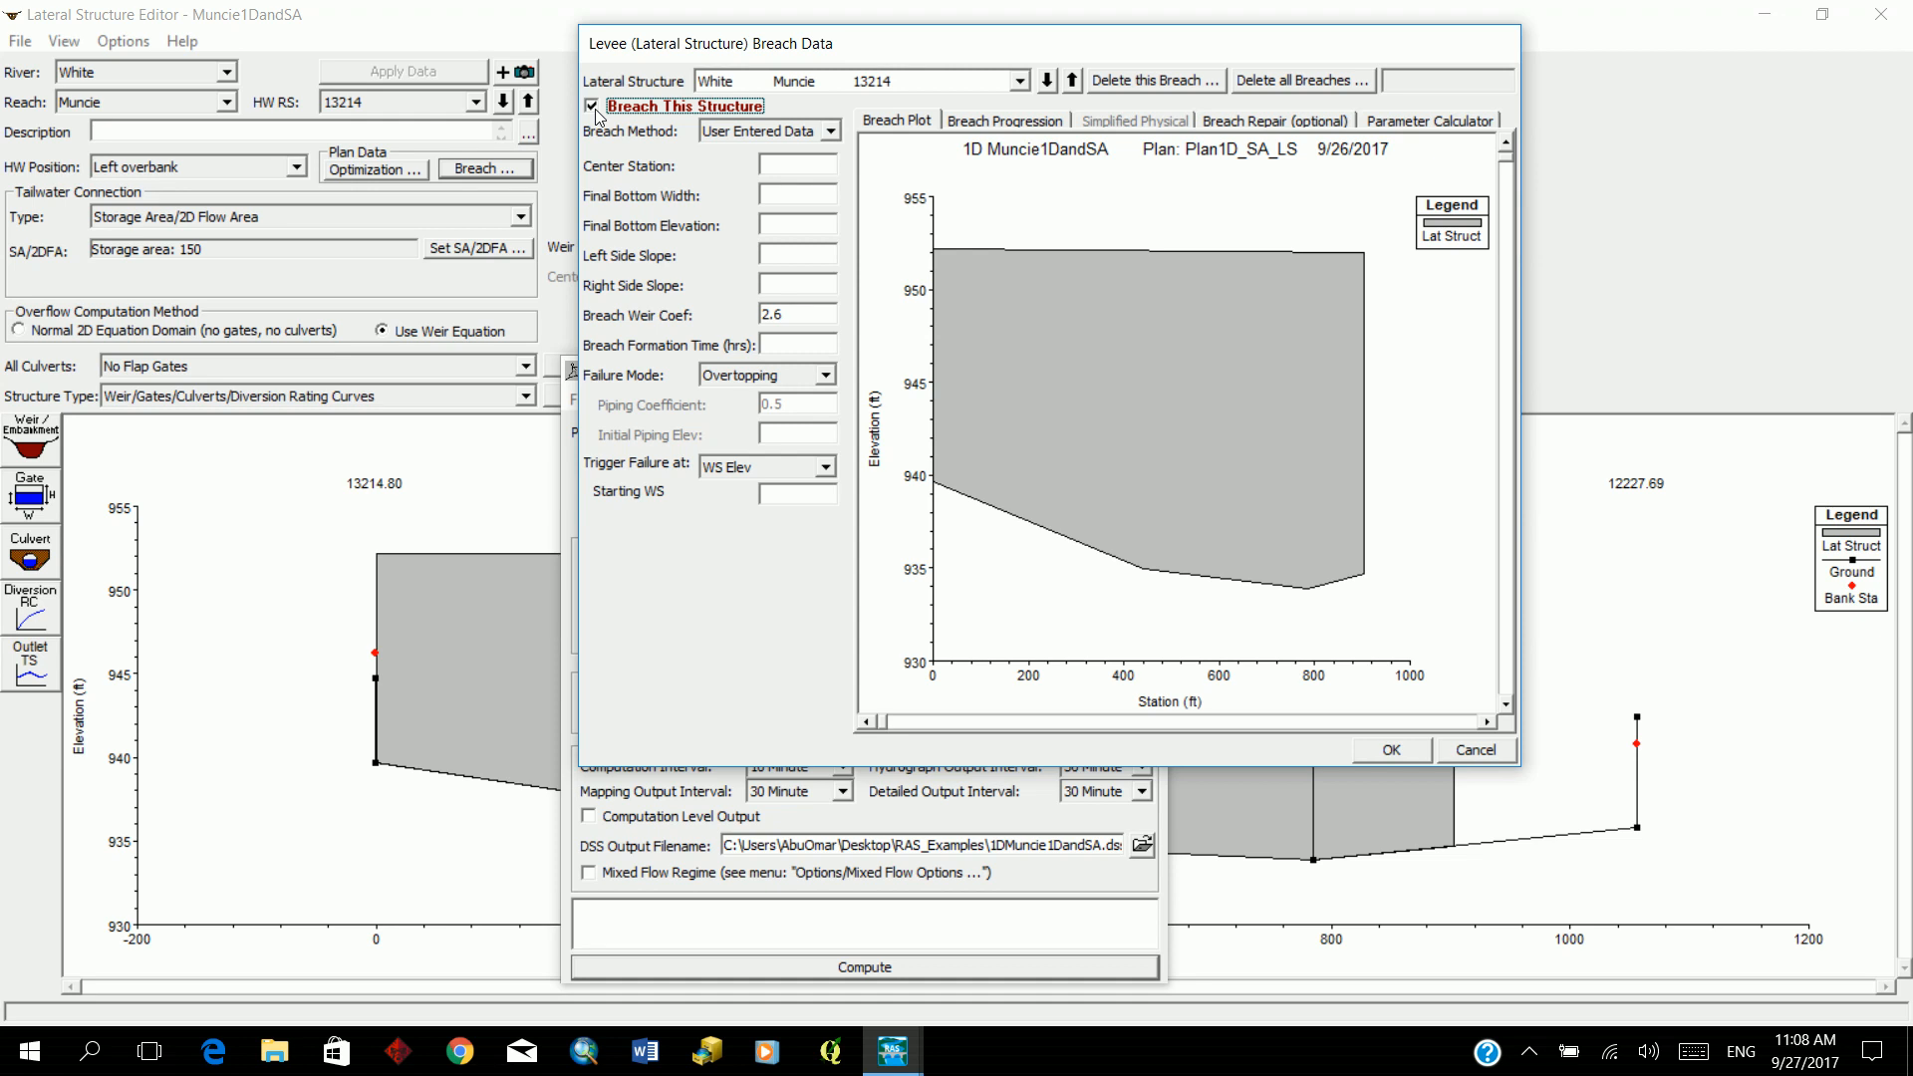
click(786, 159)
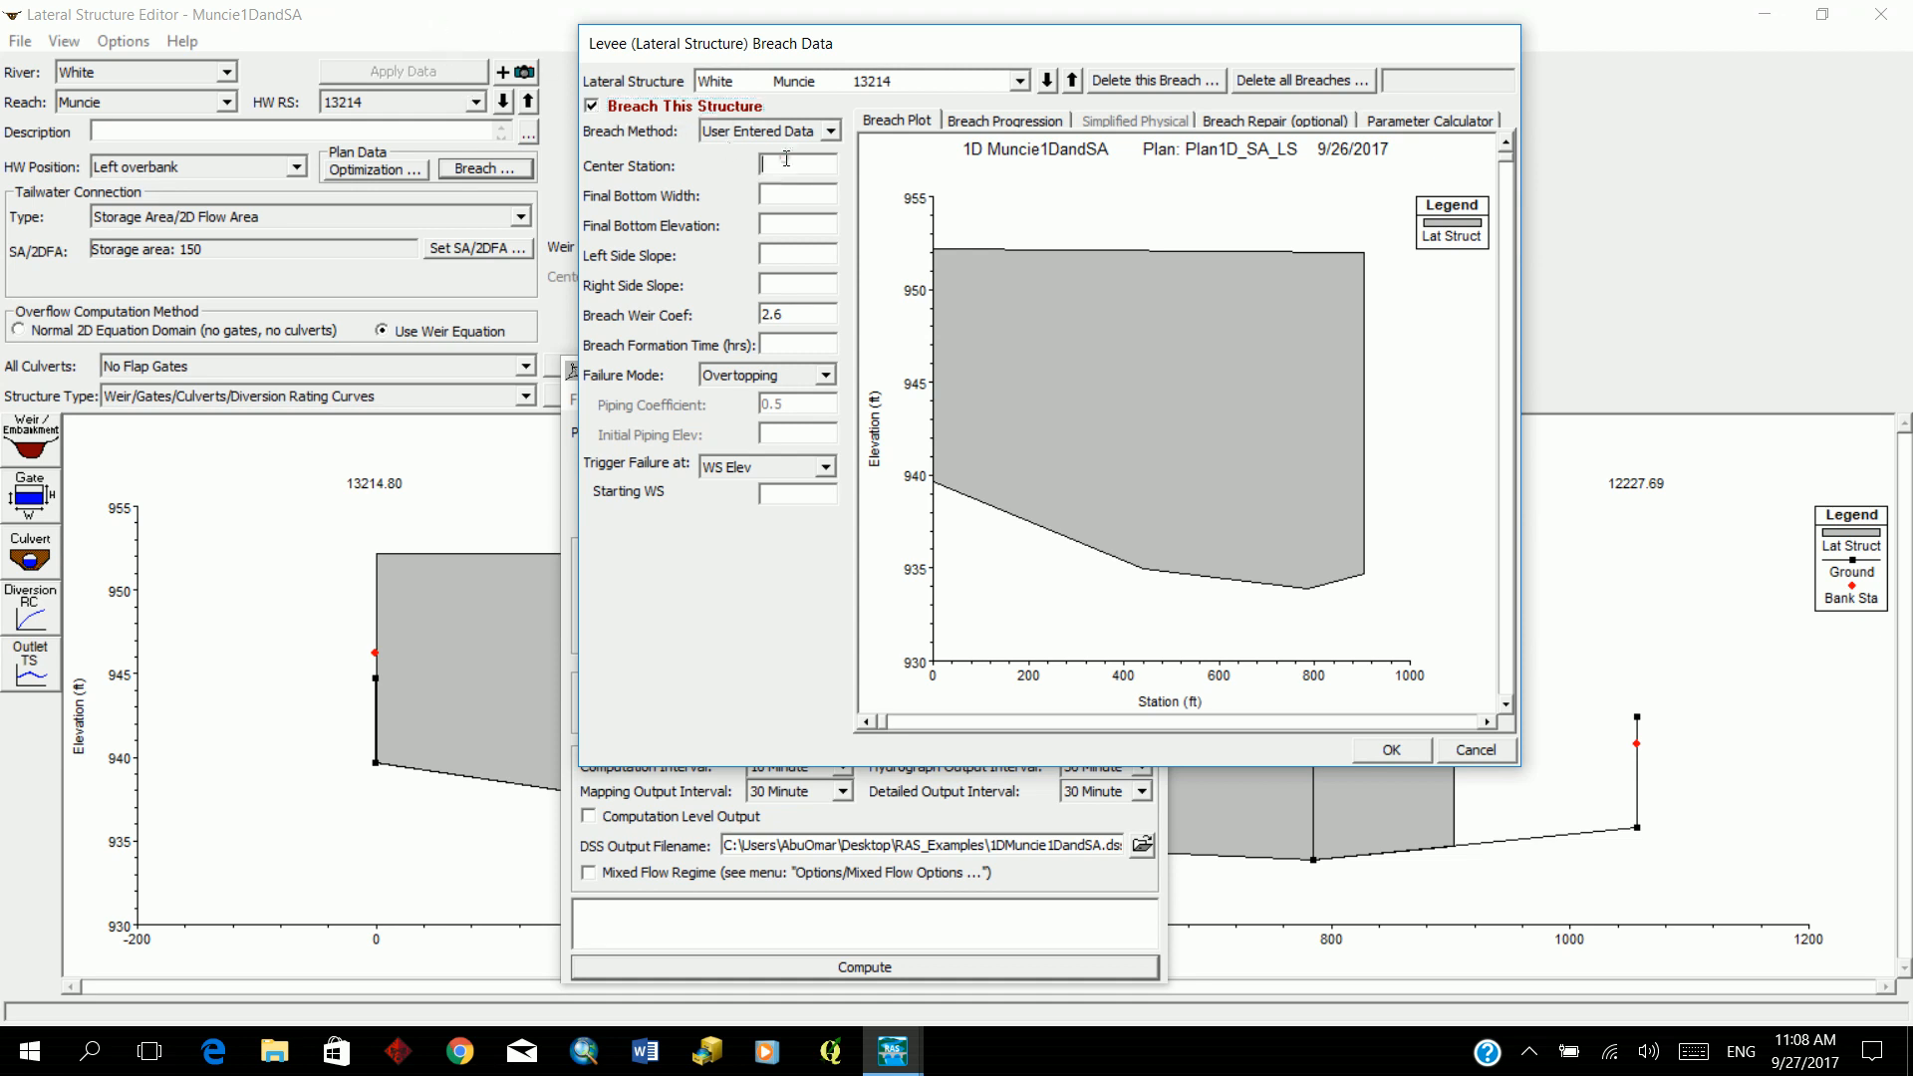
text(600)
text(100)
text(9)
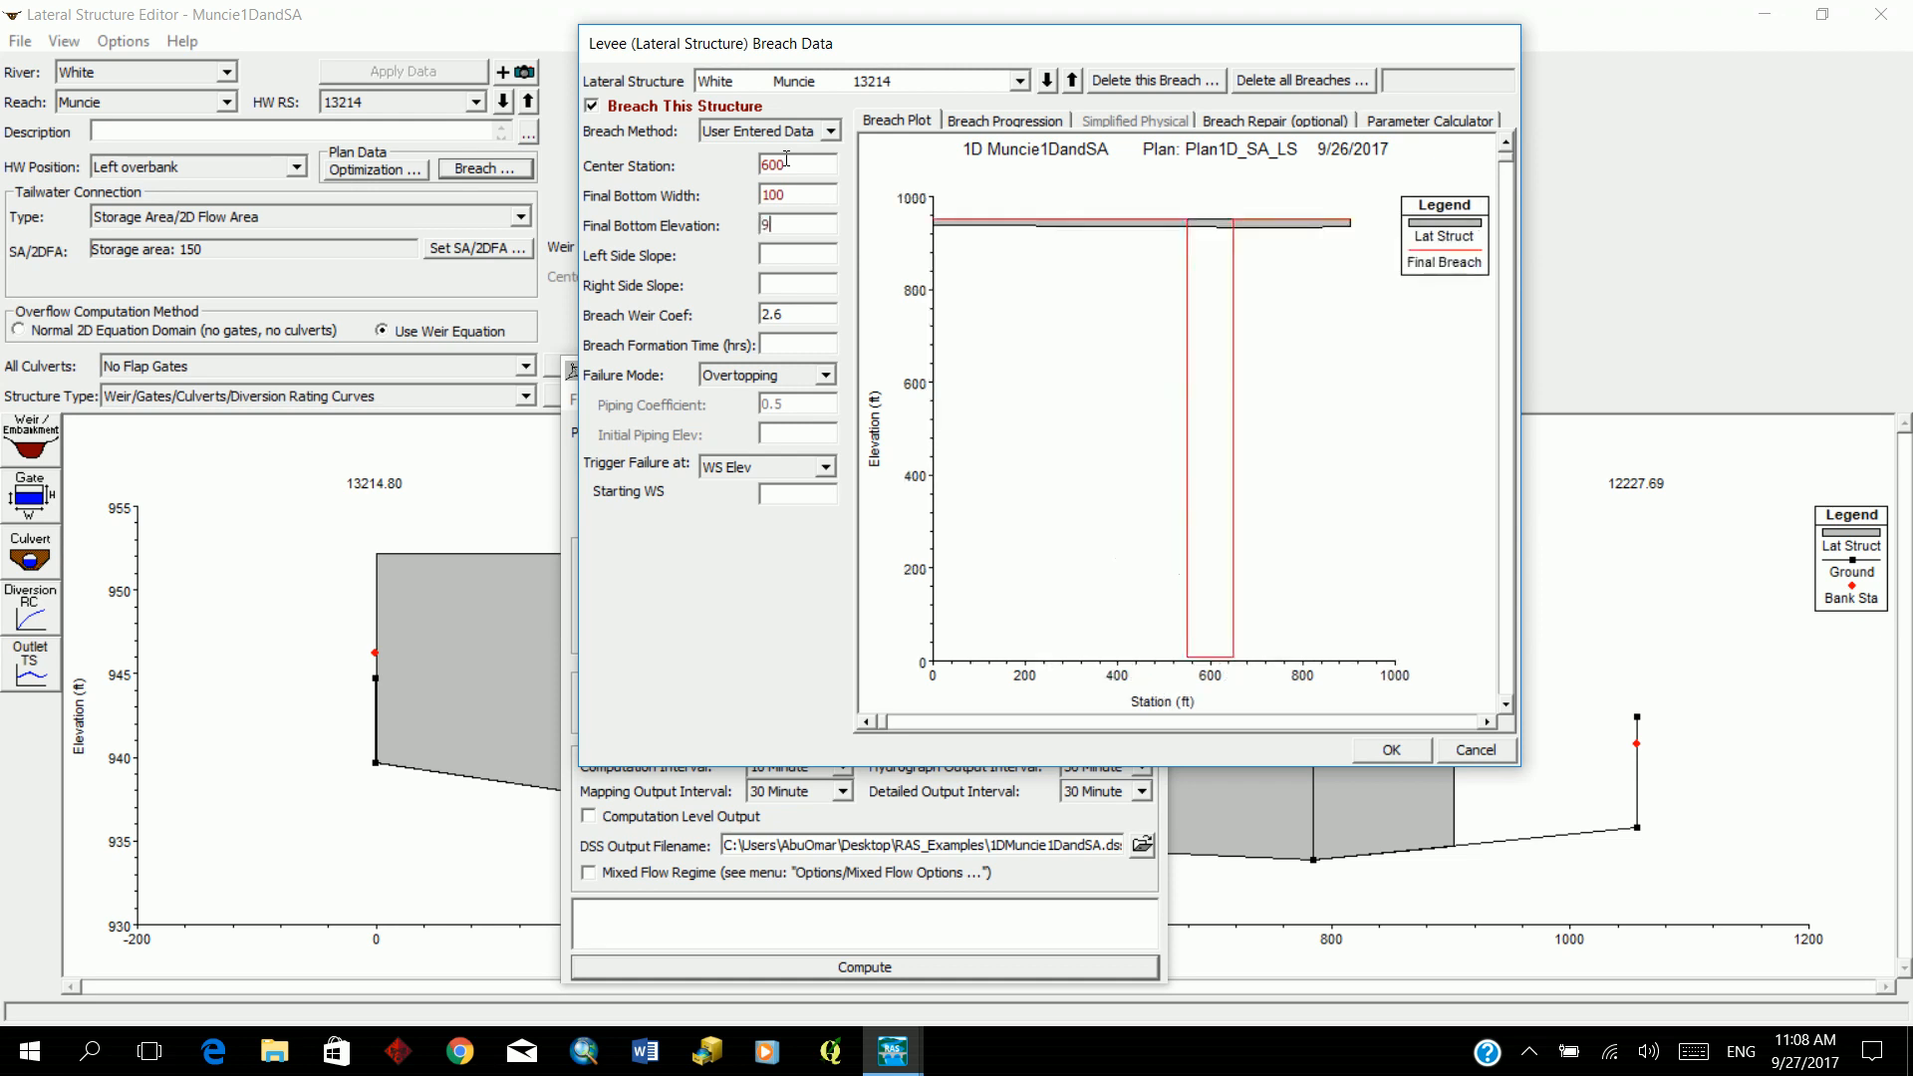
text(42)
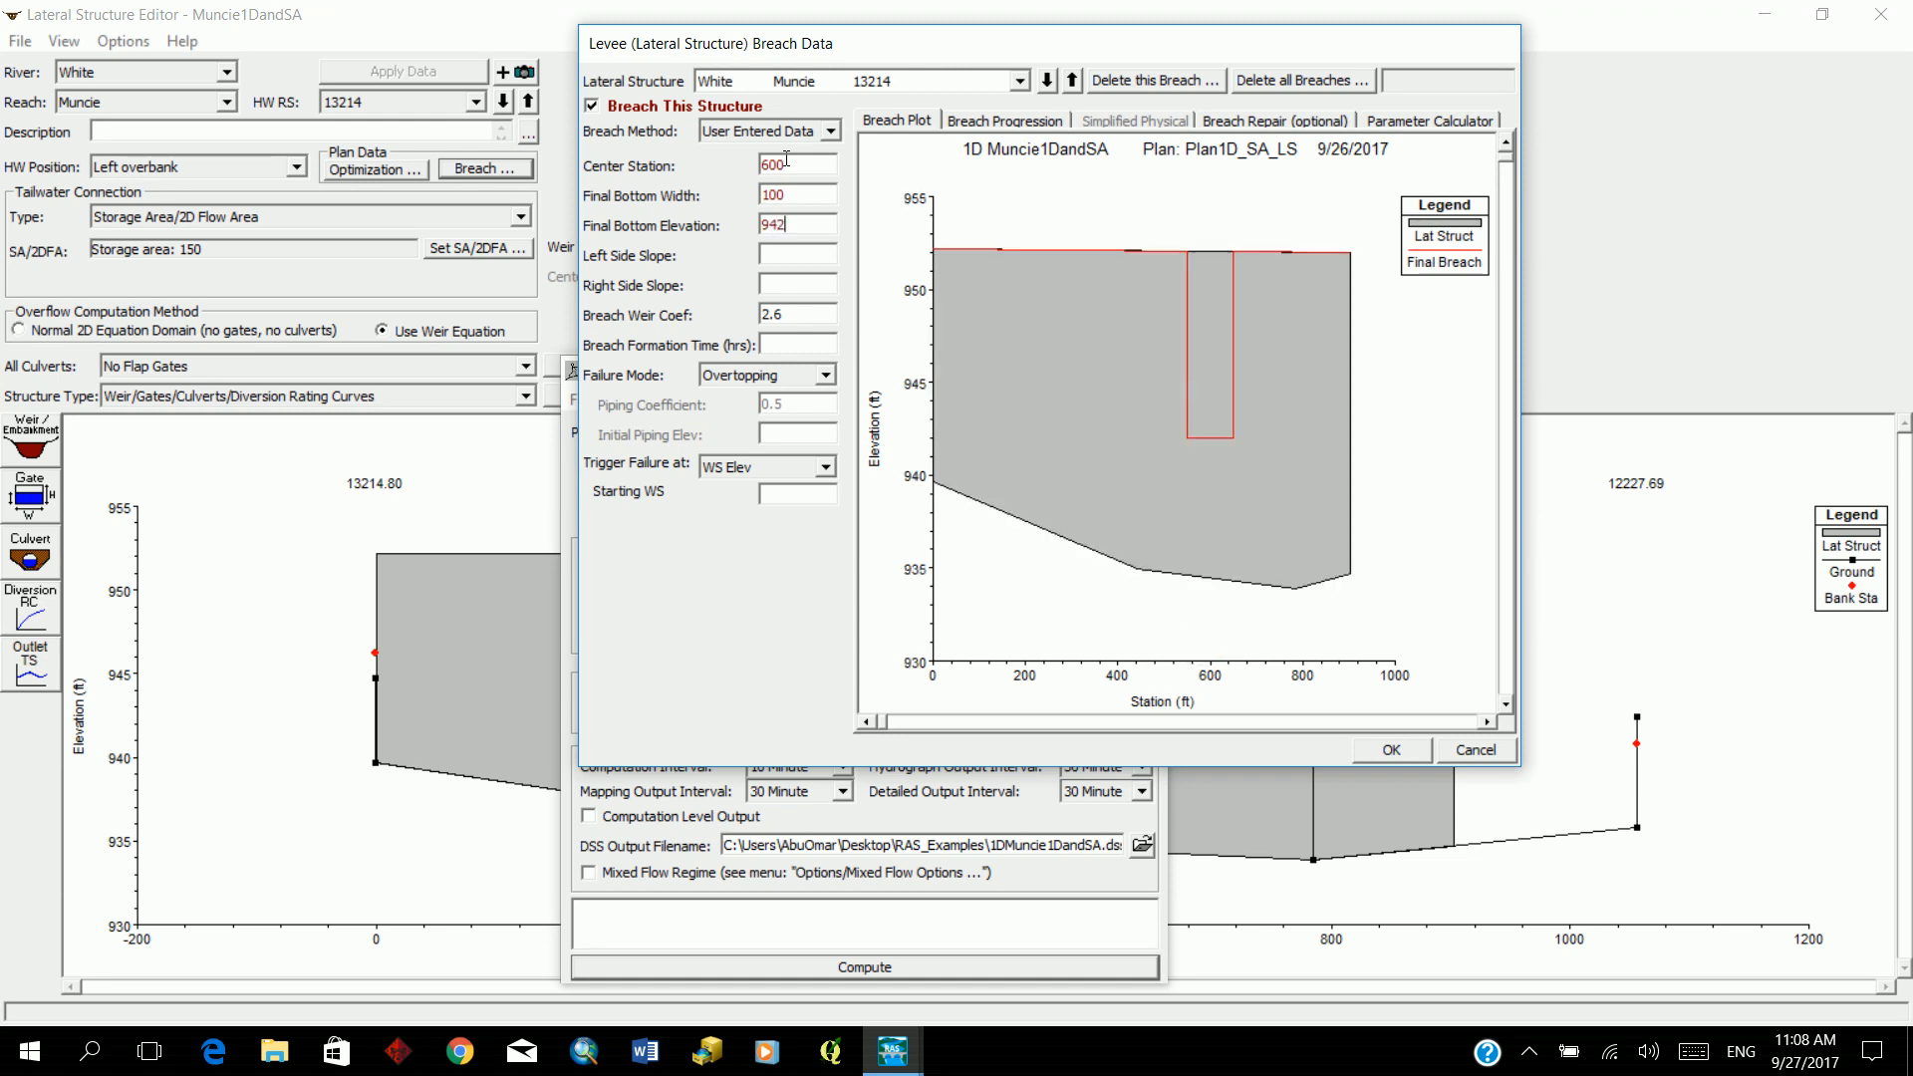
text(.8)
key(Tab)
Step: Set both the left and right breach side slopes to 0.2 and the breach formation time to 2 hours
text(0.2)
key(Tab)
text(0.2)
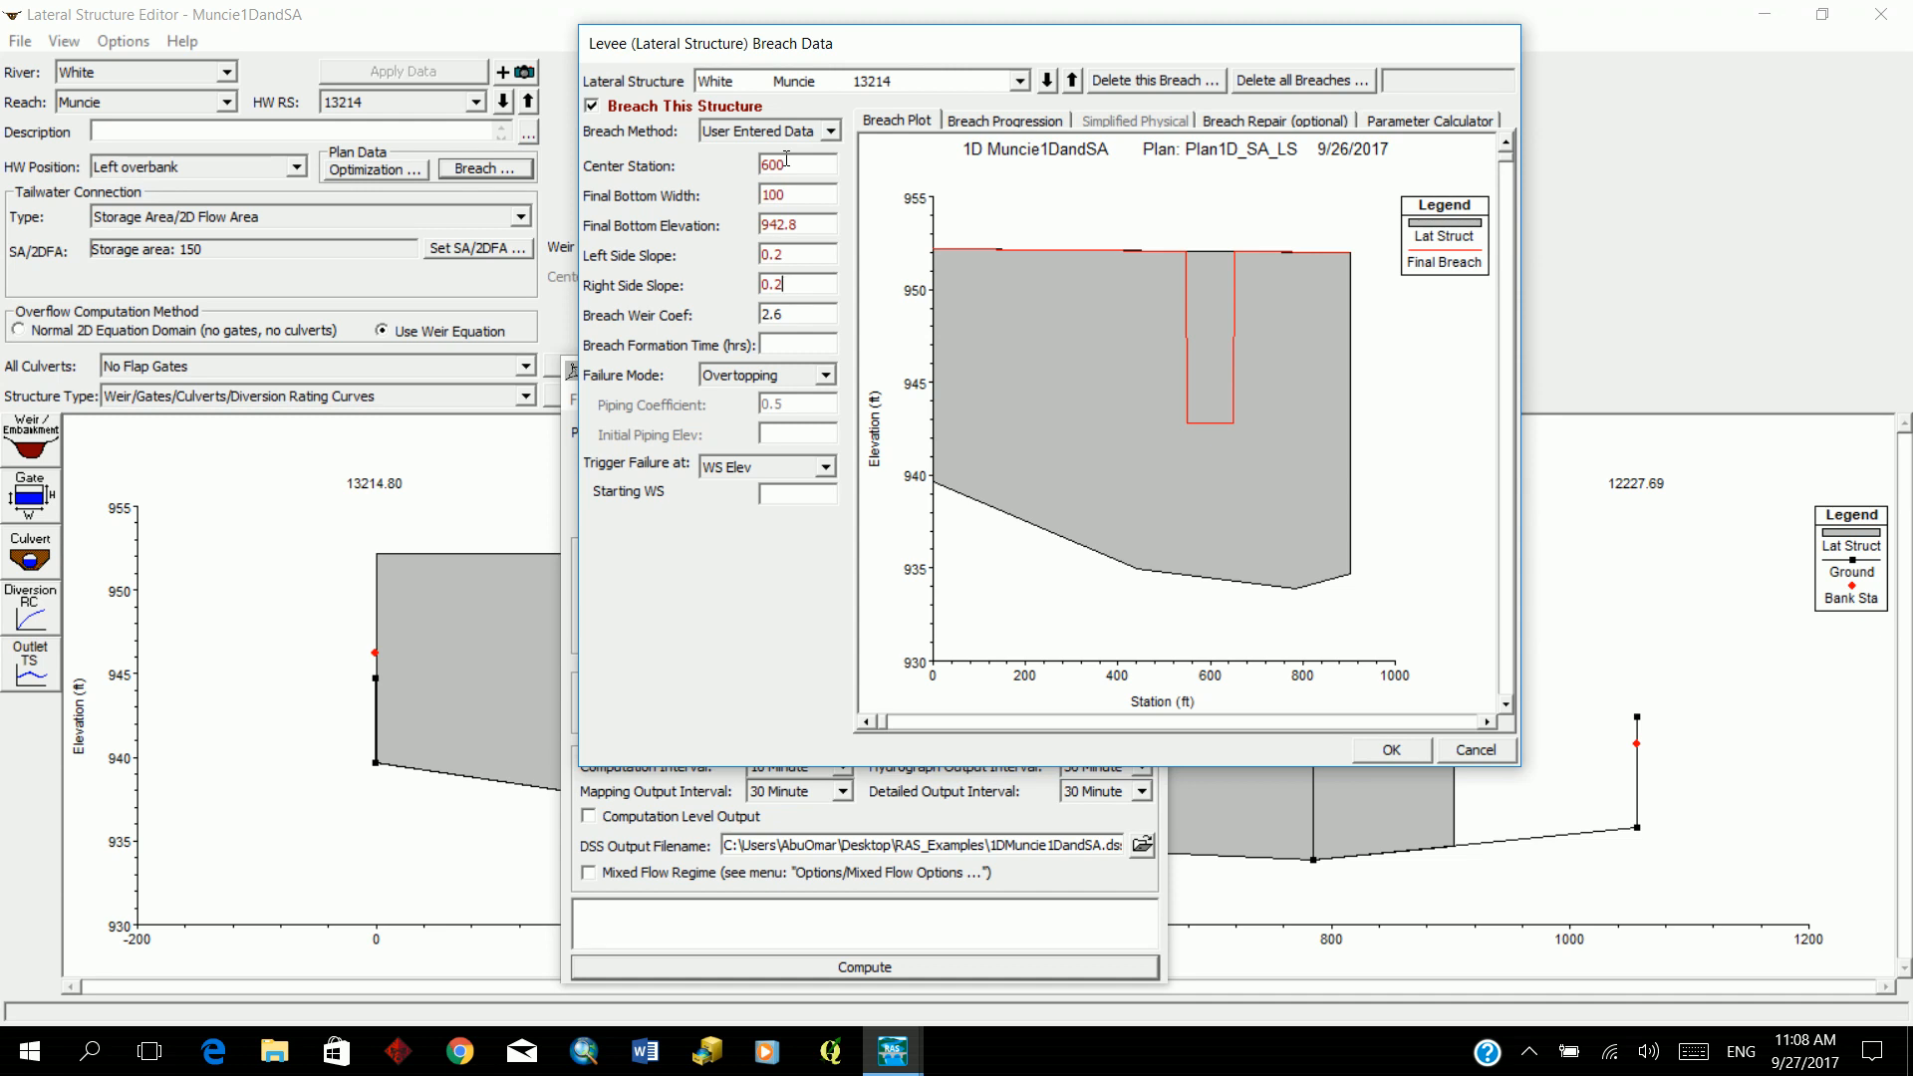
key(Tab)
key(Tab)
text(2)
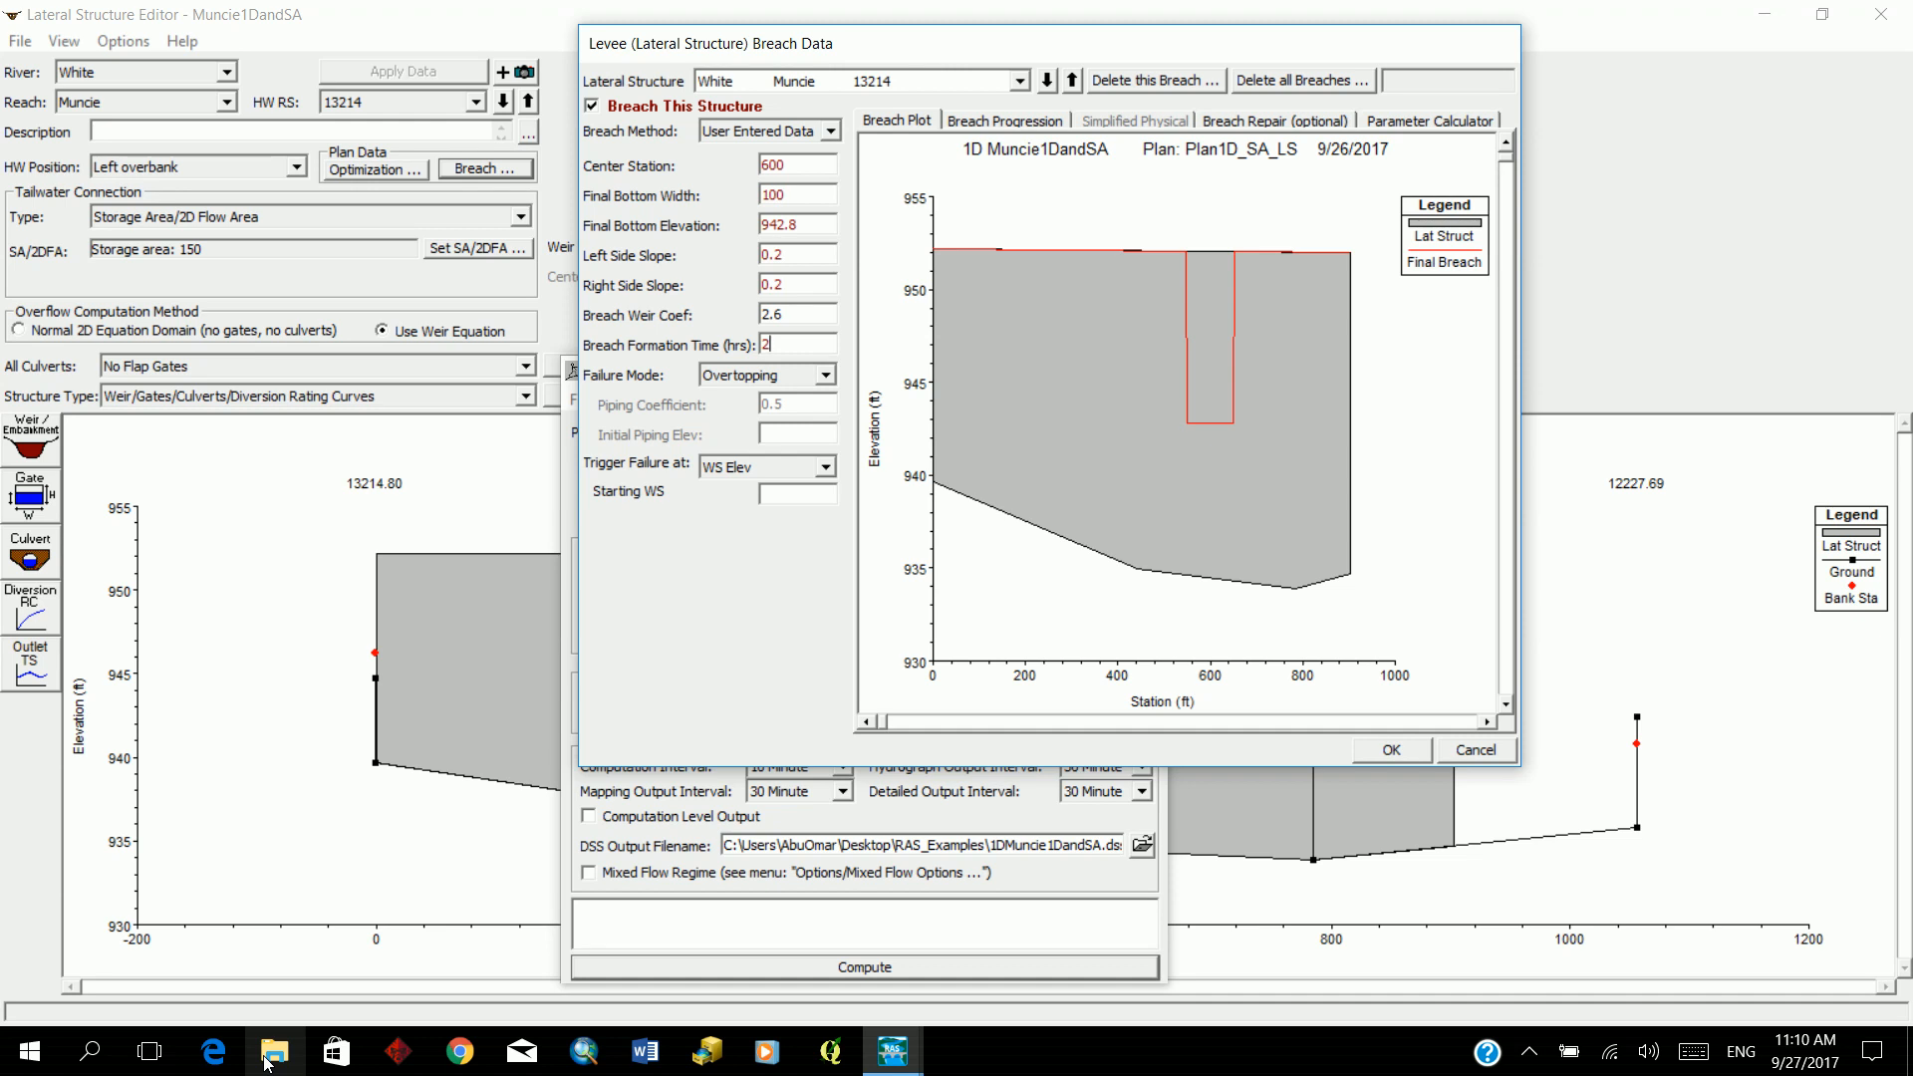
Step: Set the failure mode to Piping with an initial piping elevation of 945 and a starting water surface of 947
click(827, 374)
click(791, 411)
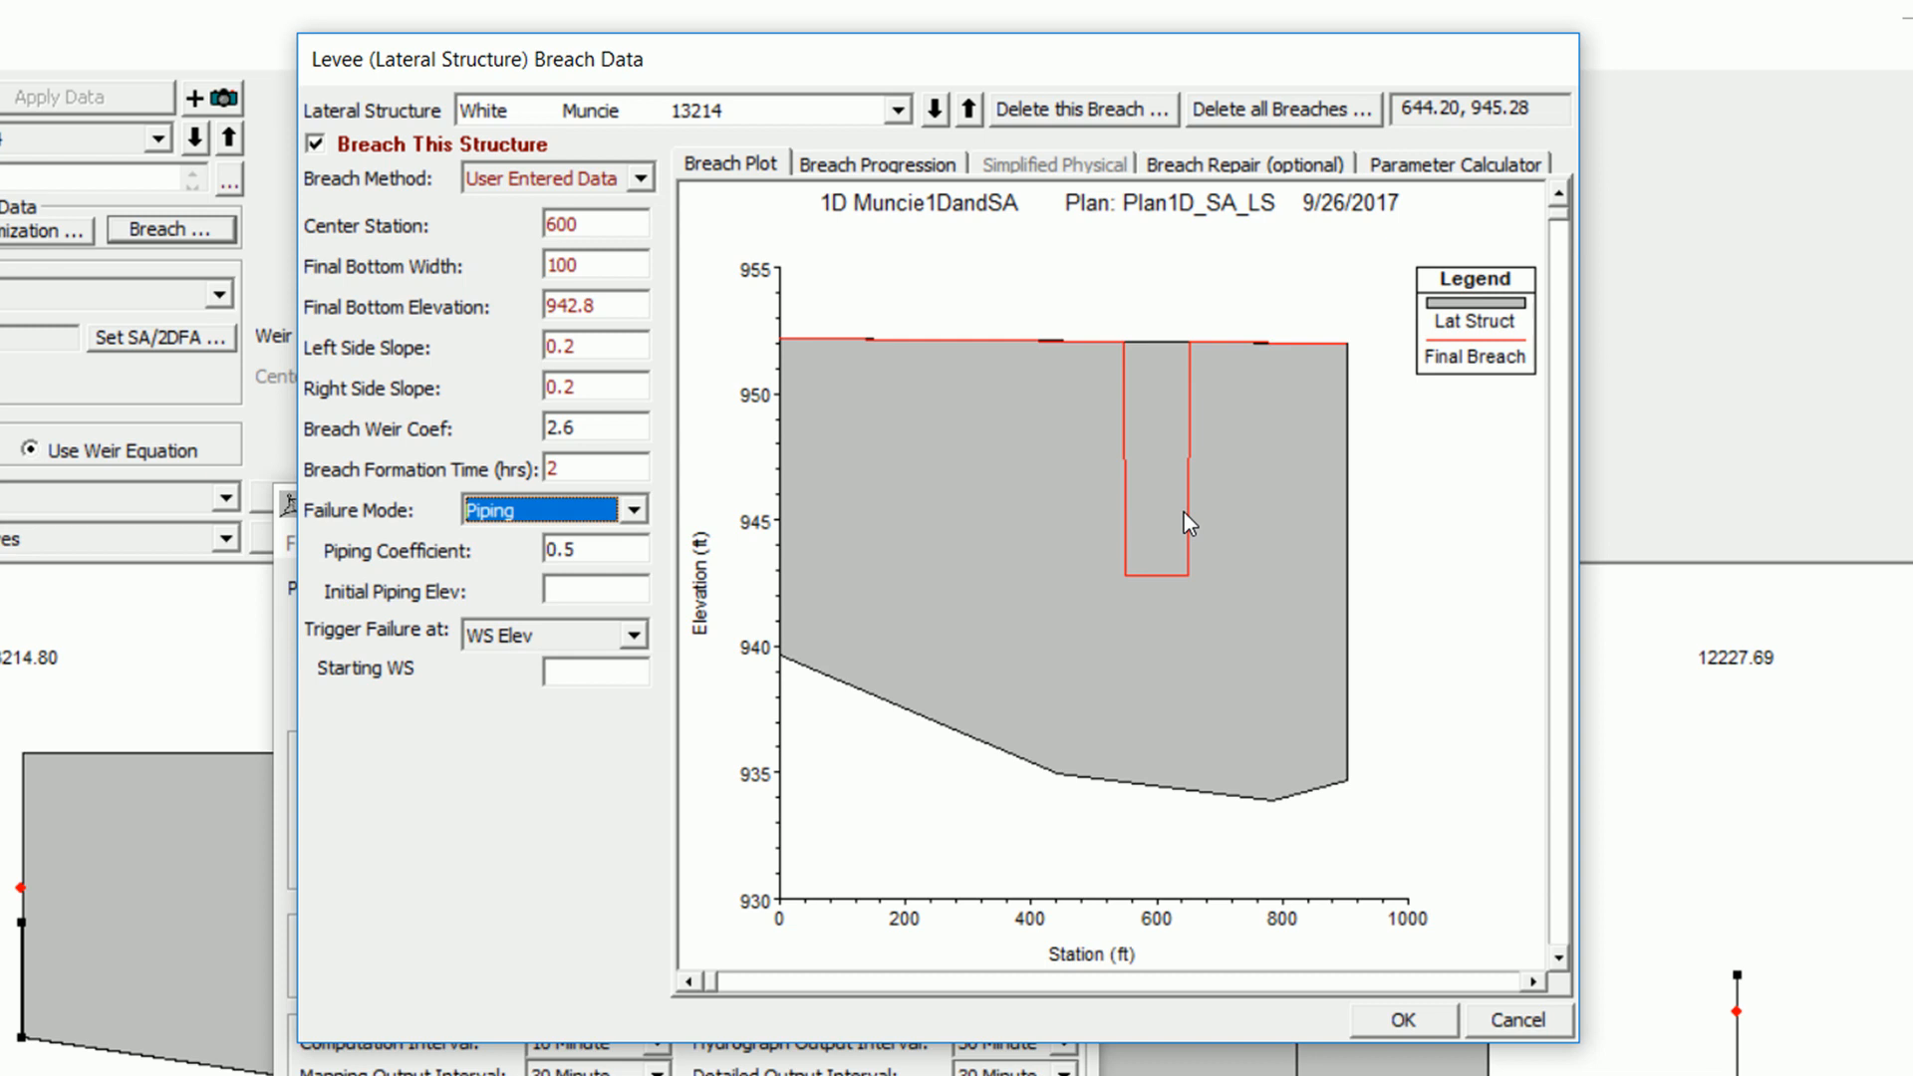
click(616, 596)
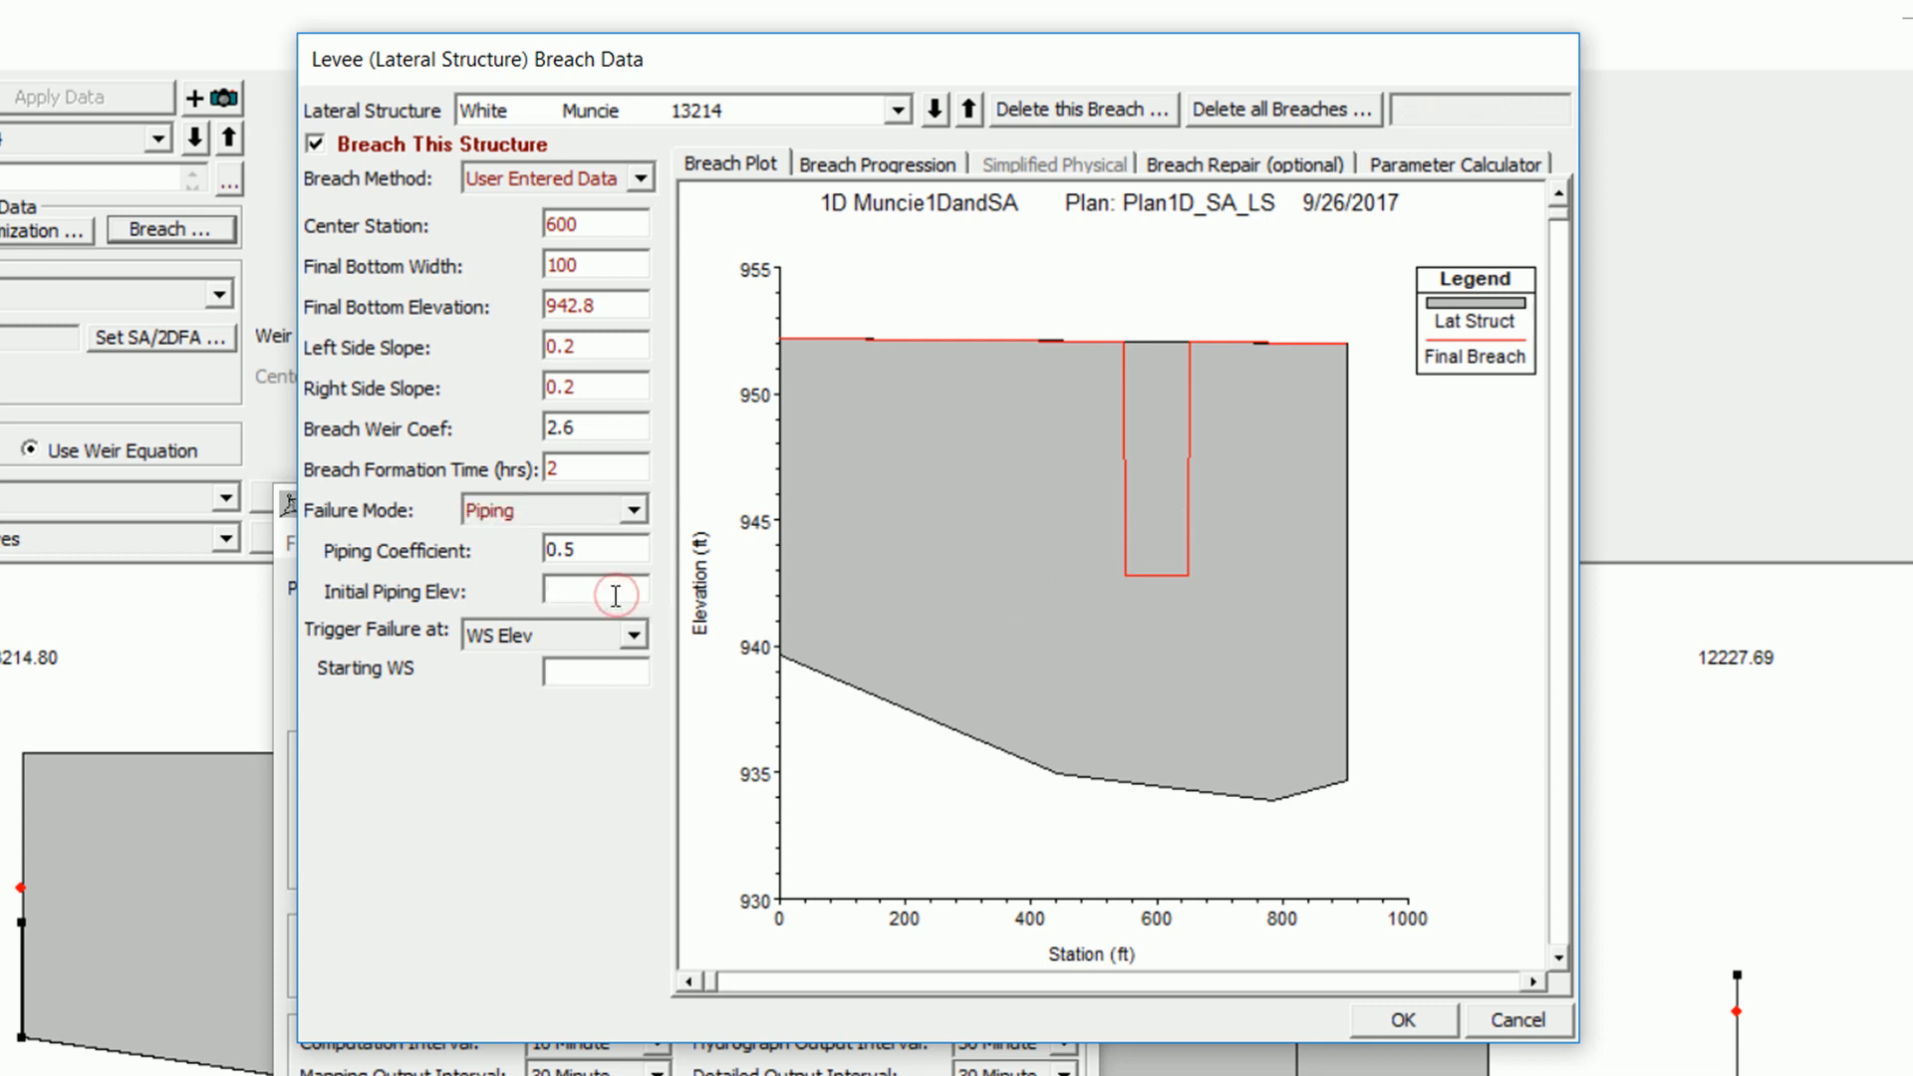
text(945)
key(Tab)
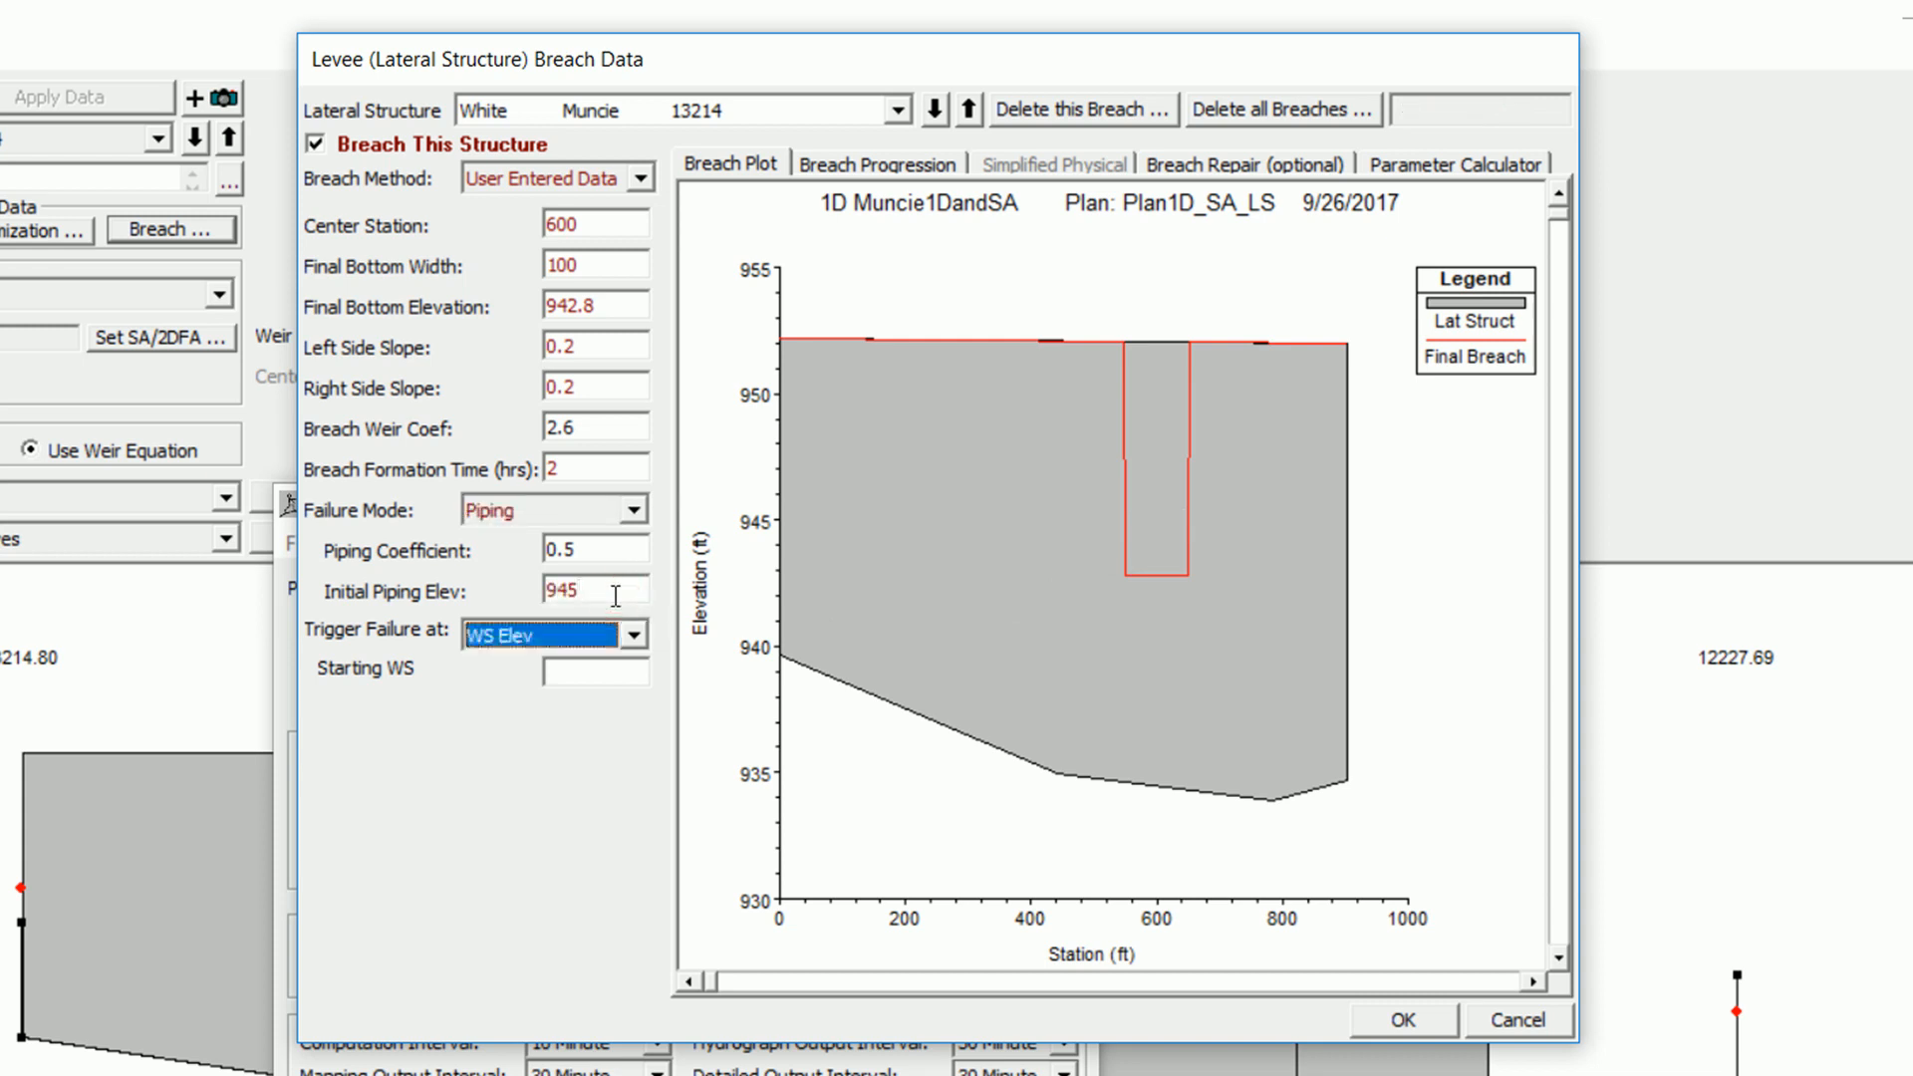
key(Tab)
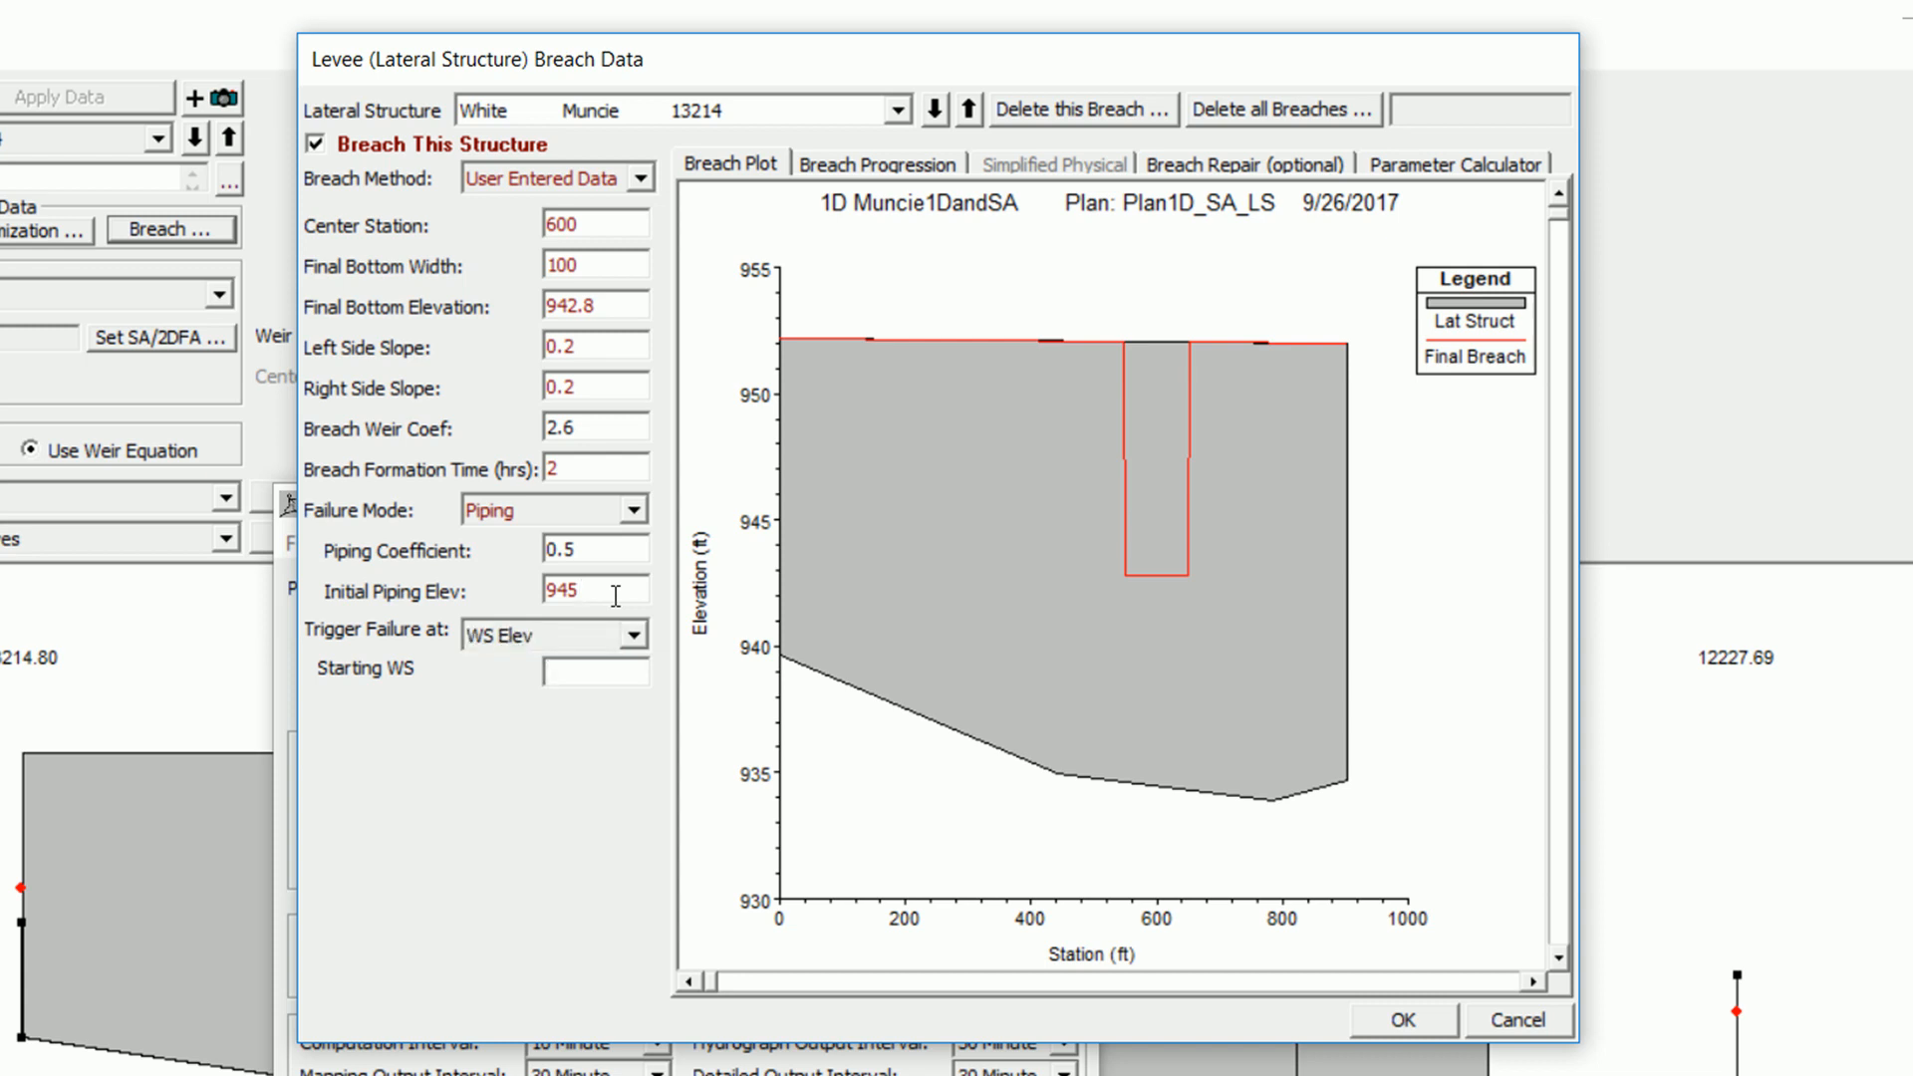
text(947)
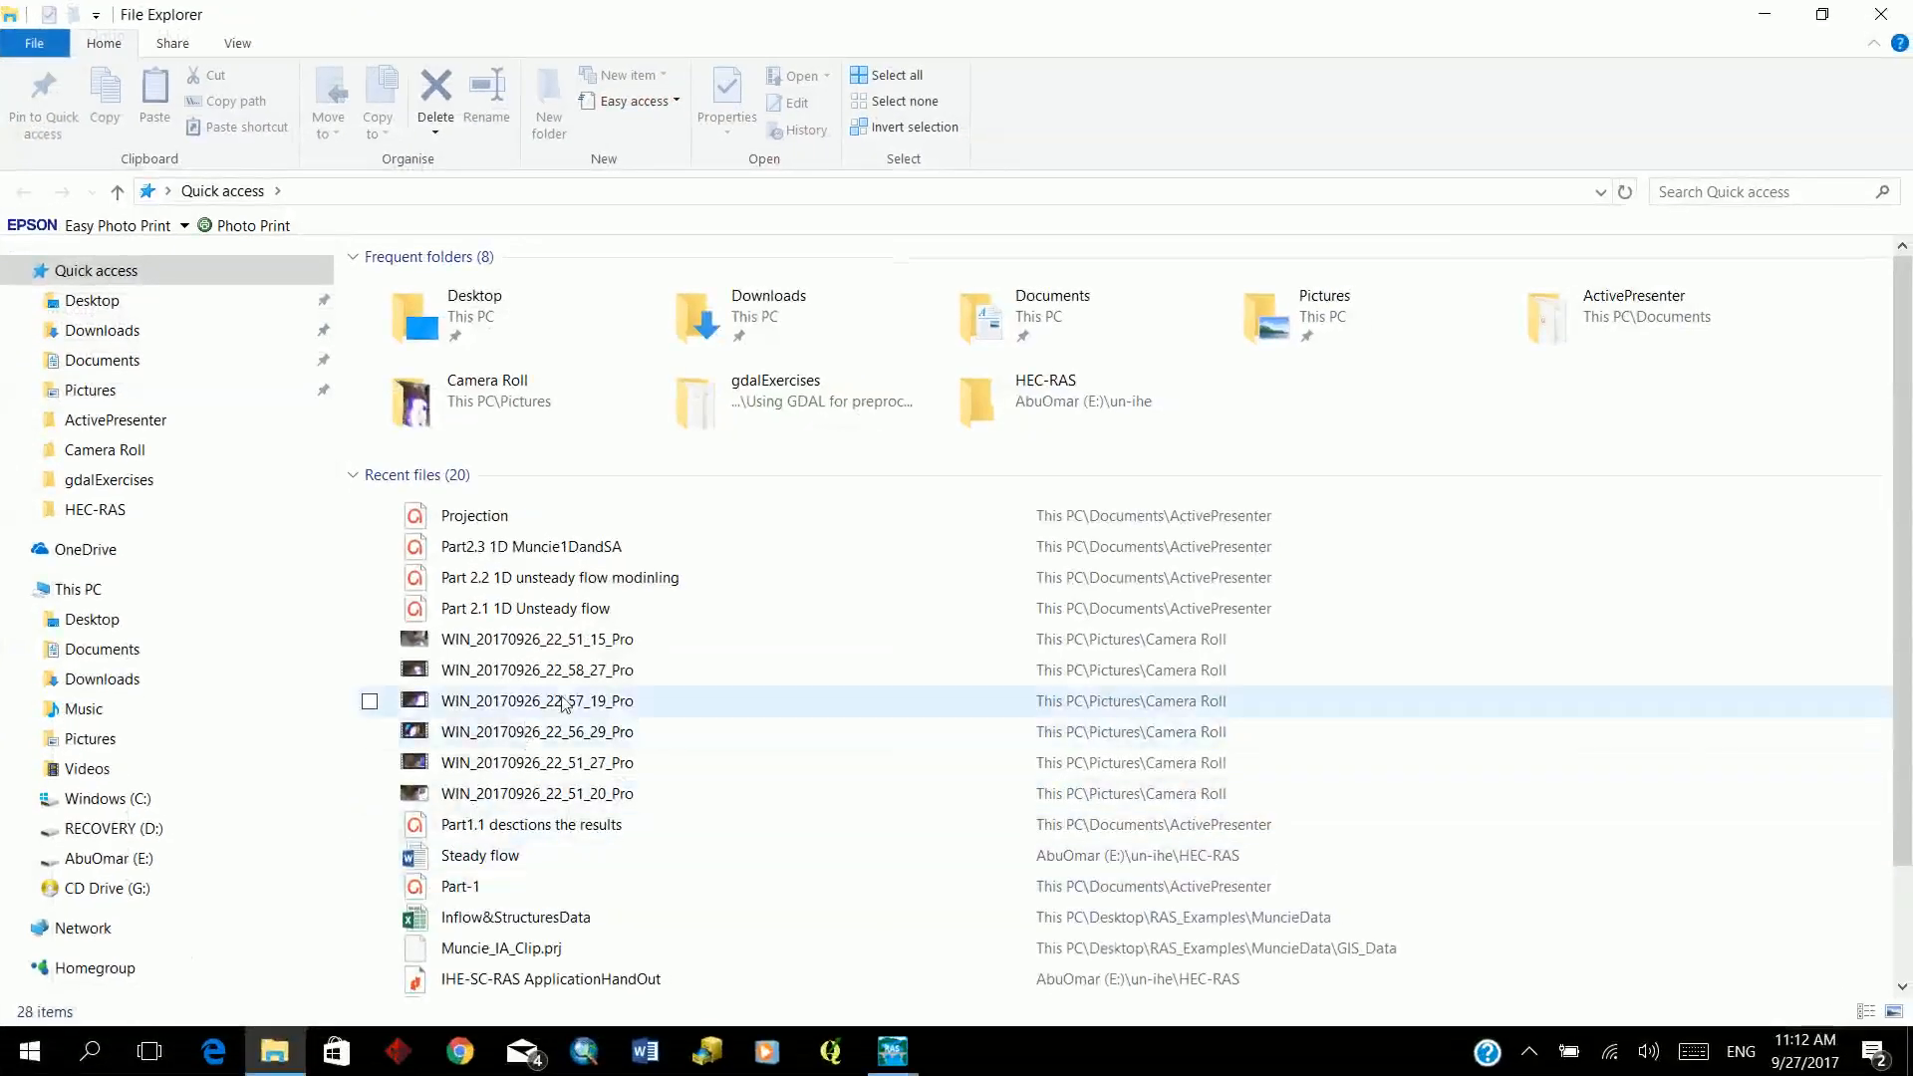
Step: In File Explorer, open the Inflow&StructuresData workbook from the un-ihe\HEC-RAS\MuncieData folder on drive E
click(142, 859)
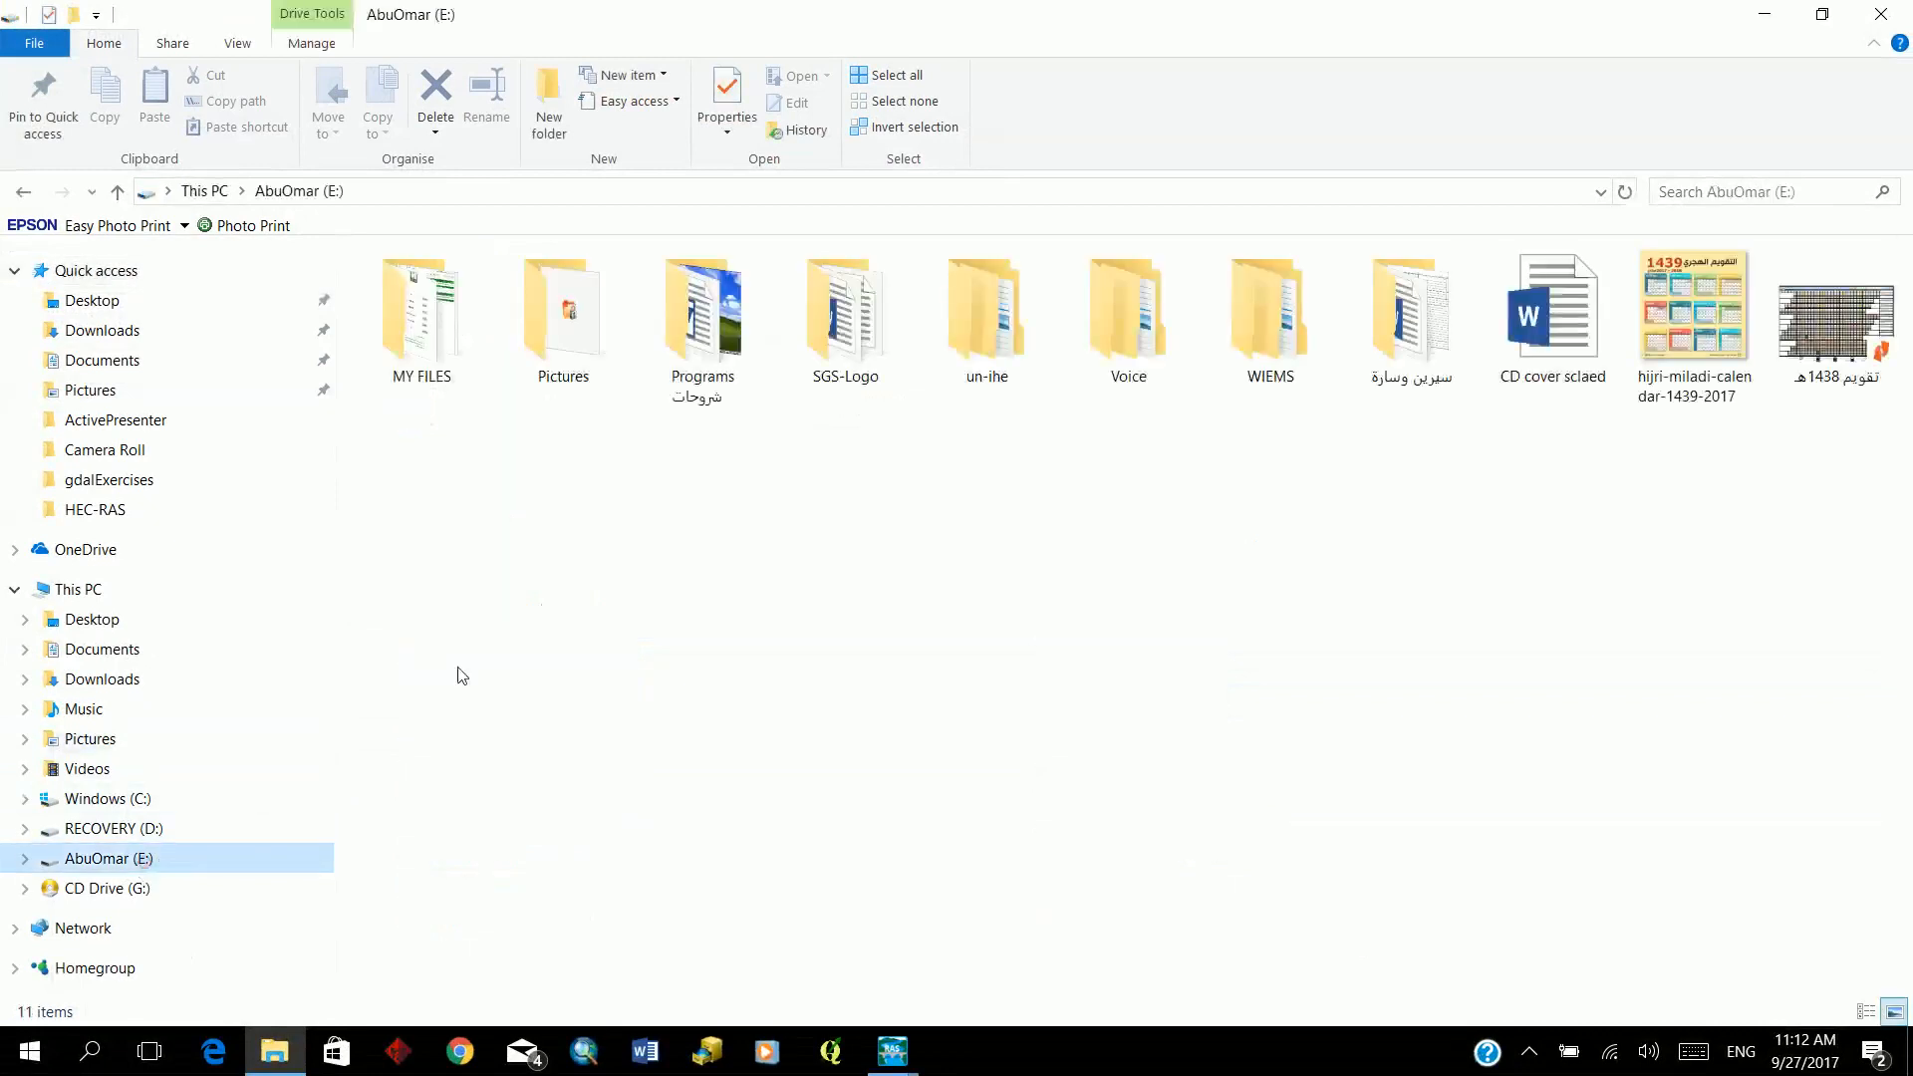
double_click(960, 332)
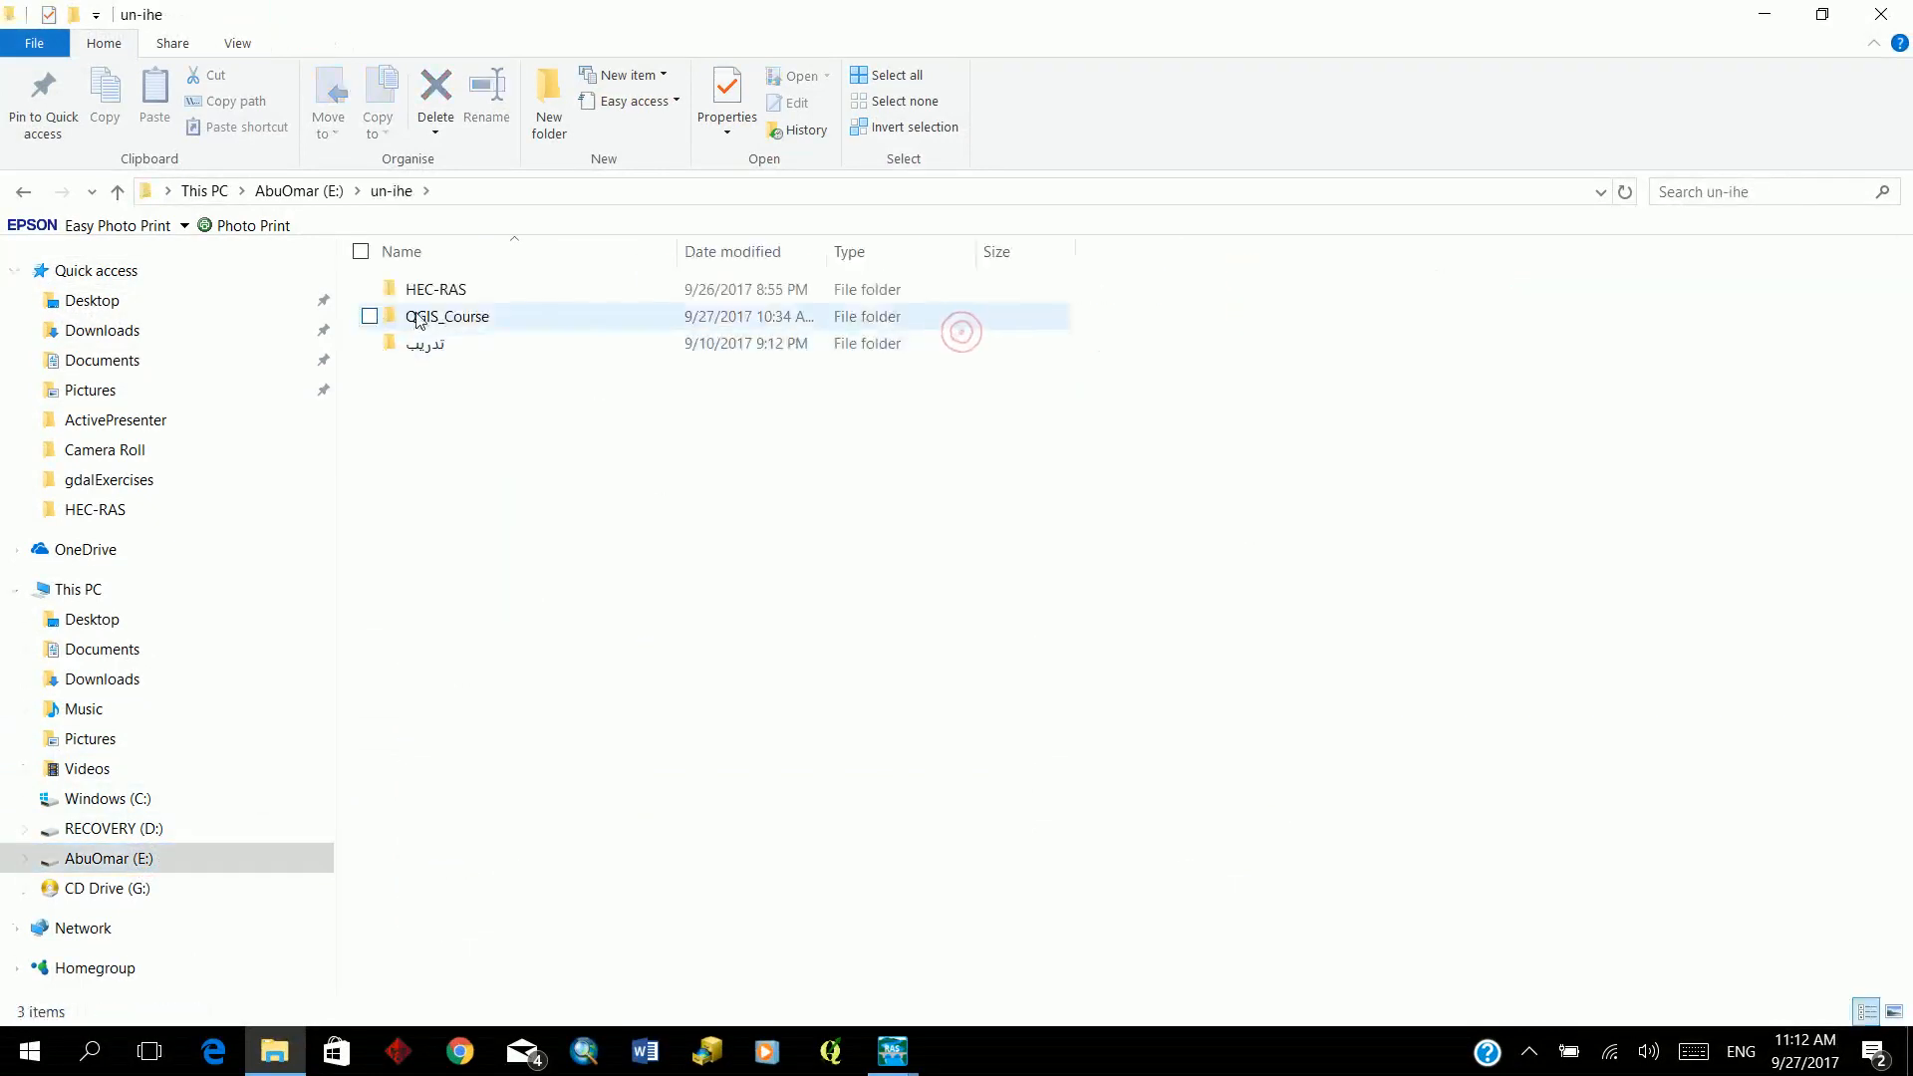
click(443, 291)
double_click(444, 290)
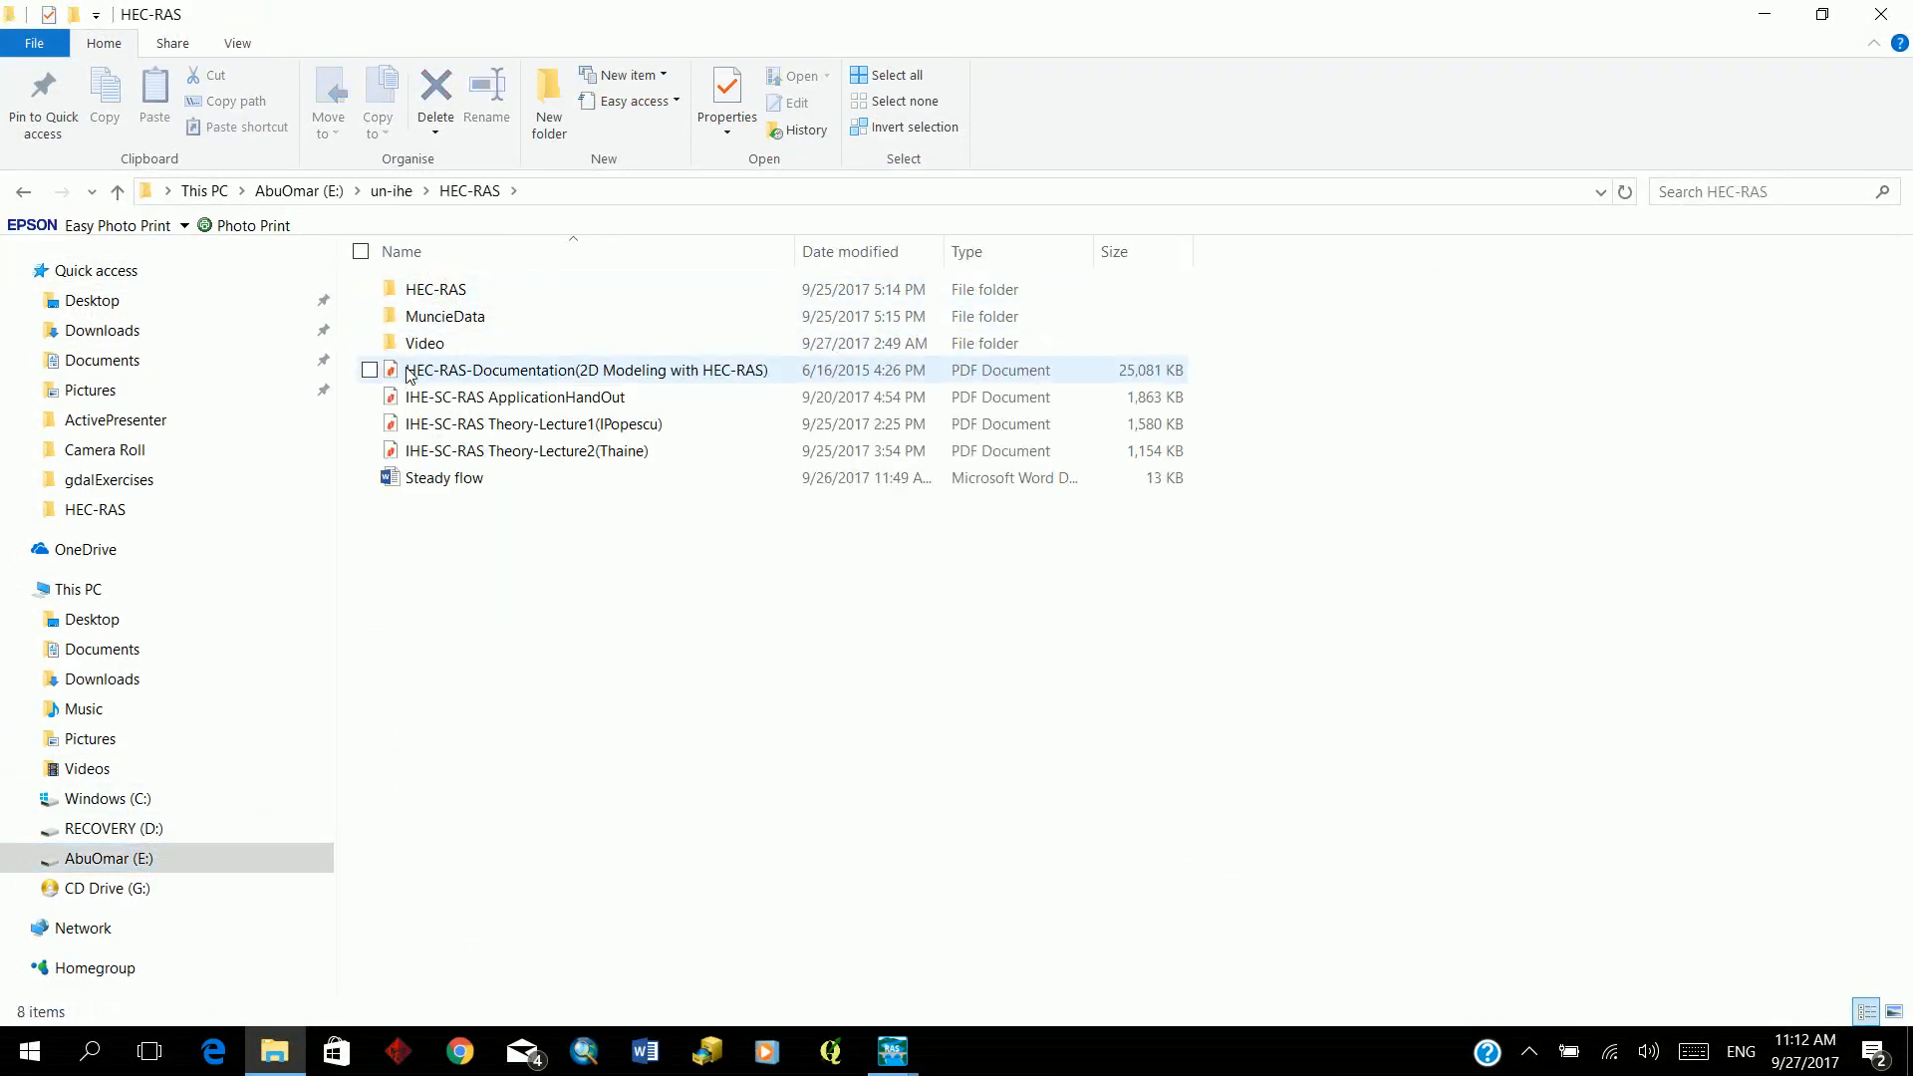
double_click(444, 317)
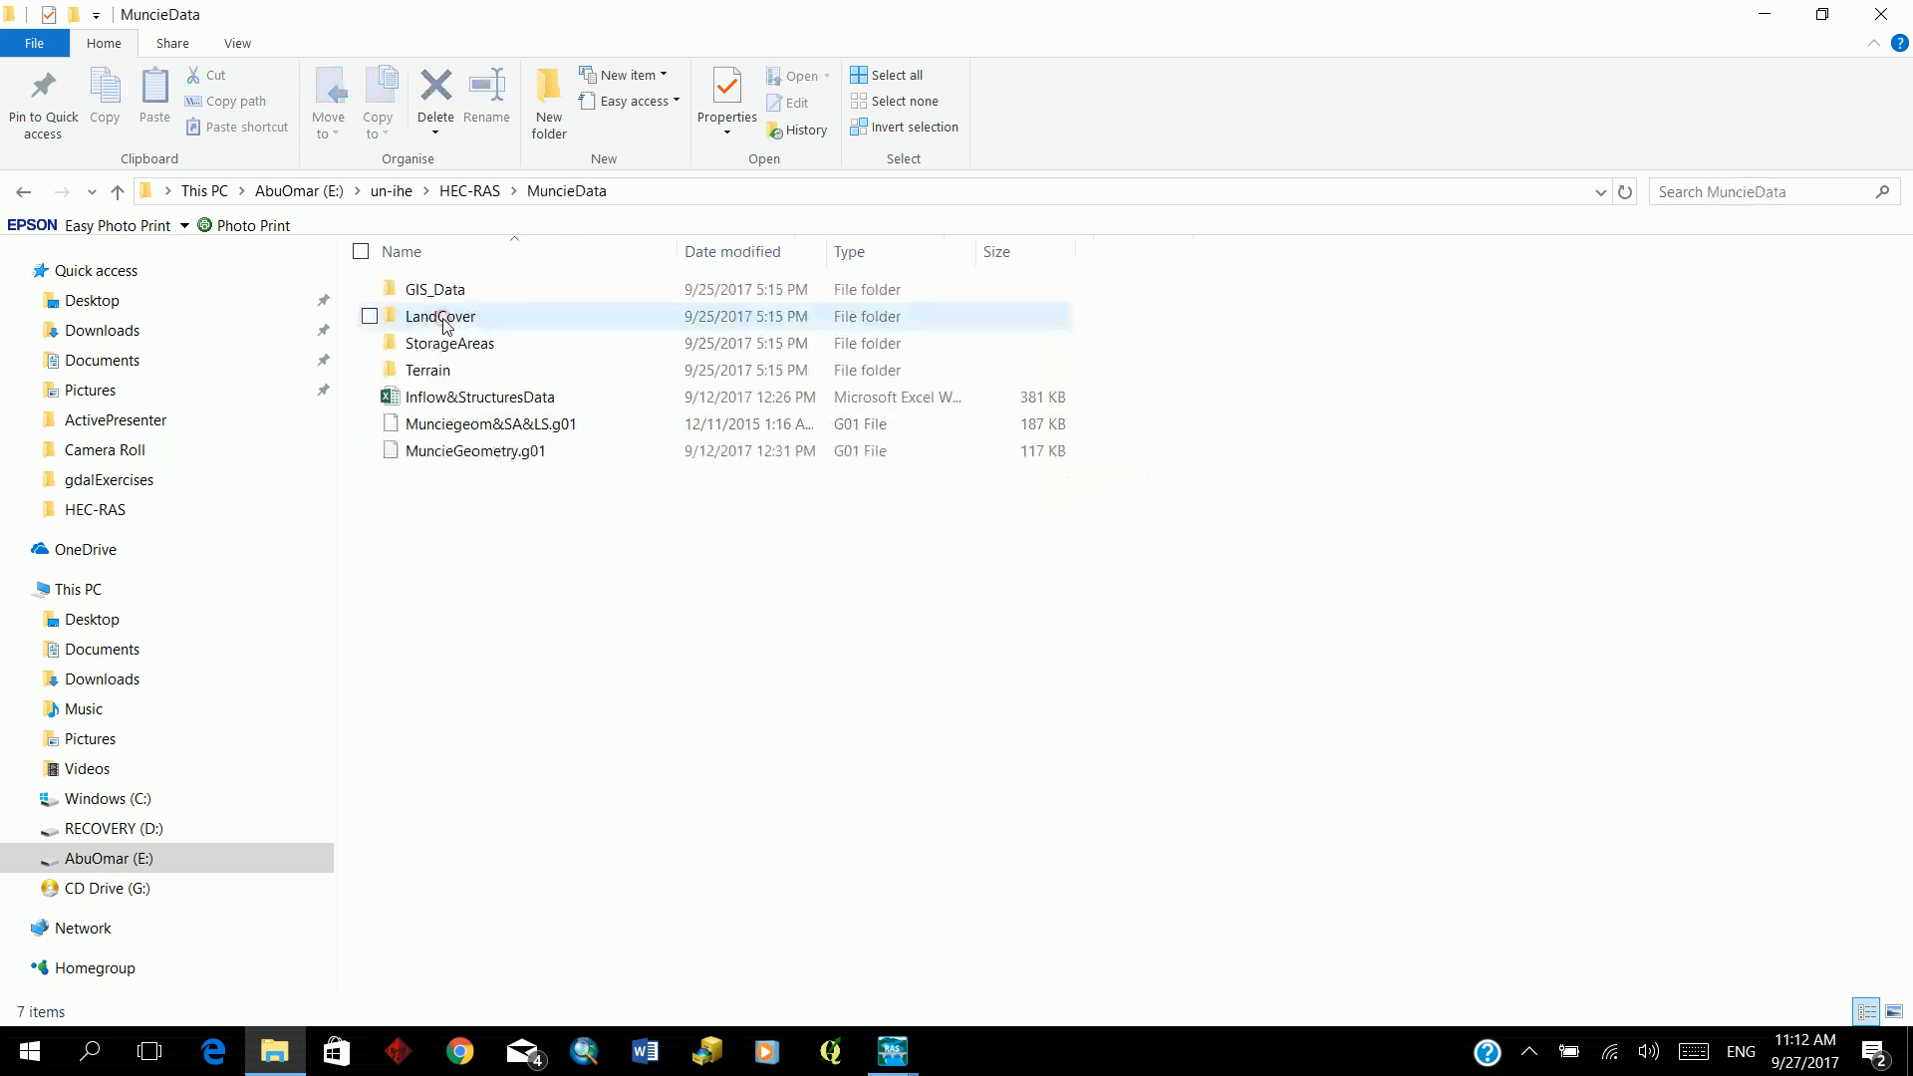
double_click(455, 398)
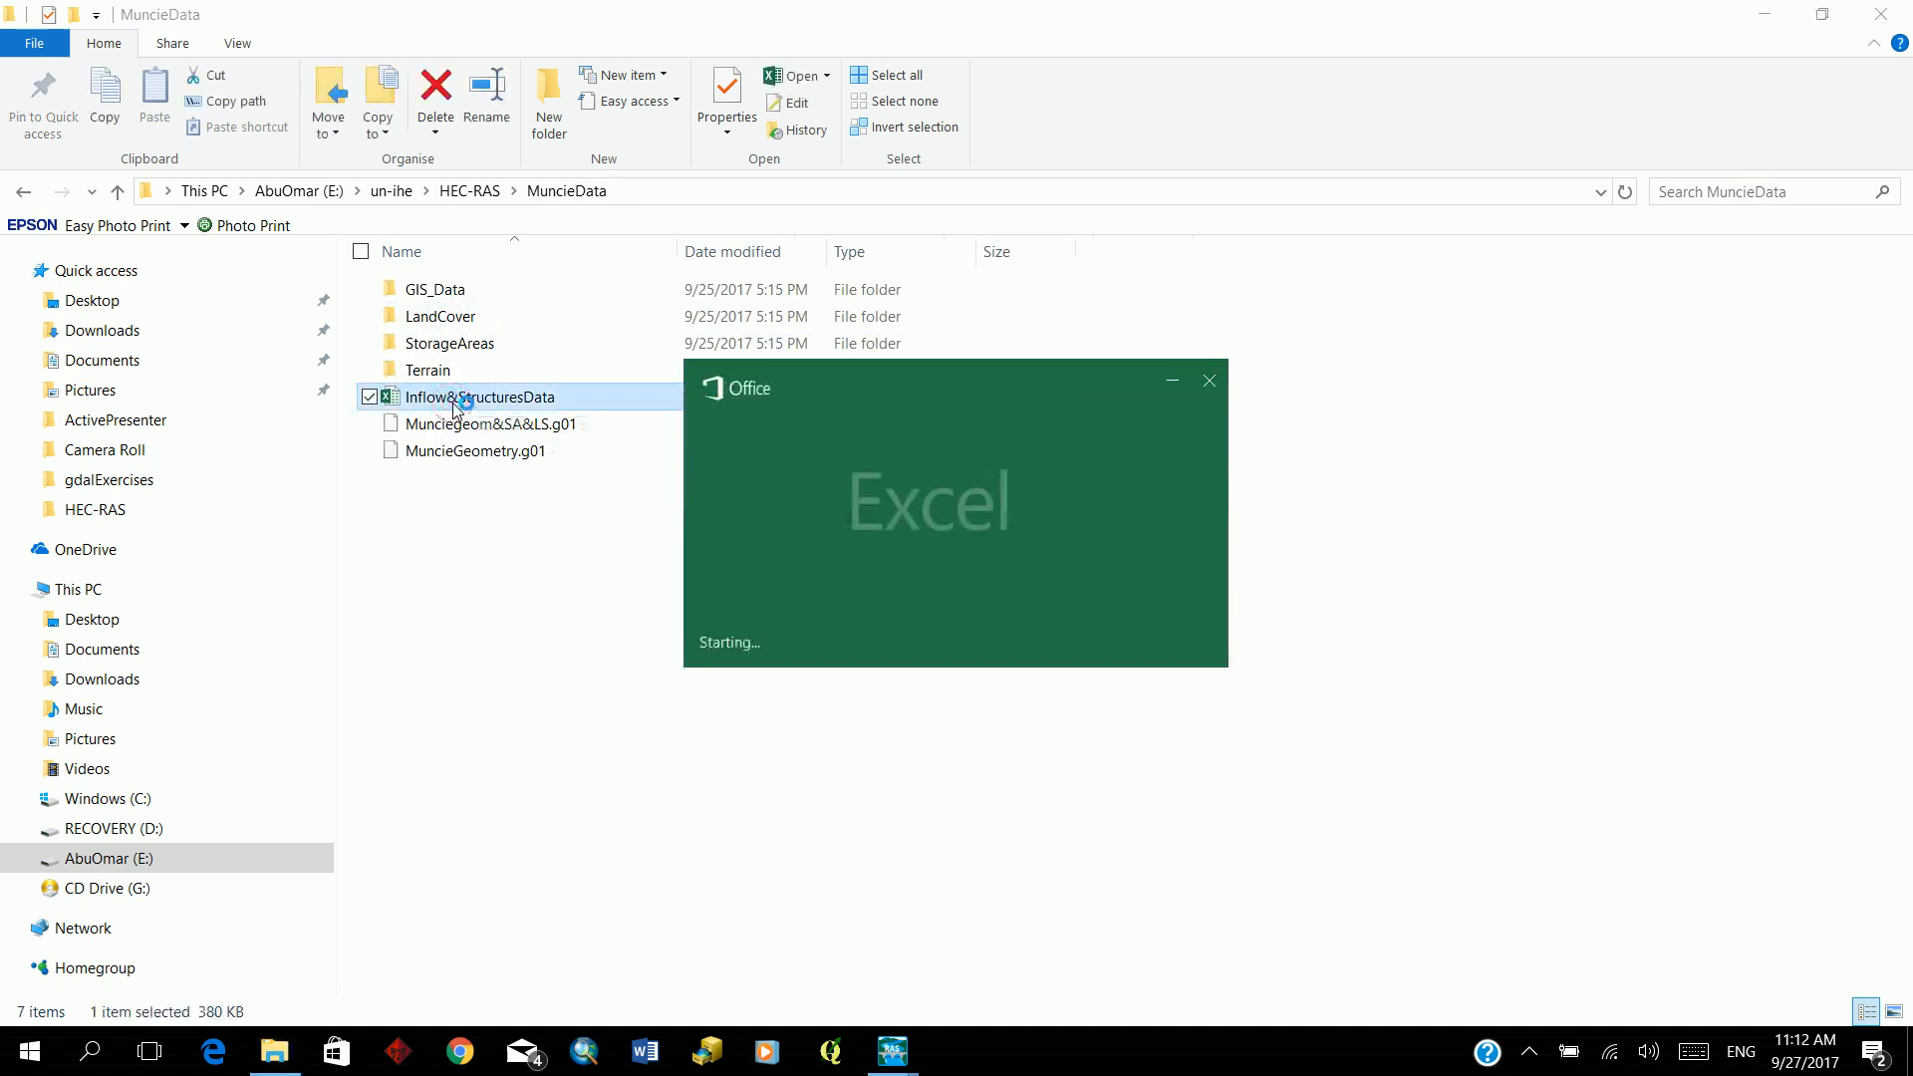
Step: Review the breach data and breach progression reference images for structure 13214 on the Lateral Structures sheet
scroll(865, 548, down, 8)
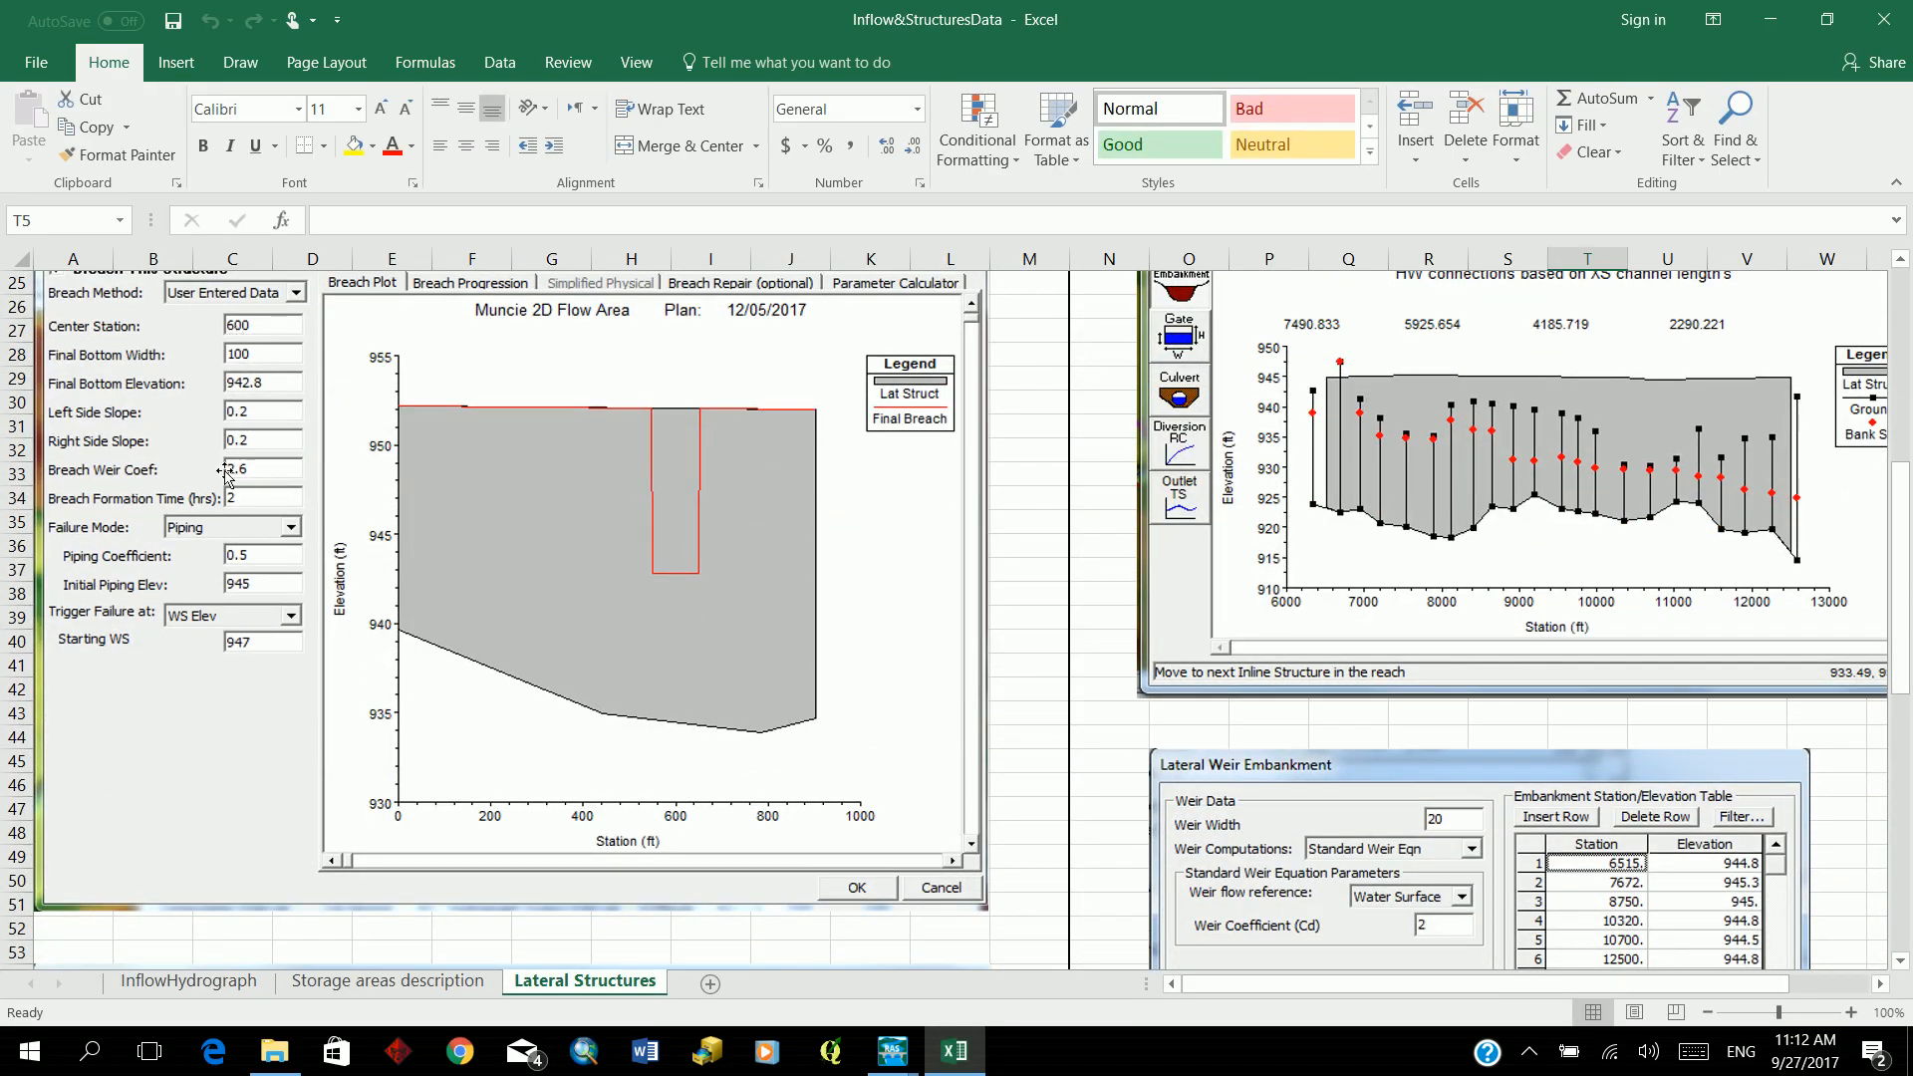
scroll(218, 540, up, 3)
scroll(254, 478, down, 3)
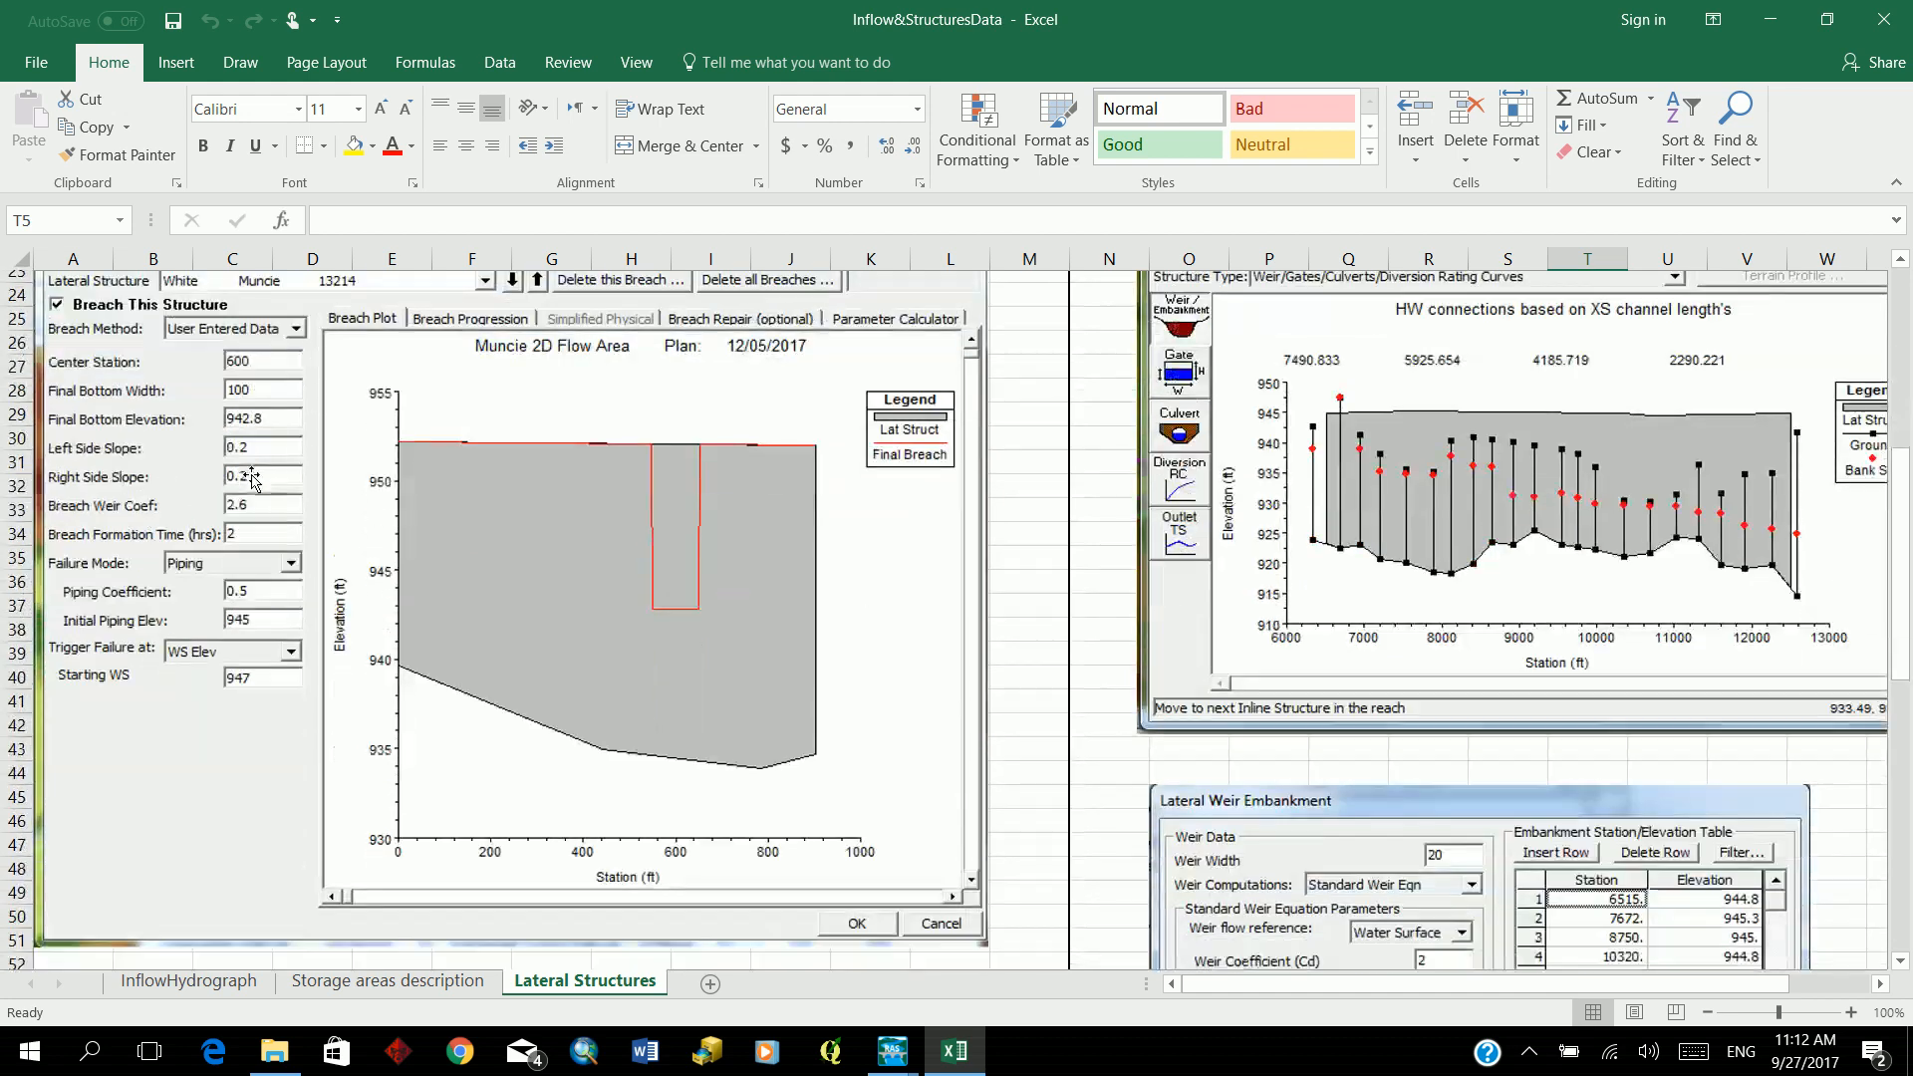
scroll(253, 478, up, 1)
scroll(333, 512, down, 5)
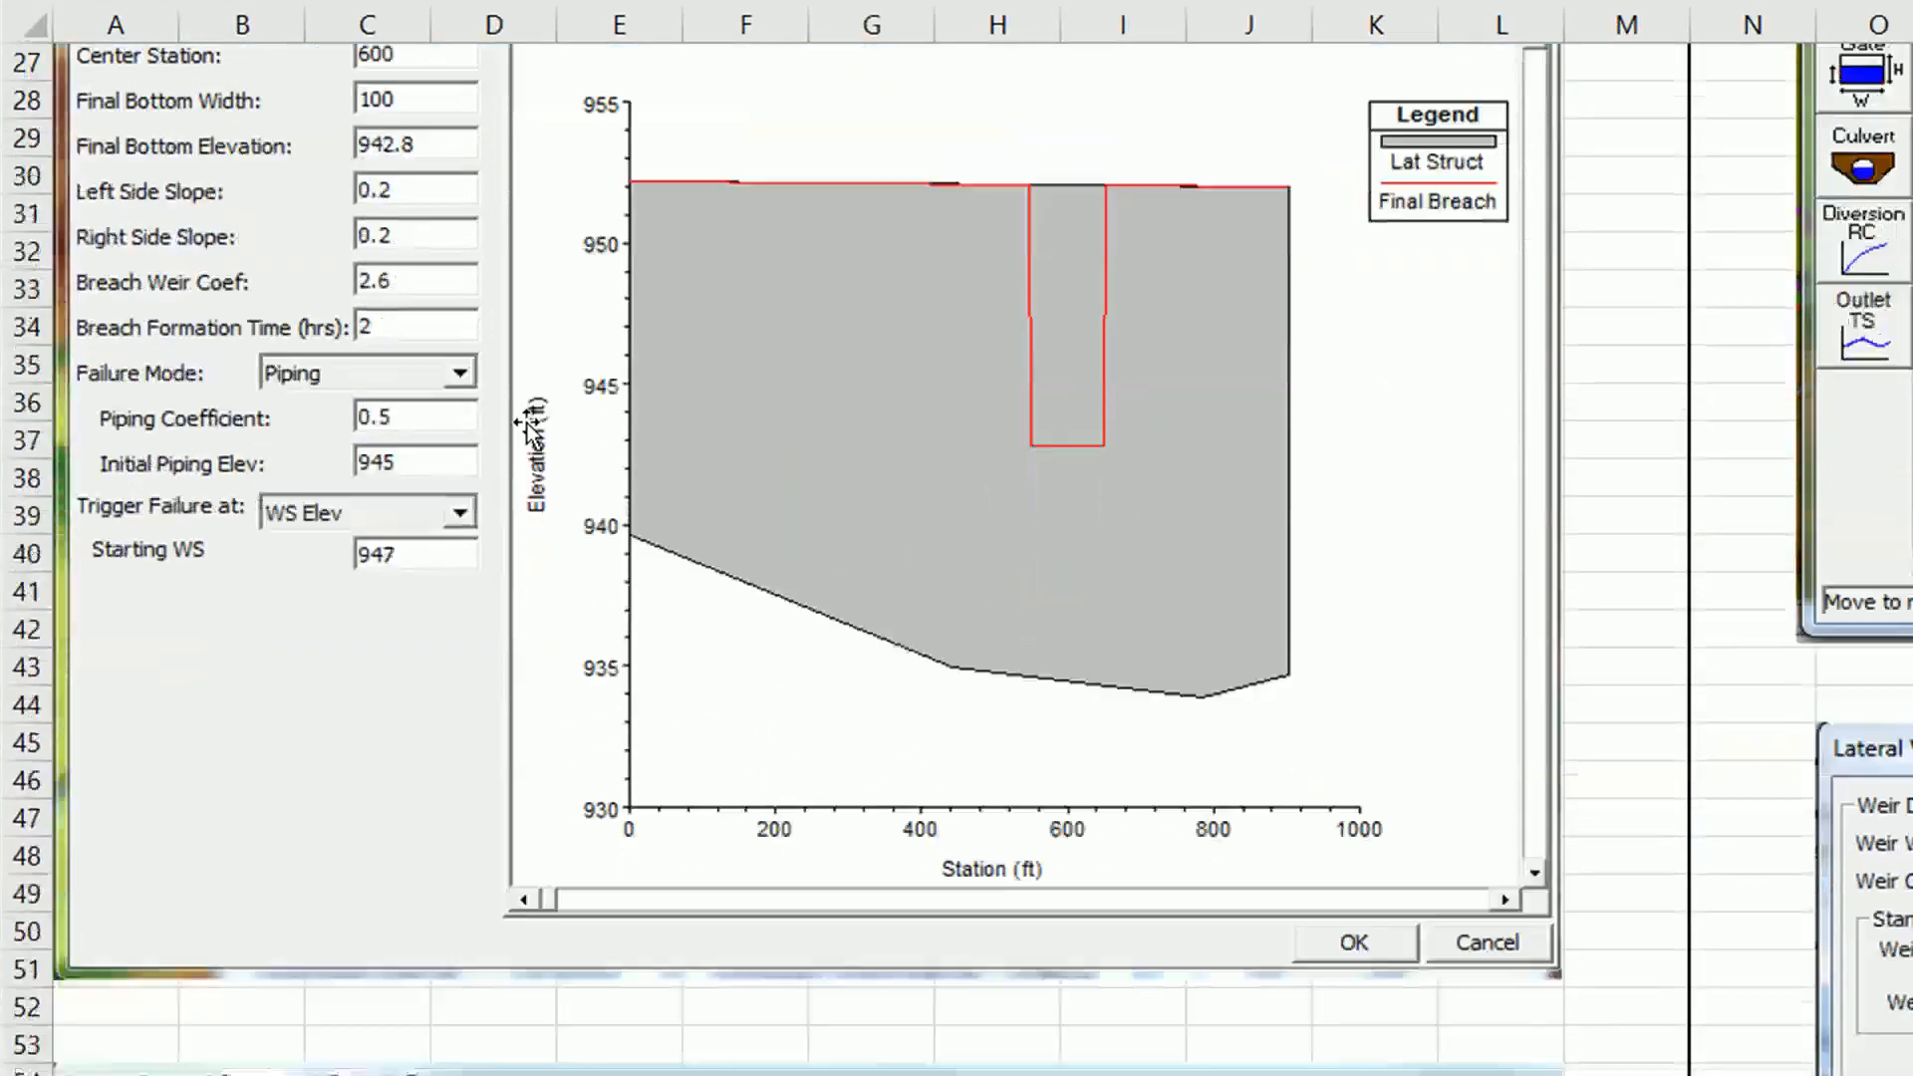
scroll(528, 428, down, 7)
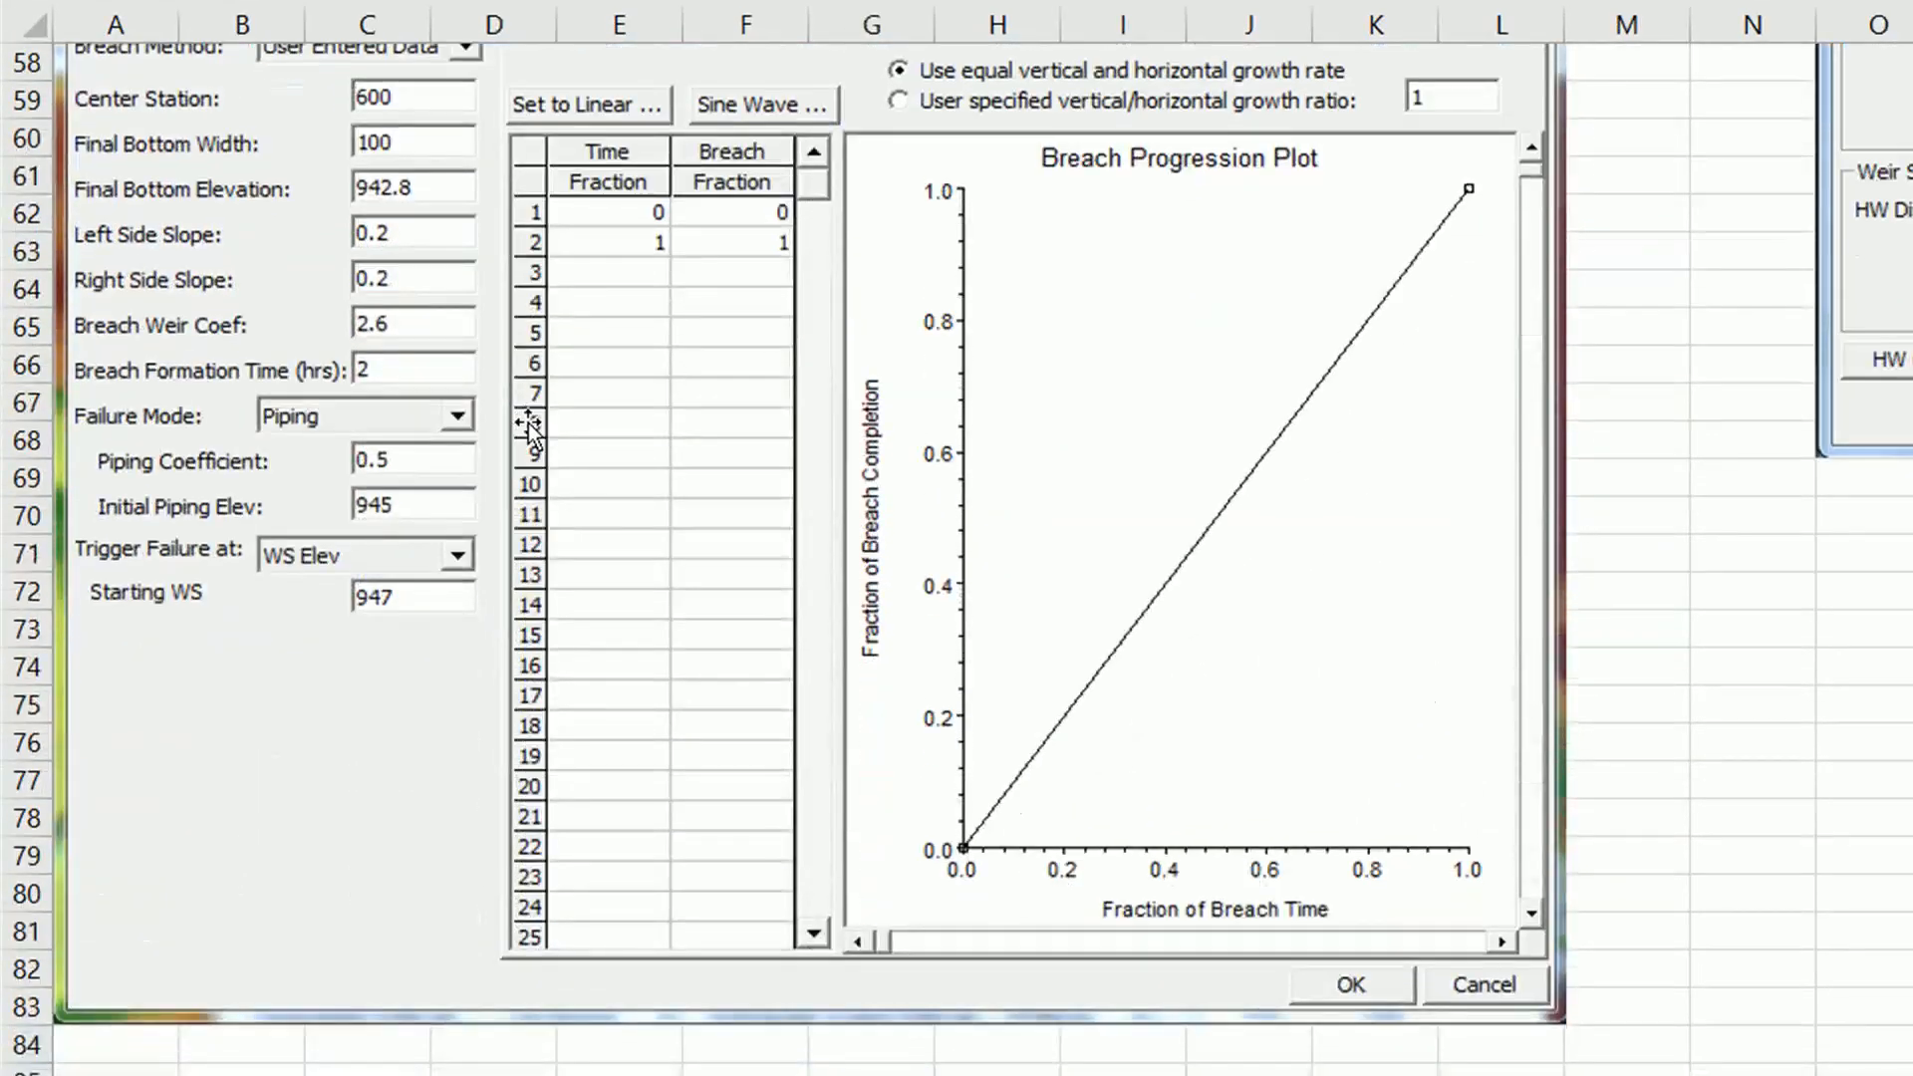
scroll(528, 429, up, 8)
scroll(528, 429, up, 4)
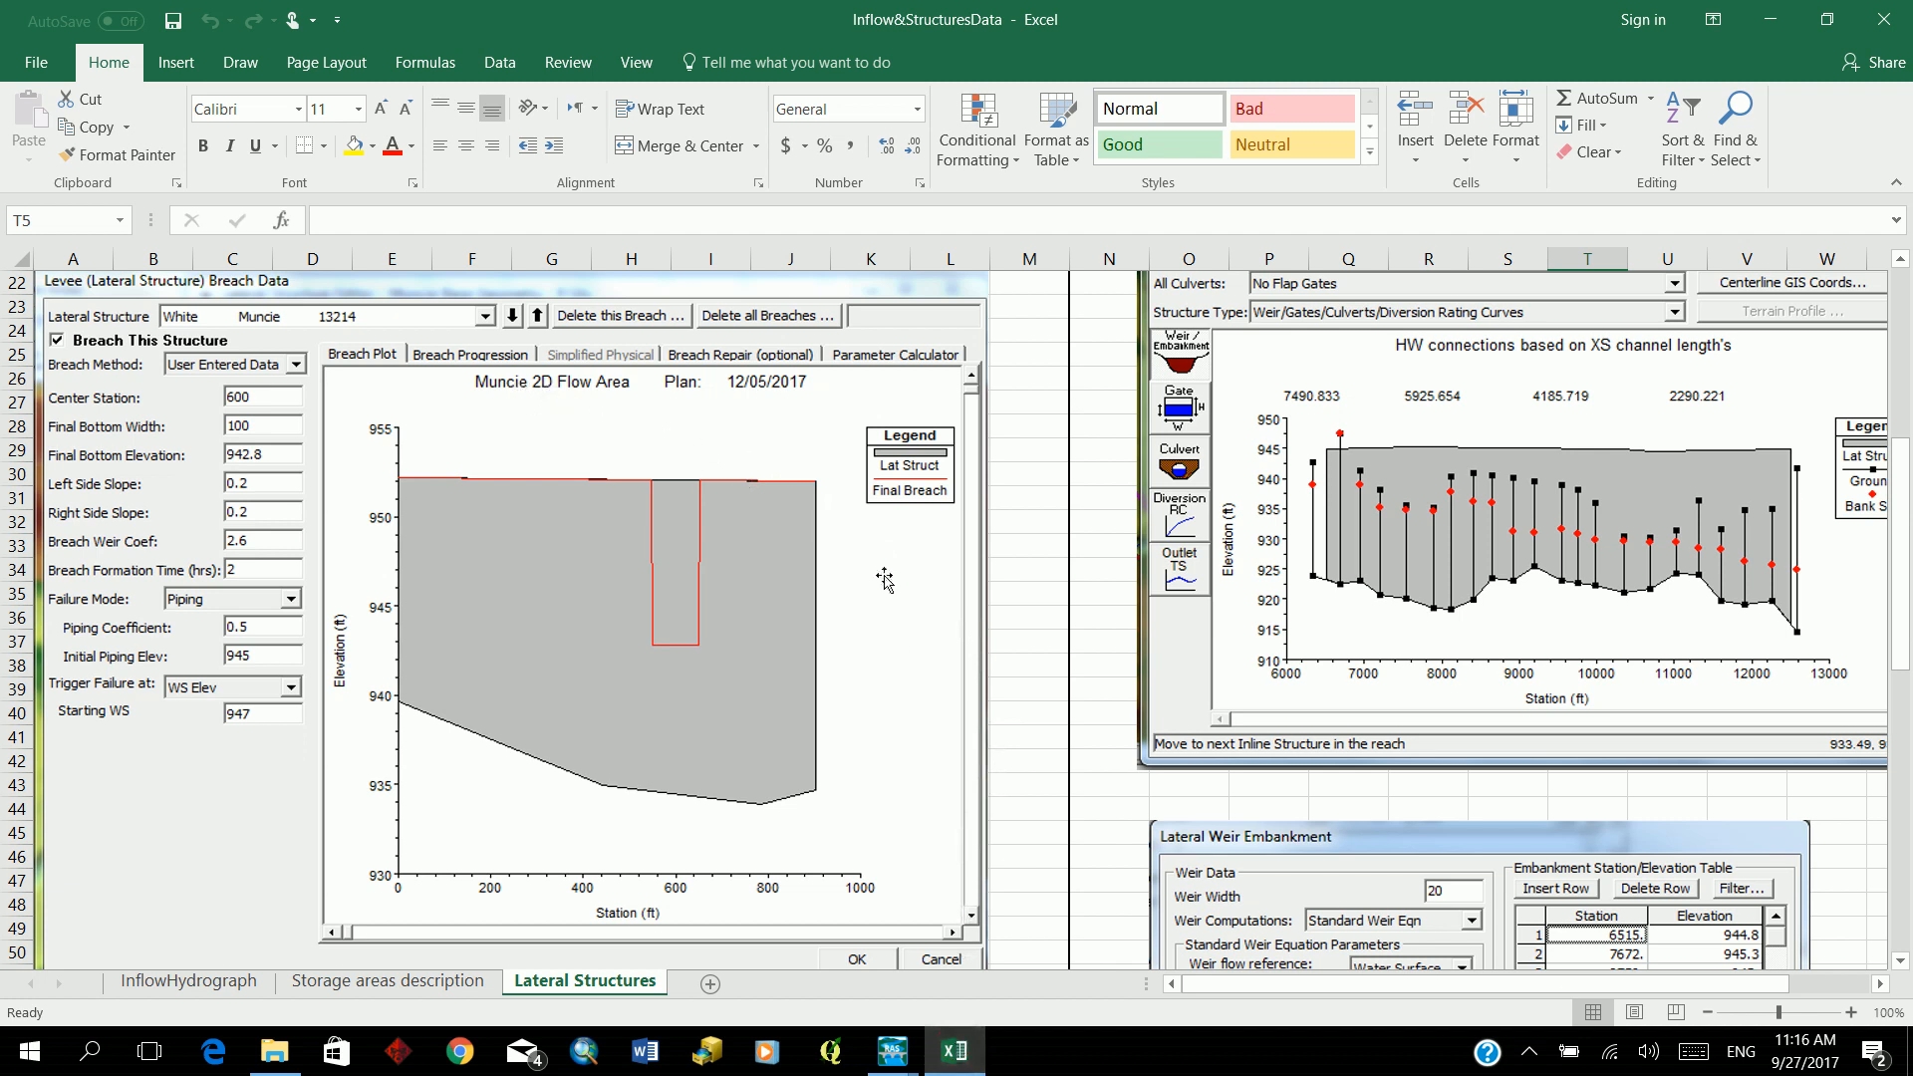
Step: Switch back to HEC-RAS and accept the levee breach data for lateral structure 13214
mouse_move(966, 1066)
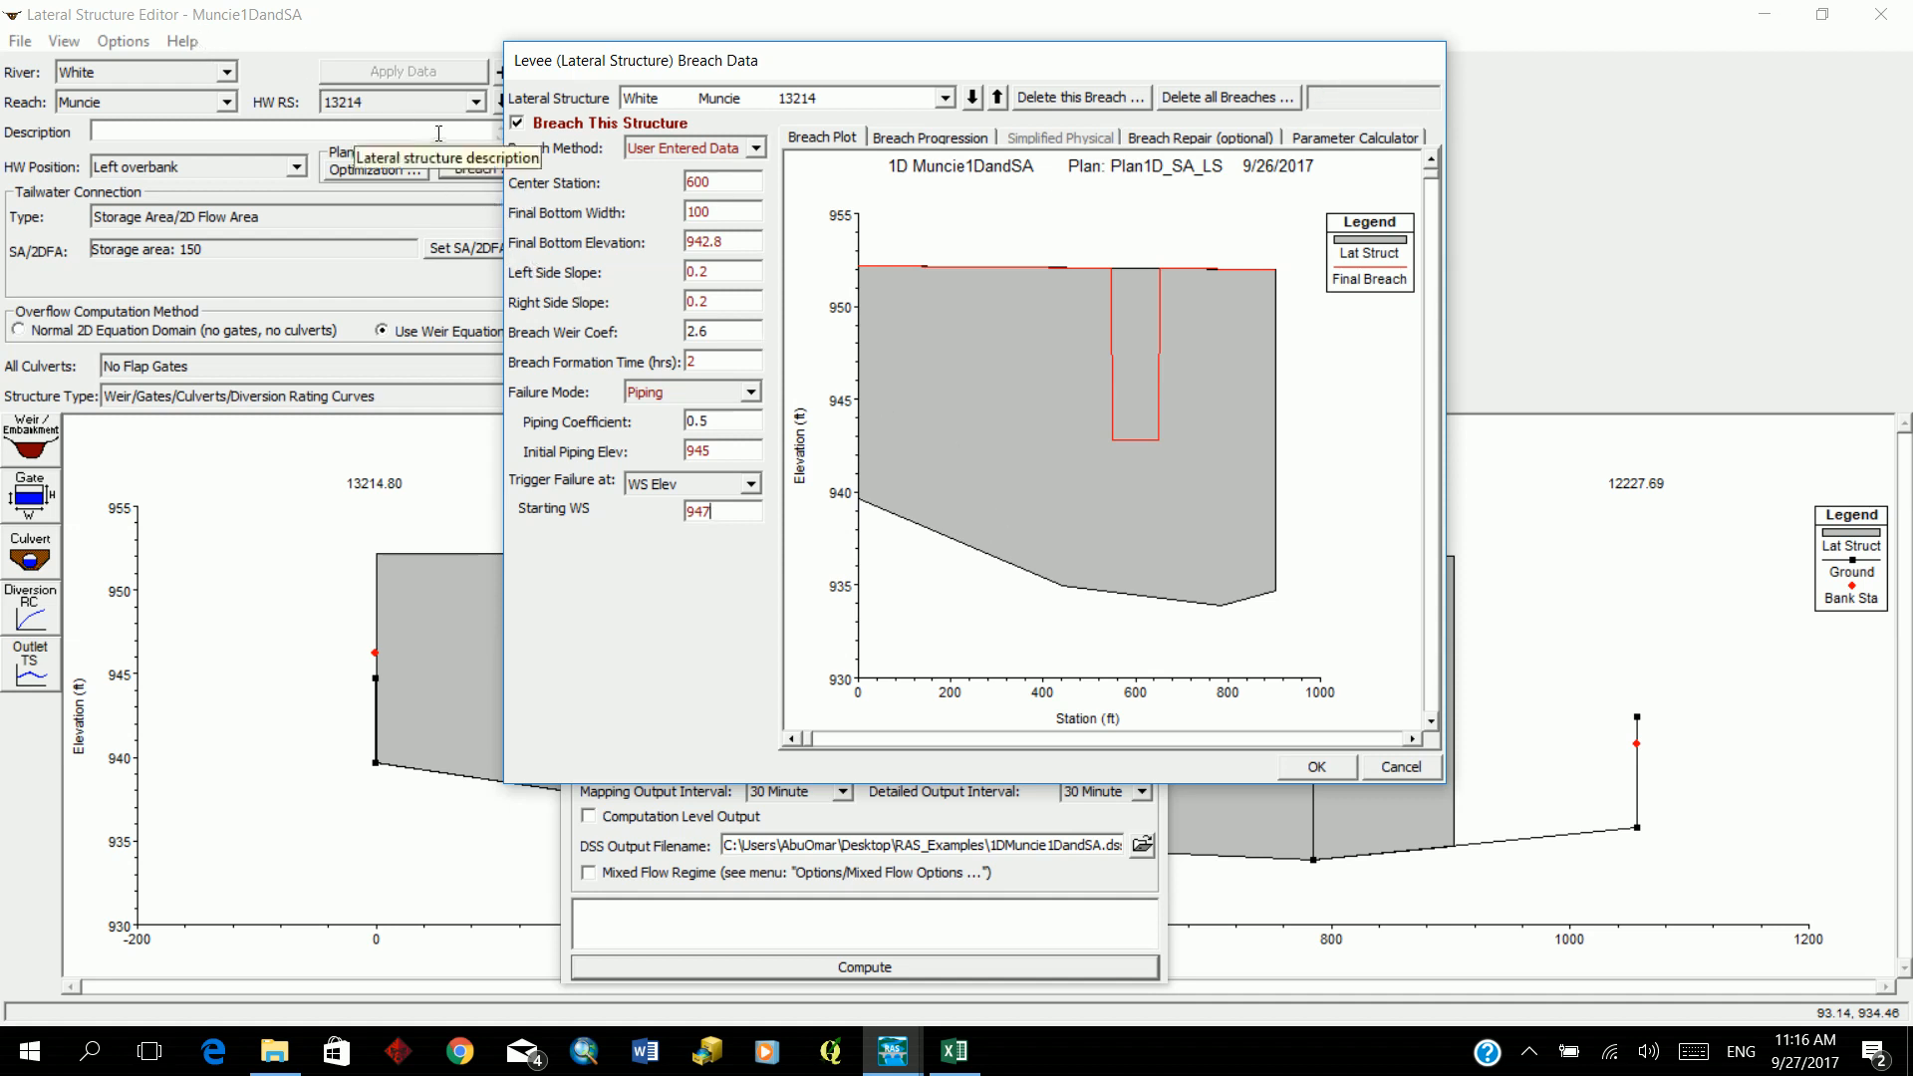
drag(1308, 67, 1367, 106)
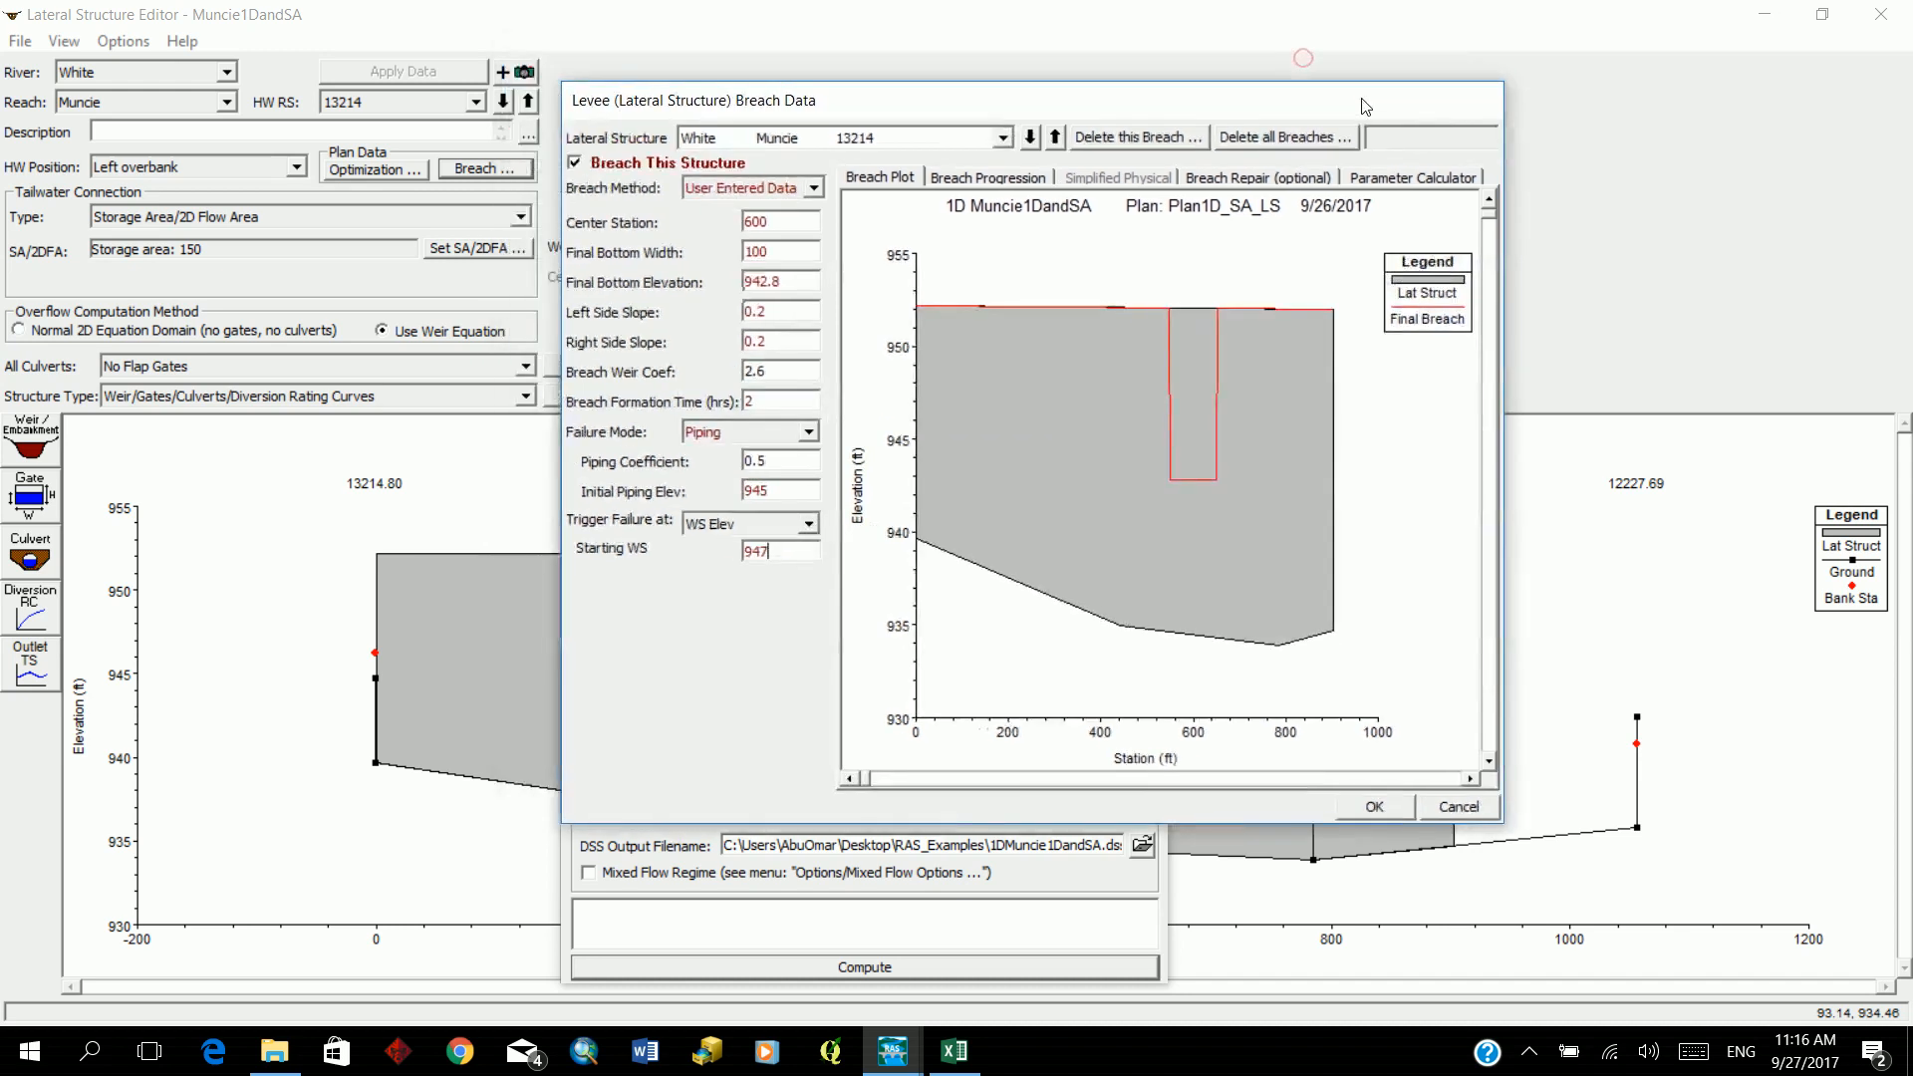
click(20, 43)
click(22, 42)
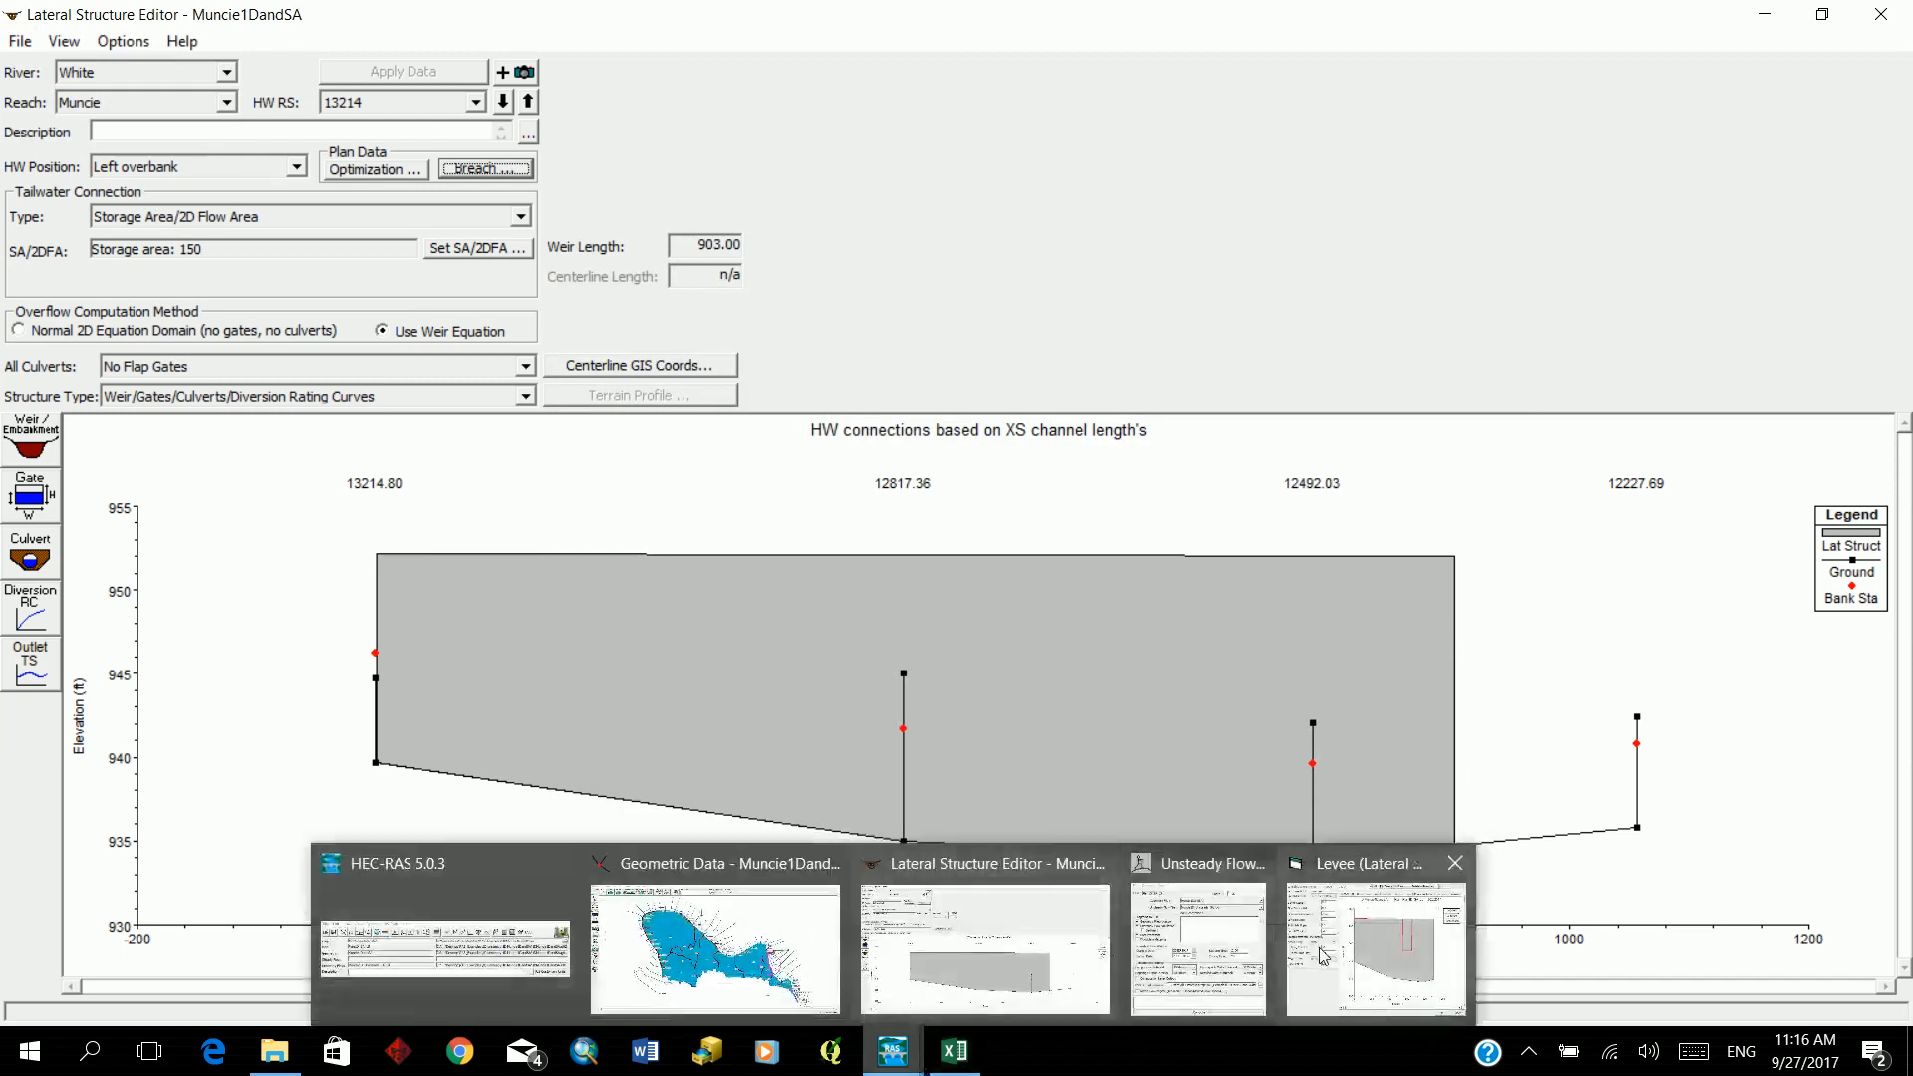
click(1376, 927)
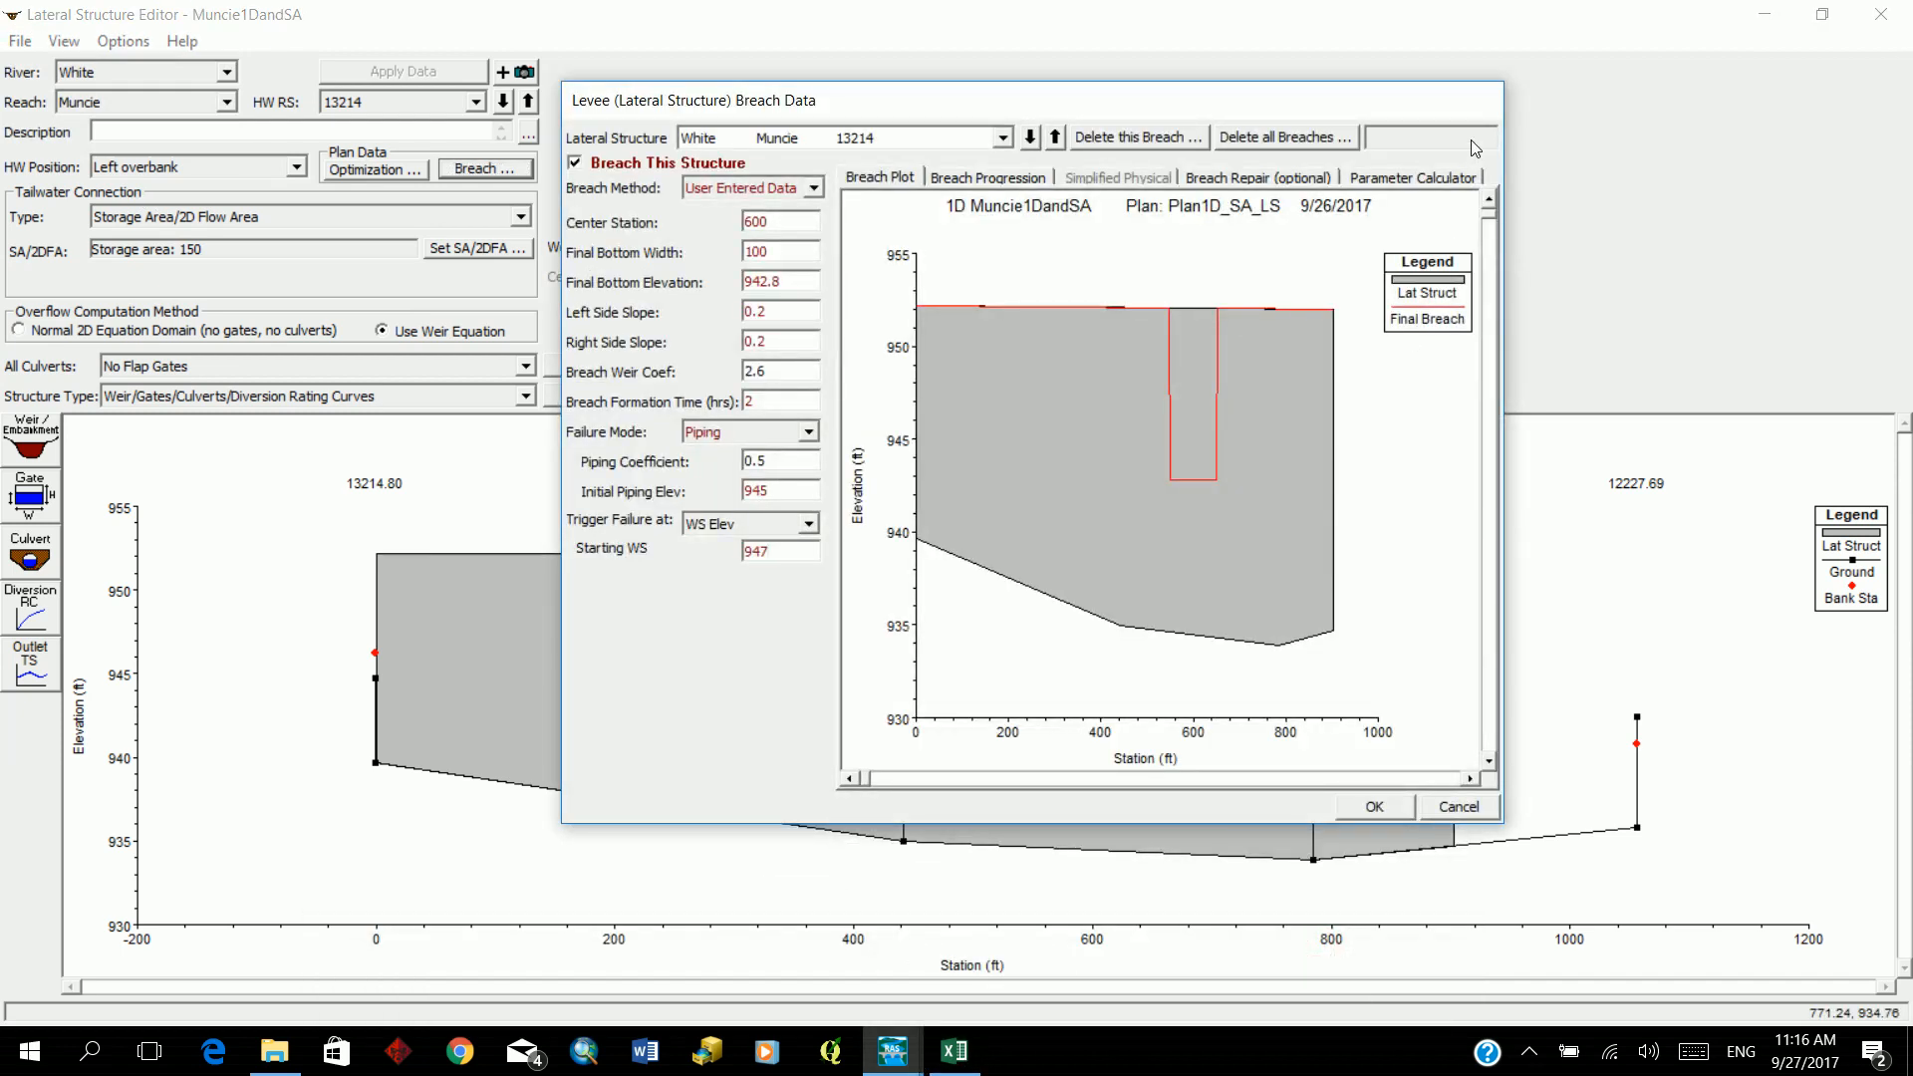
click(1369, 807)
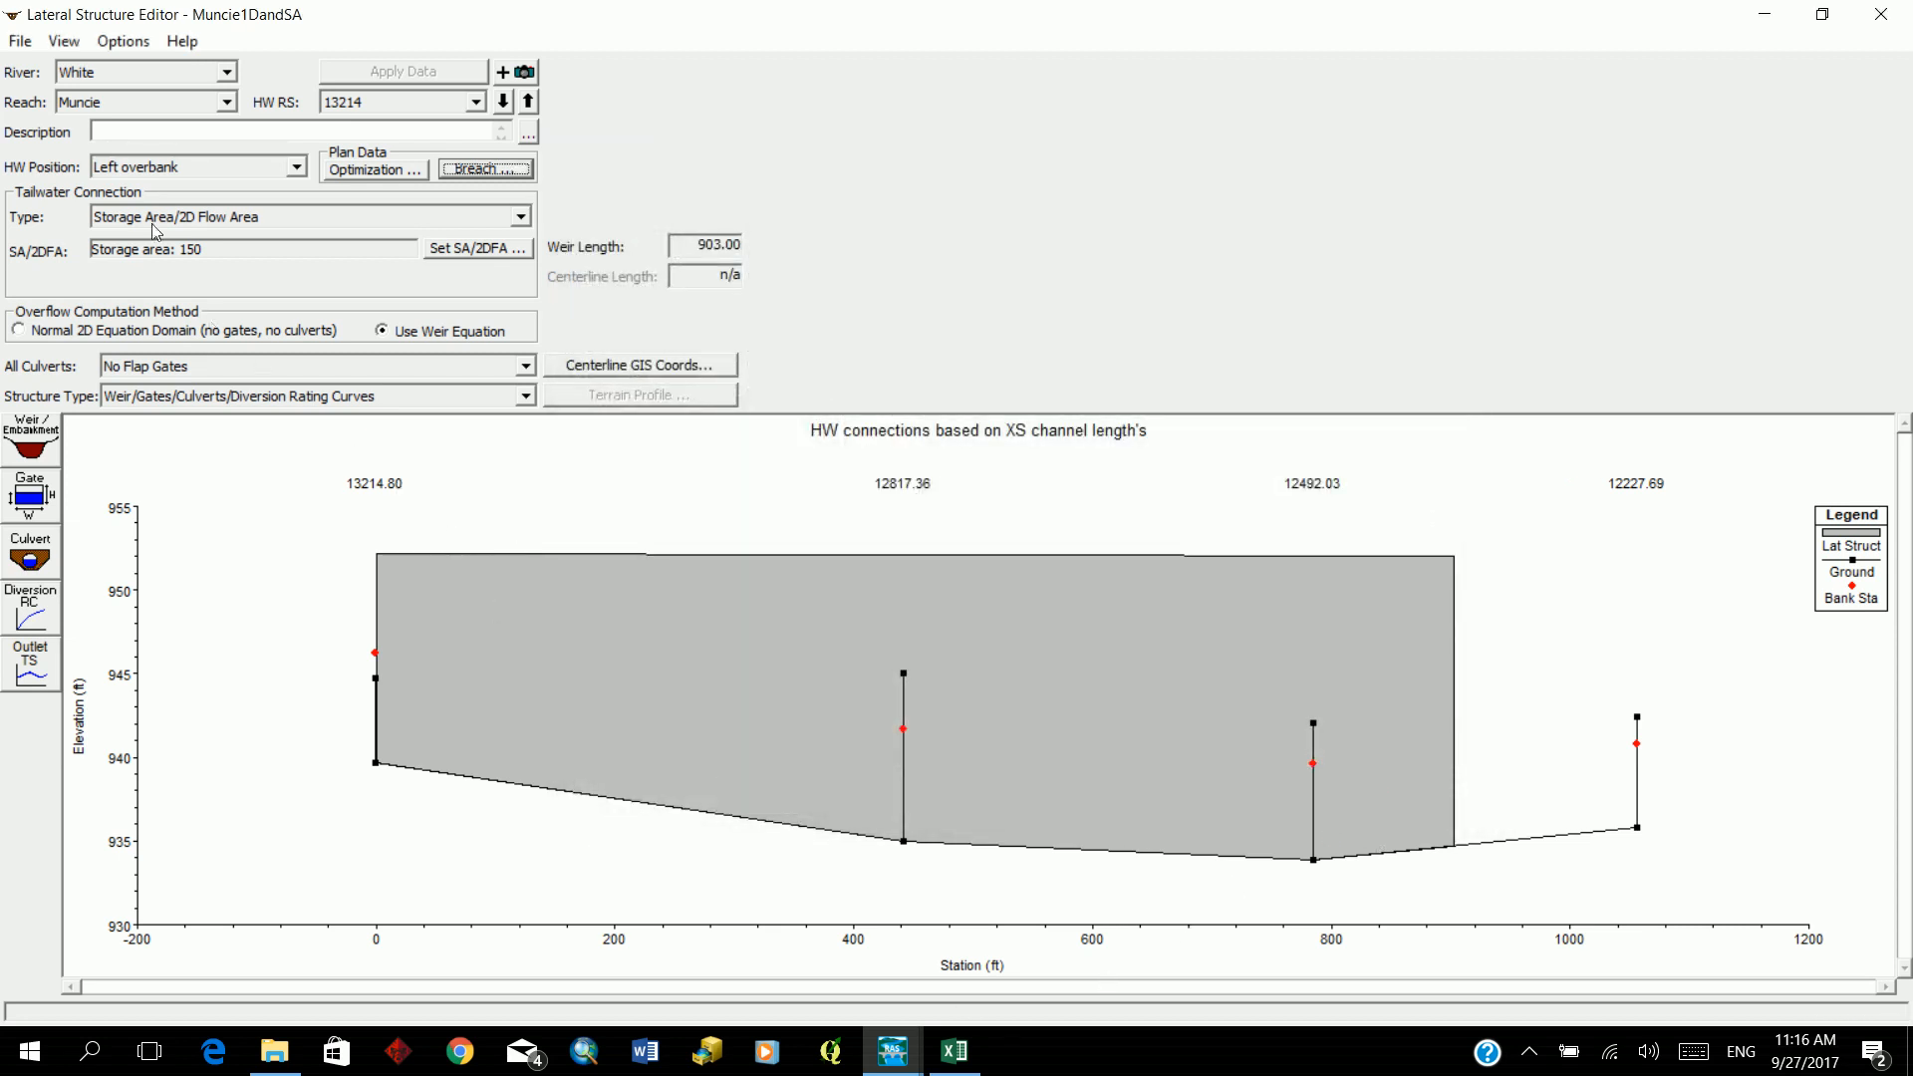
Step: Check the reference breach data in the Inflow&StructuresData workbook again, and minimize the workbook
click(20, 41)
click(20, 40)
mouse_move(965, 1069)
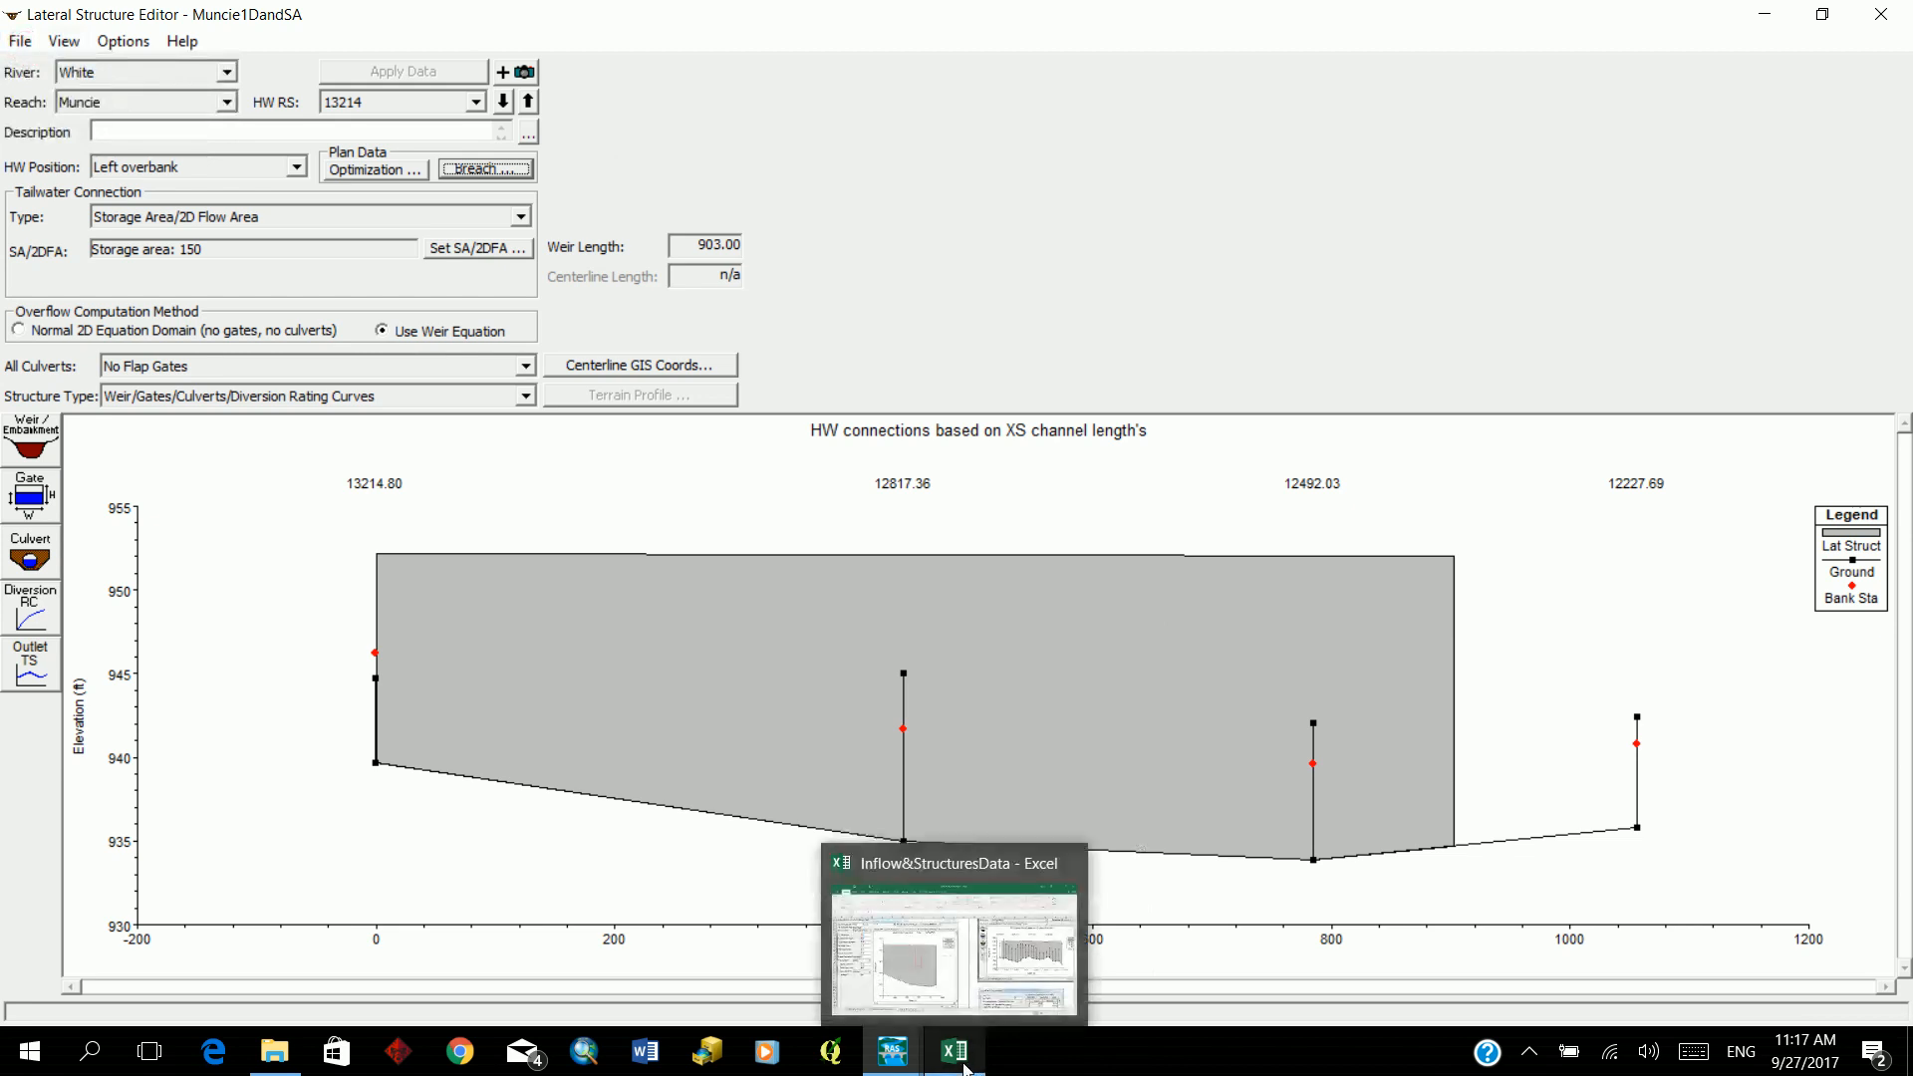
mouse_move(1005, 990)
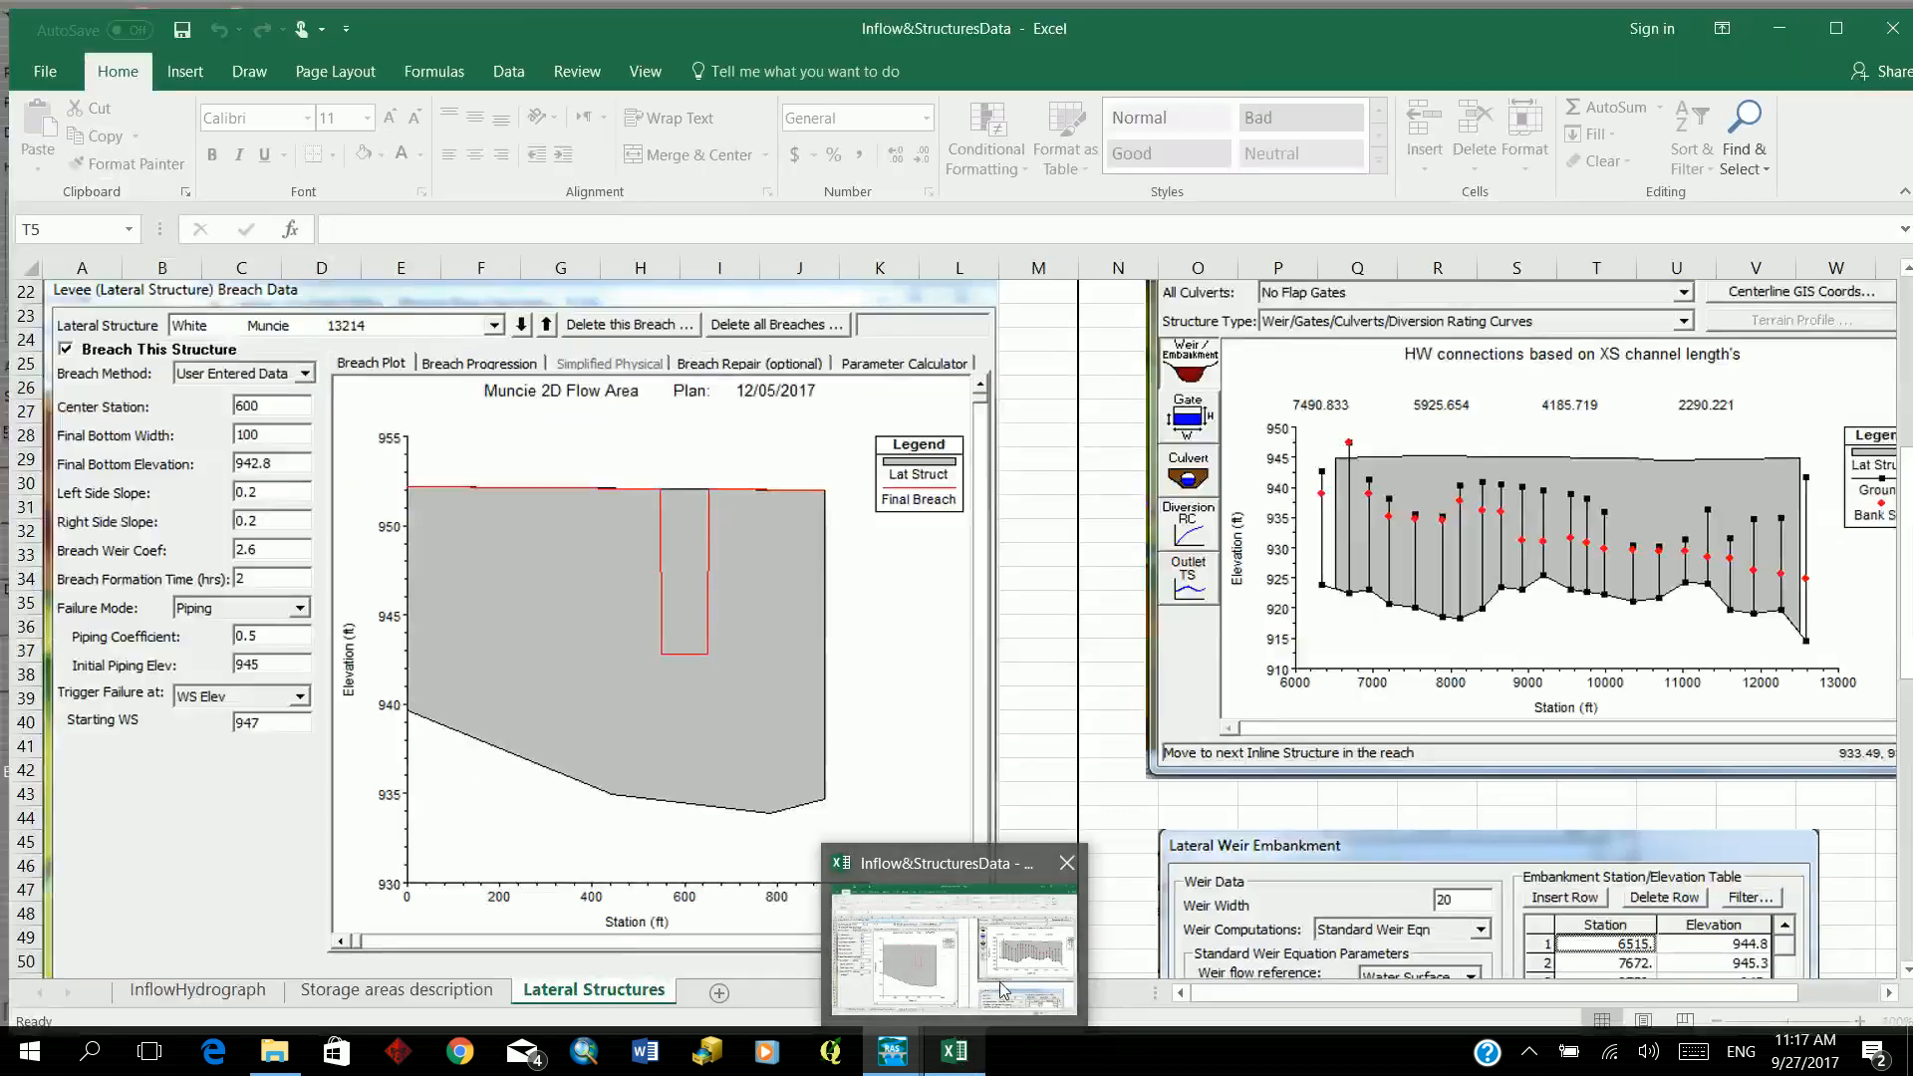
click(935, 986)
click(1779, 28)
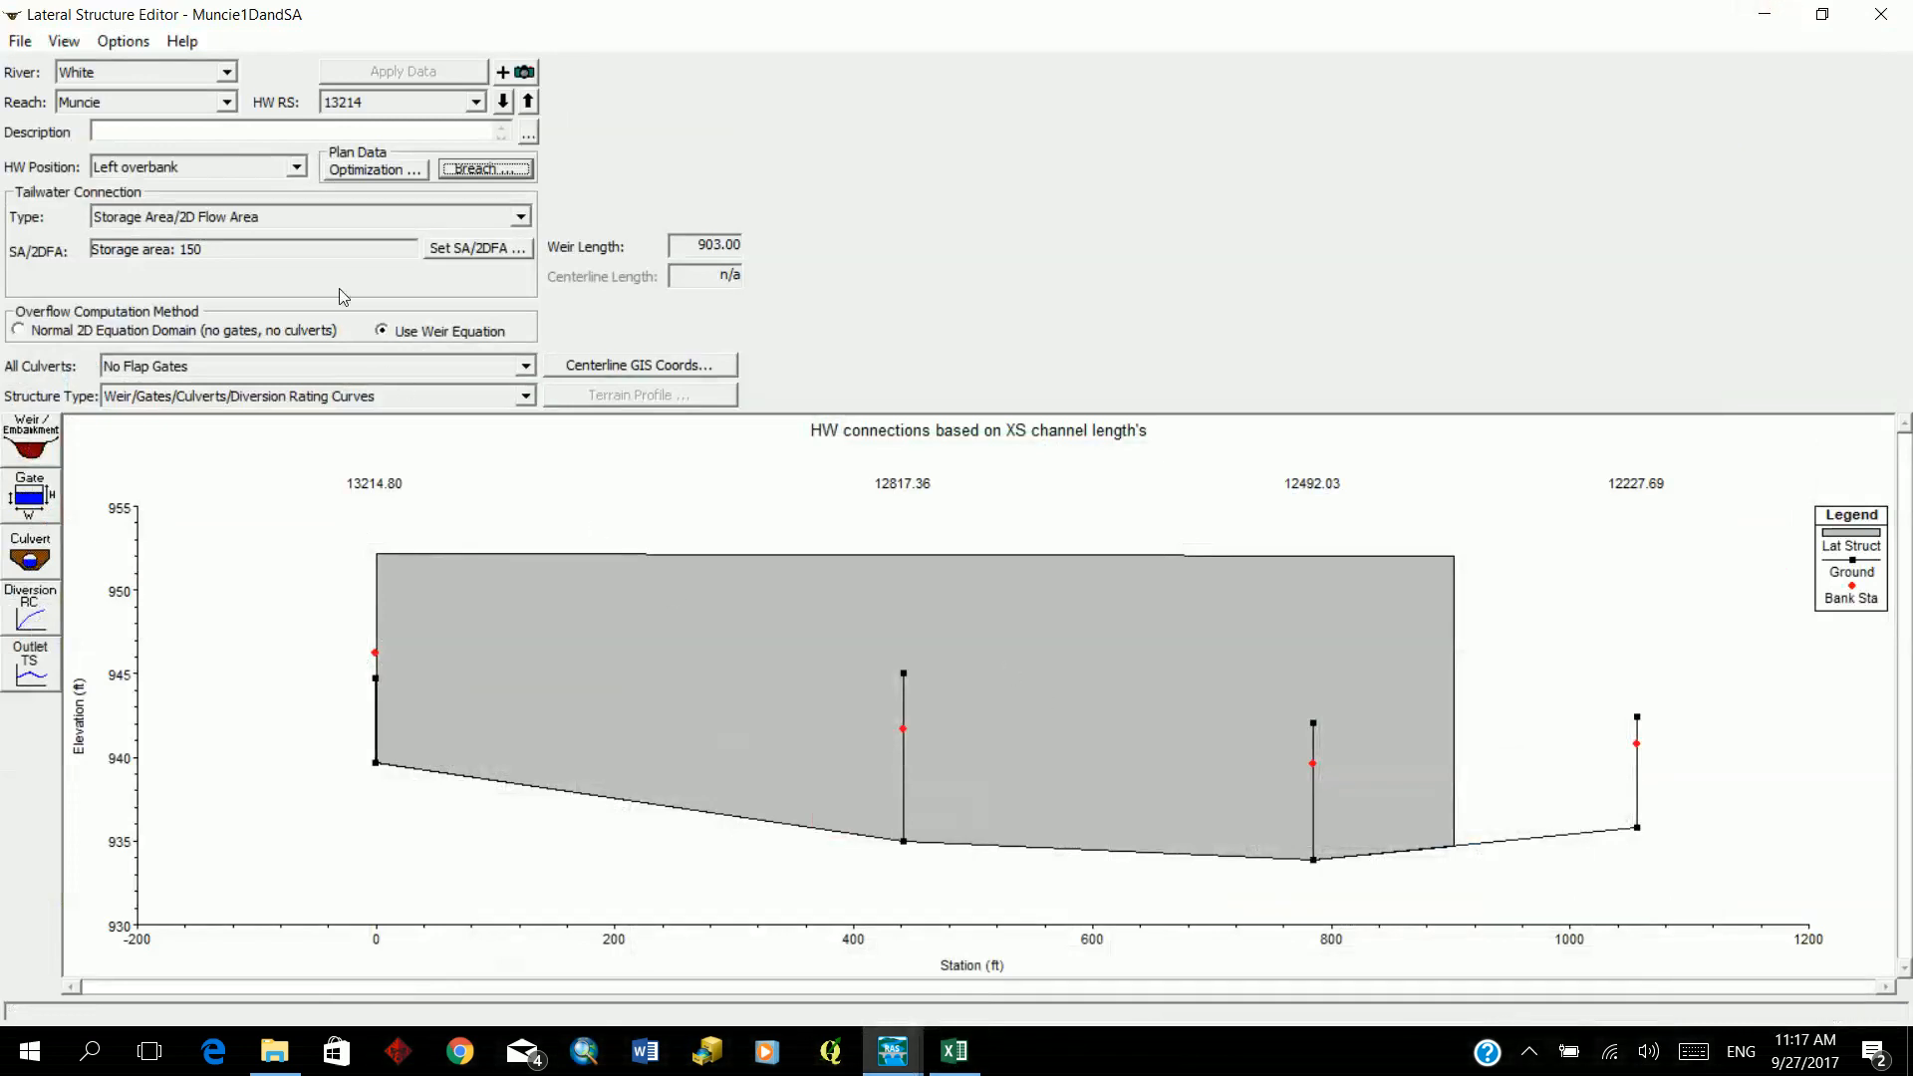
Step: Close the Lateral Structure Editor and save the Muncie1DandSA geometry data
click(1823, 14)
drag(783, 47, 986, 52)
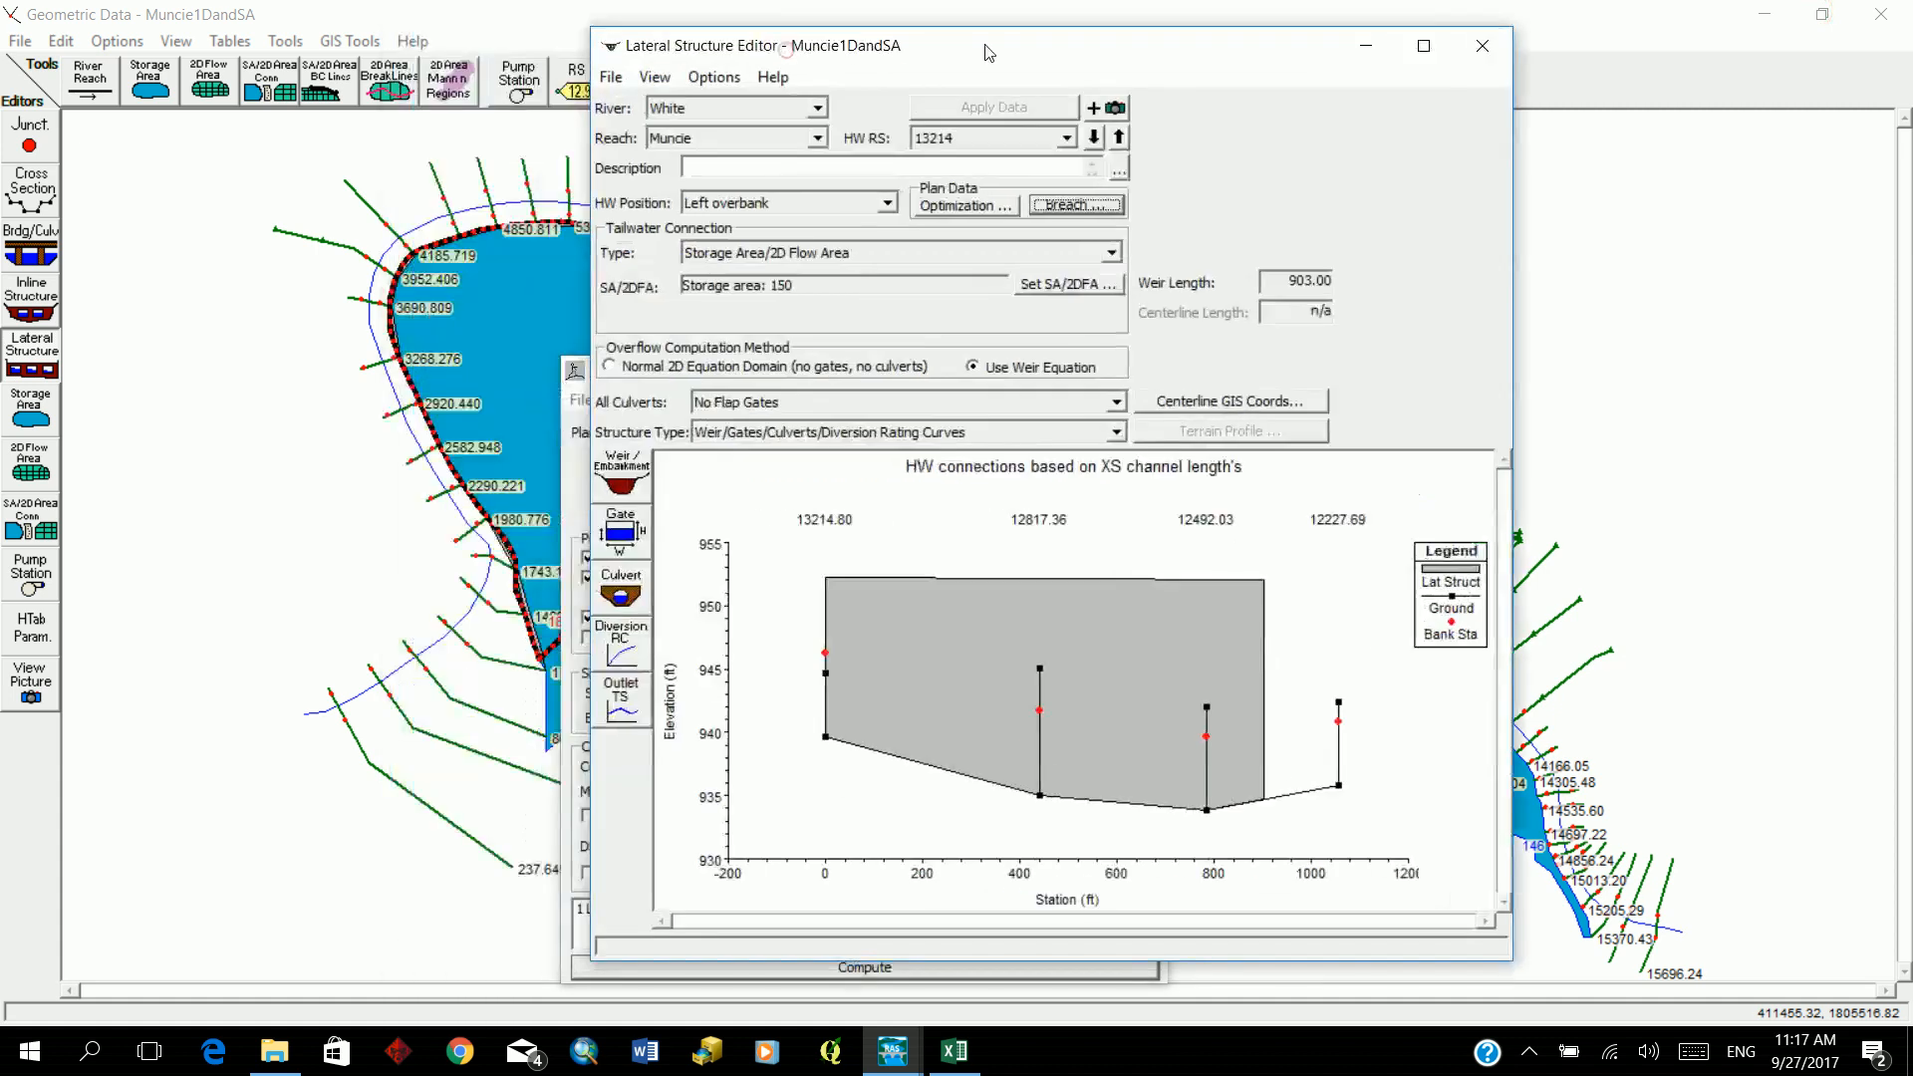
click(22, 42)
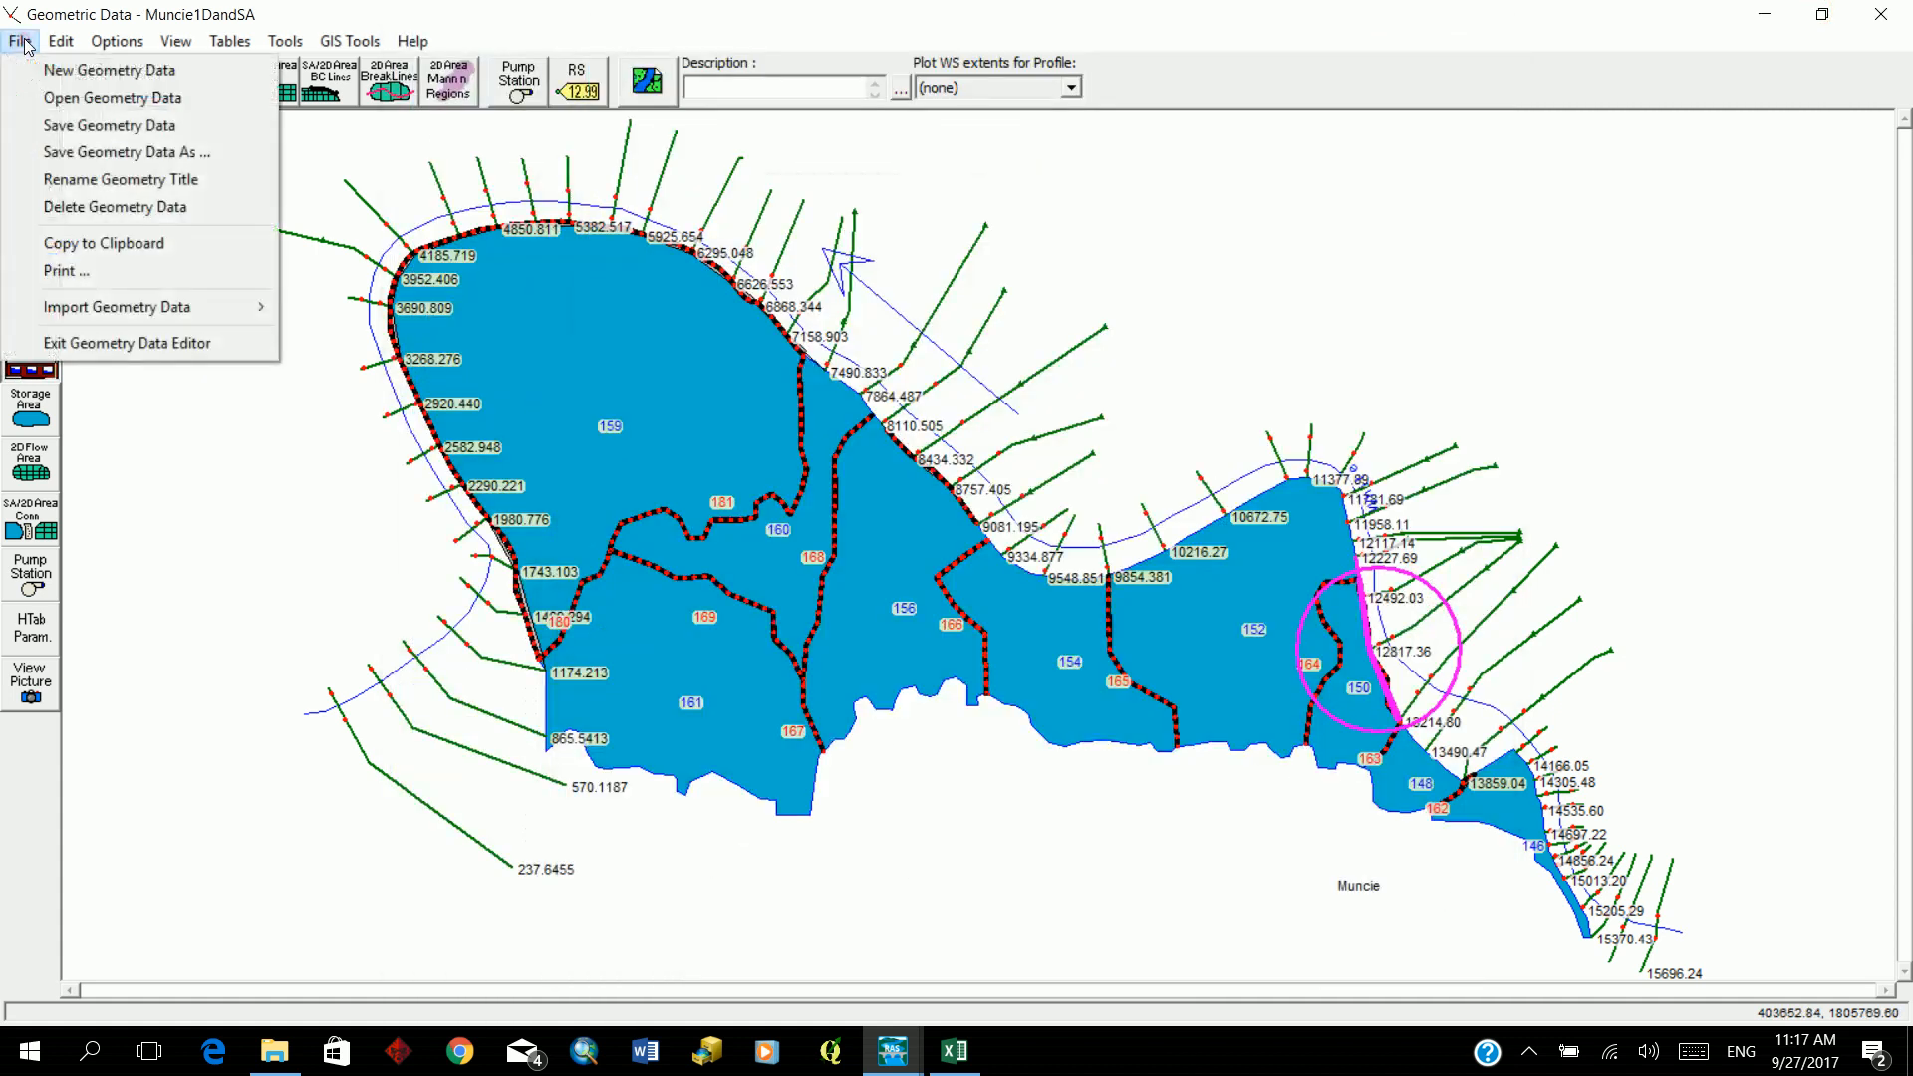
click(36, 127)
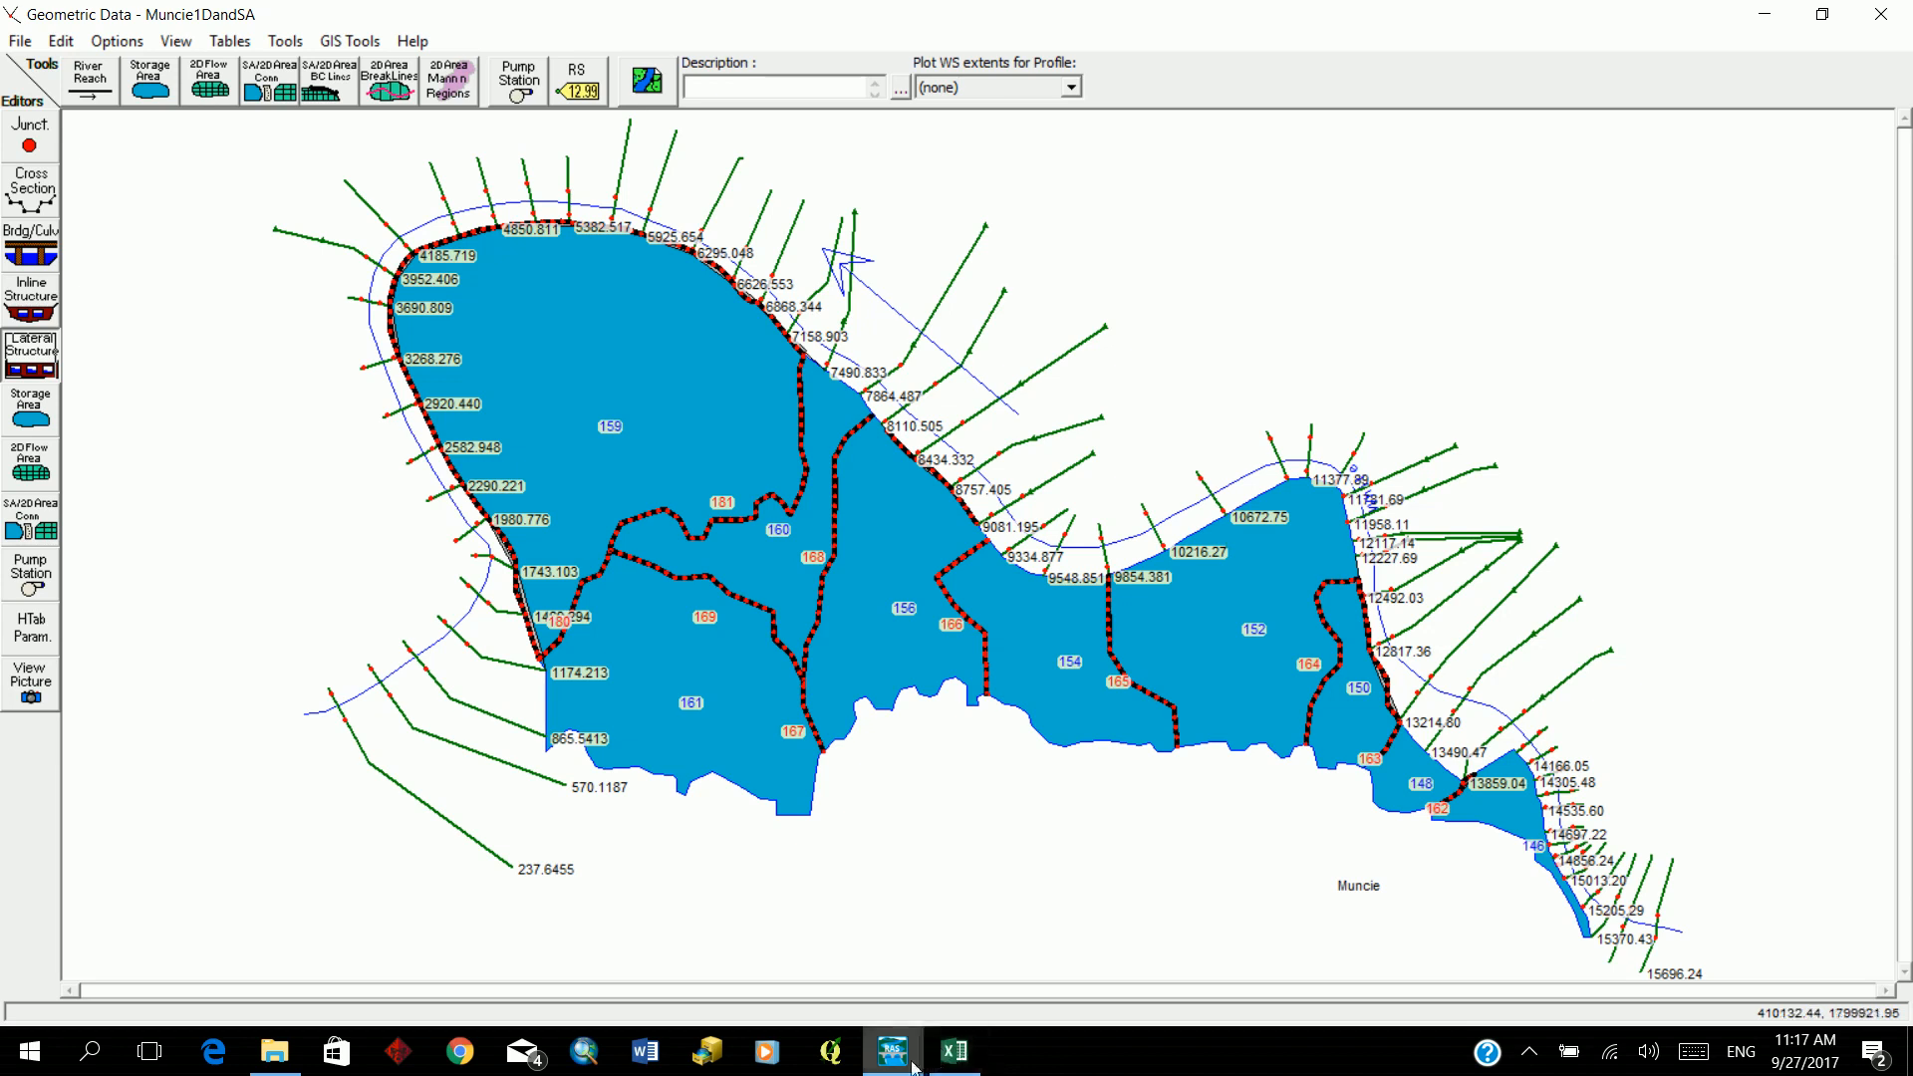
Step: Start saving the unsteady flow plan under a new name, choosing the "1D unsteady 1D Muncie1DandSA" folder inside RAS_Examples
mouse_move(892, 1051)
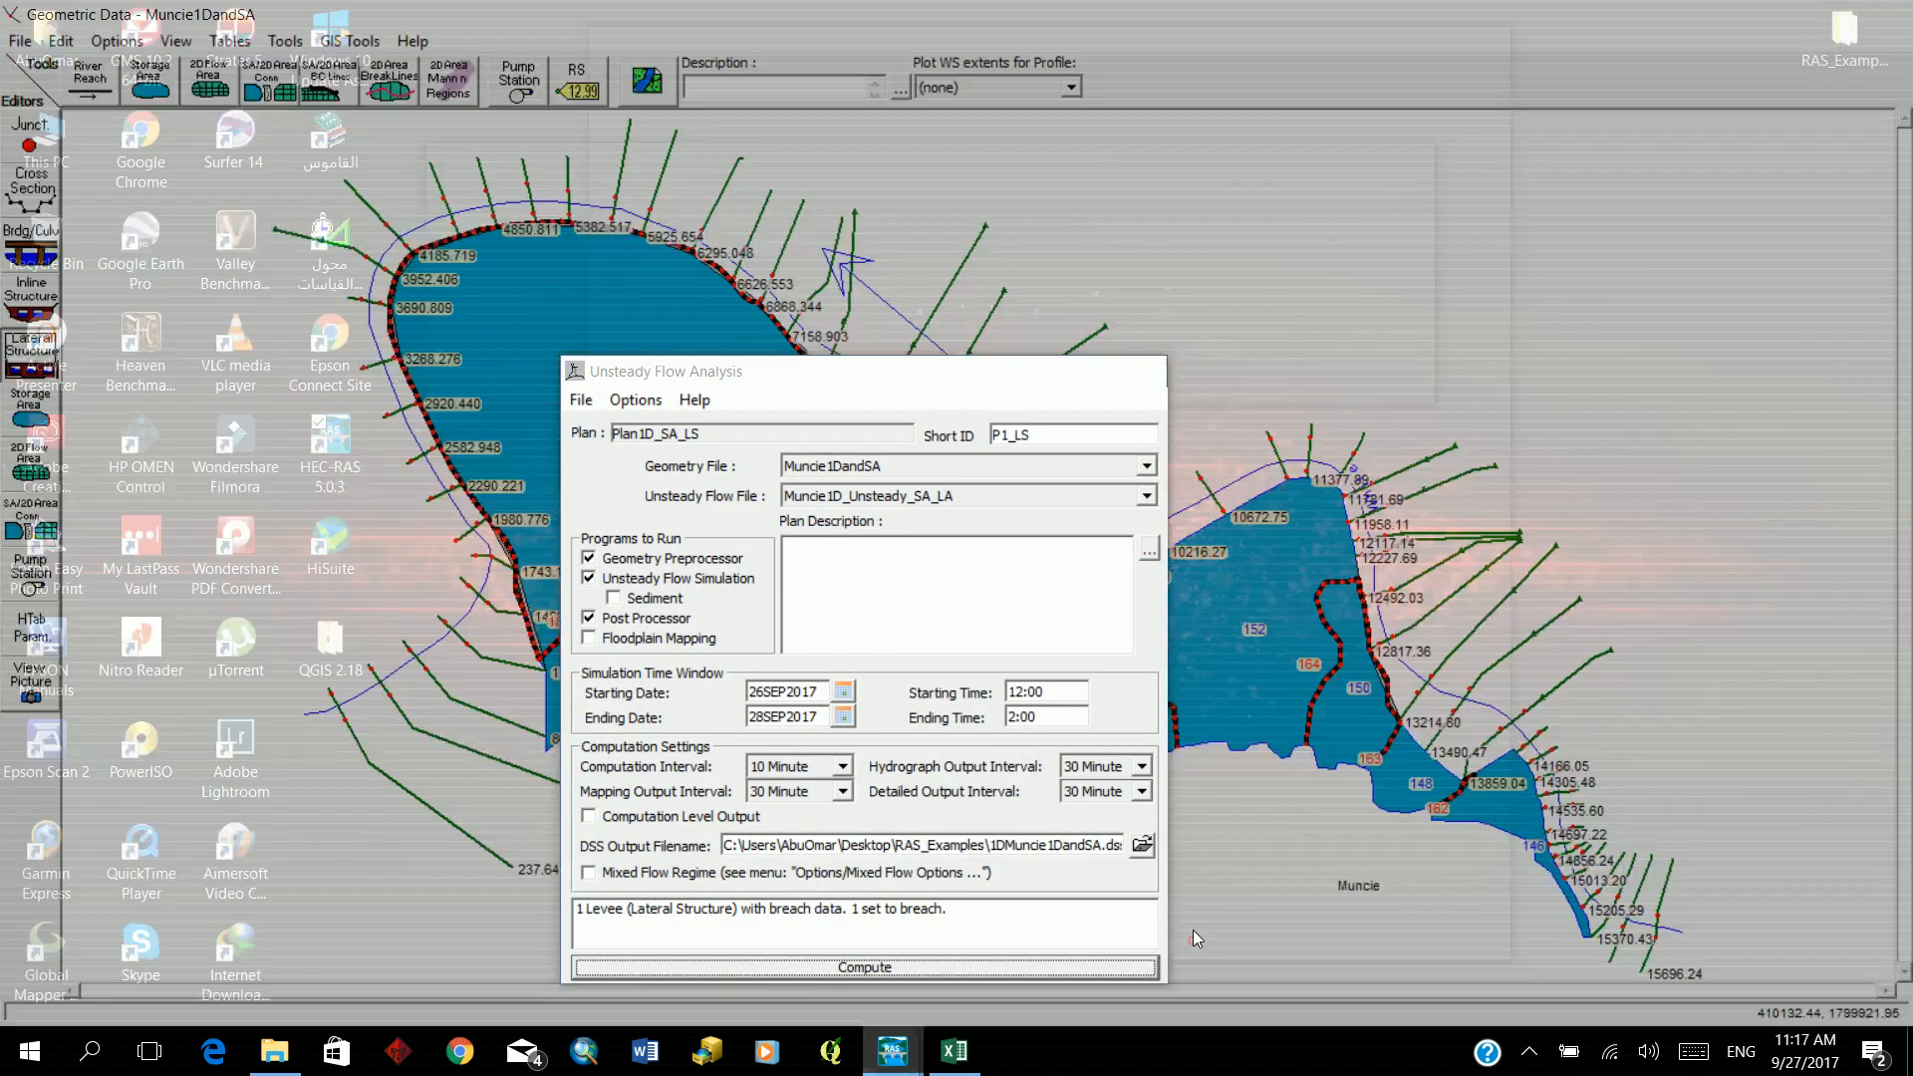
click(1196, 949)
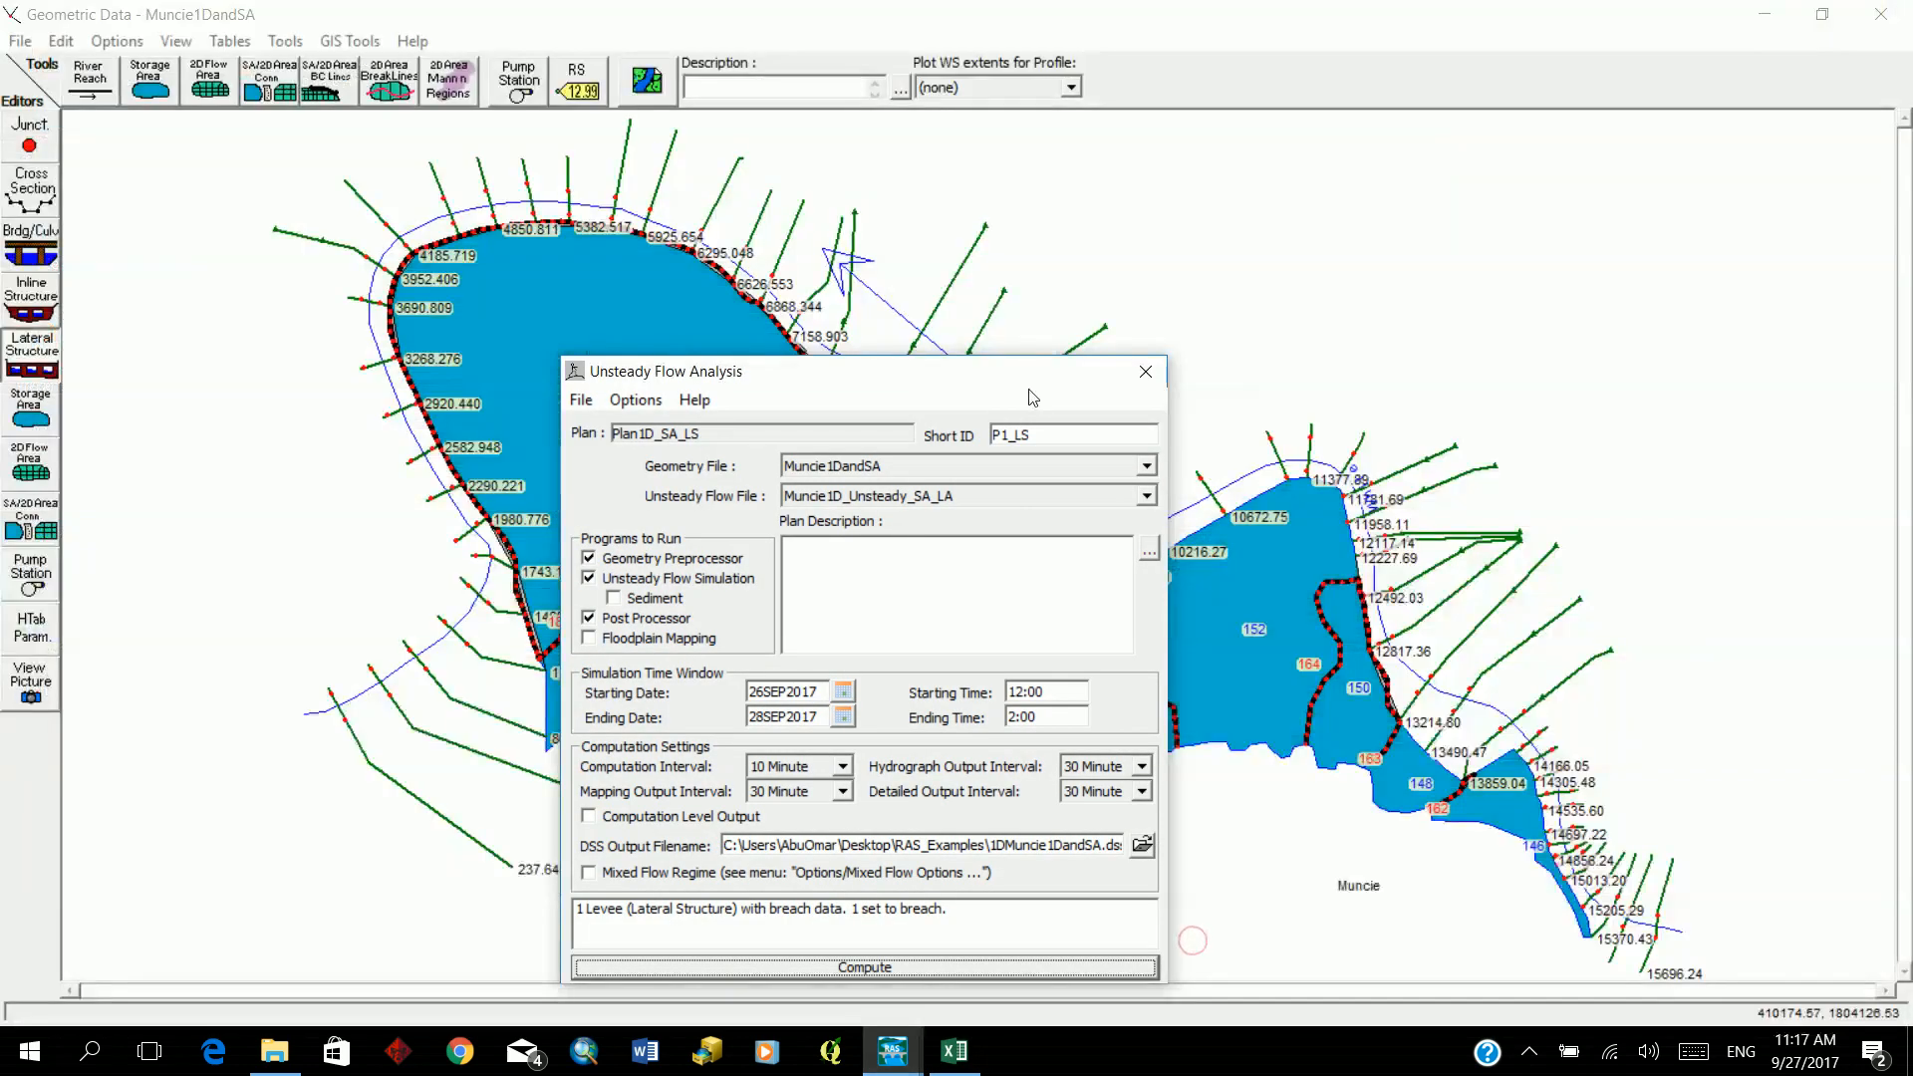
drag(916, 374, 950, 287)
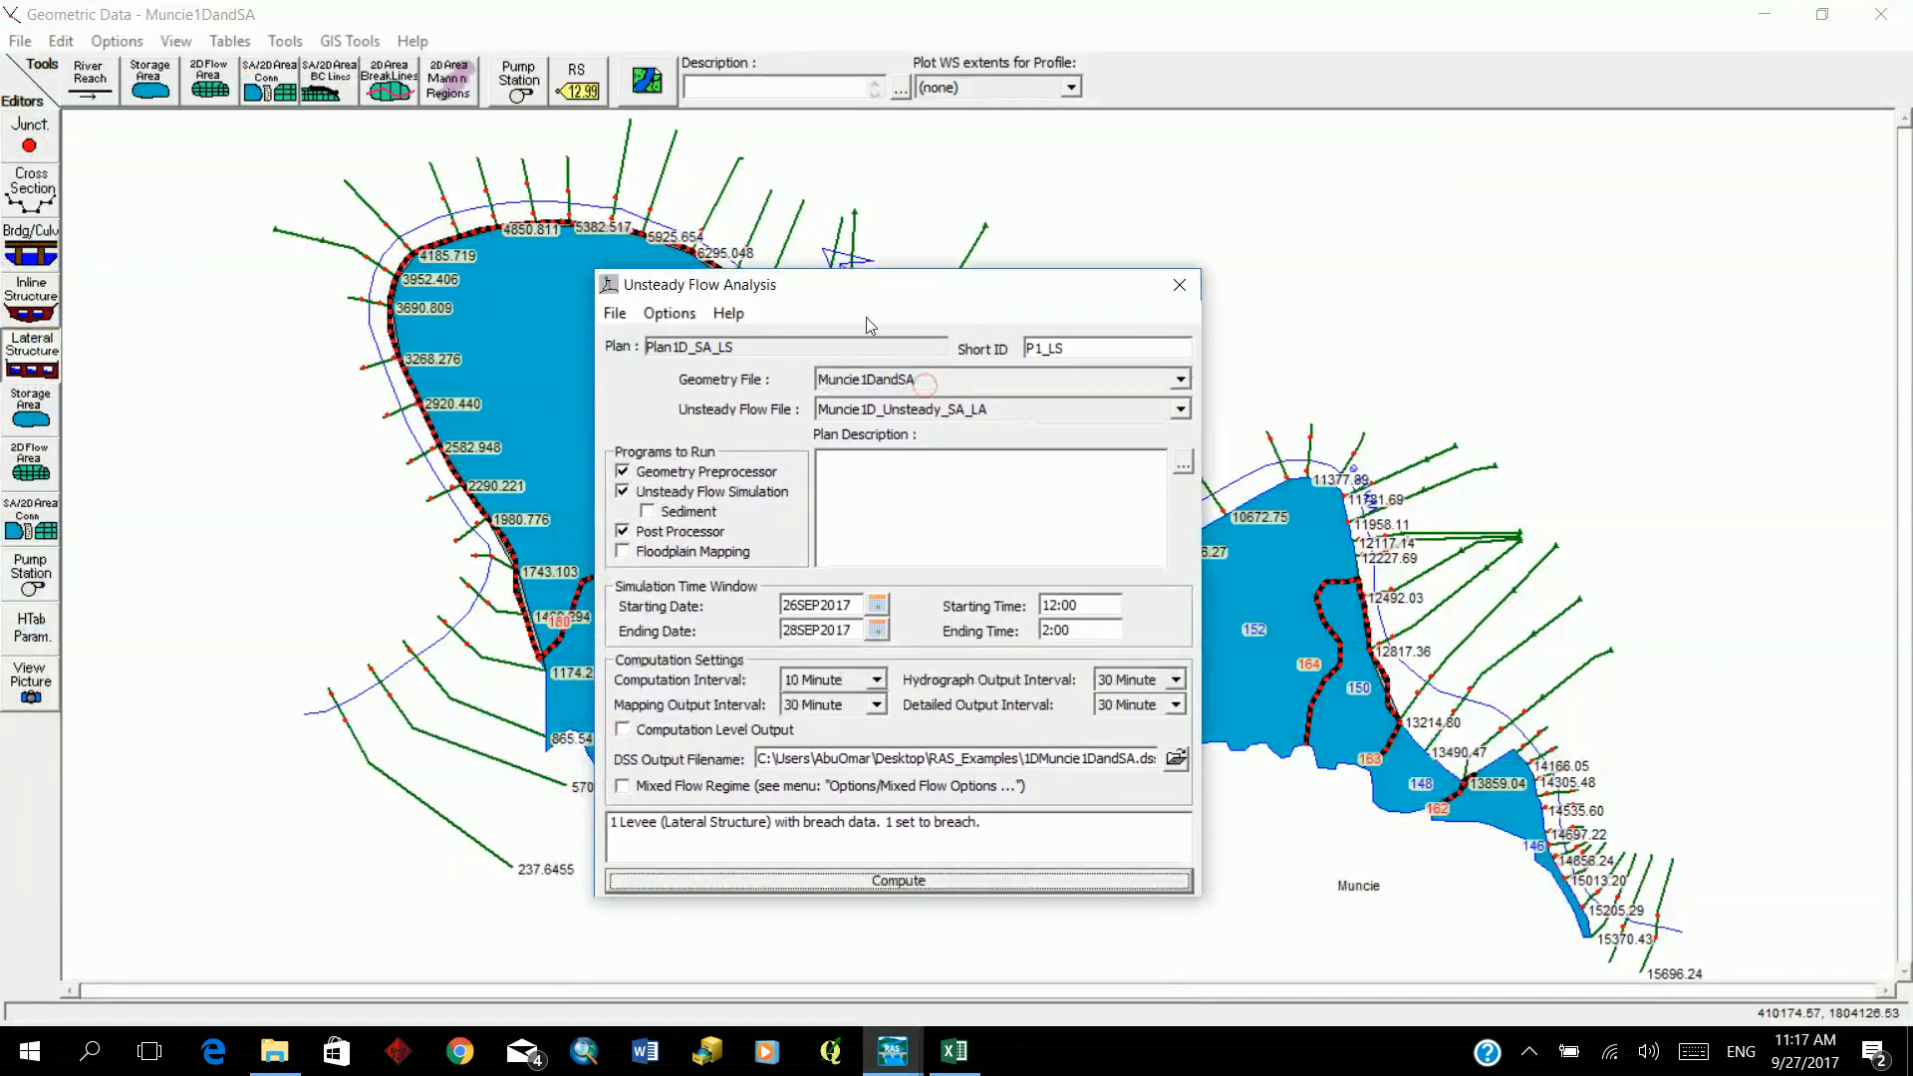
click(618, 317)
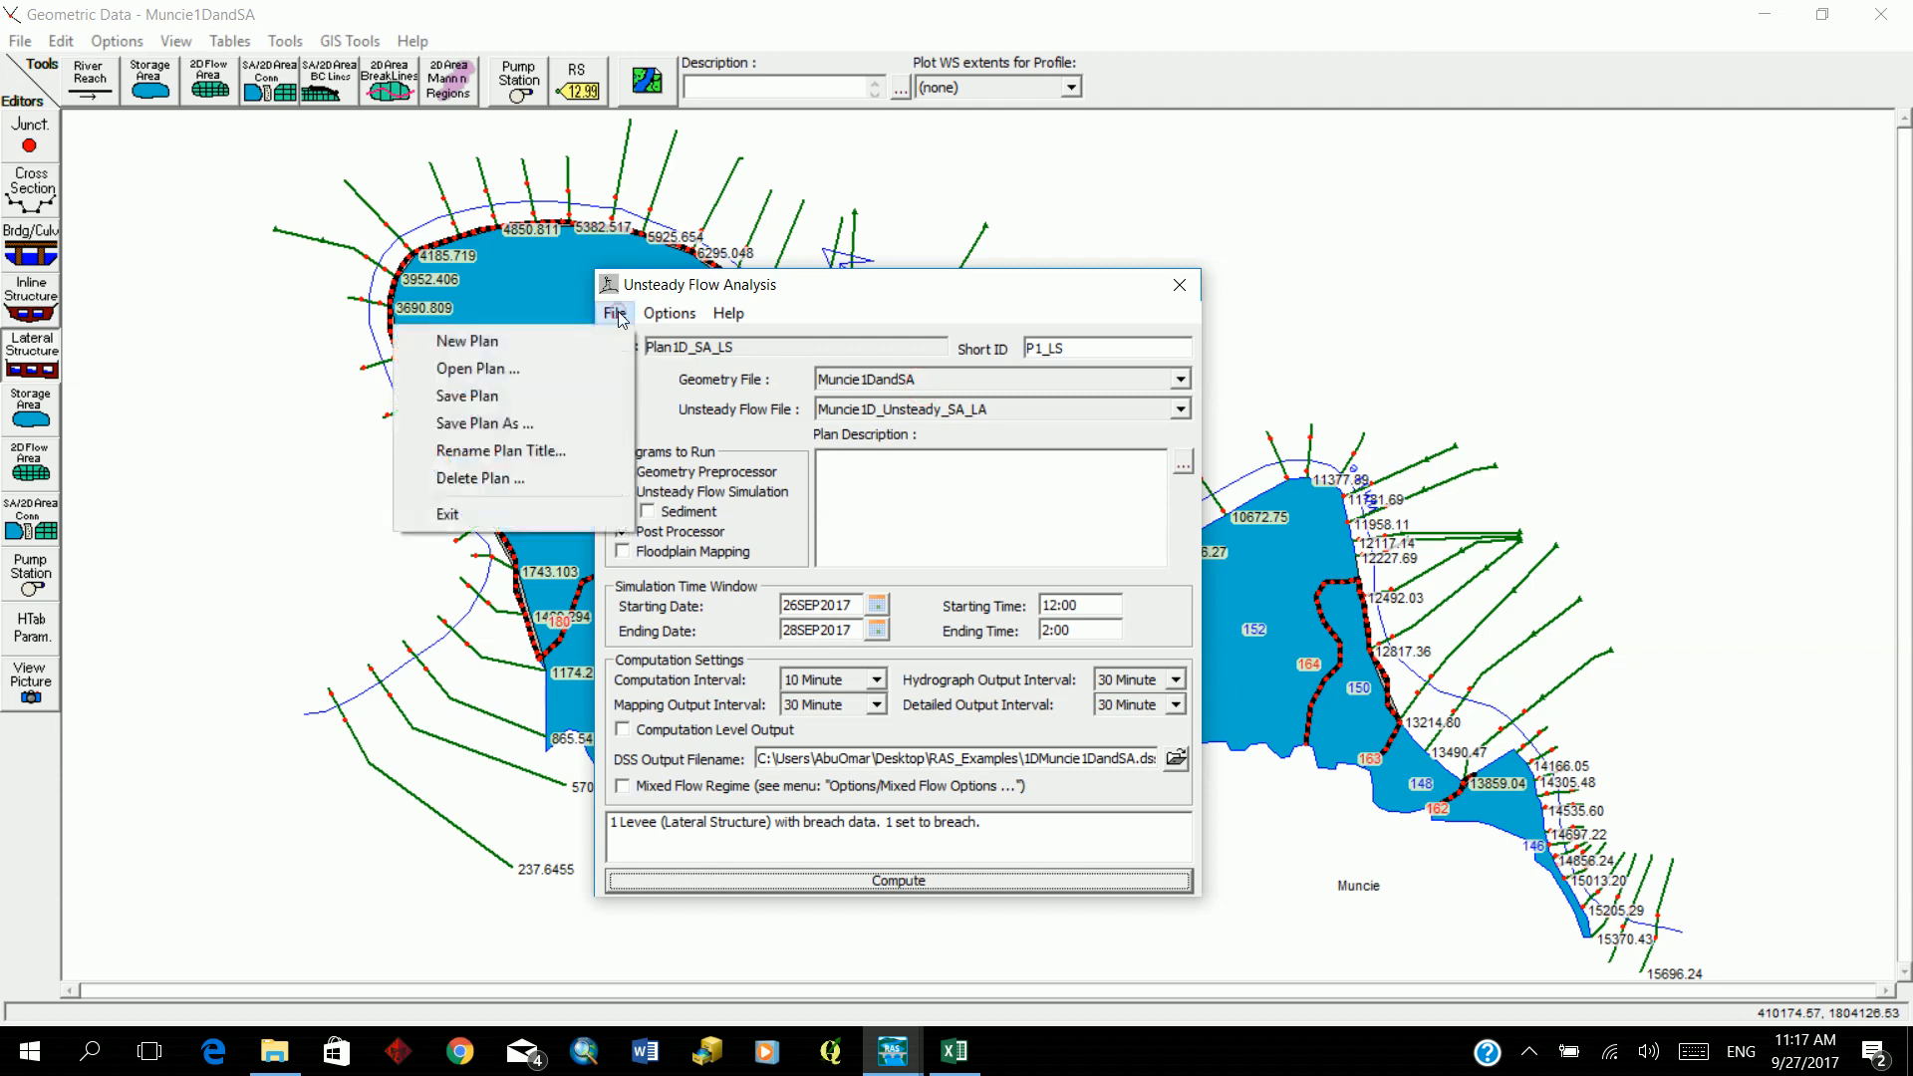
click(541, 426)
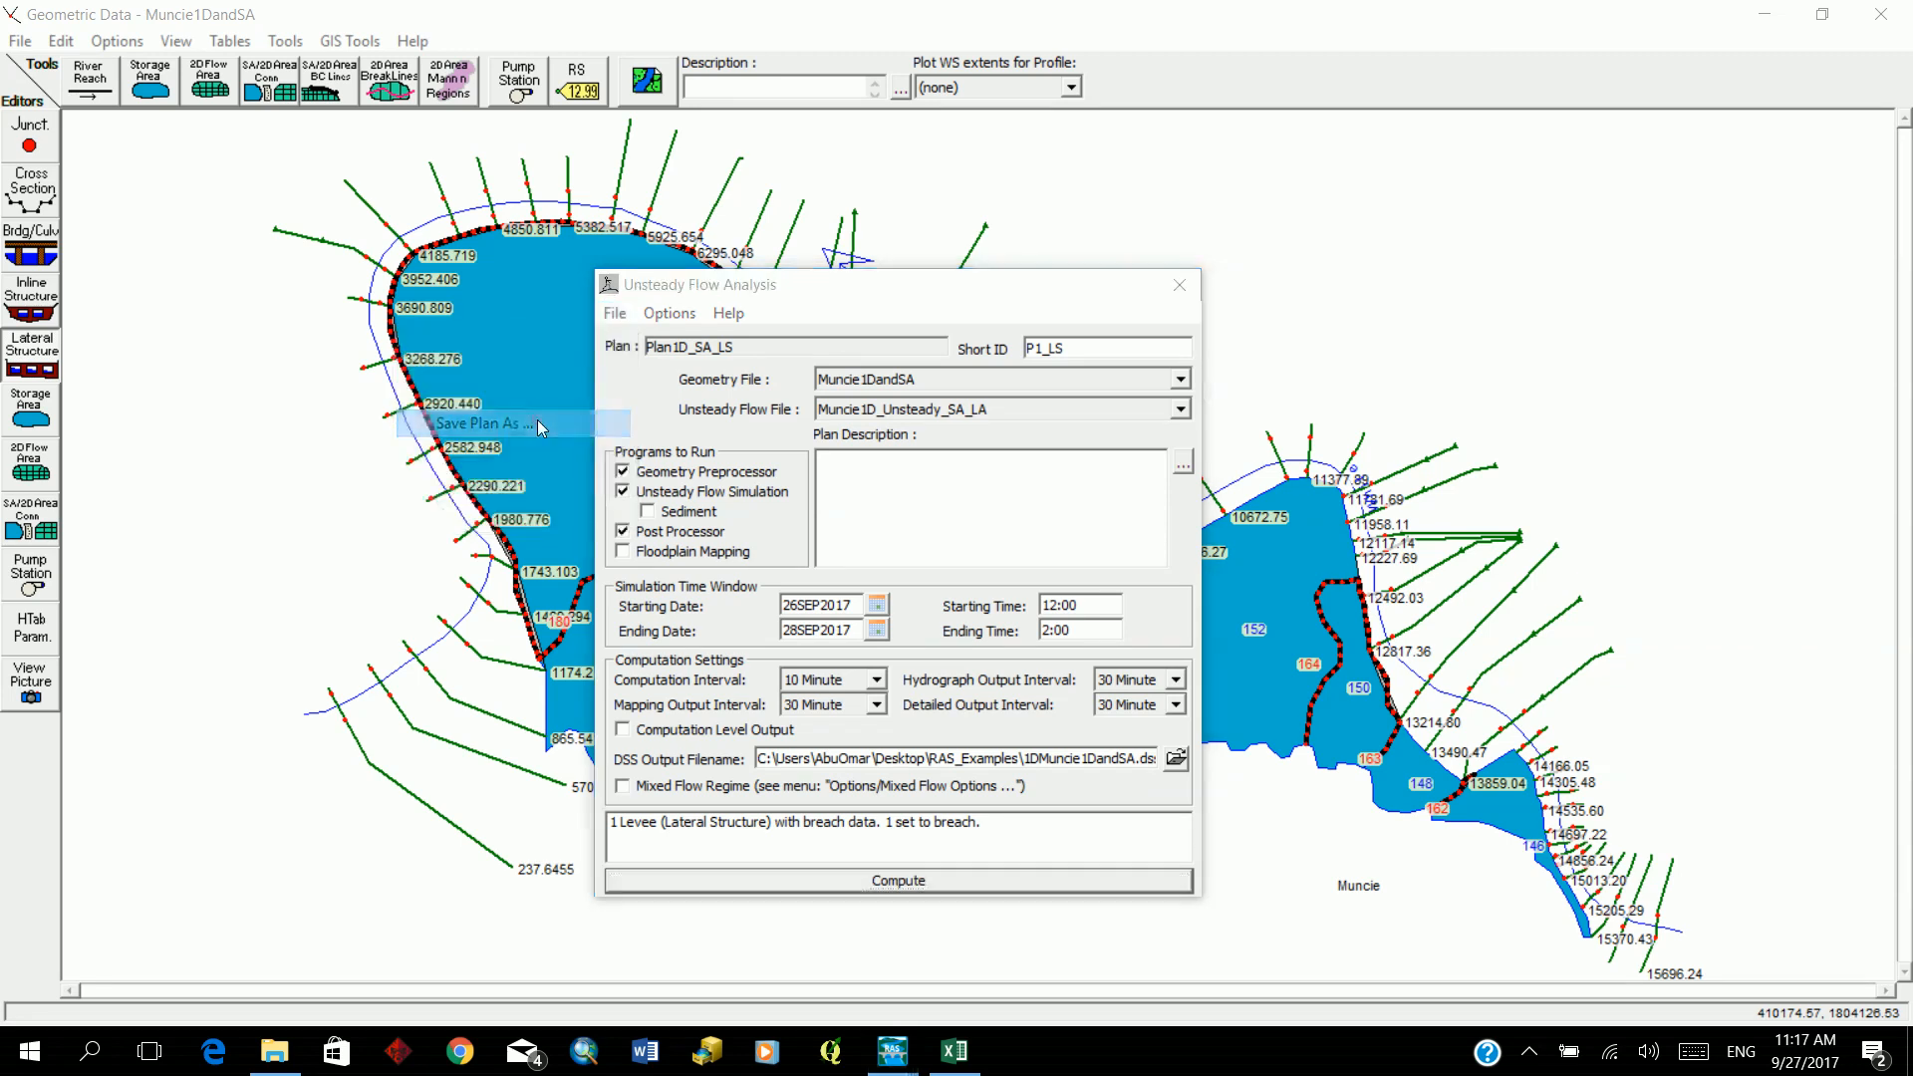
click(1036, 525)
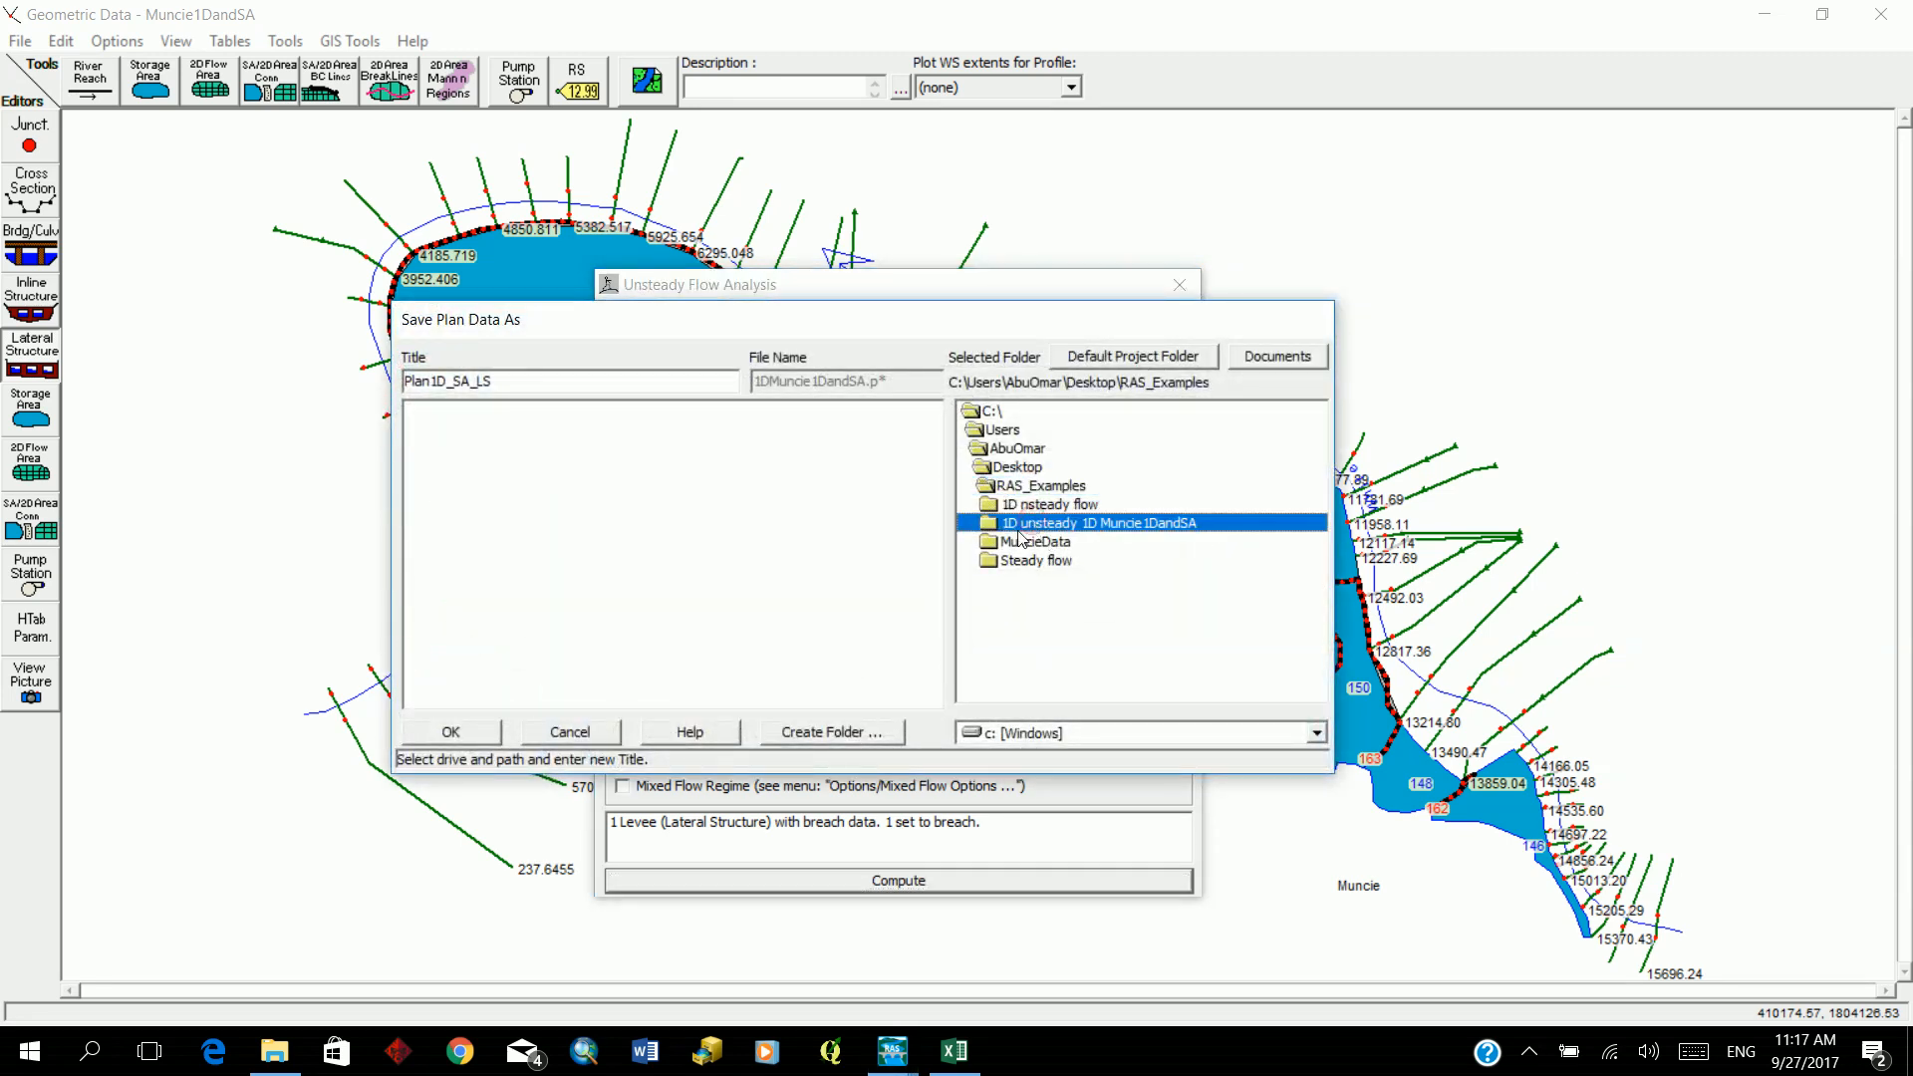
double_click(1019, 525)
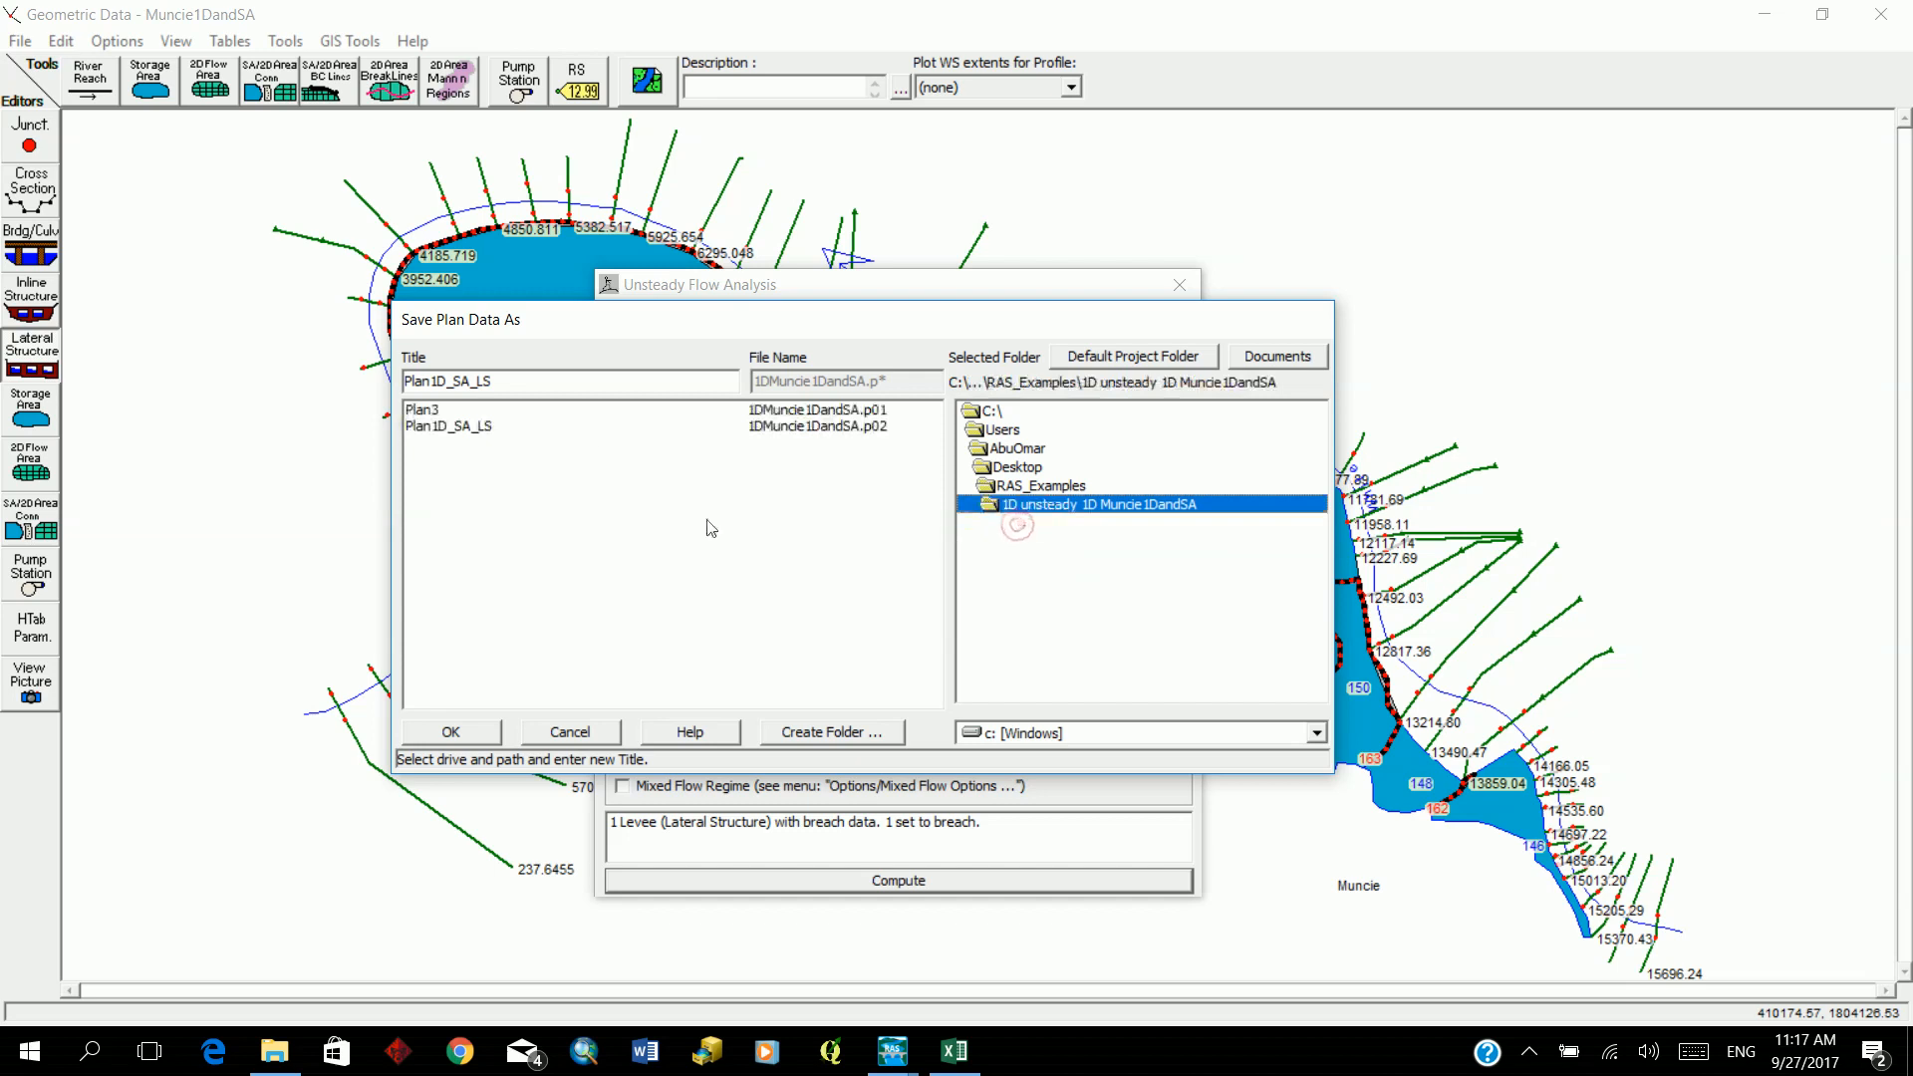
Step: Save the plan with the title Plan_4D_SA_LS and the short identifier P4_LS
click(563, 379)
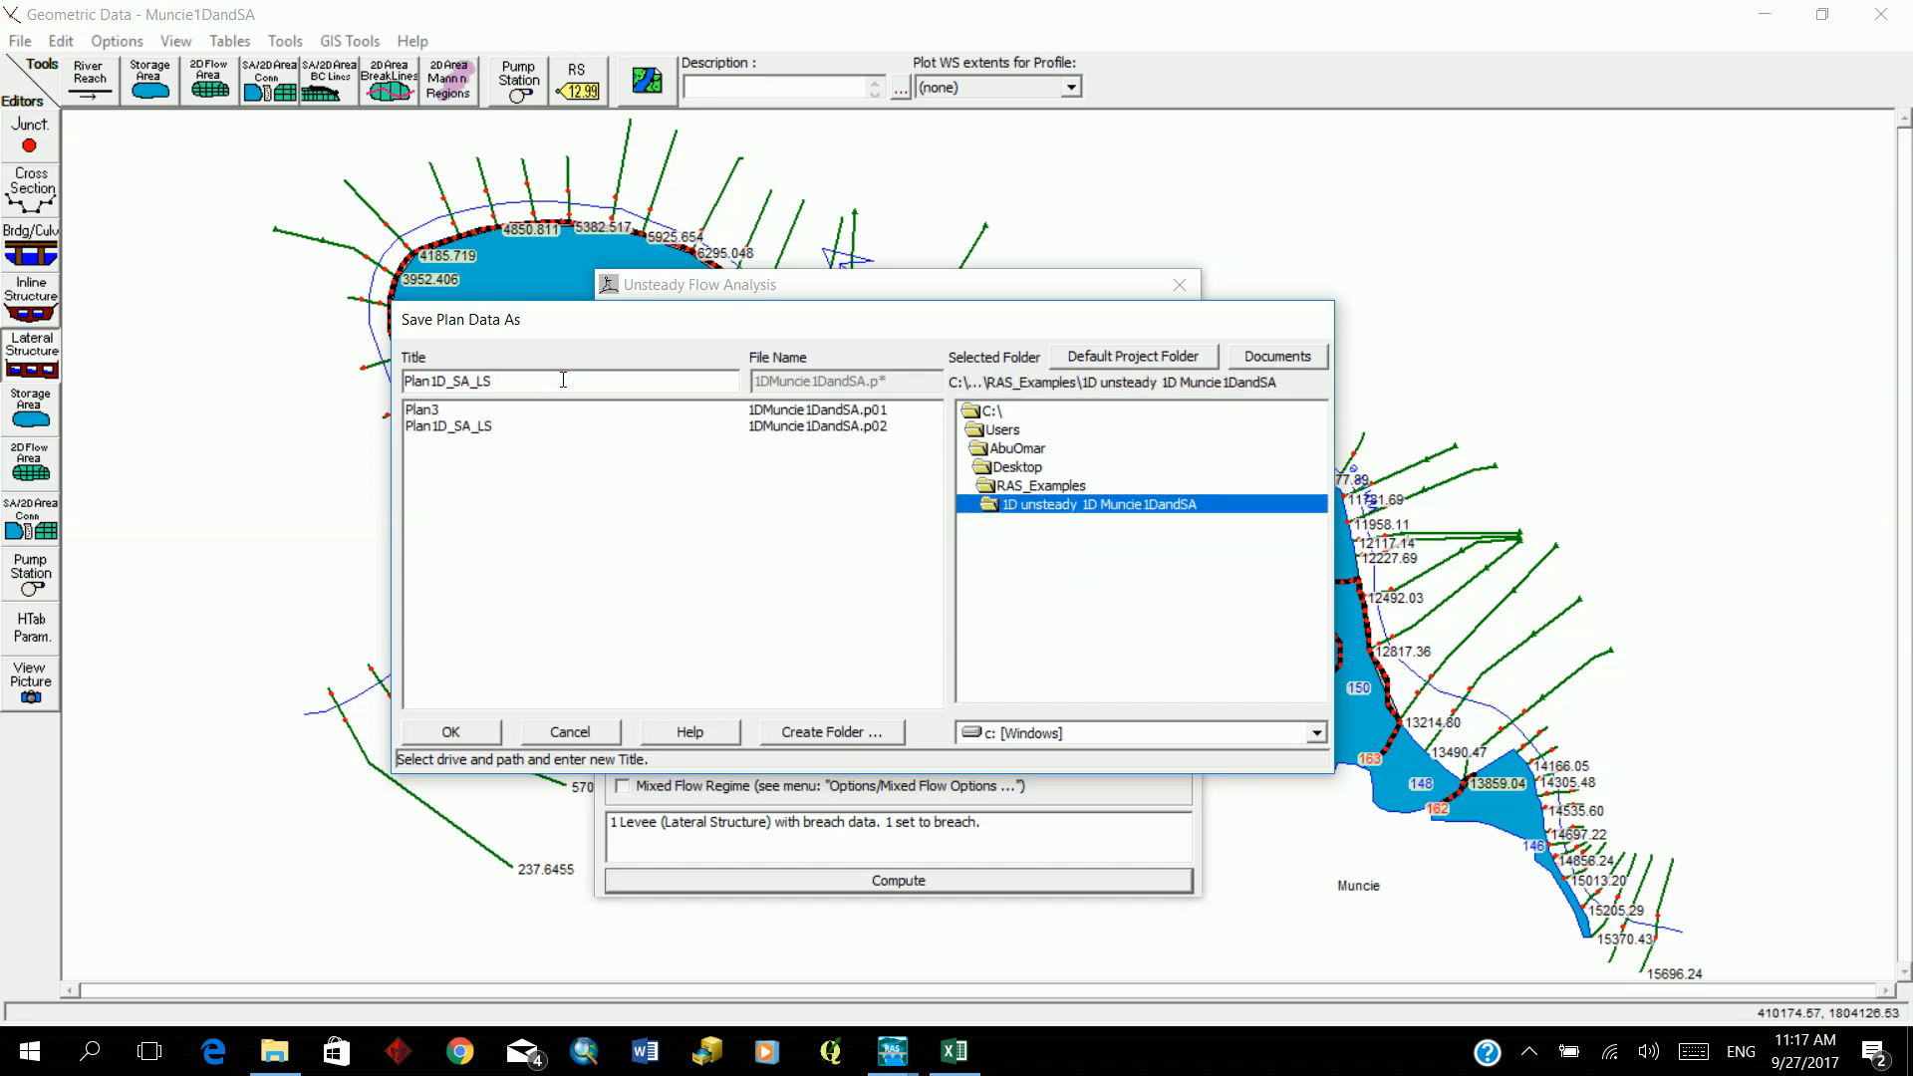
text(_)
key(shift+Right)
text(4)
text(_)
key(End)
key(BackSpace)
click(435, 737)
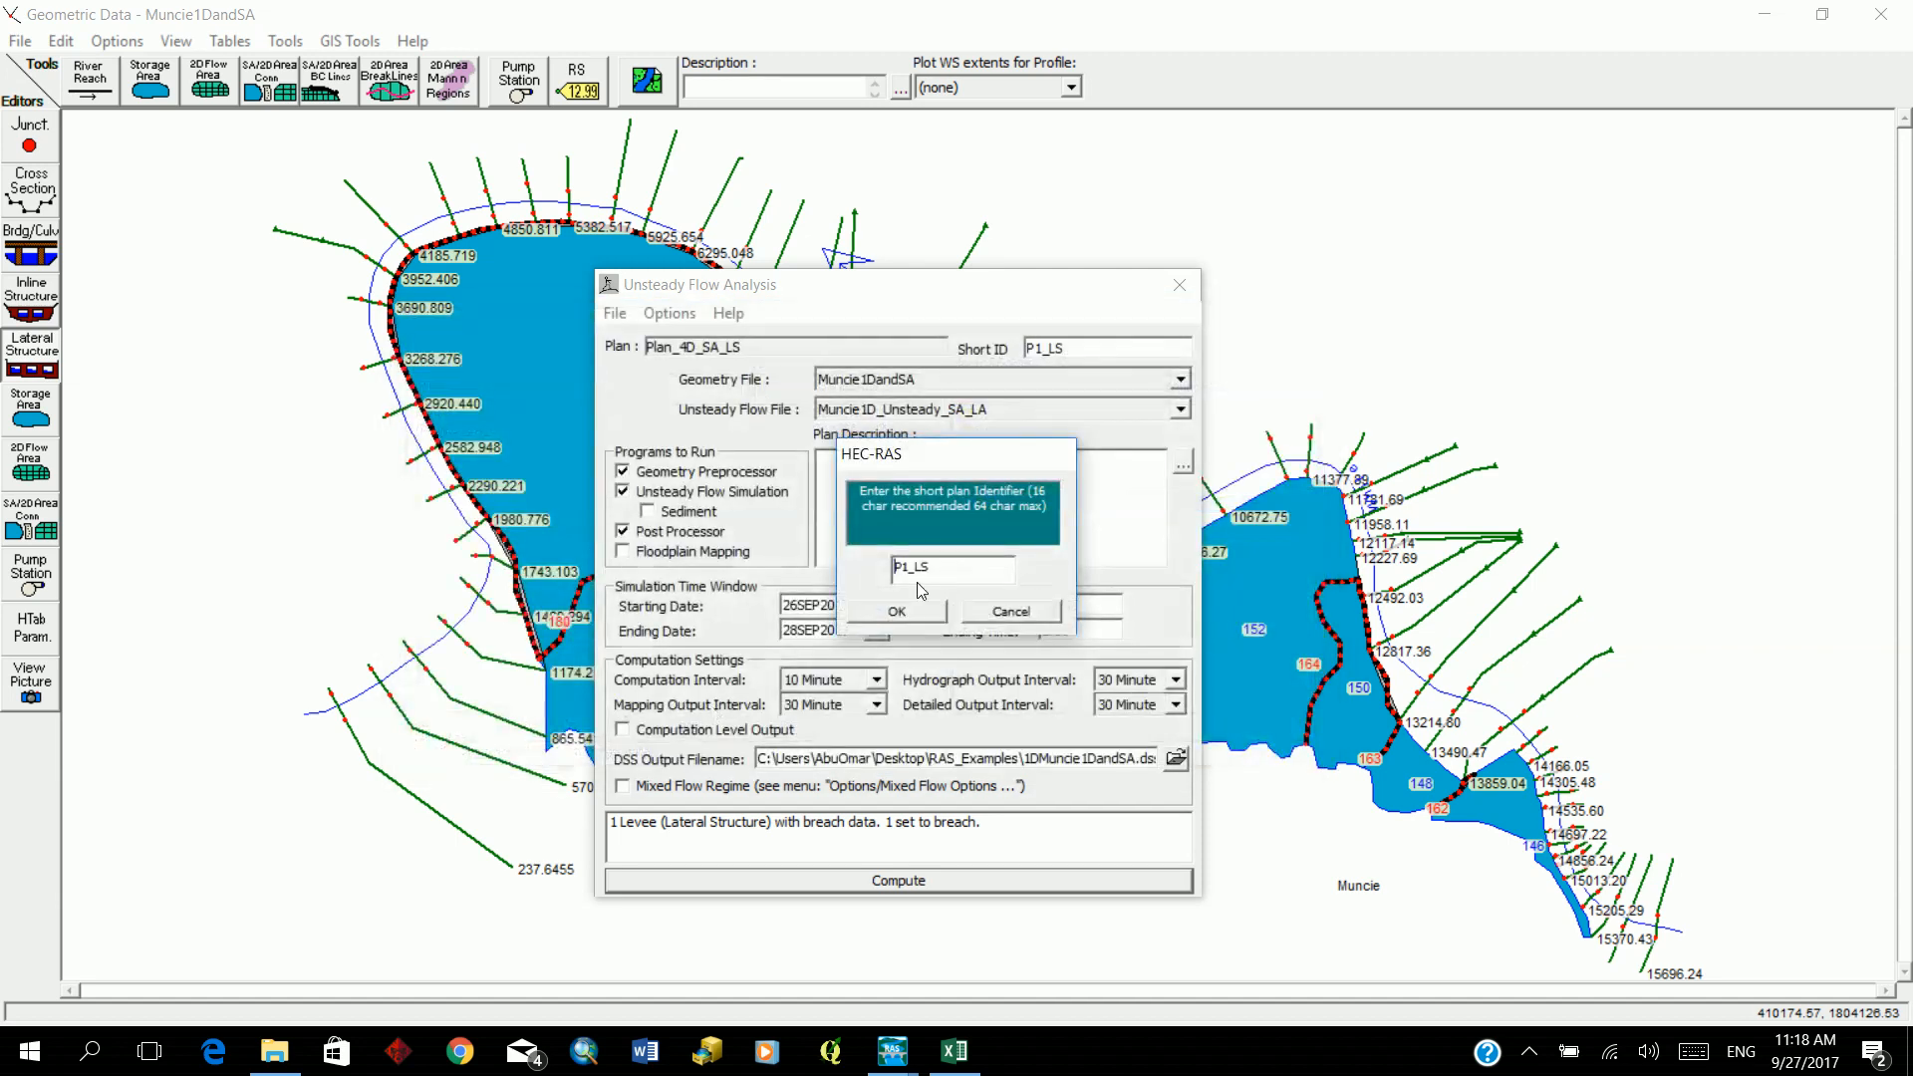
drag(901, 569, 909, 570)
text(4)
click(939, 612)
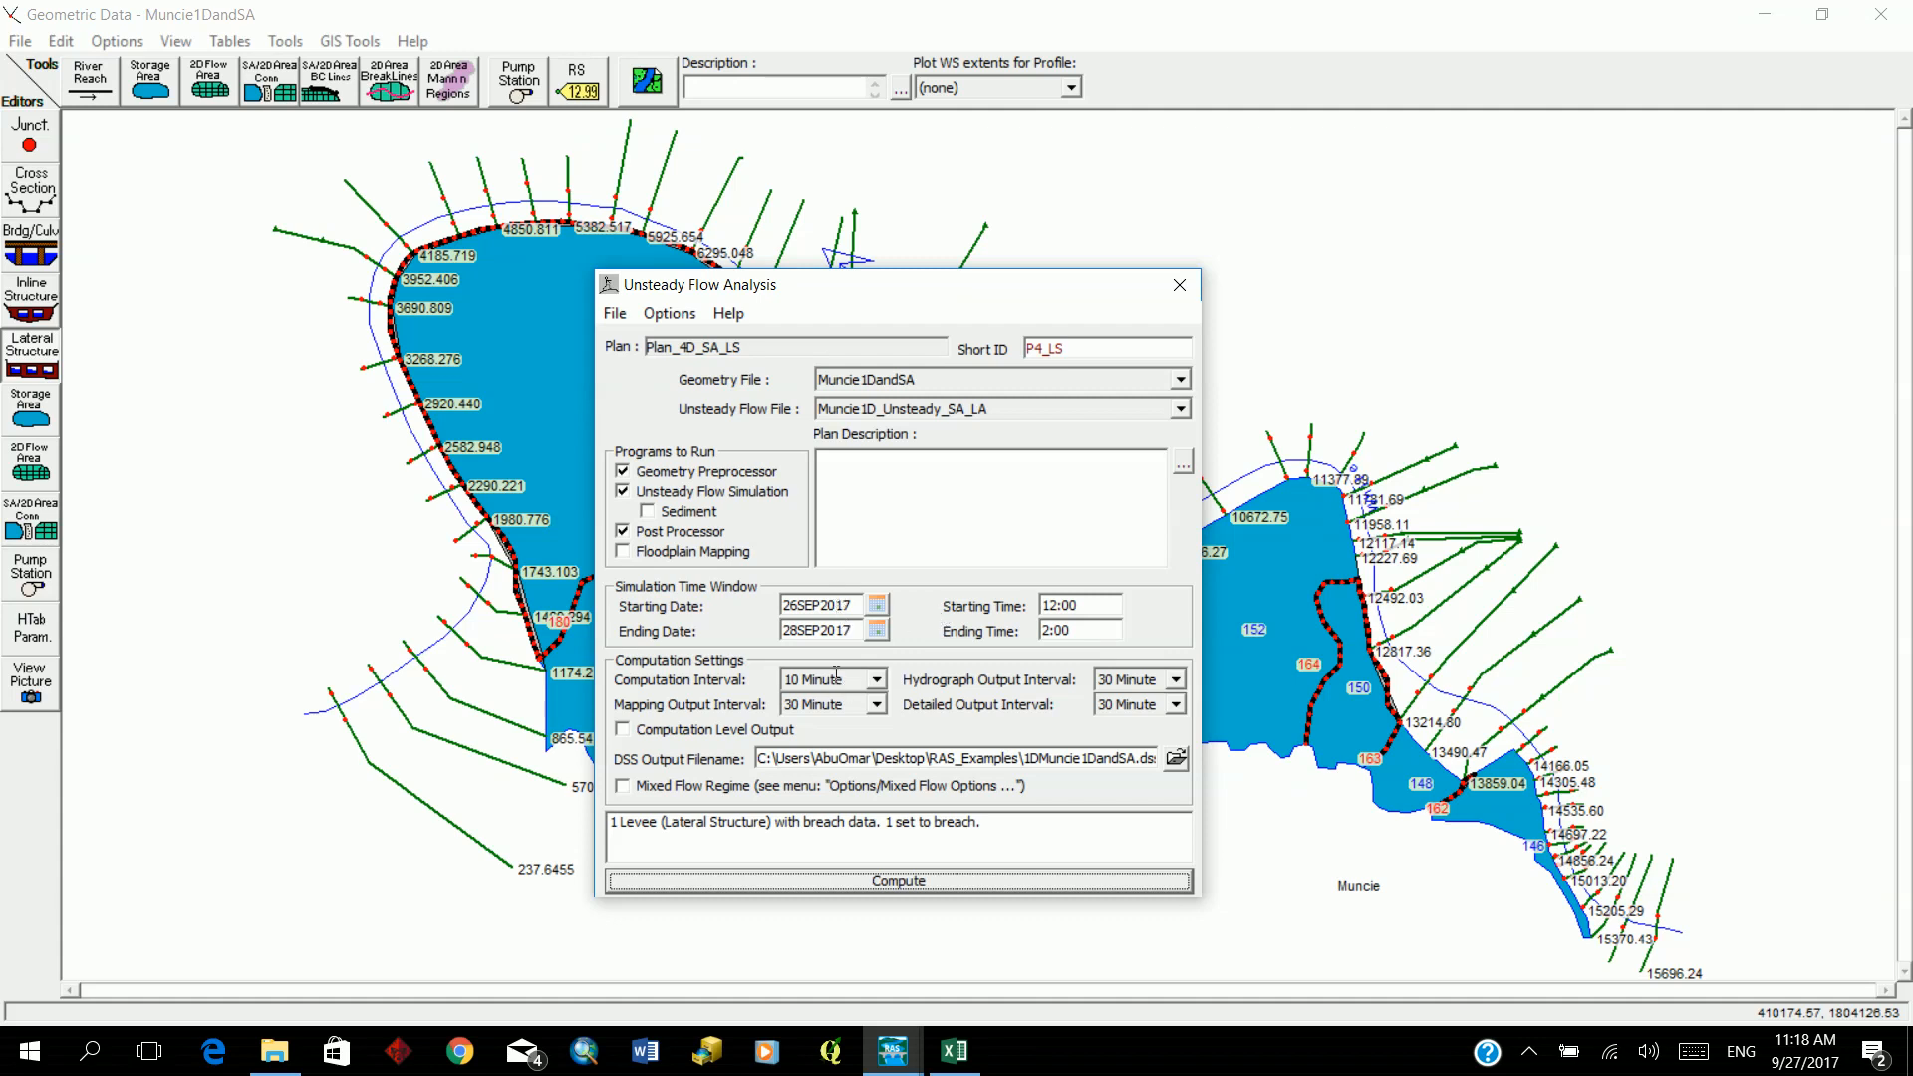
Step: Run the unsteady flow computation with the 10-minute computation interval and dismiss the computation report
click(883, 878)
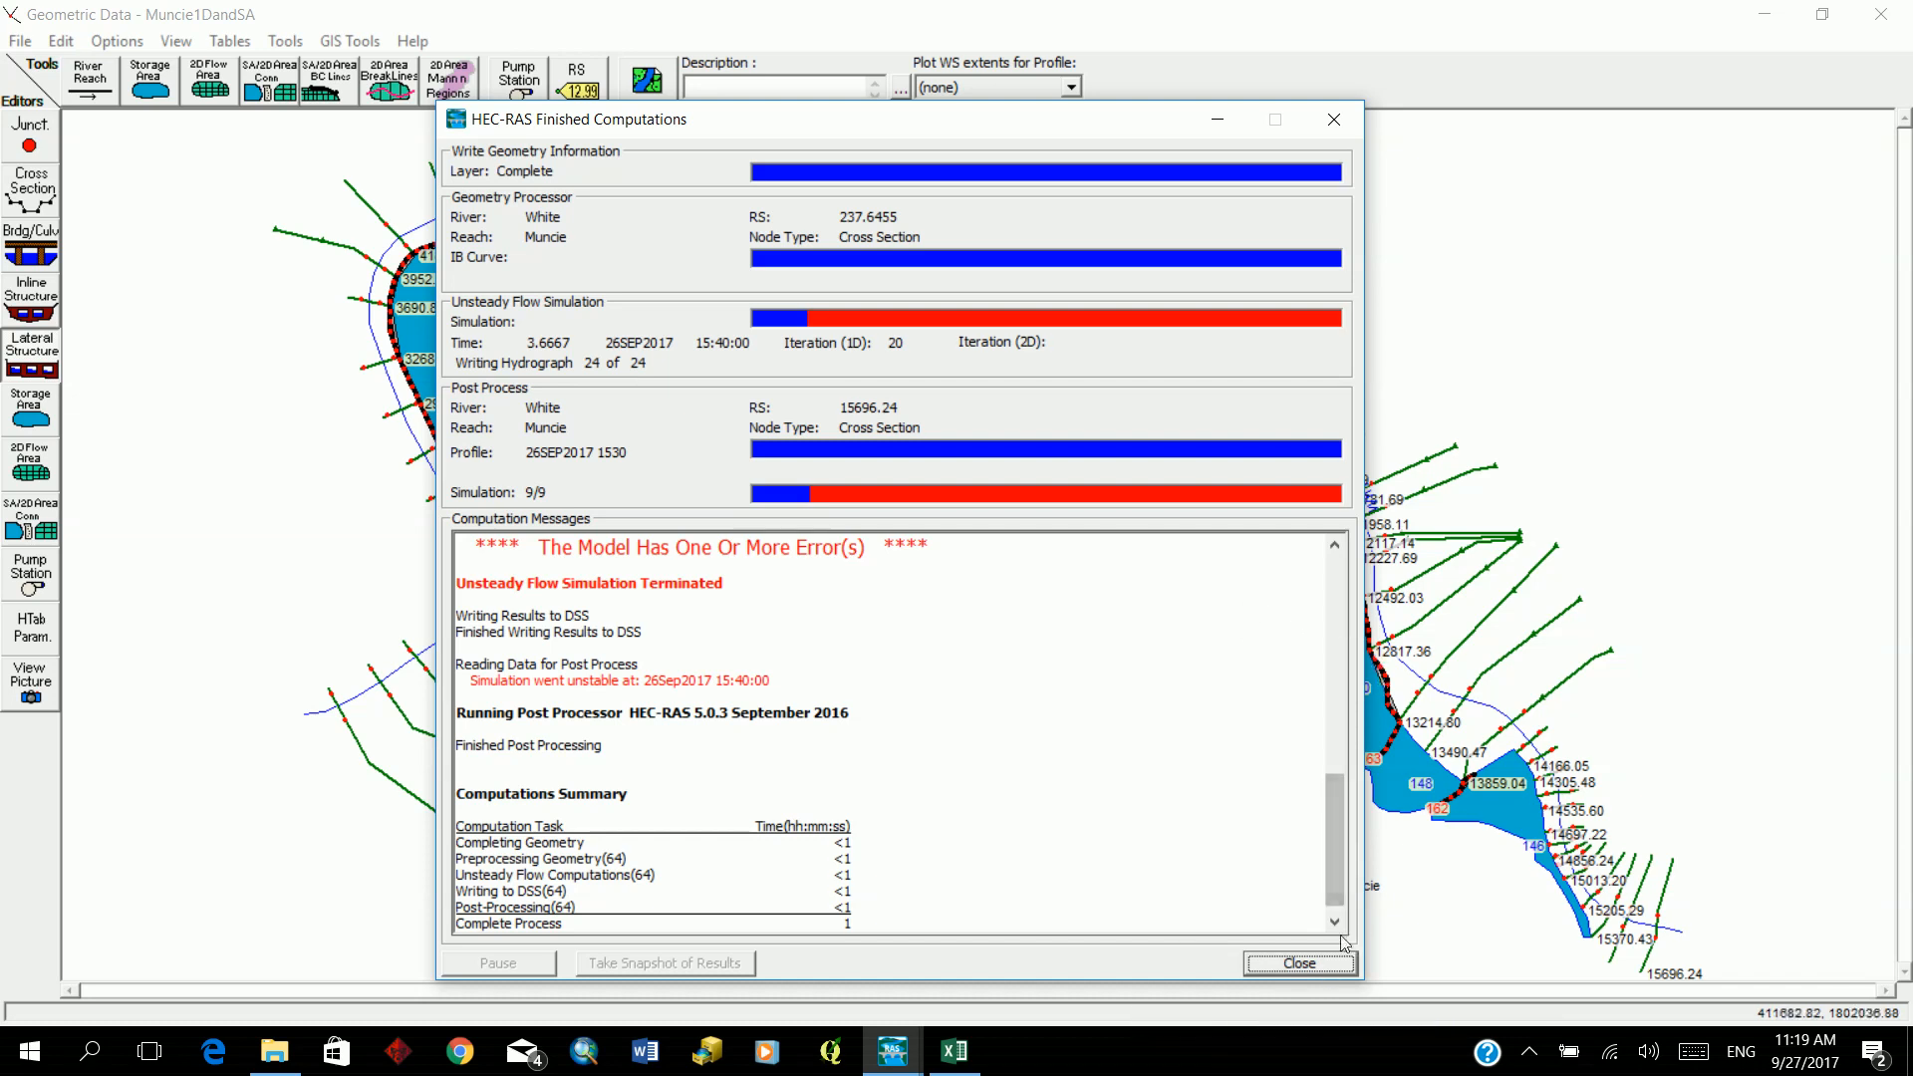
click(1271, 963)
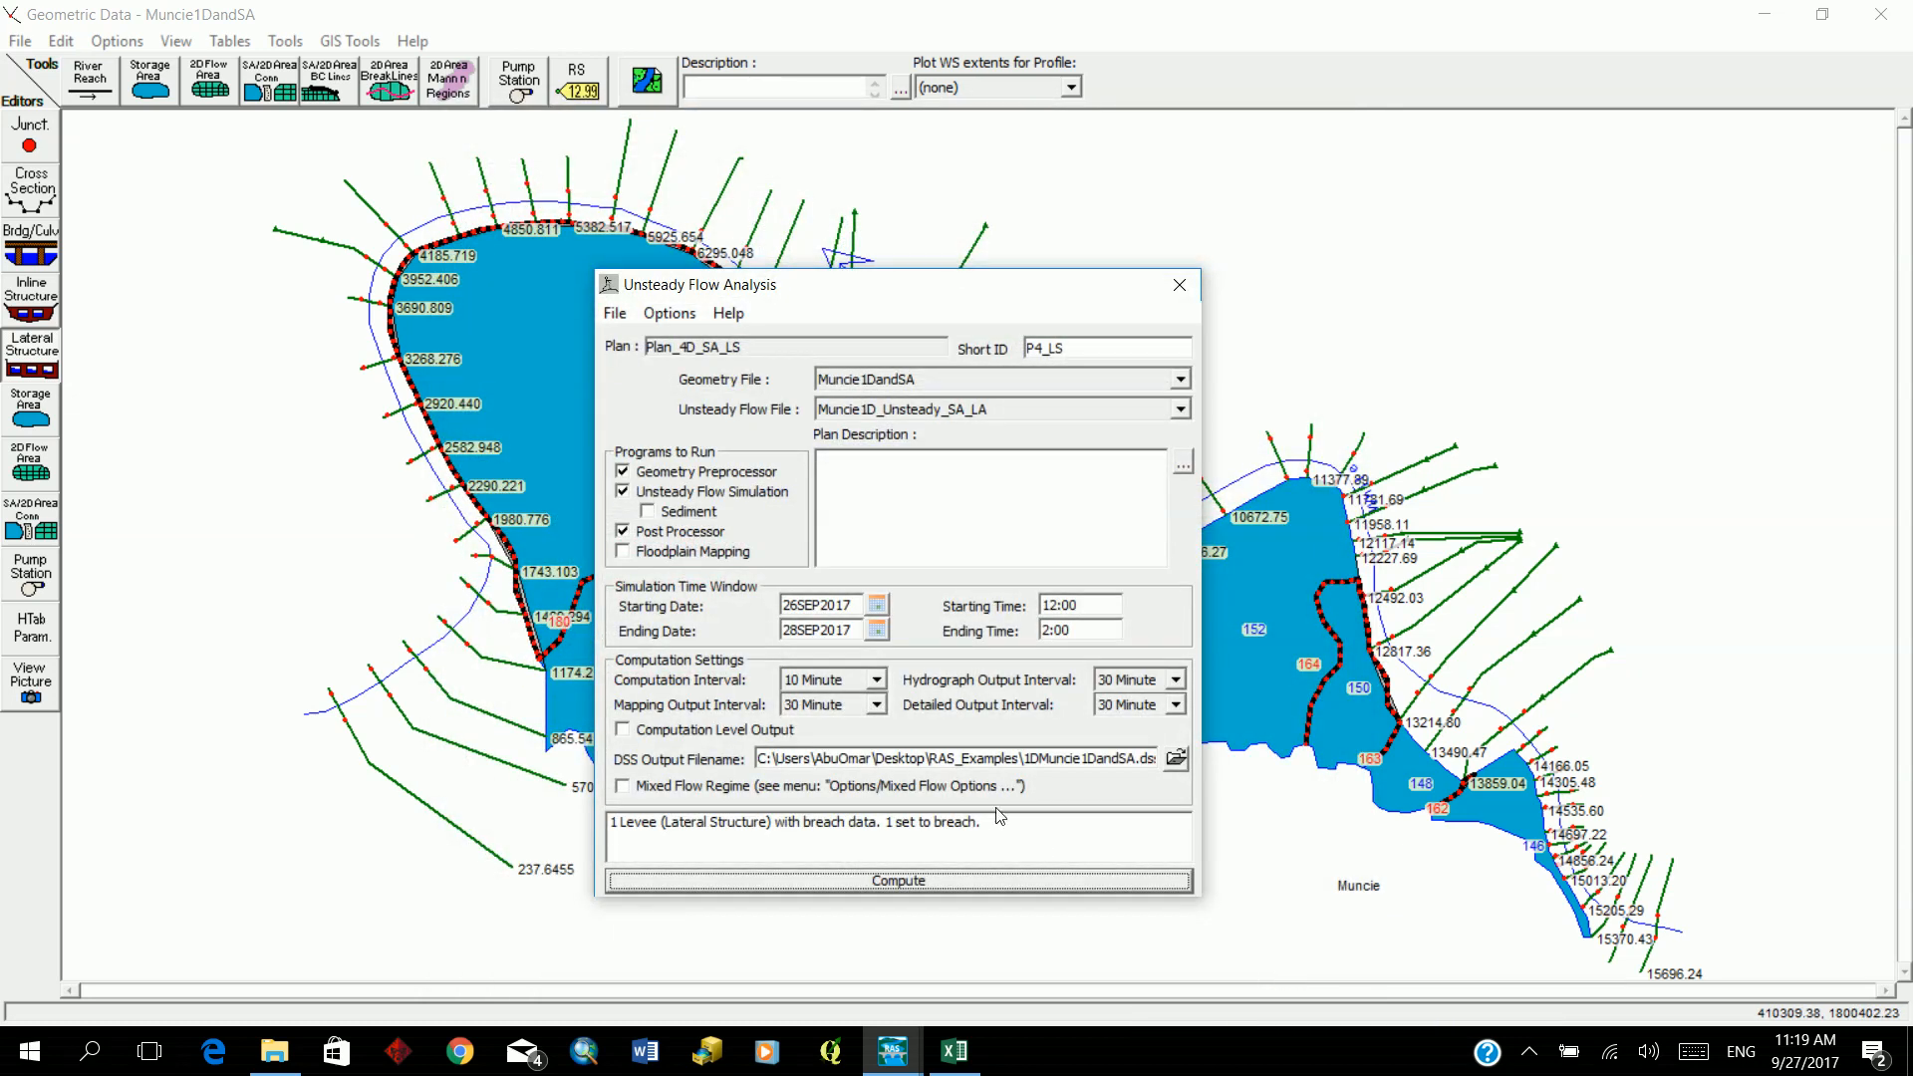
Step: Set the computation interval to 2 Minute and rerun the unsteady flow computation, closing its report
click(876, 705)
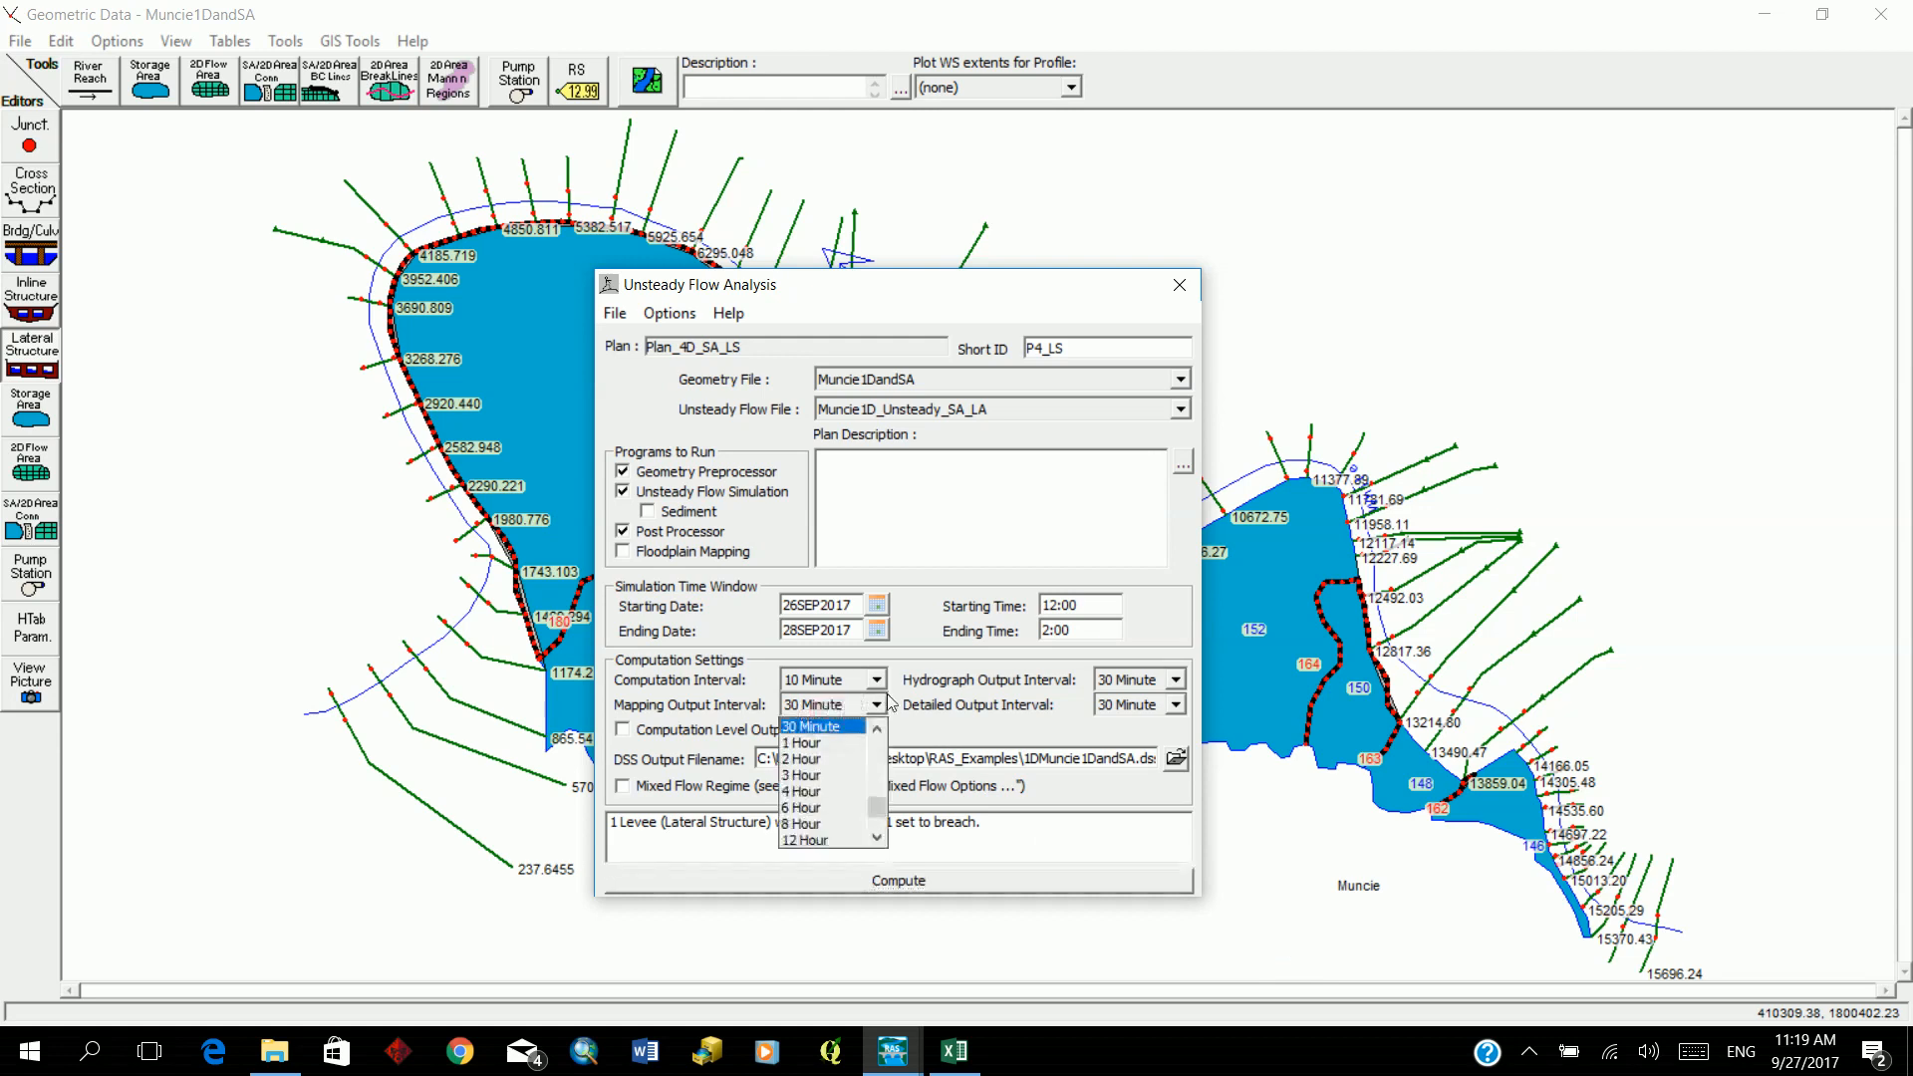
click(879, 704)
click(877, 680)
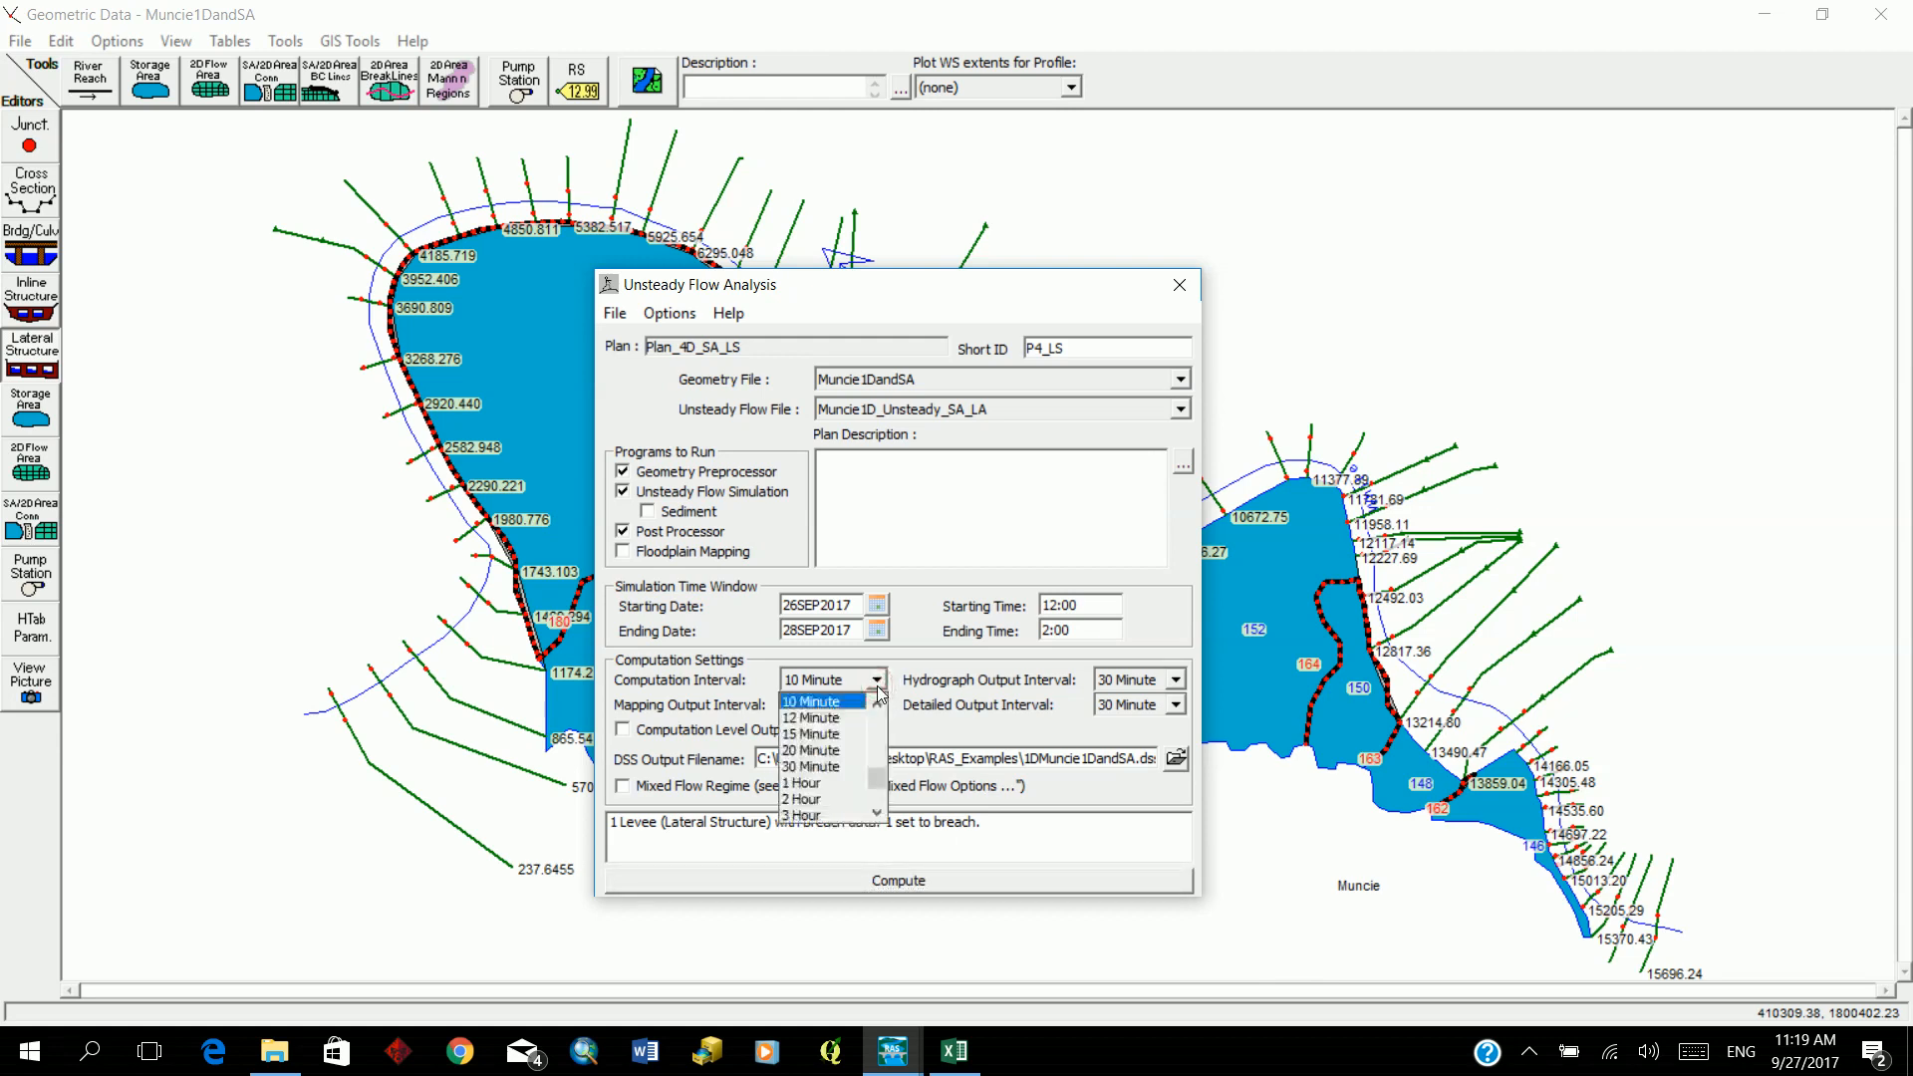
click(877, 680)
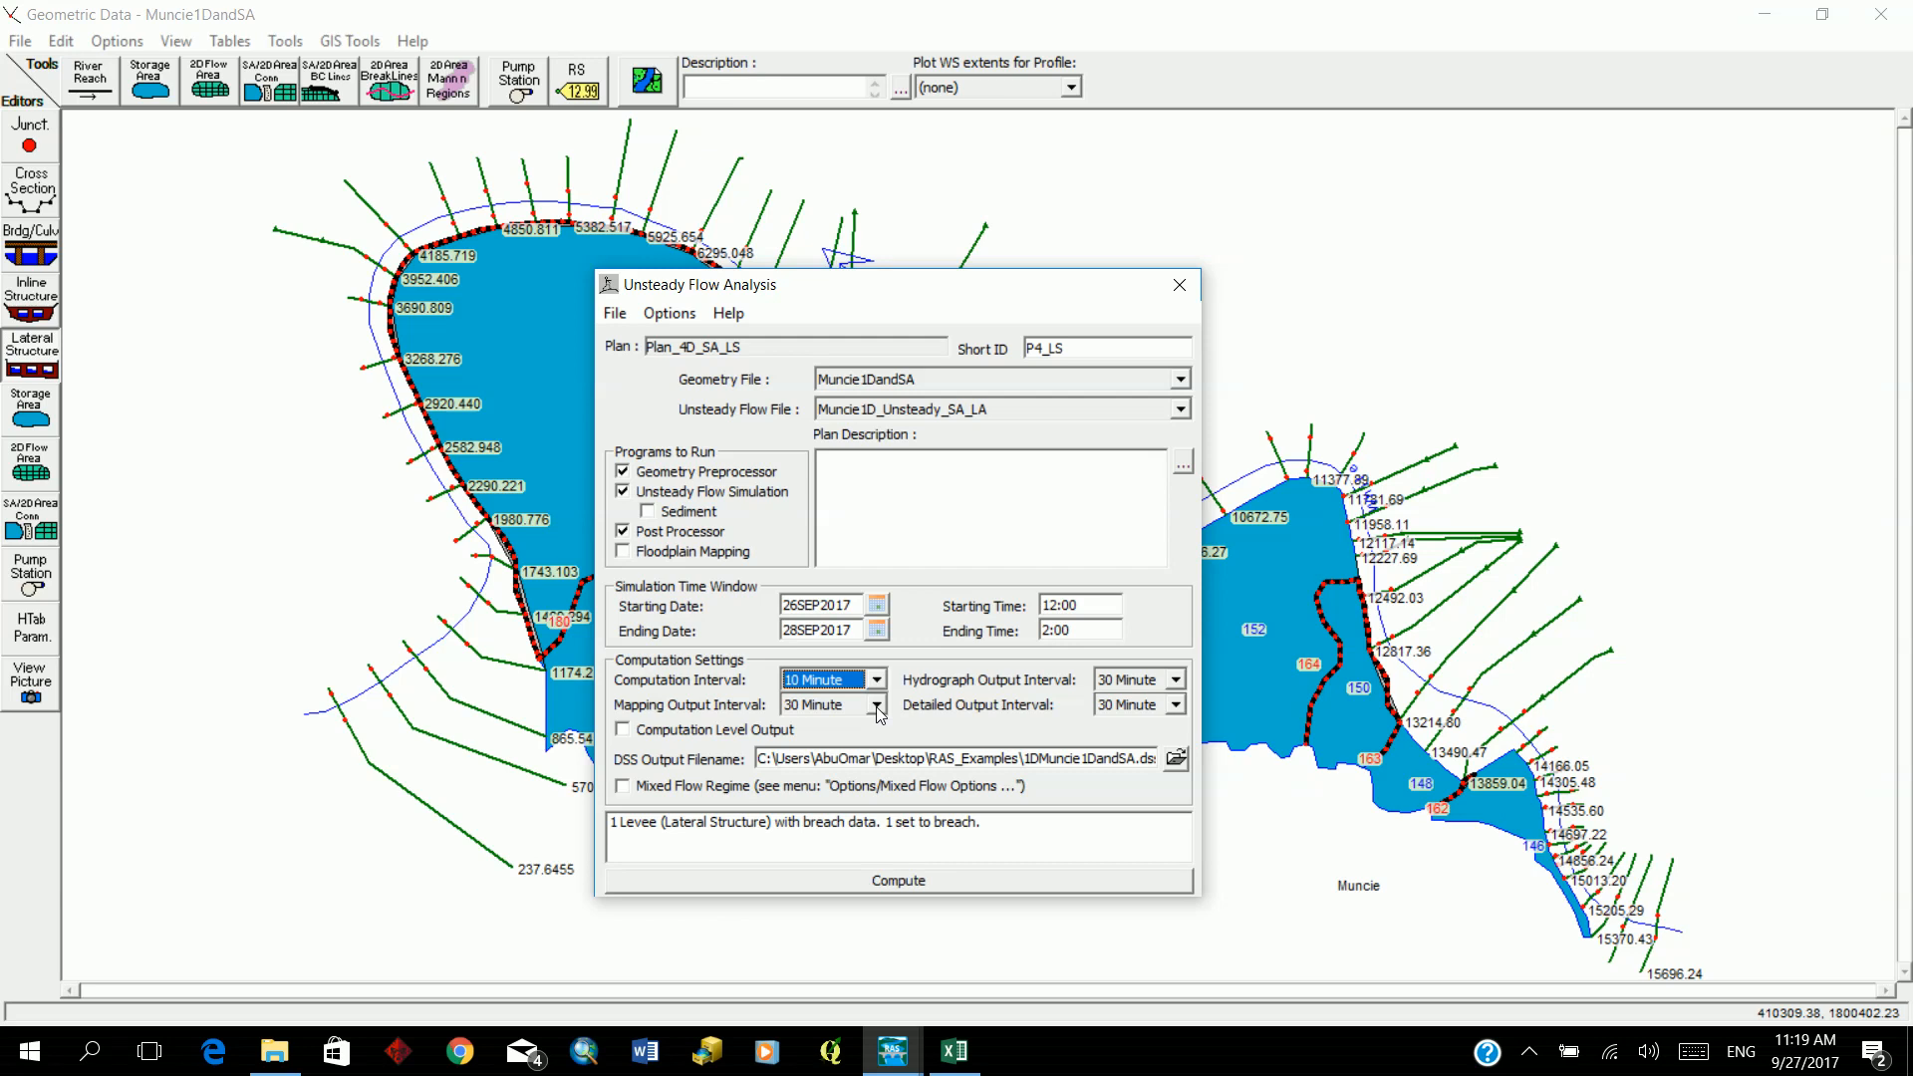
click(877, 706)
click(878, 705)
click(877, 680)
scroll(874, 734, up, 7)
scroll(875, 735, down, 4)
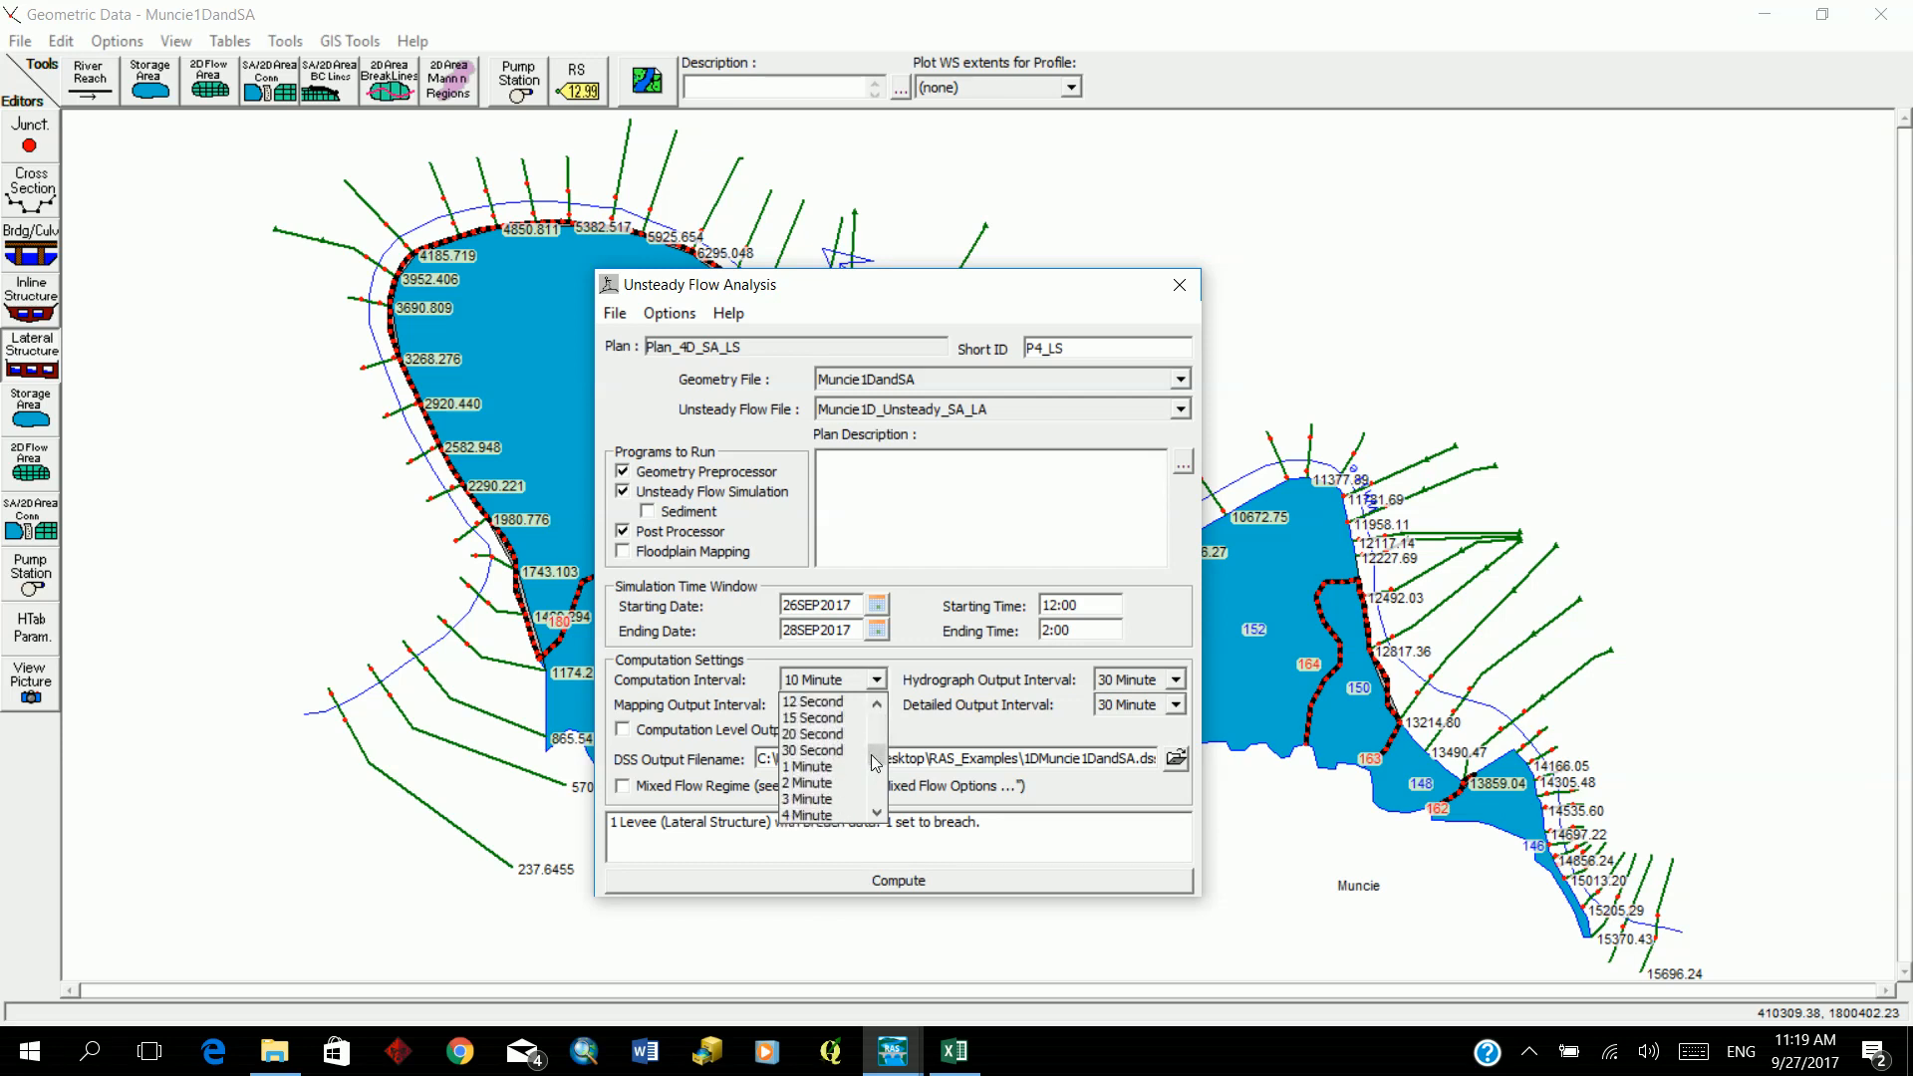
click(817, 783)
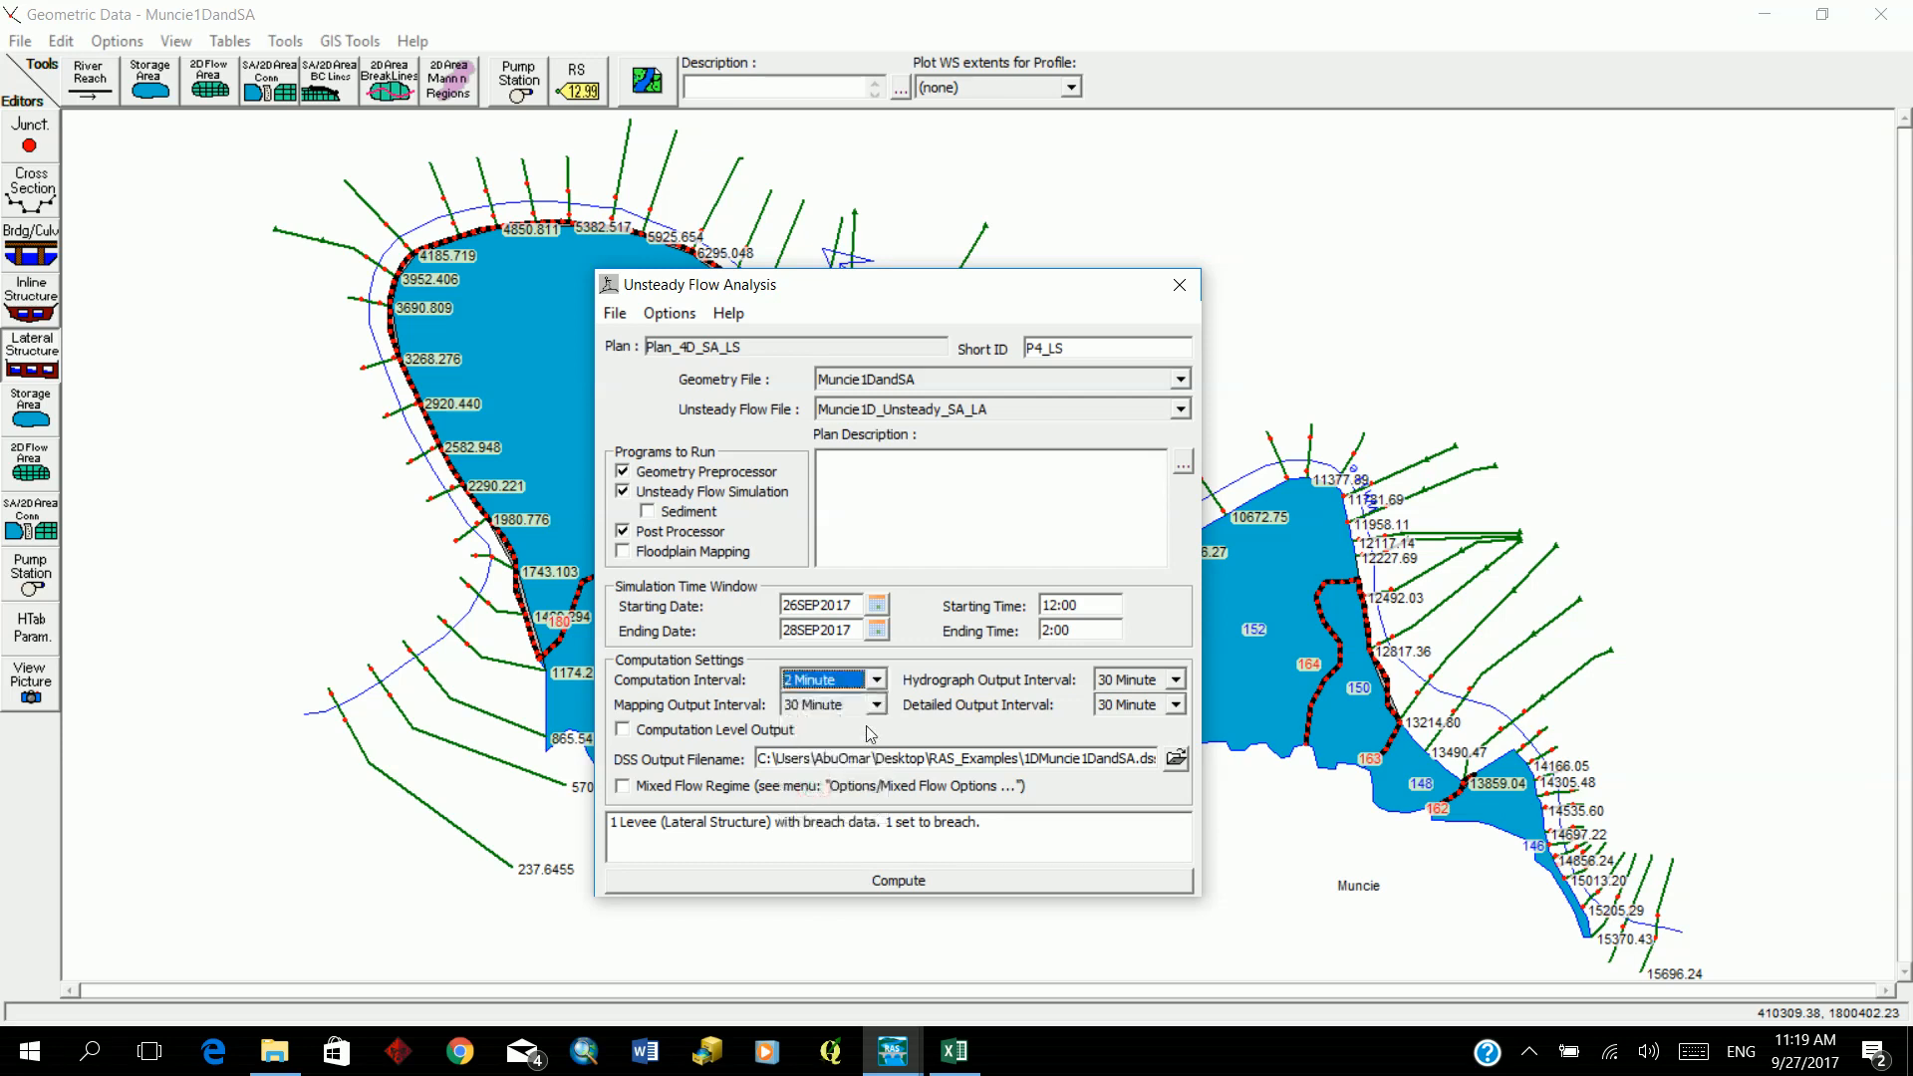
click(882, 881)
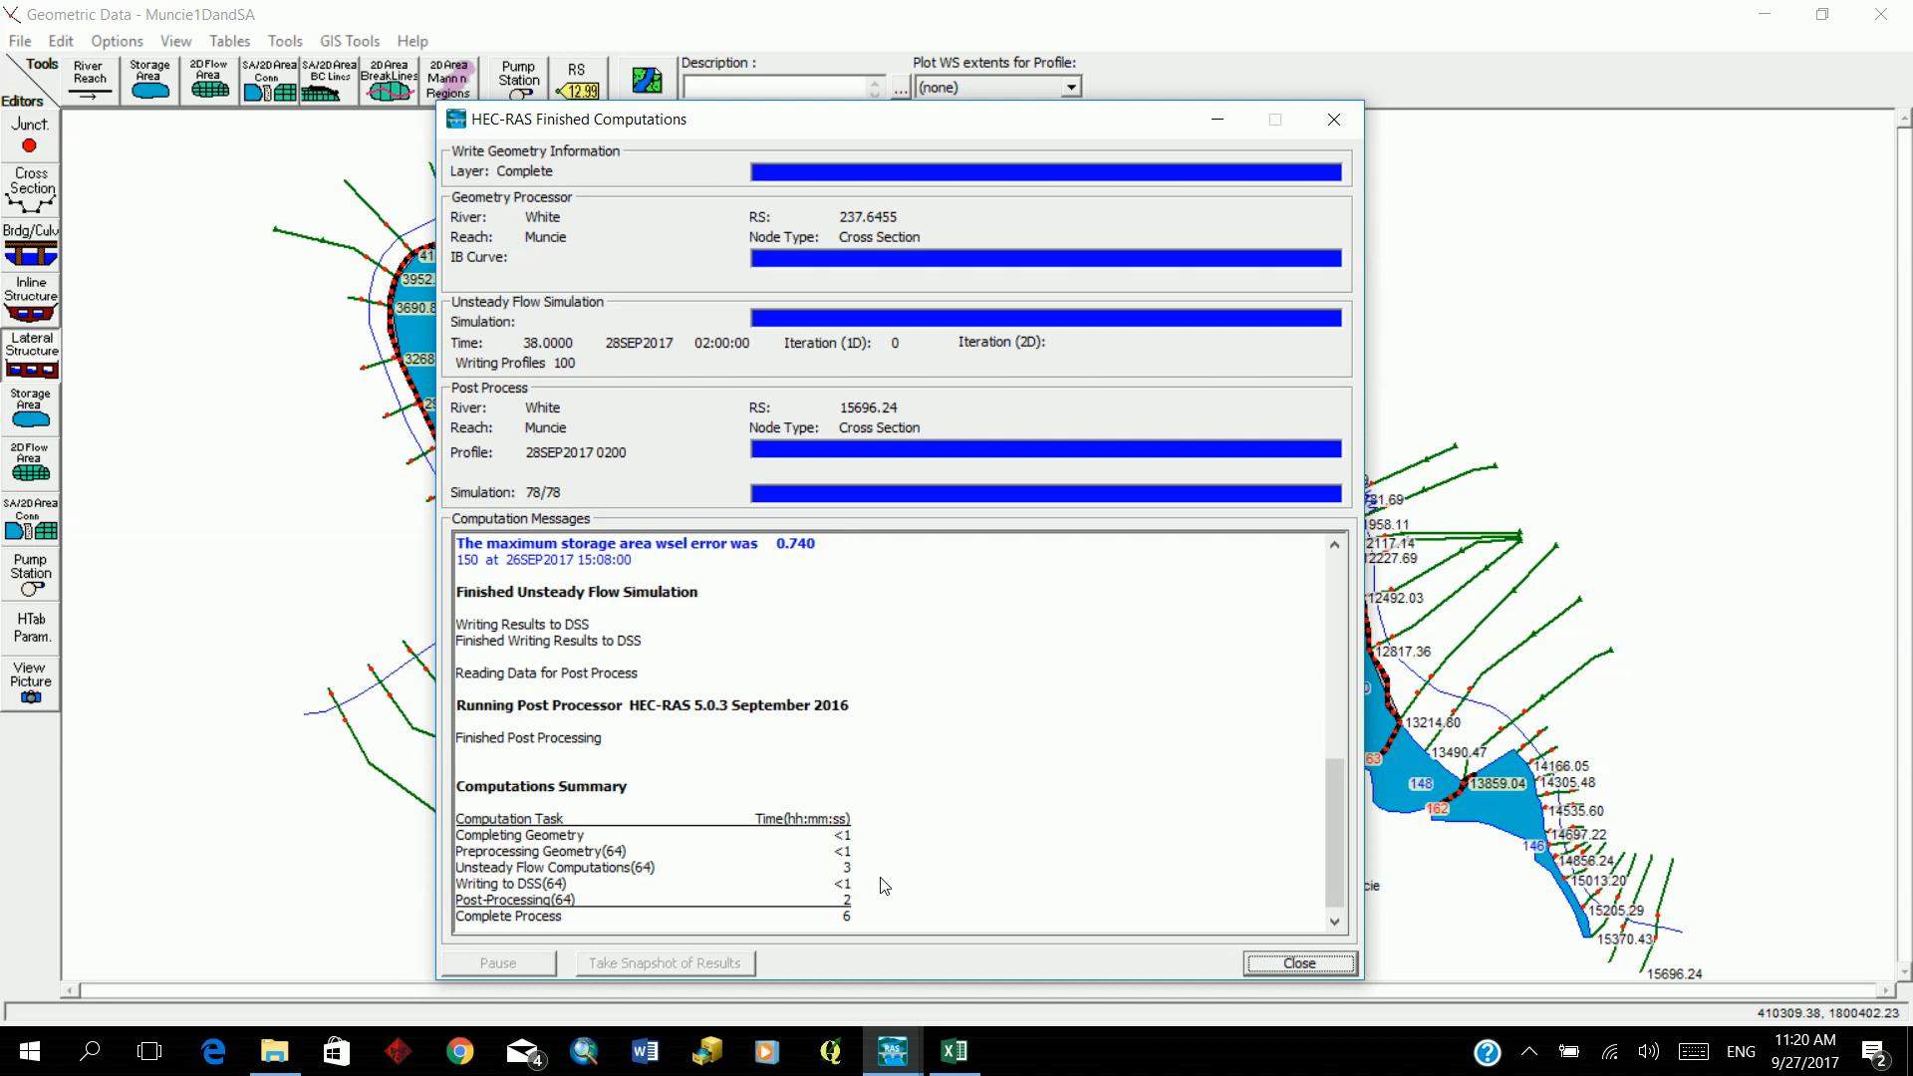
click(1350, 129)
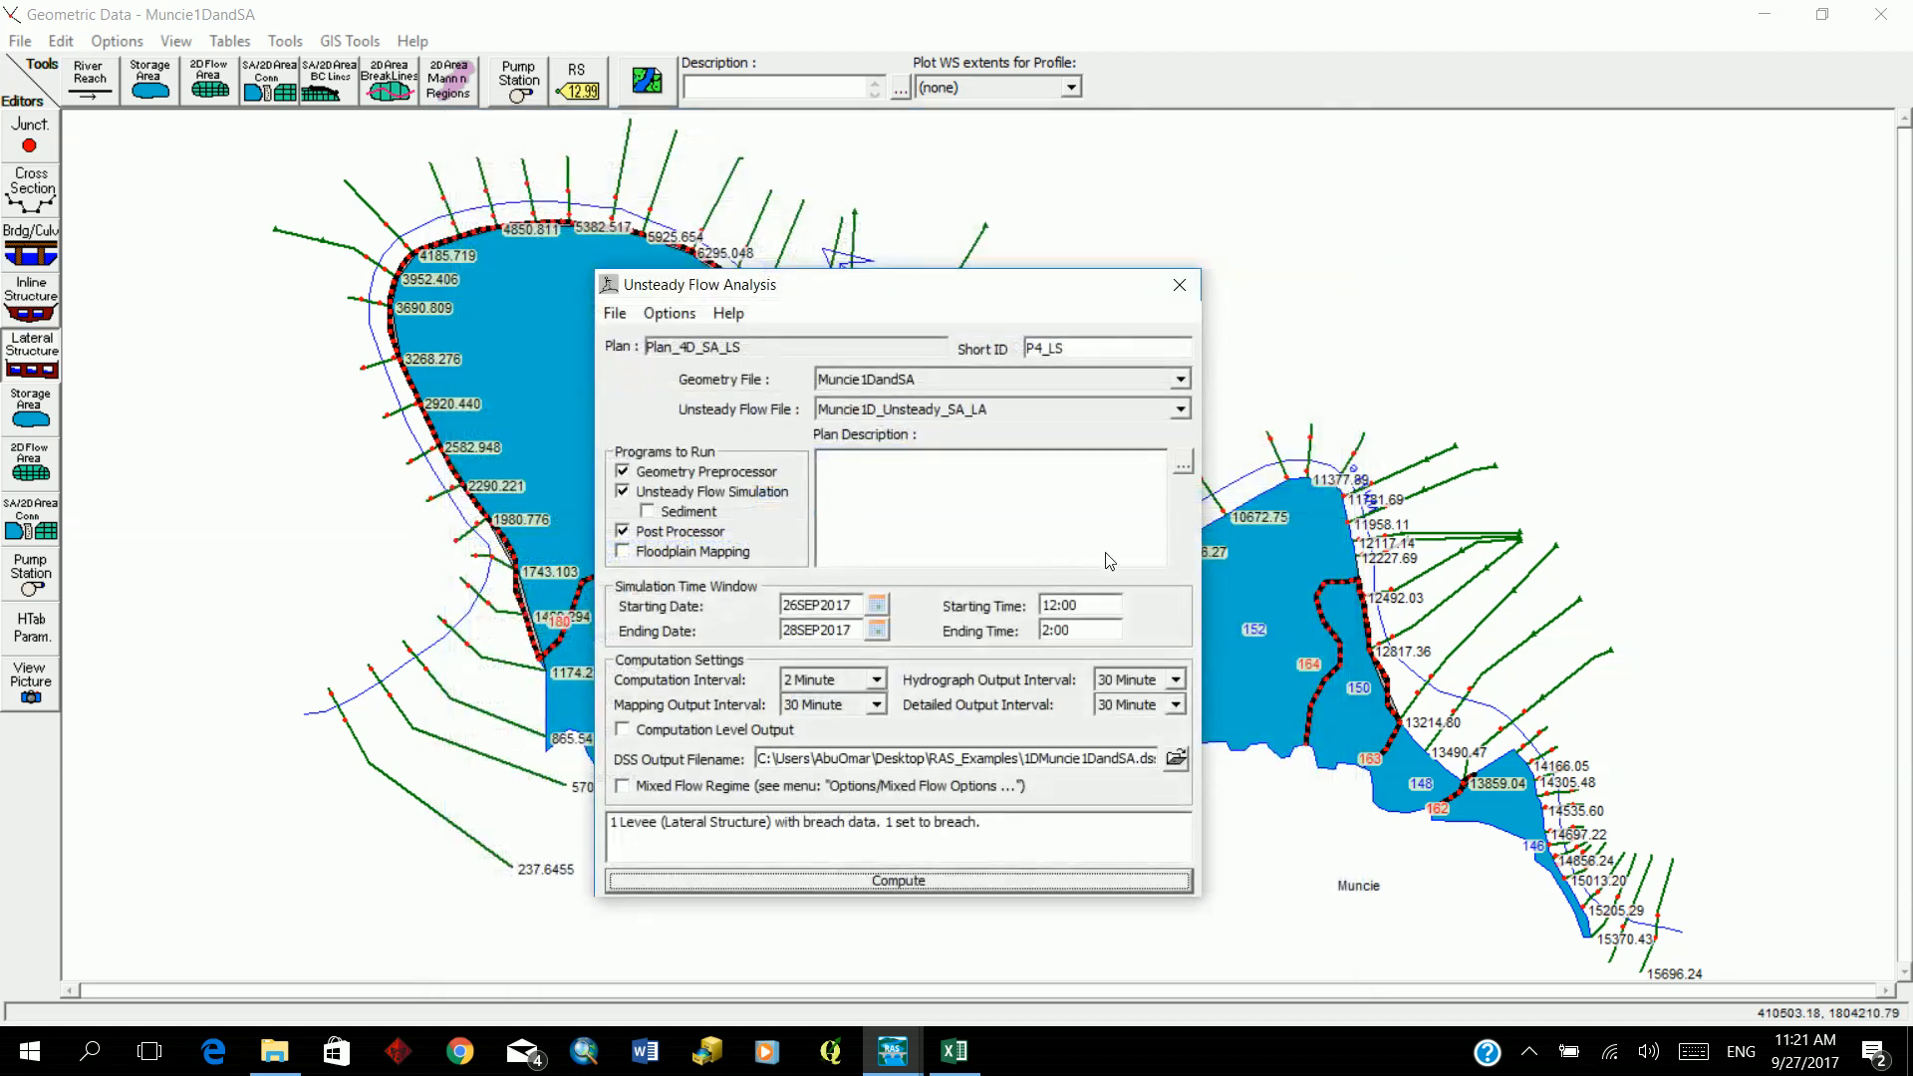
Step: Close the unsteady flow analysis and review lateral structure 13214 in the Lateral Structure Editor
click(1174, 286)
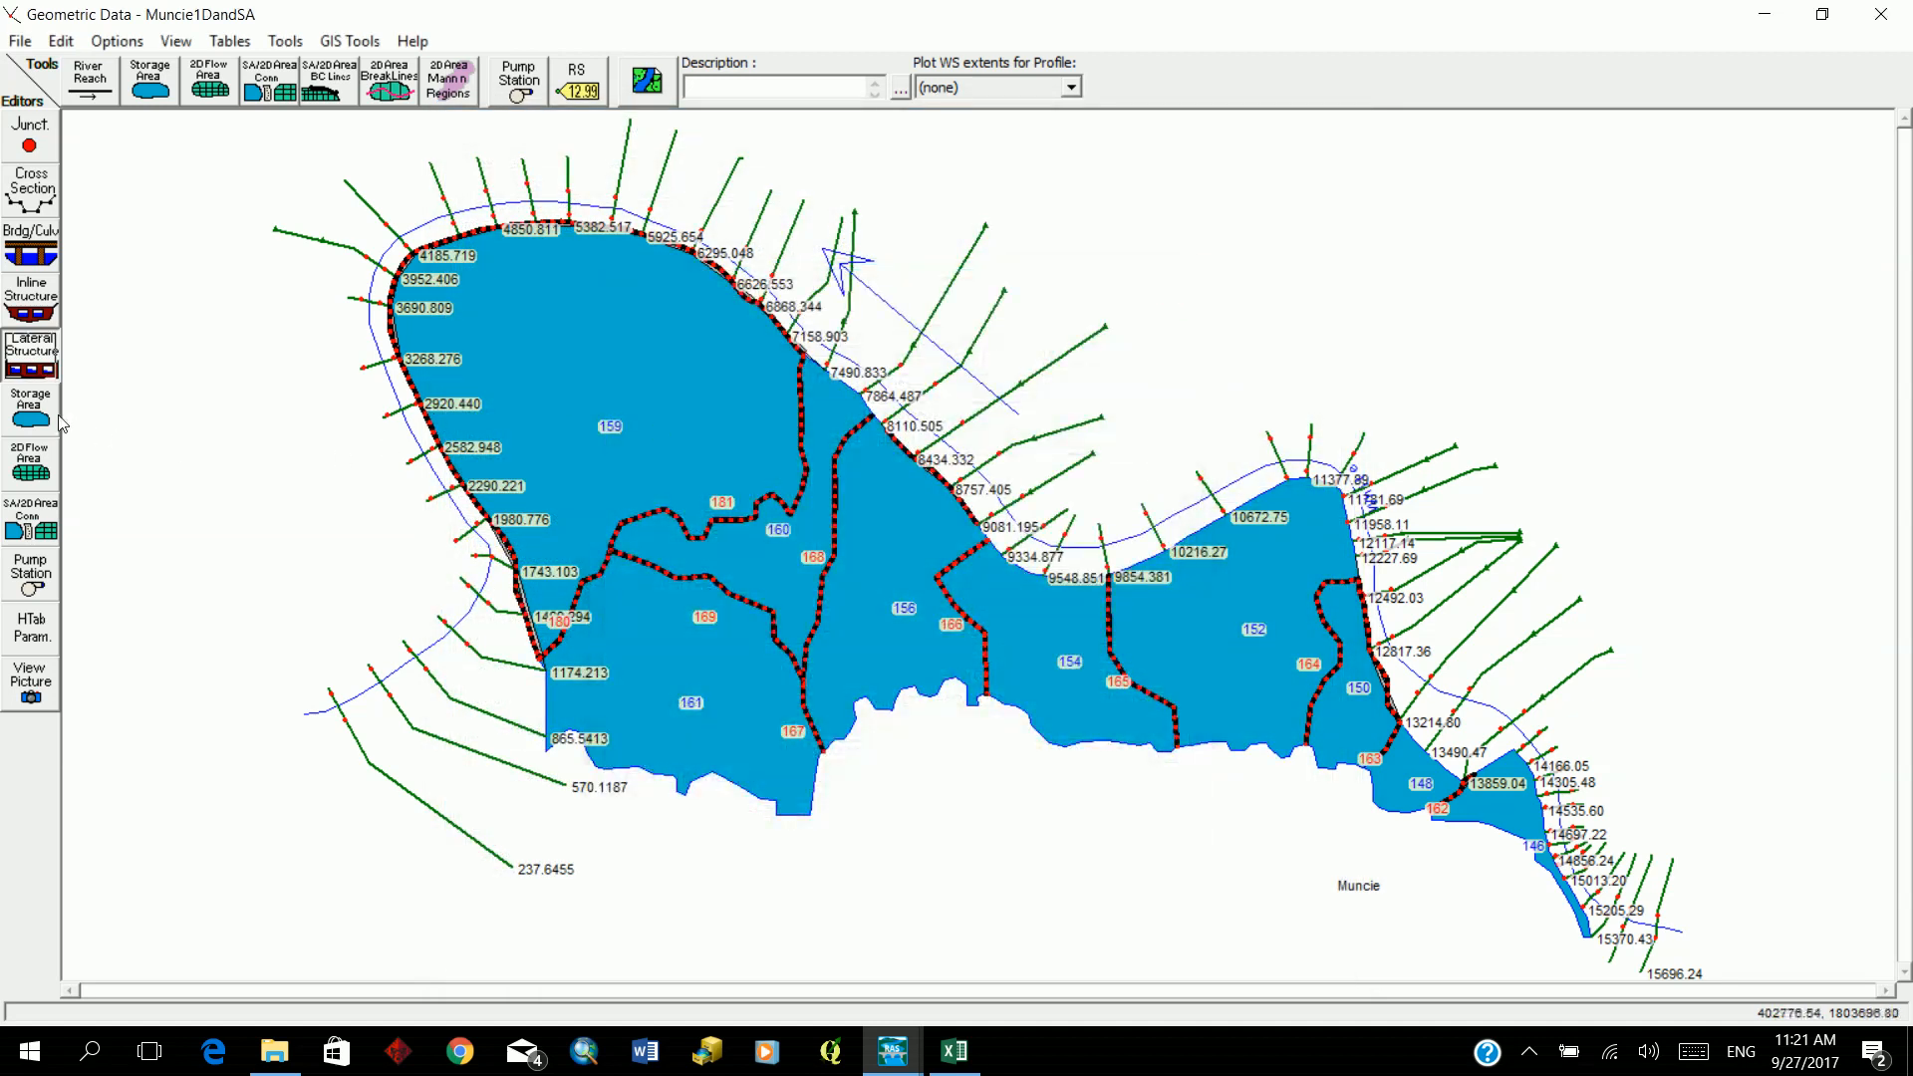
click(30, 359)
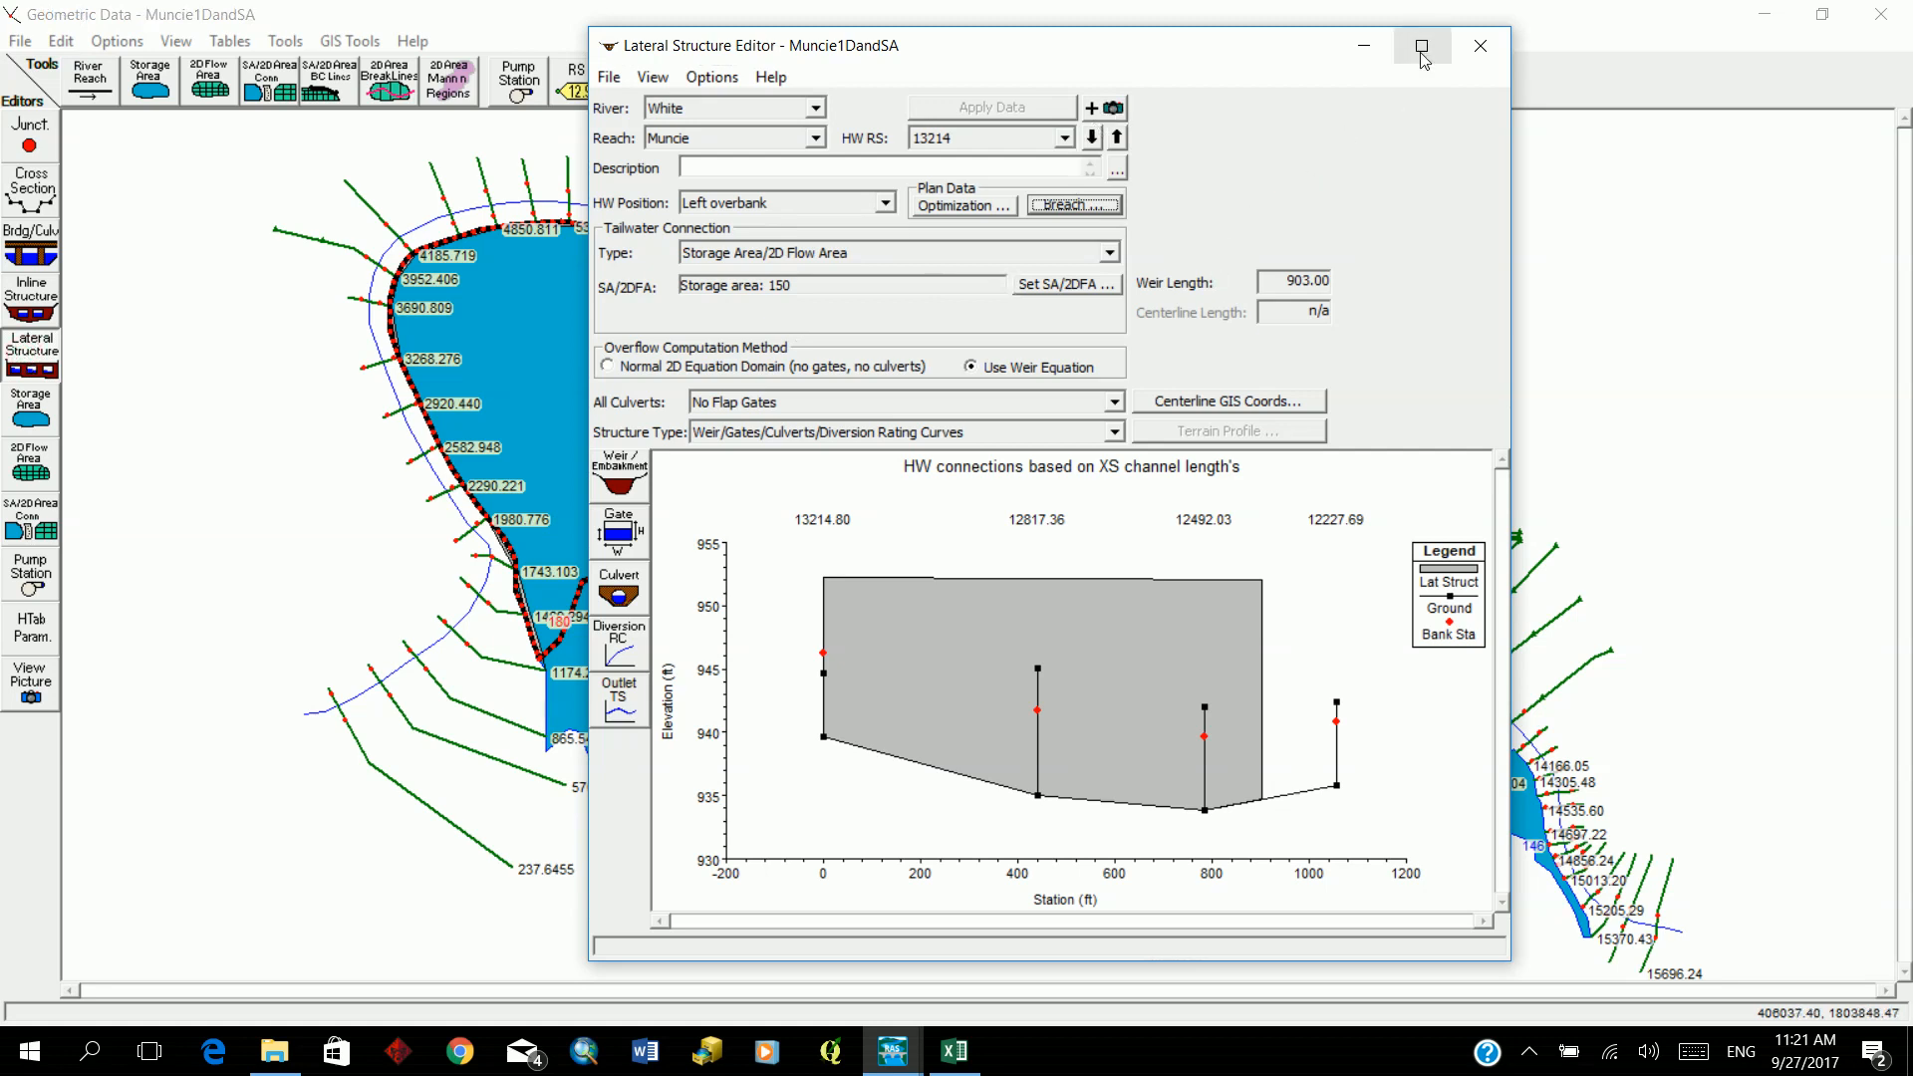
click(1472, 55)
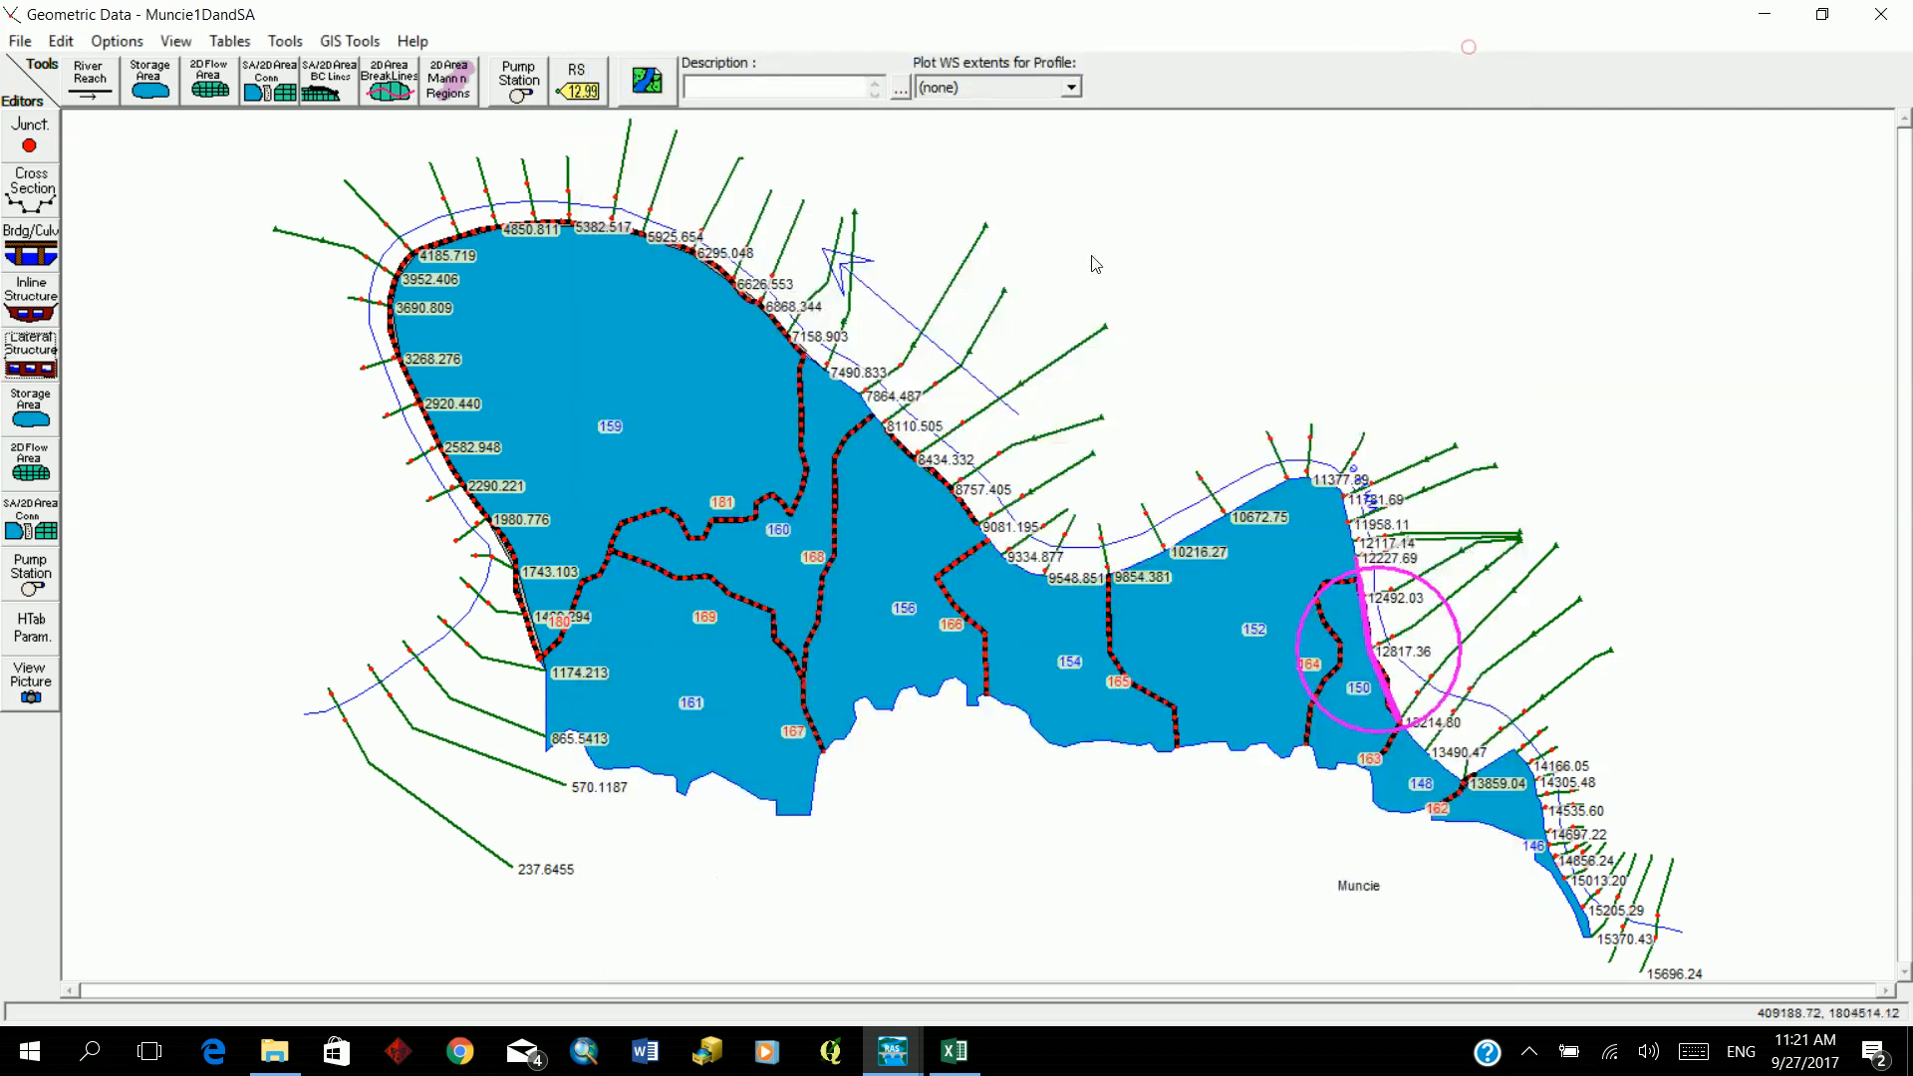
Step: Reopen the Lateral Structure Editor enlarged, review lateral structures 9000 and 7300, and close the editor
click(40, 372)
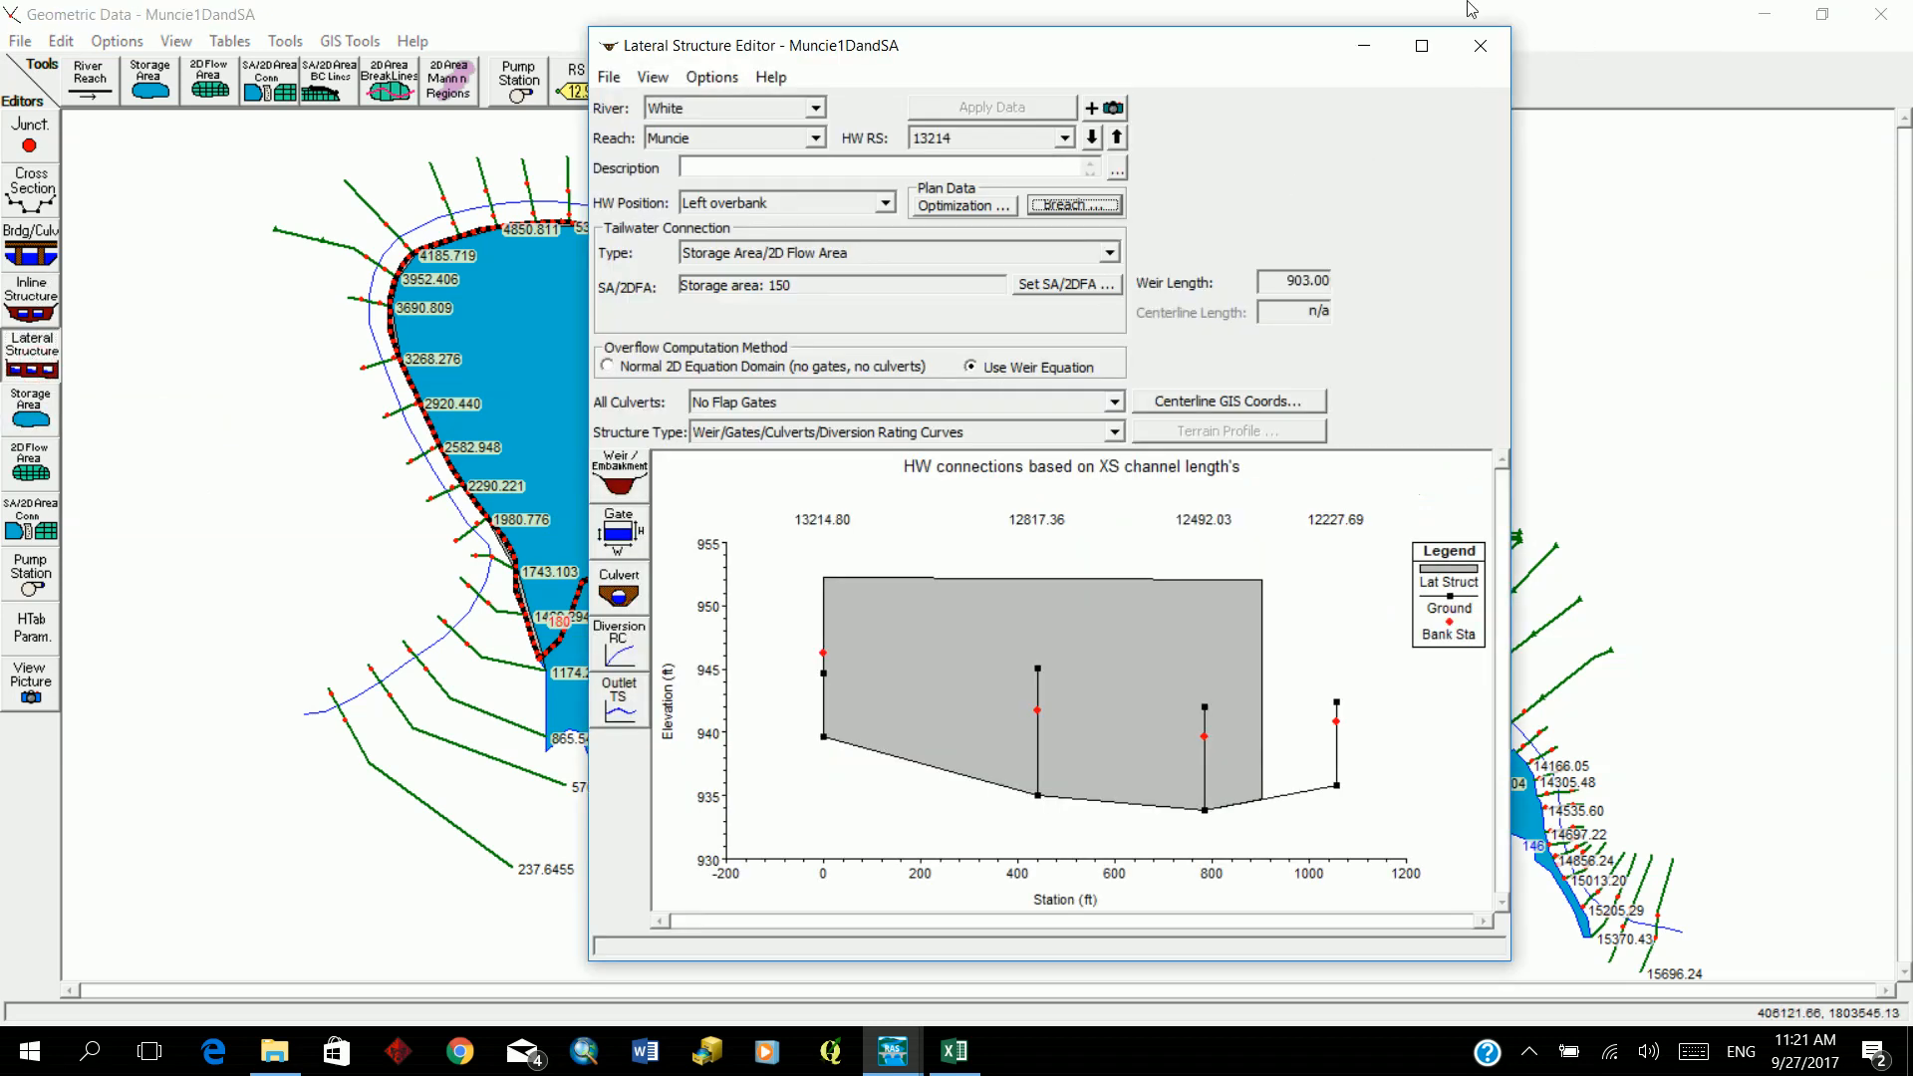
click(1422, 45)
click(476, 104)
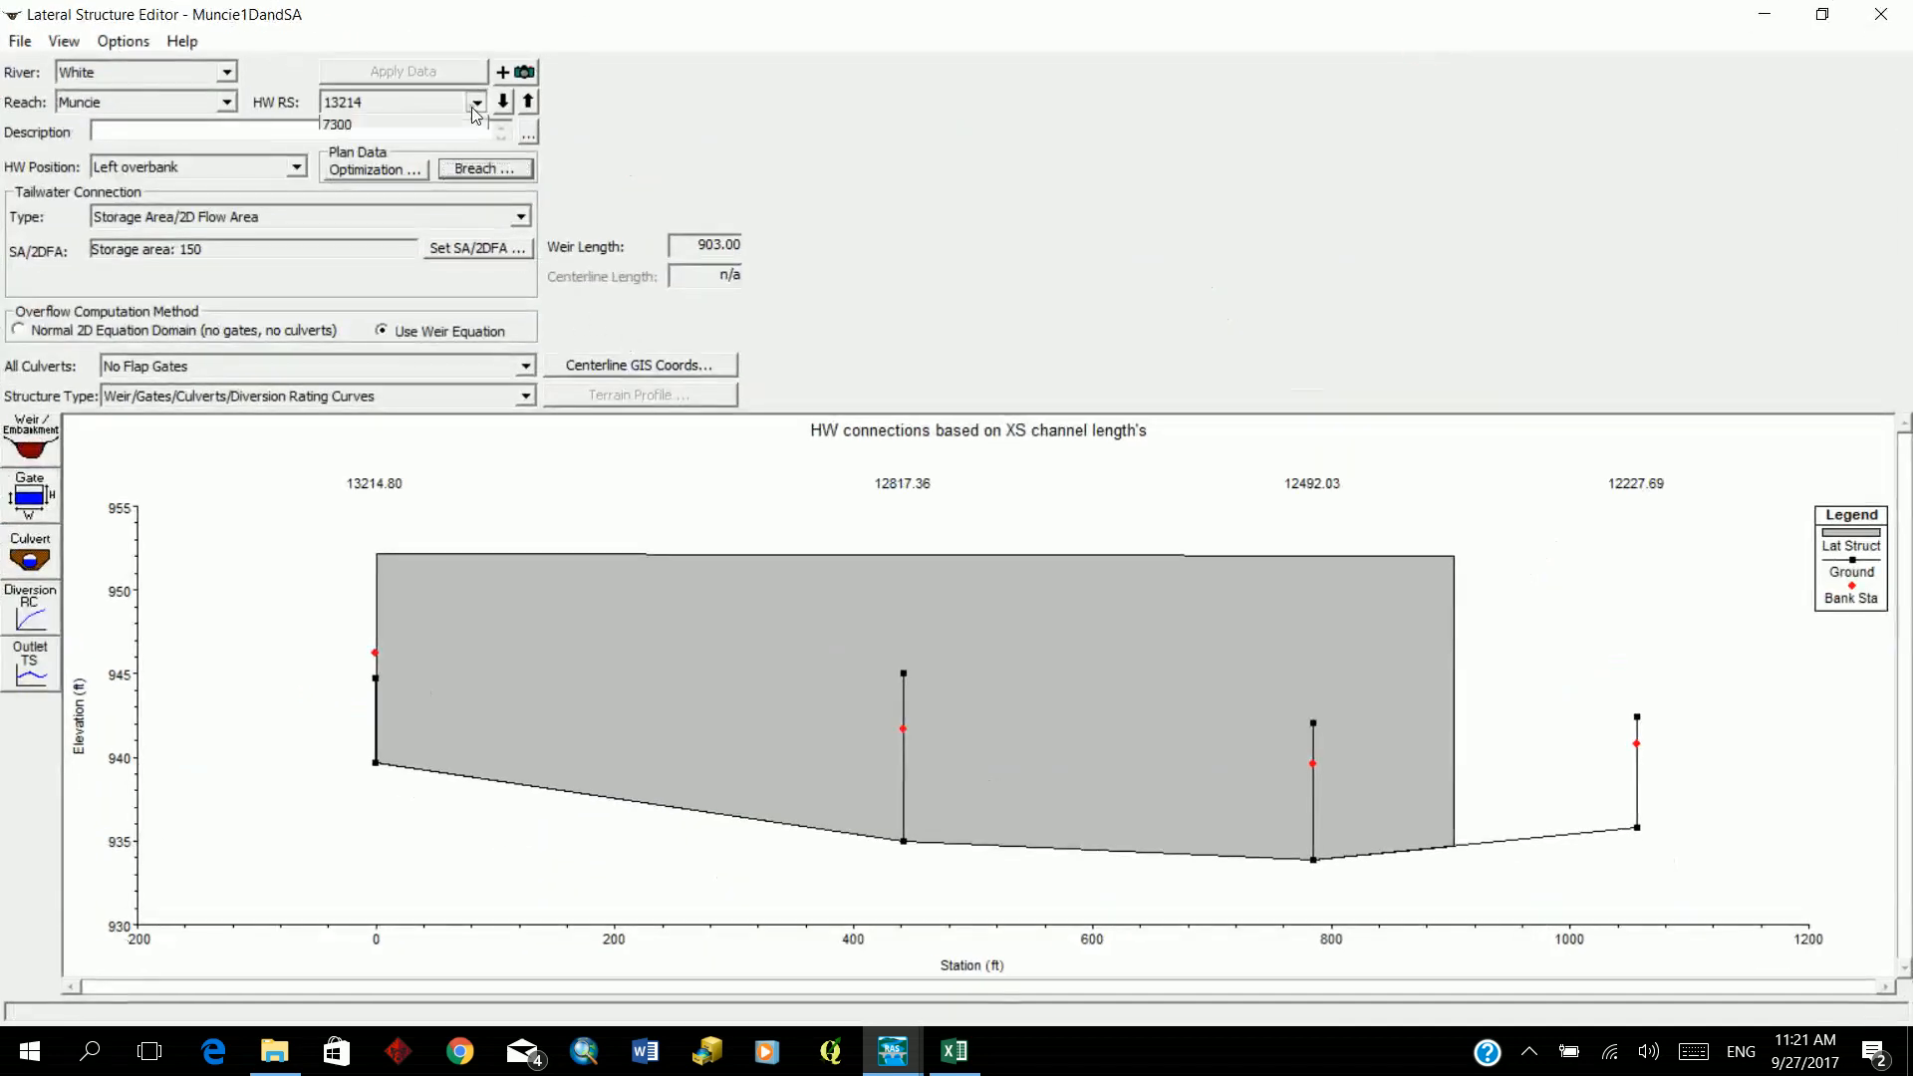
click(450, 135)
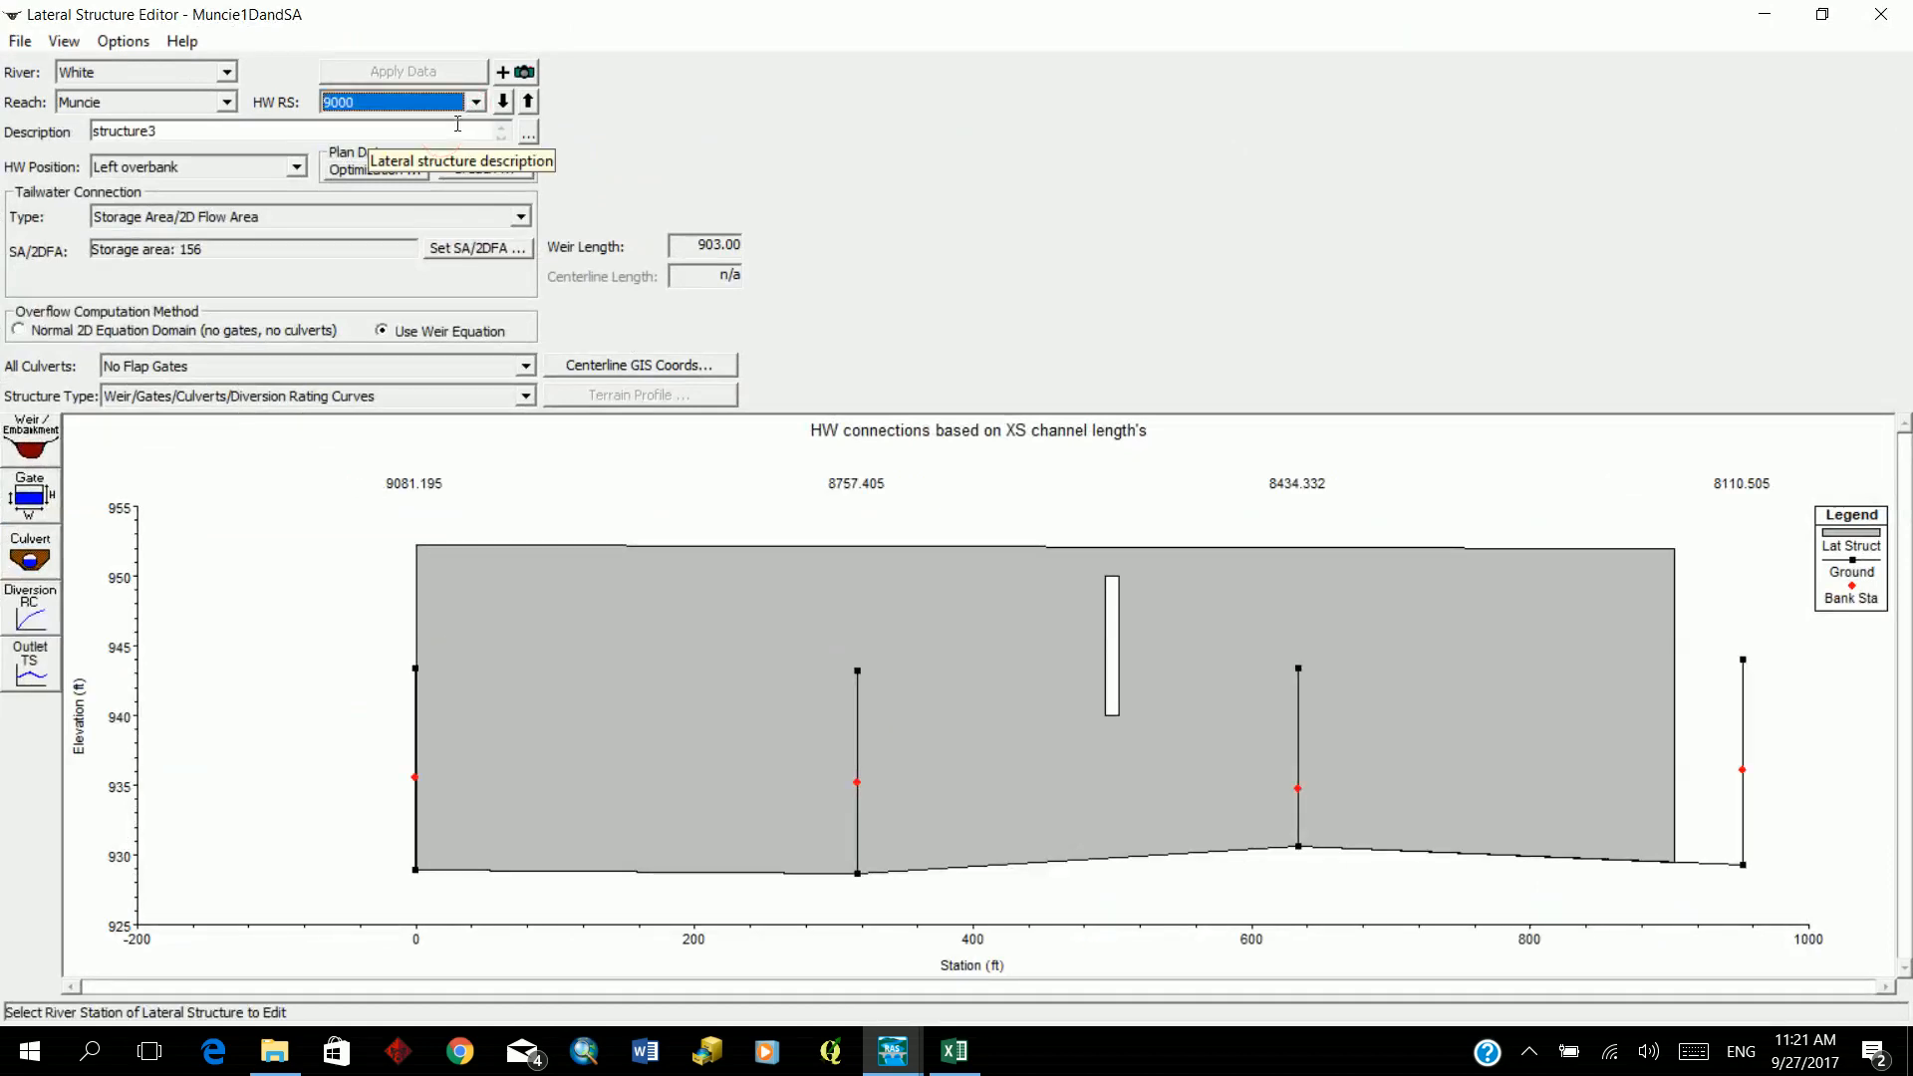
click(477, 102)
click(446, 154)
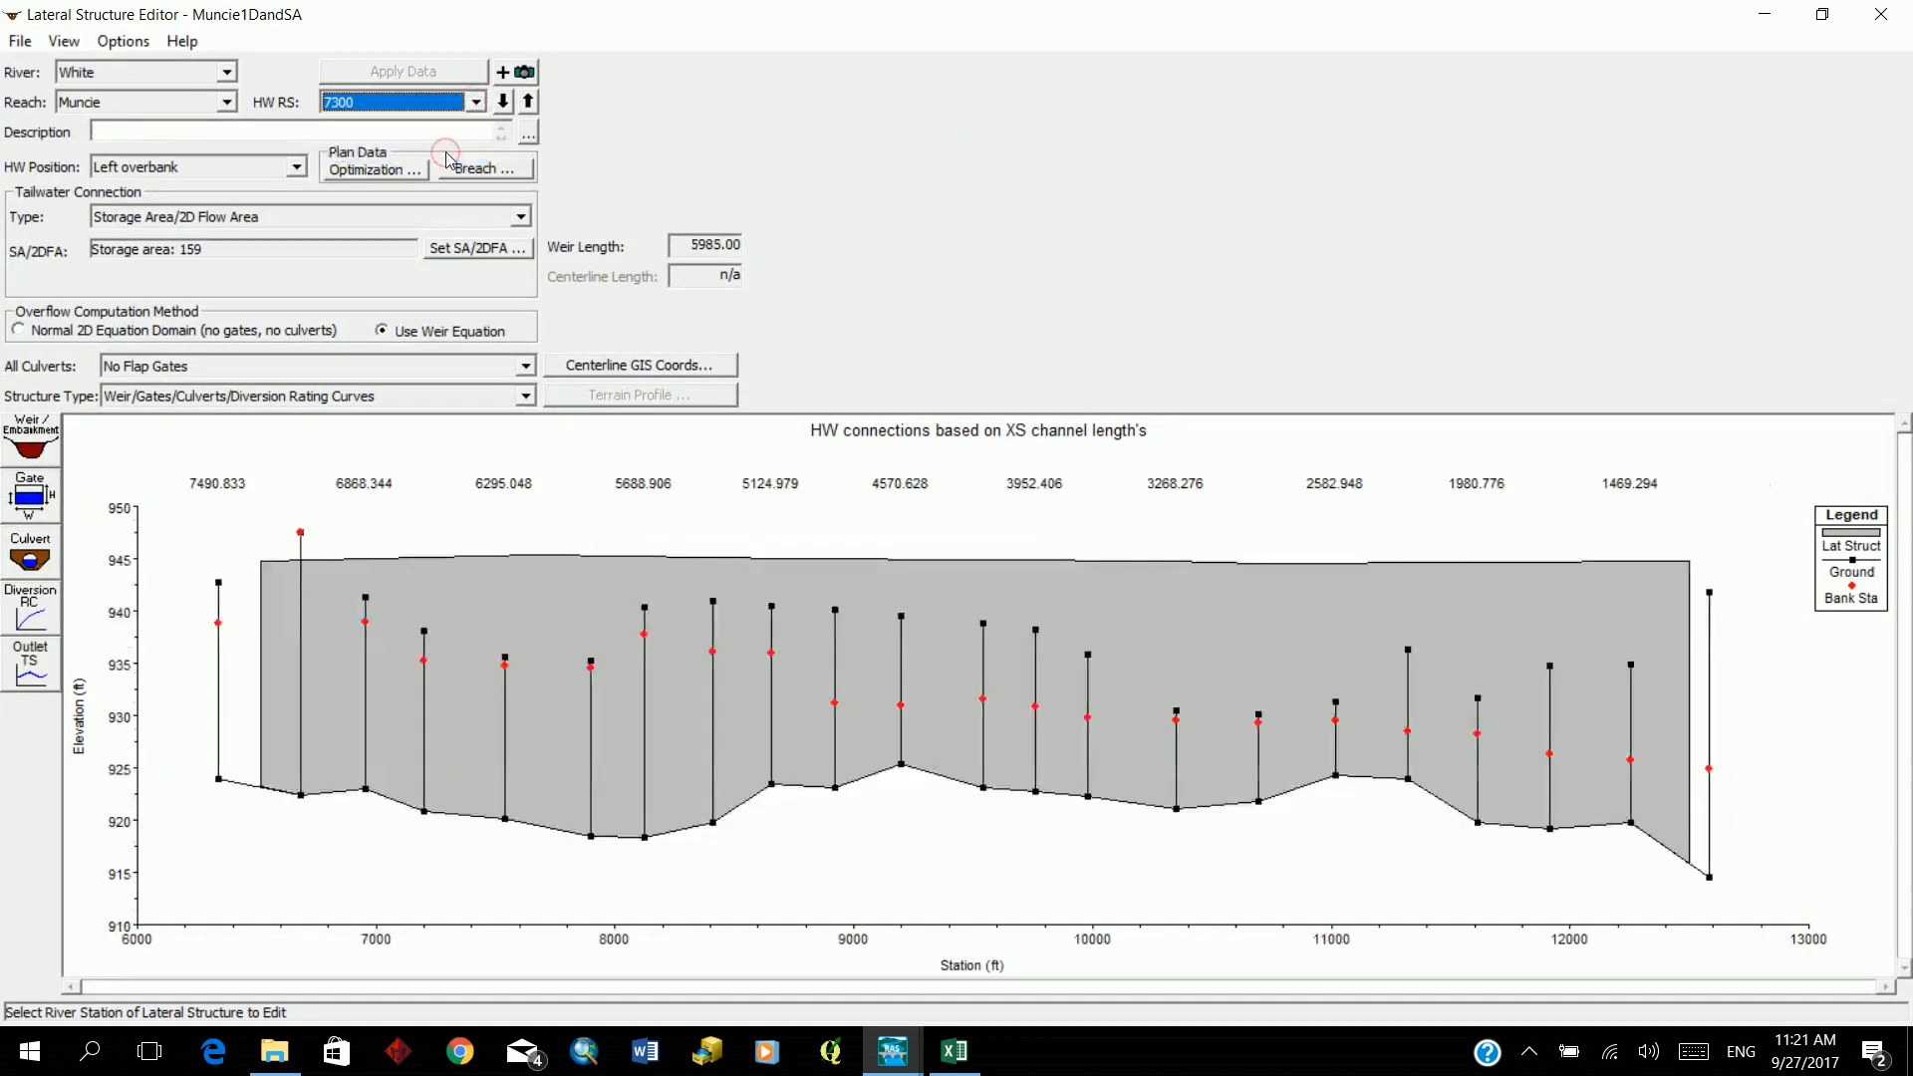
click(1893, 33)
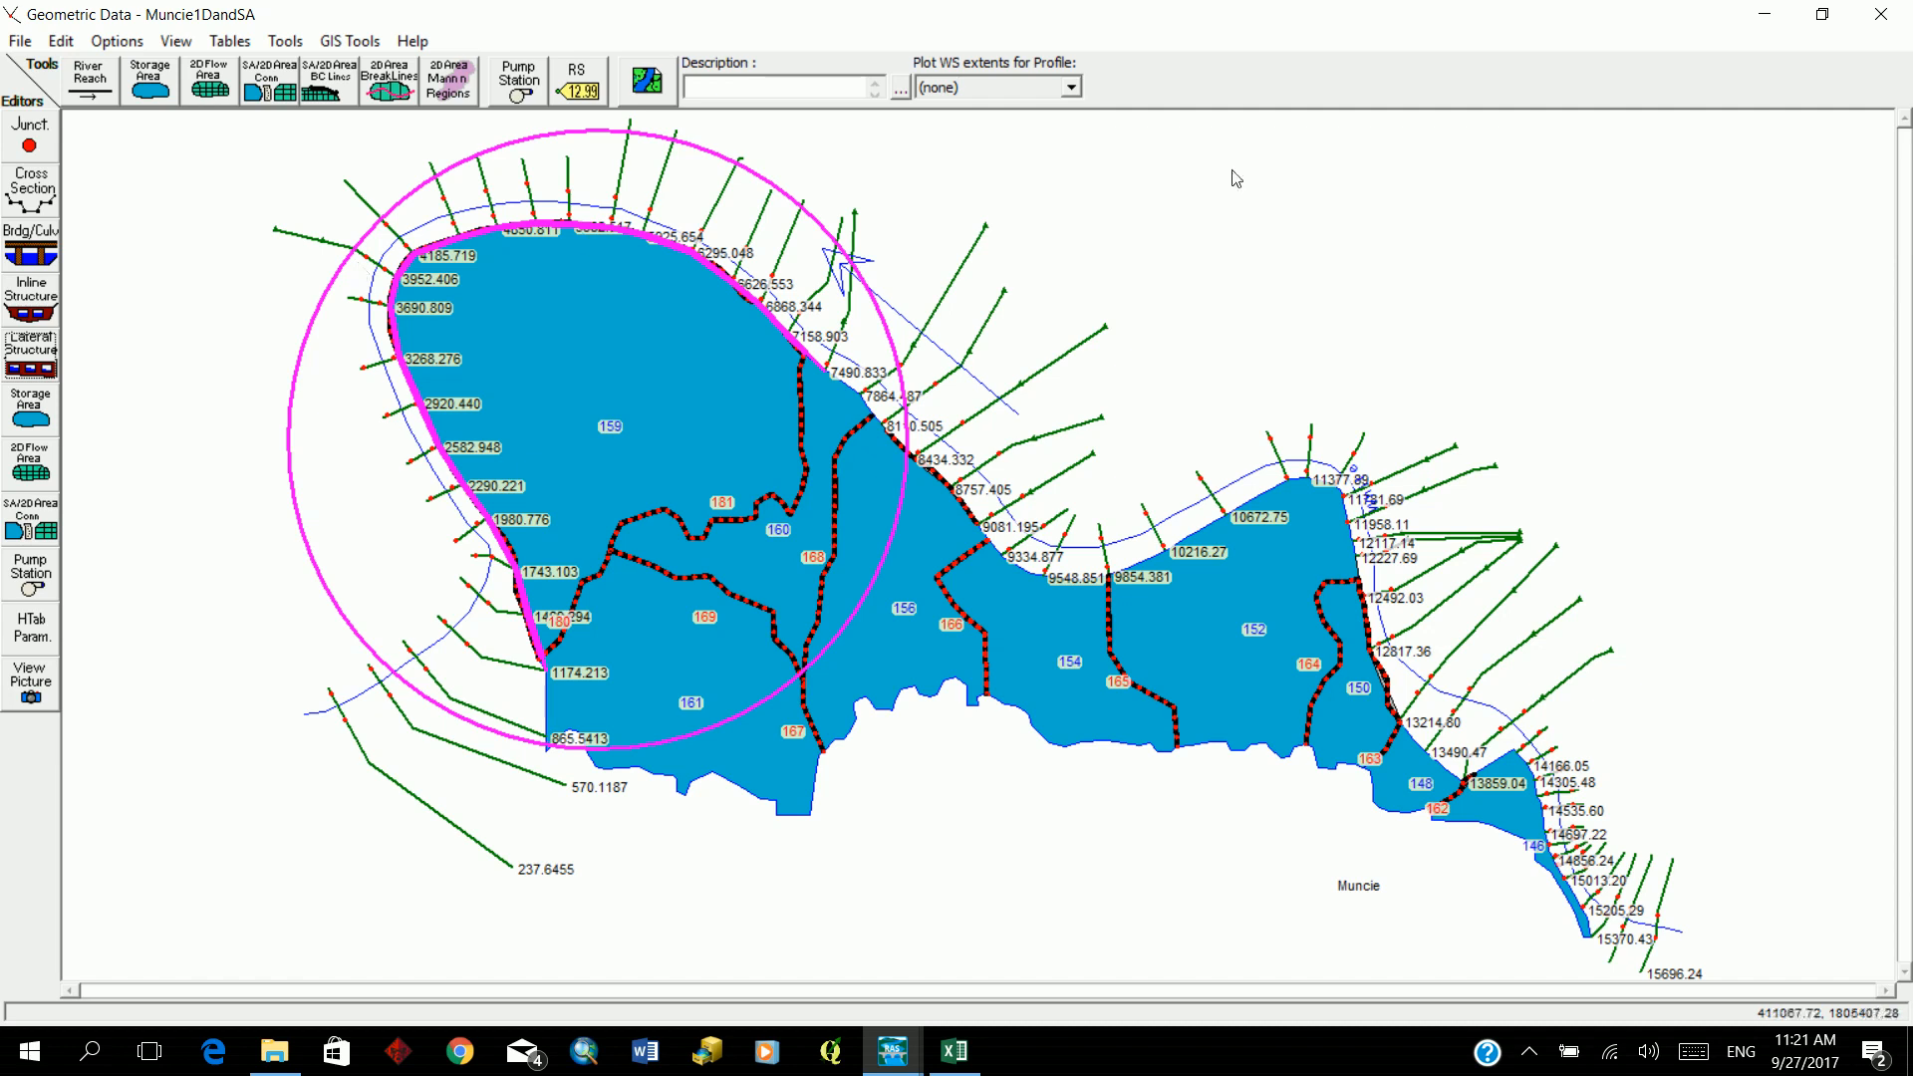
Step: Open the water surface profile plot of Plan_4D_SA_LS, animate it through the whole simulation period, and close it
click(1765, 14)
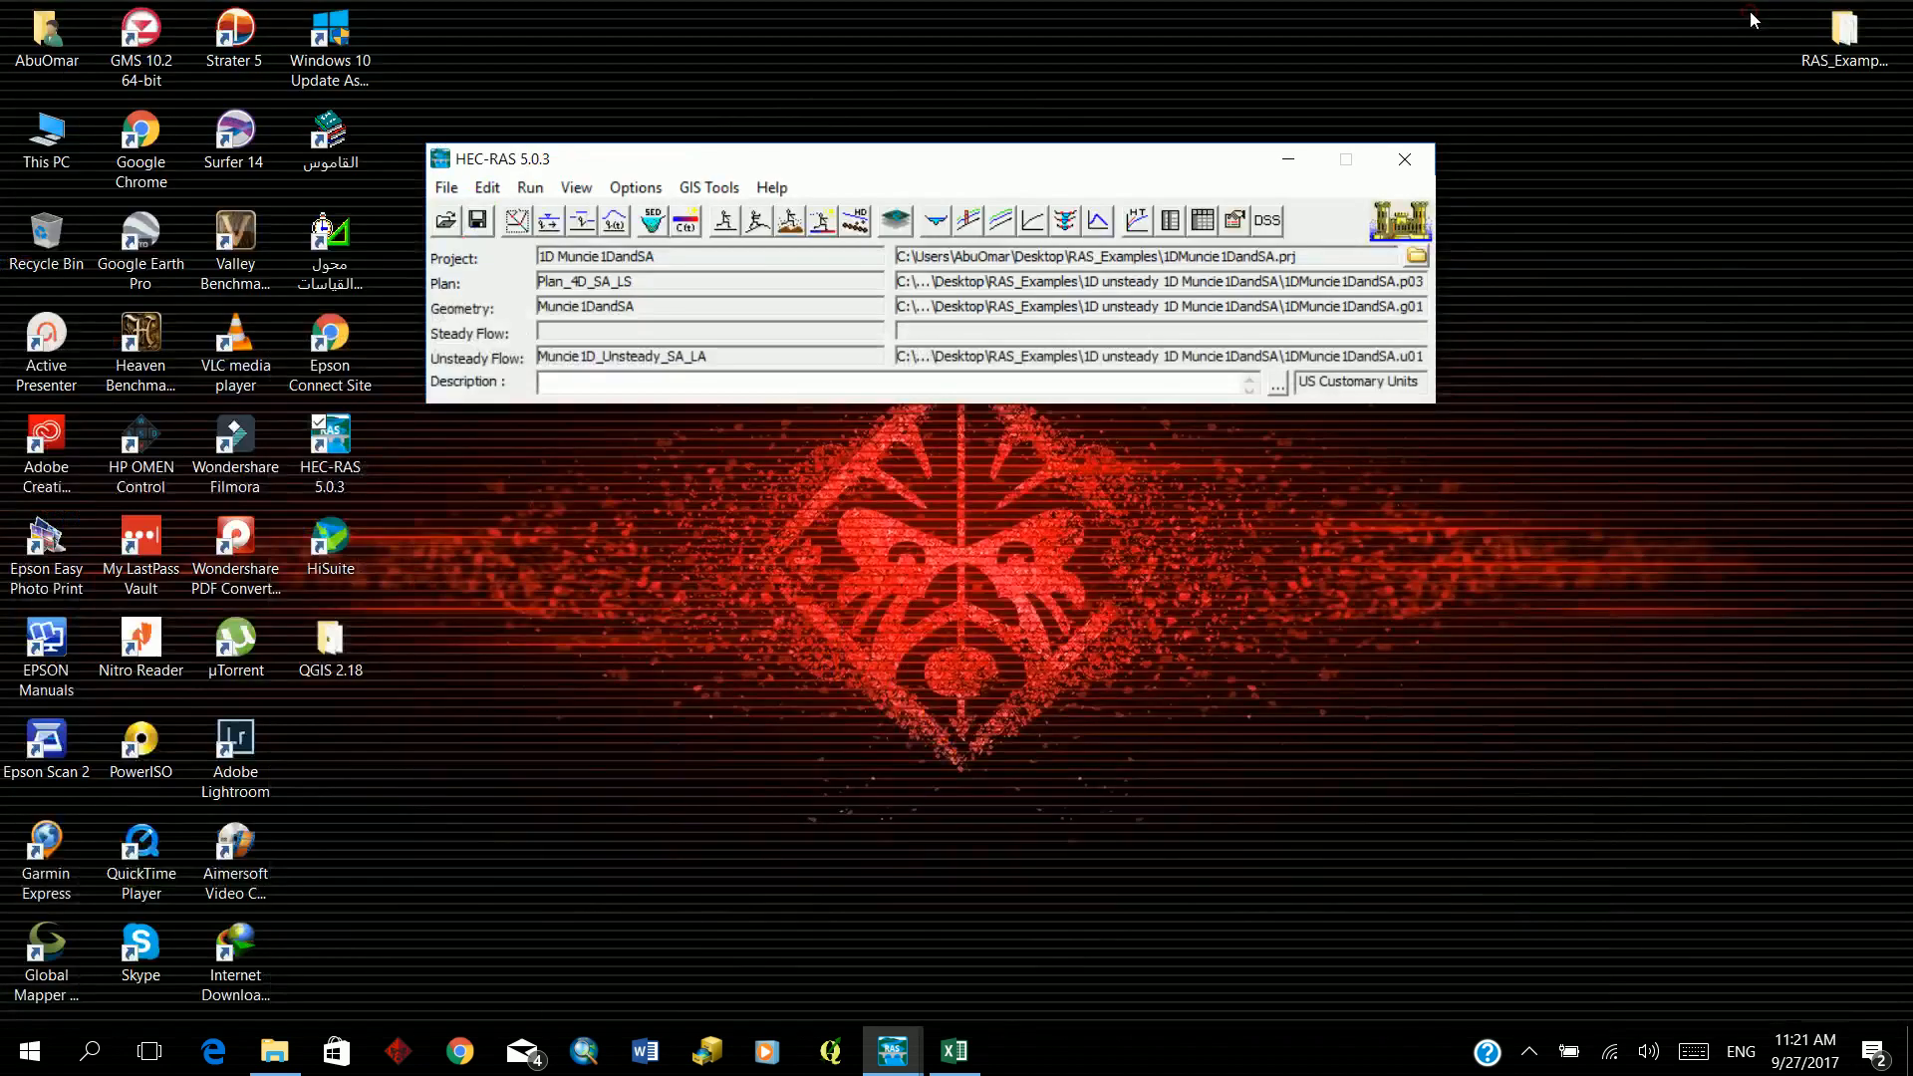
click(970, 223)
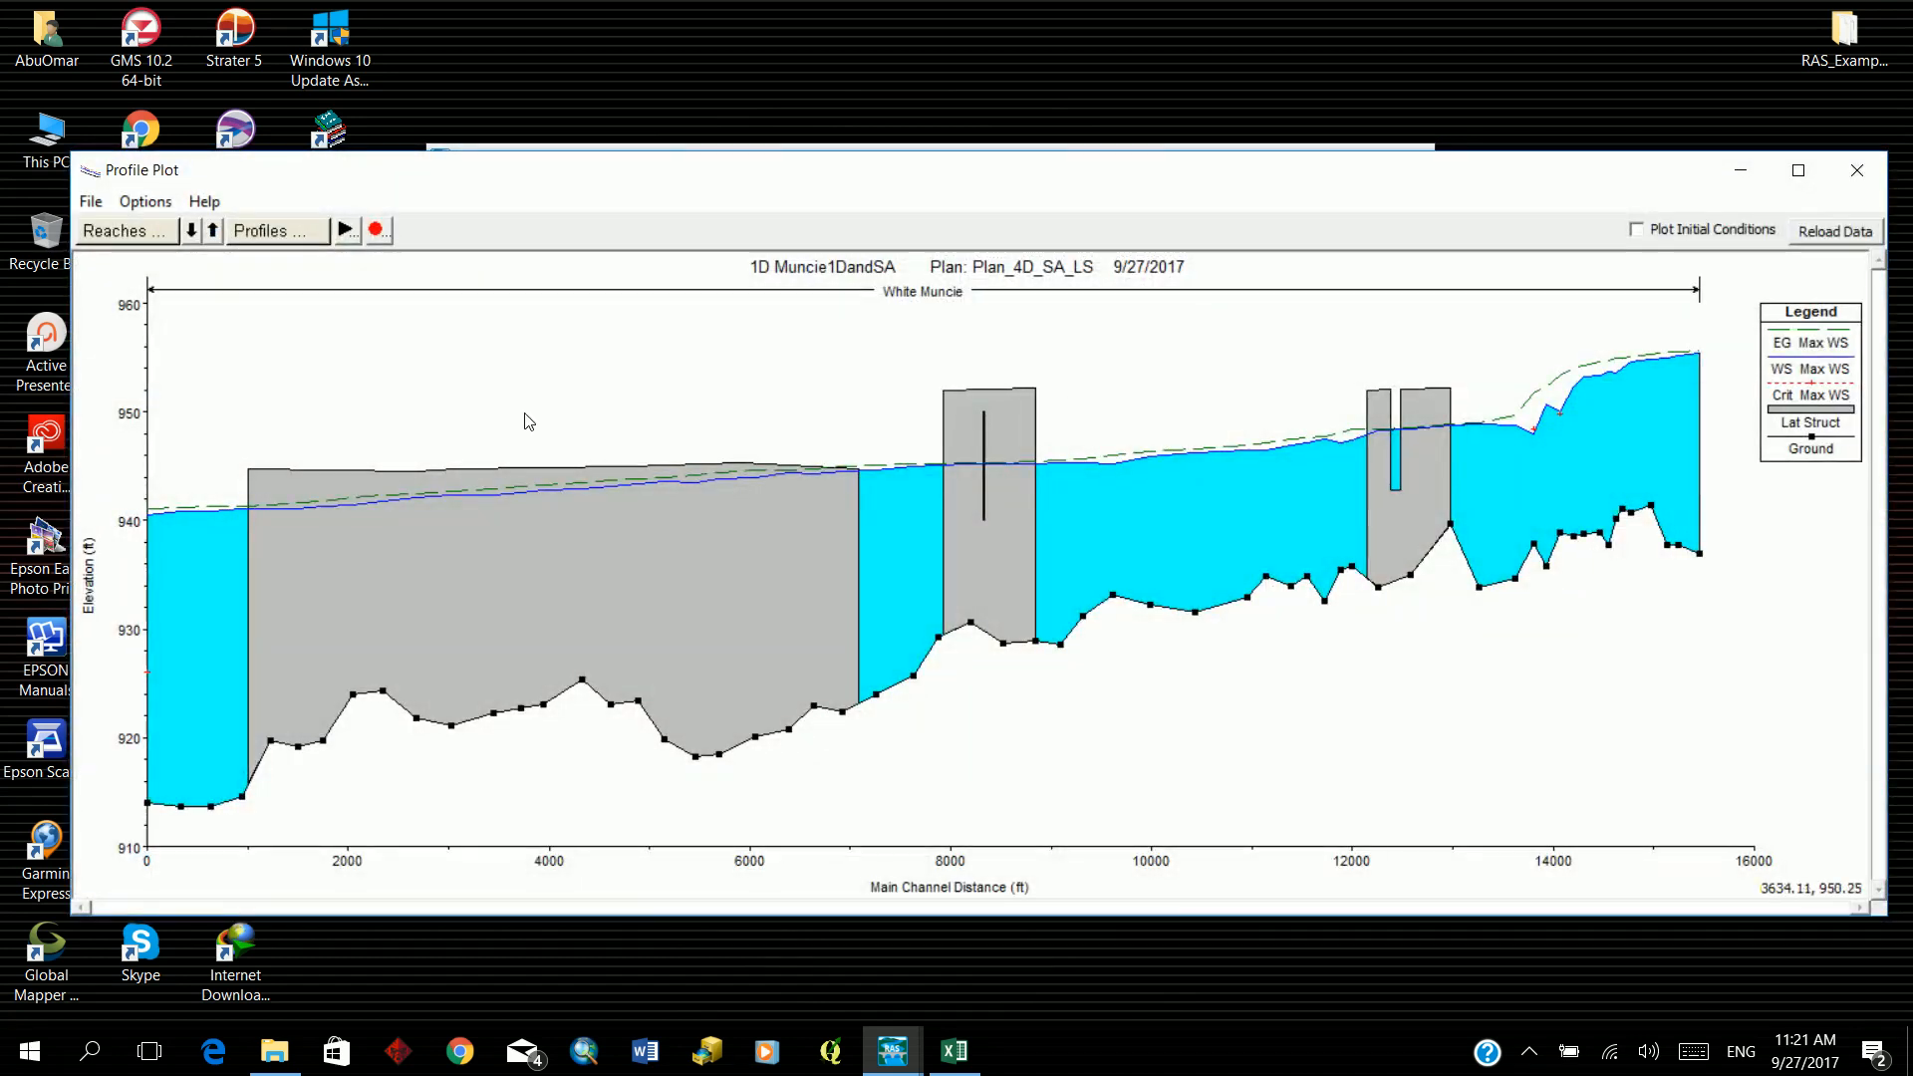
click(348, 232)
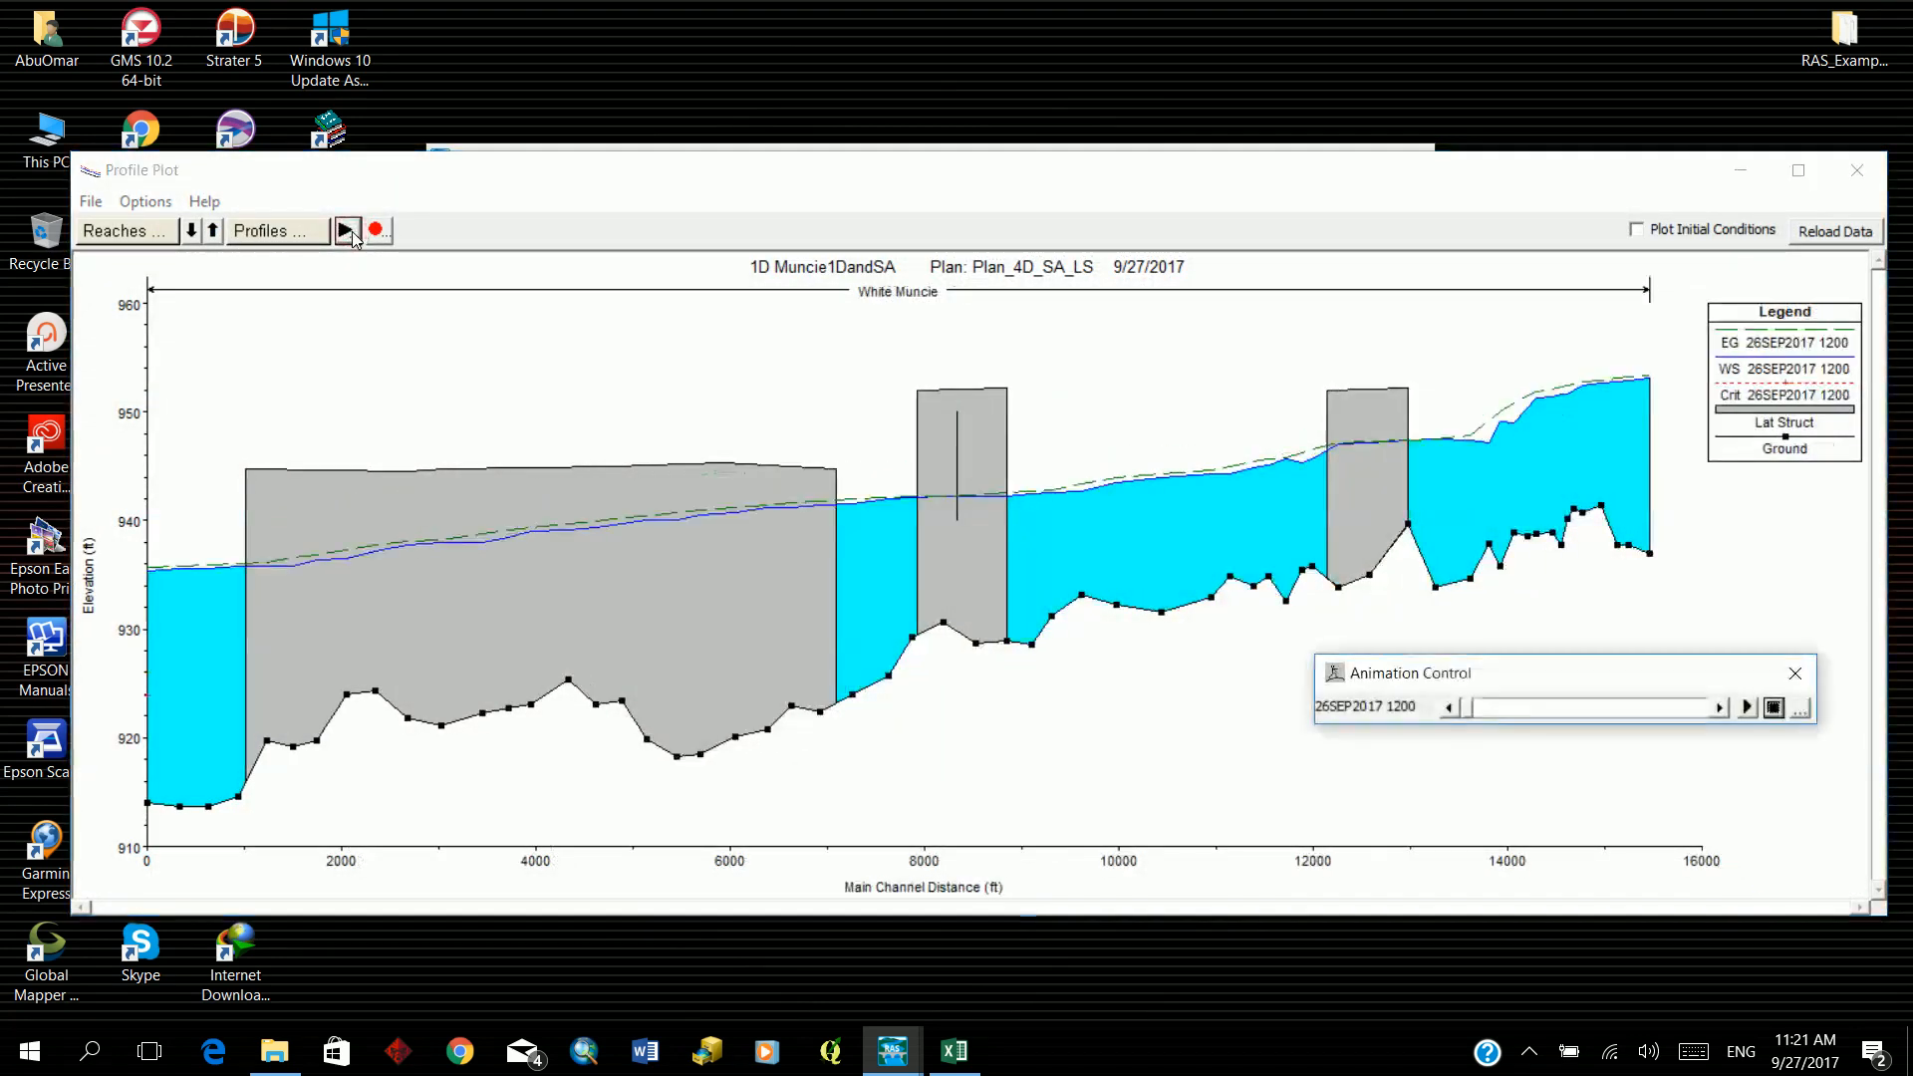
click(1749, 708)
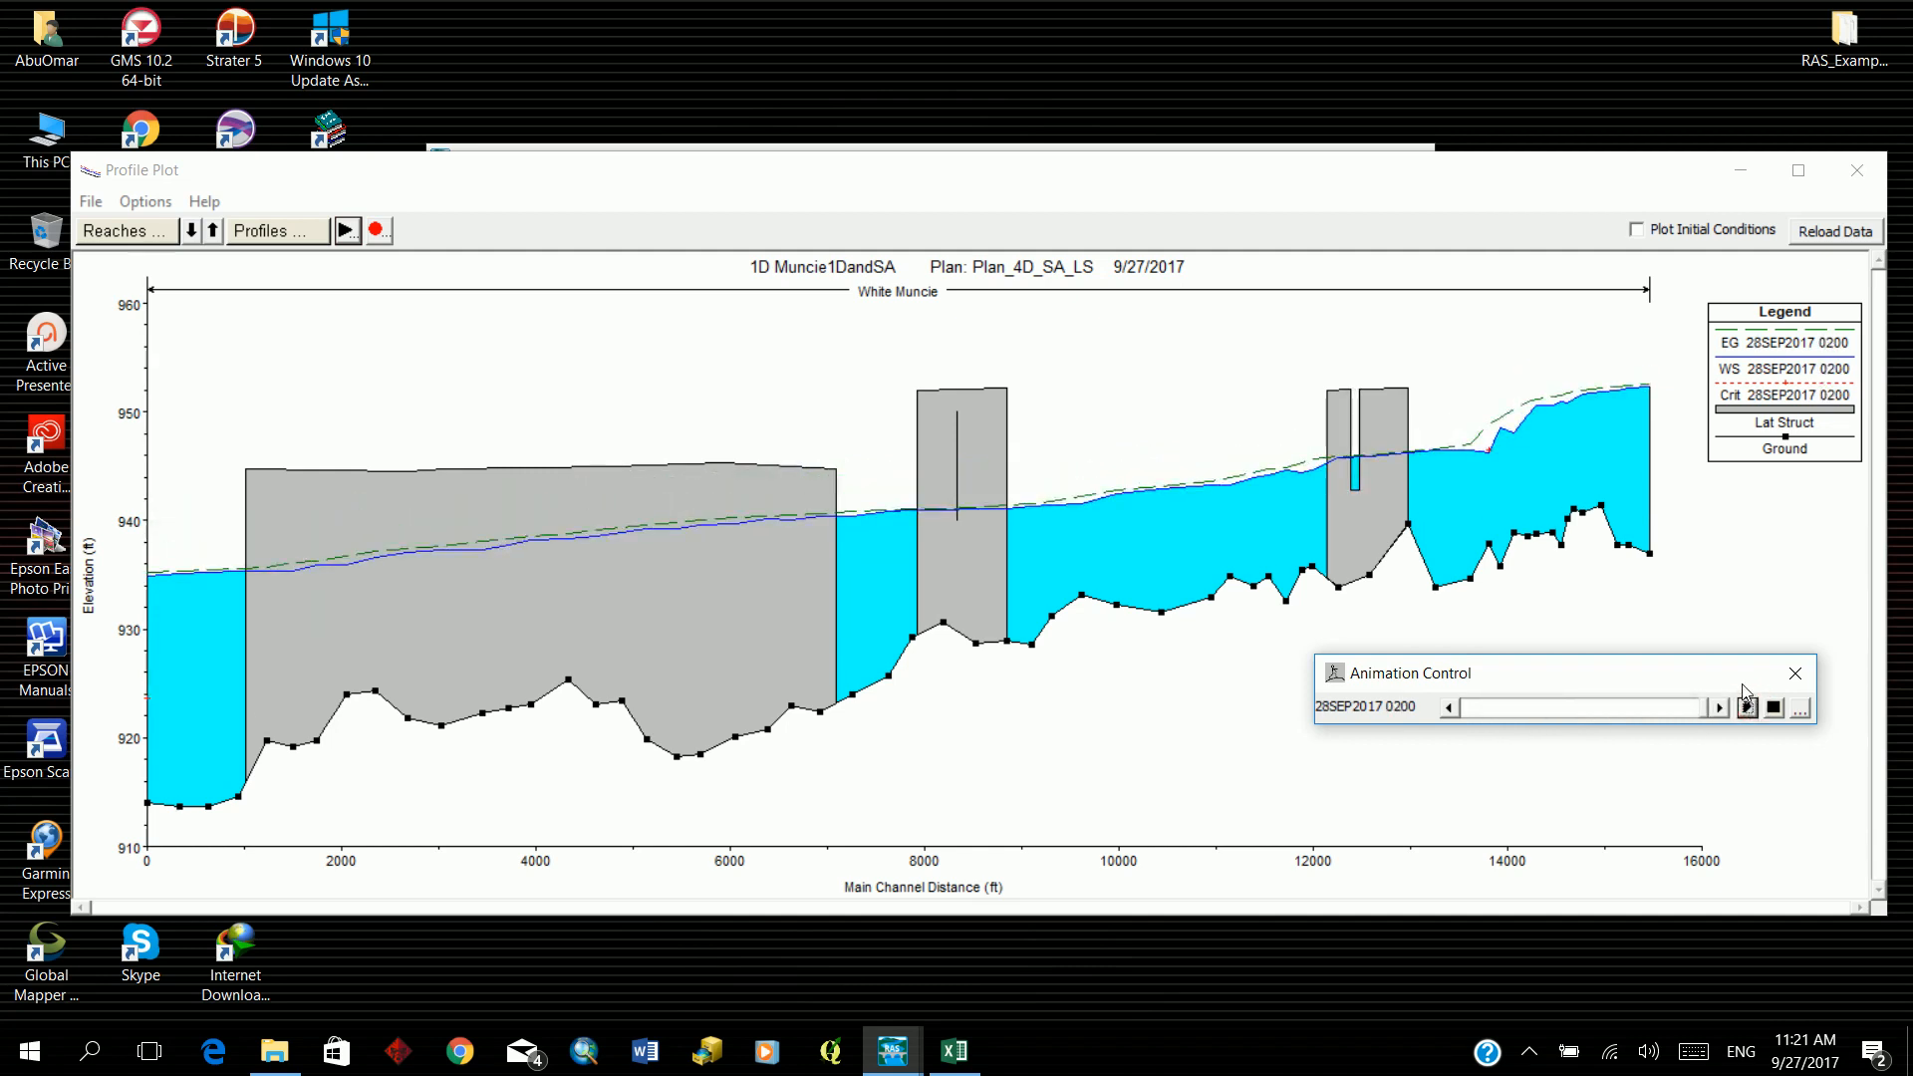
click(1854, 172)
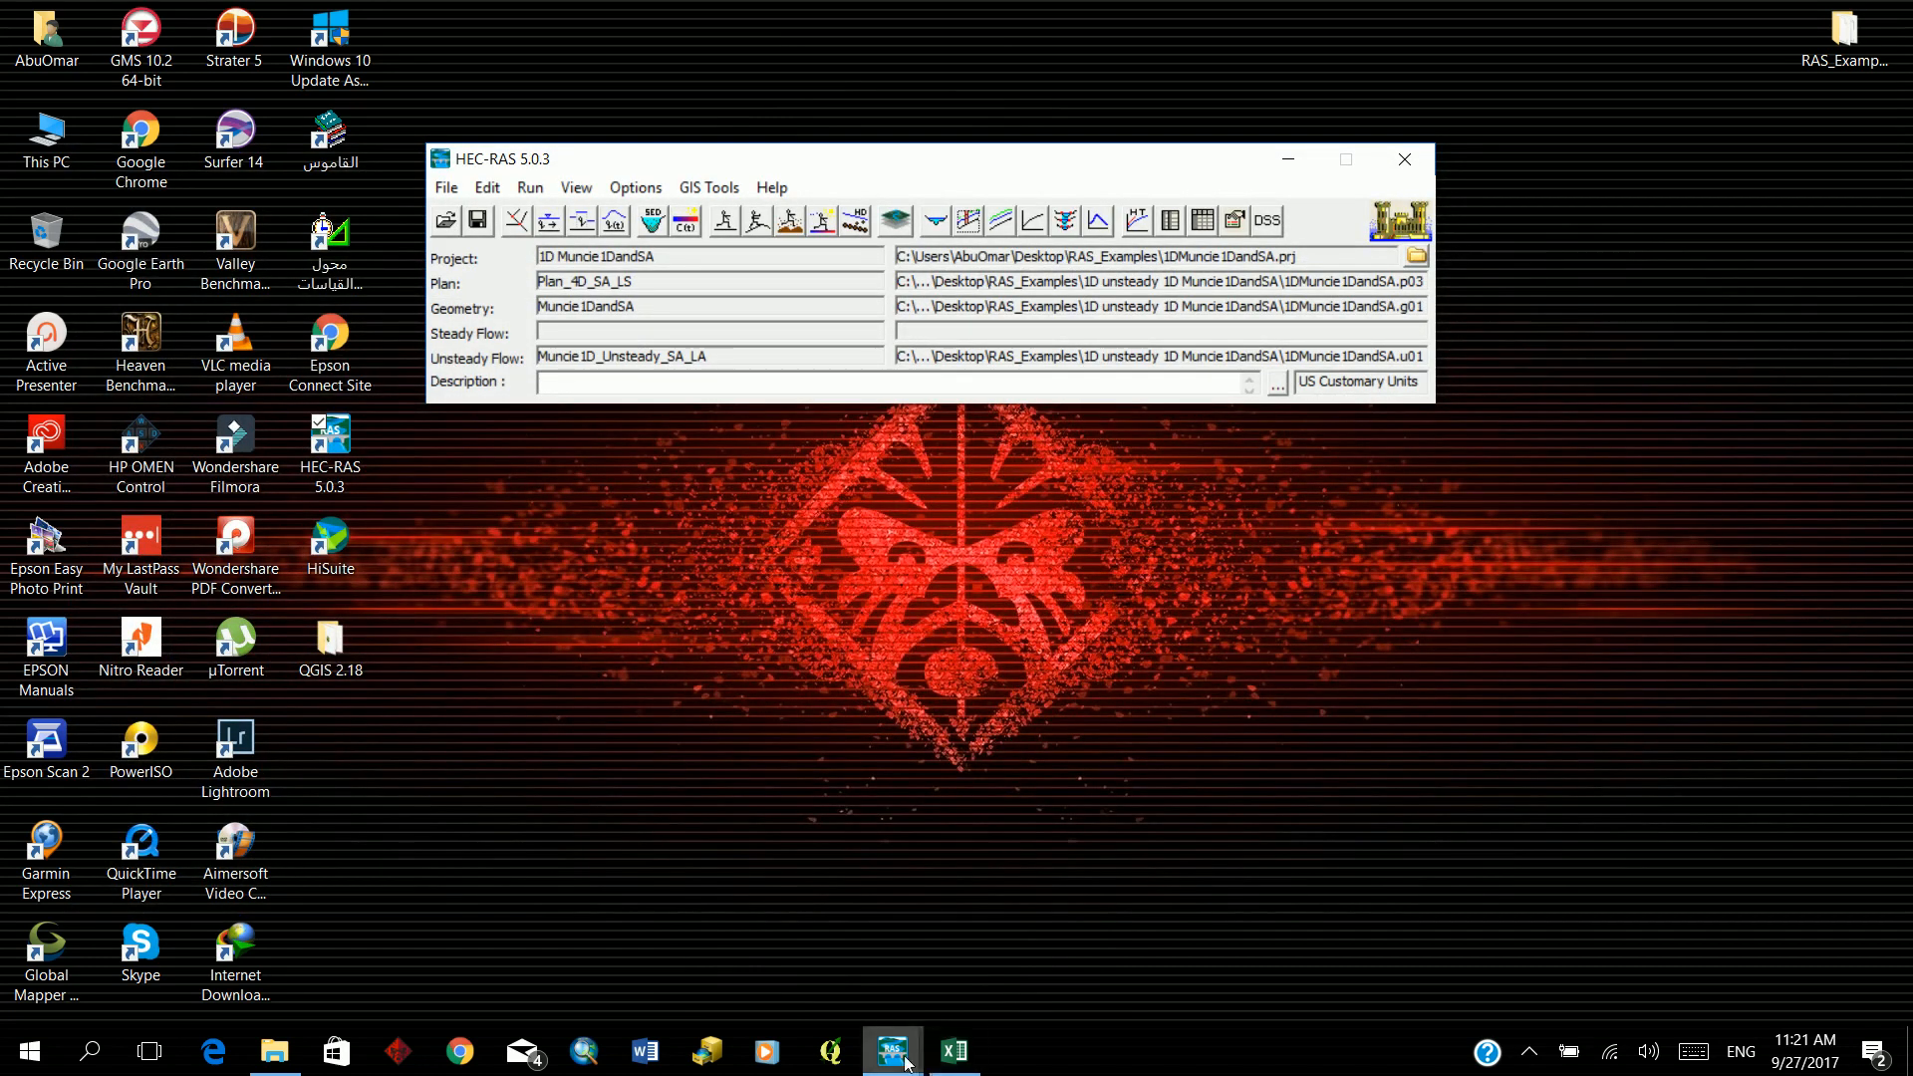
Step: Return to the geometric data and plot the stage and flow hydrograph for storage area 152
mouse_move(892, 1052)
click(954, 996)
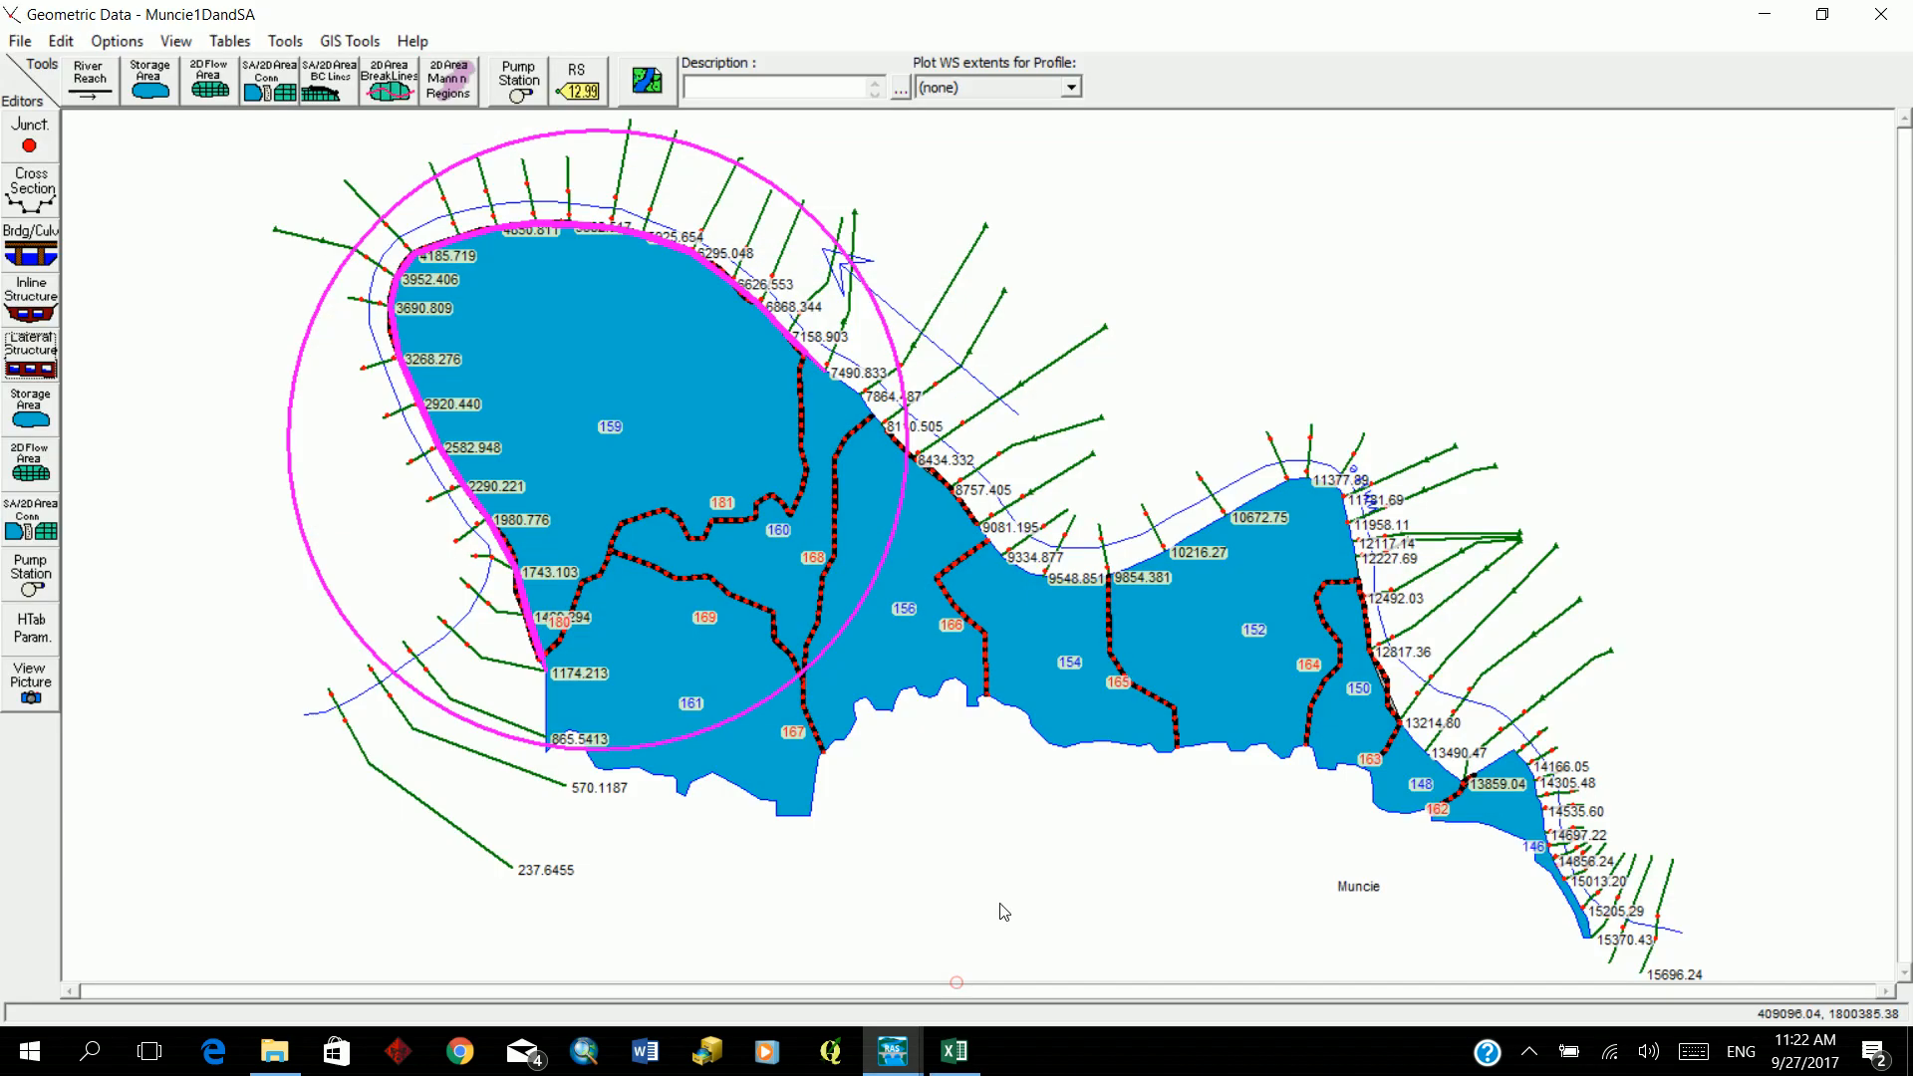
right_click(1234, 687)
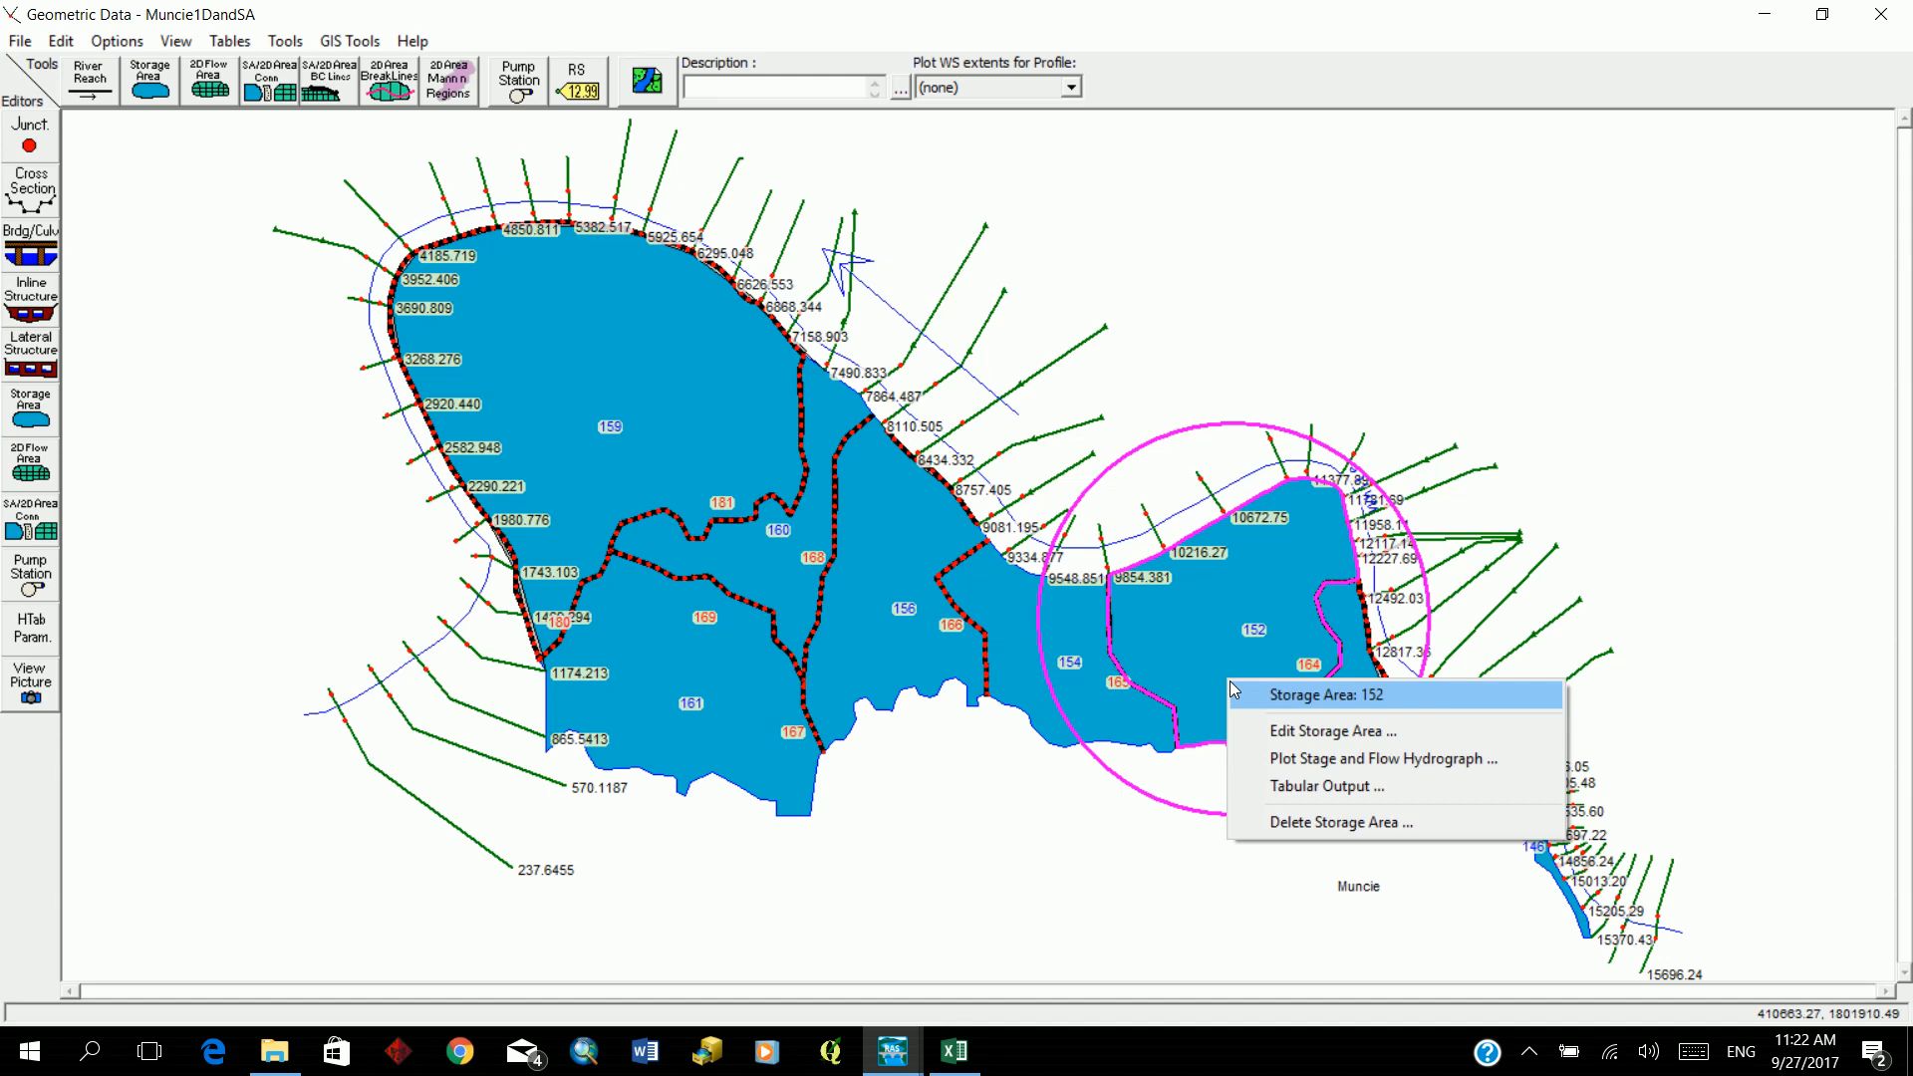
click(1445, 763)
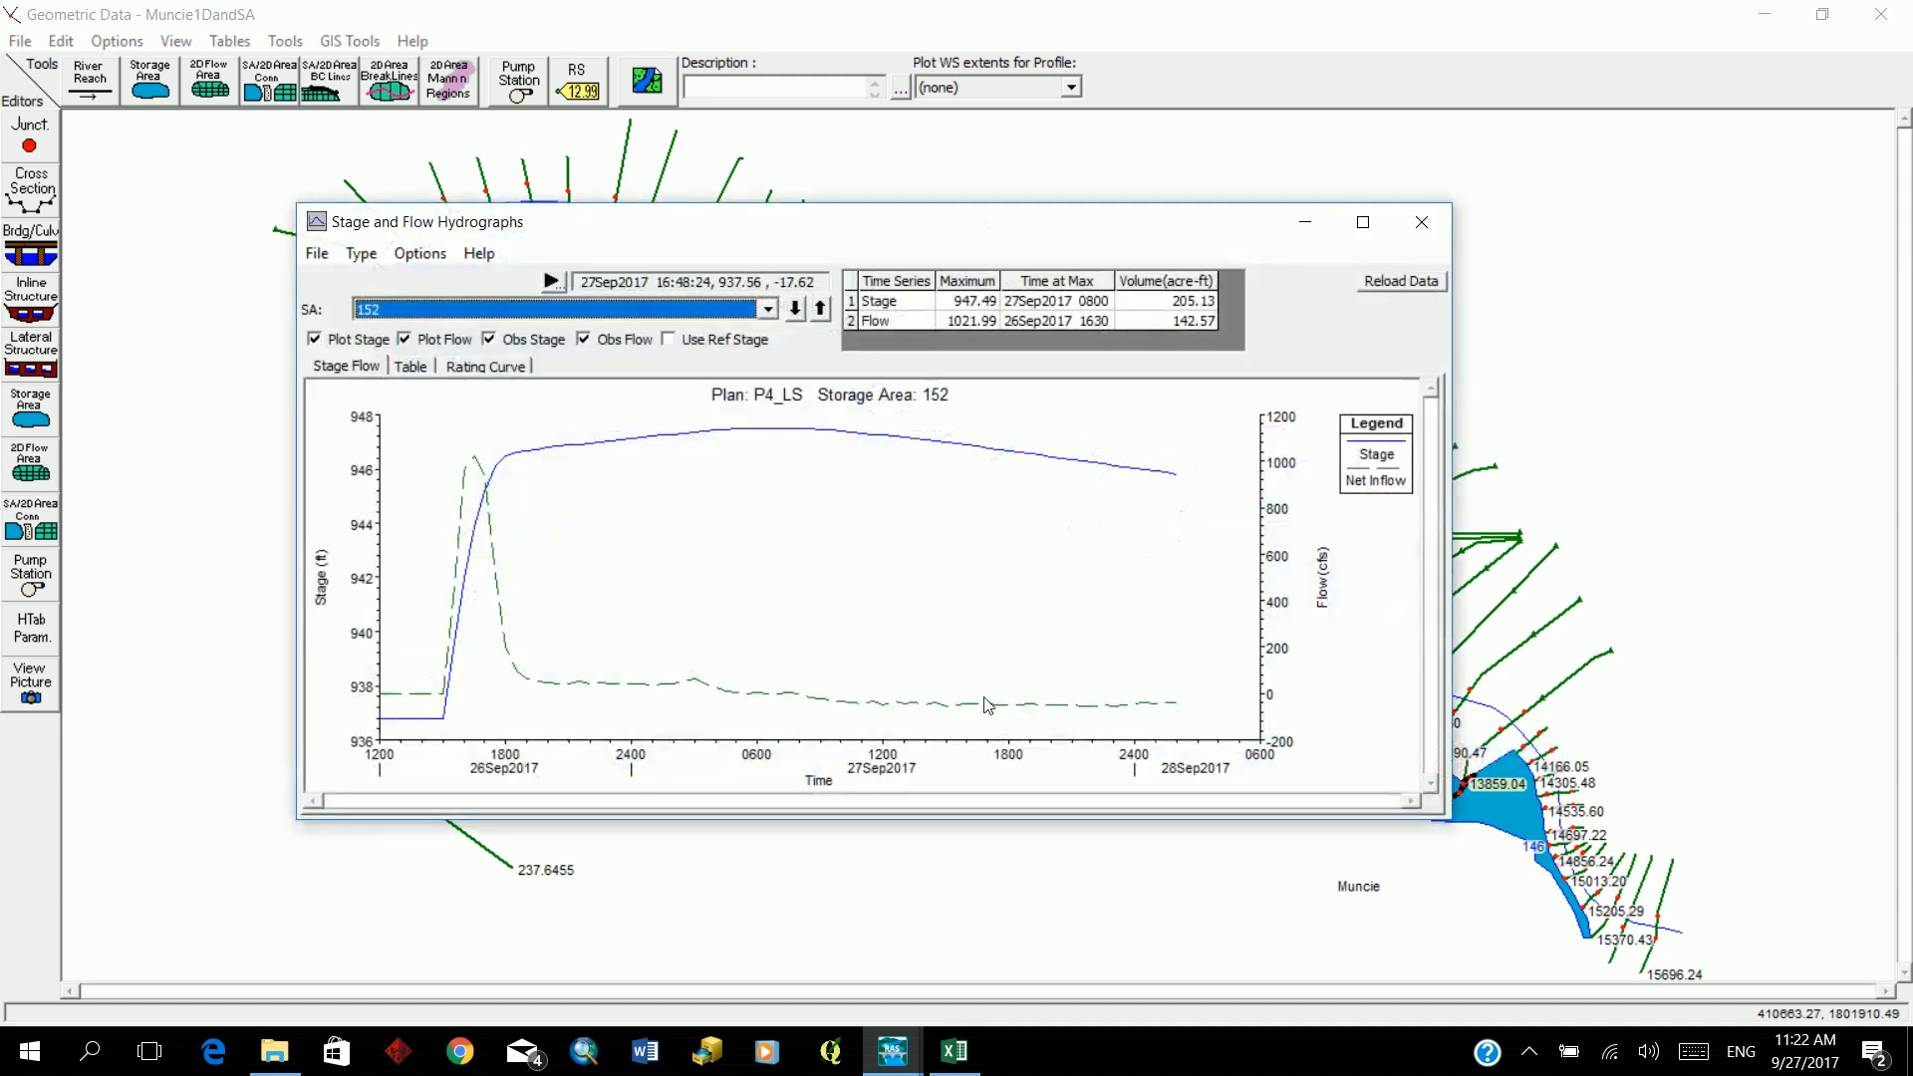
drag(836, 234, 790, 199)
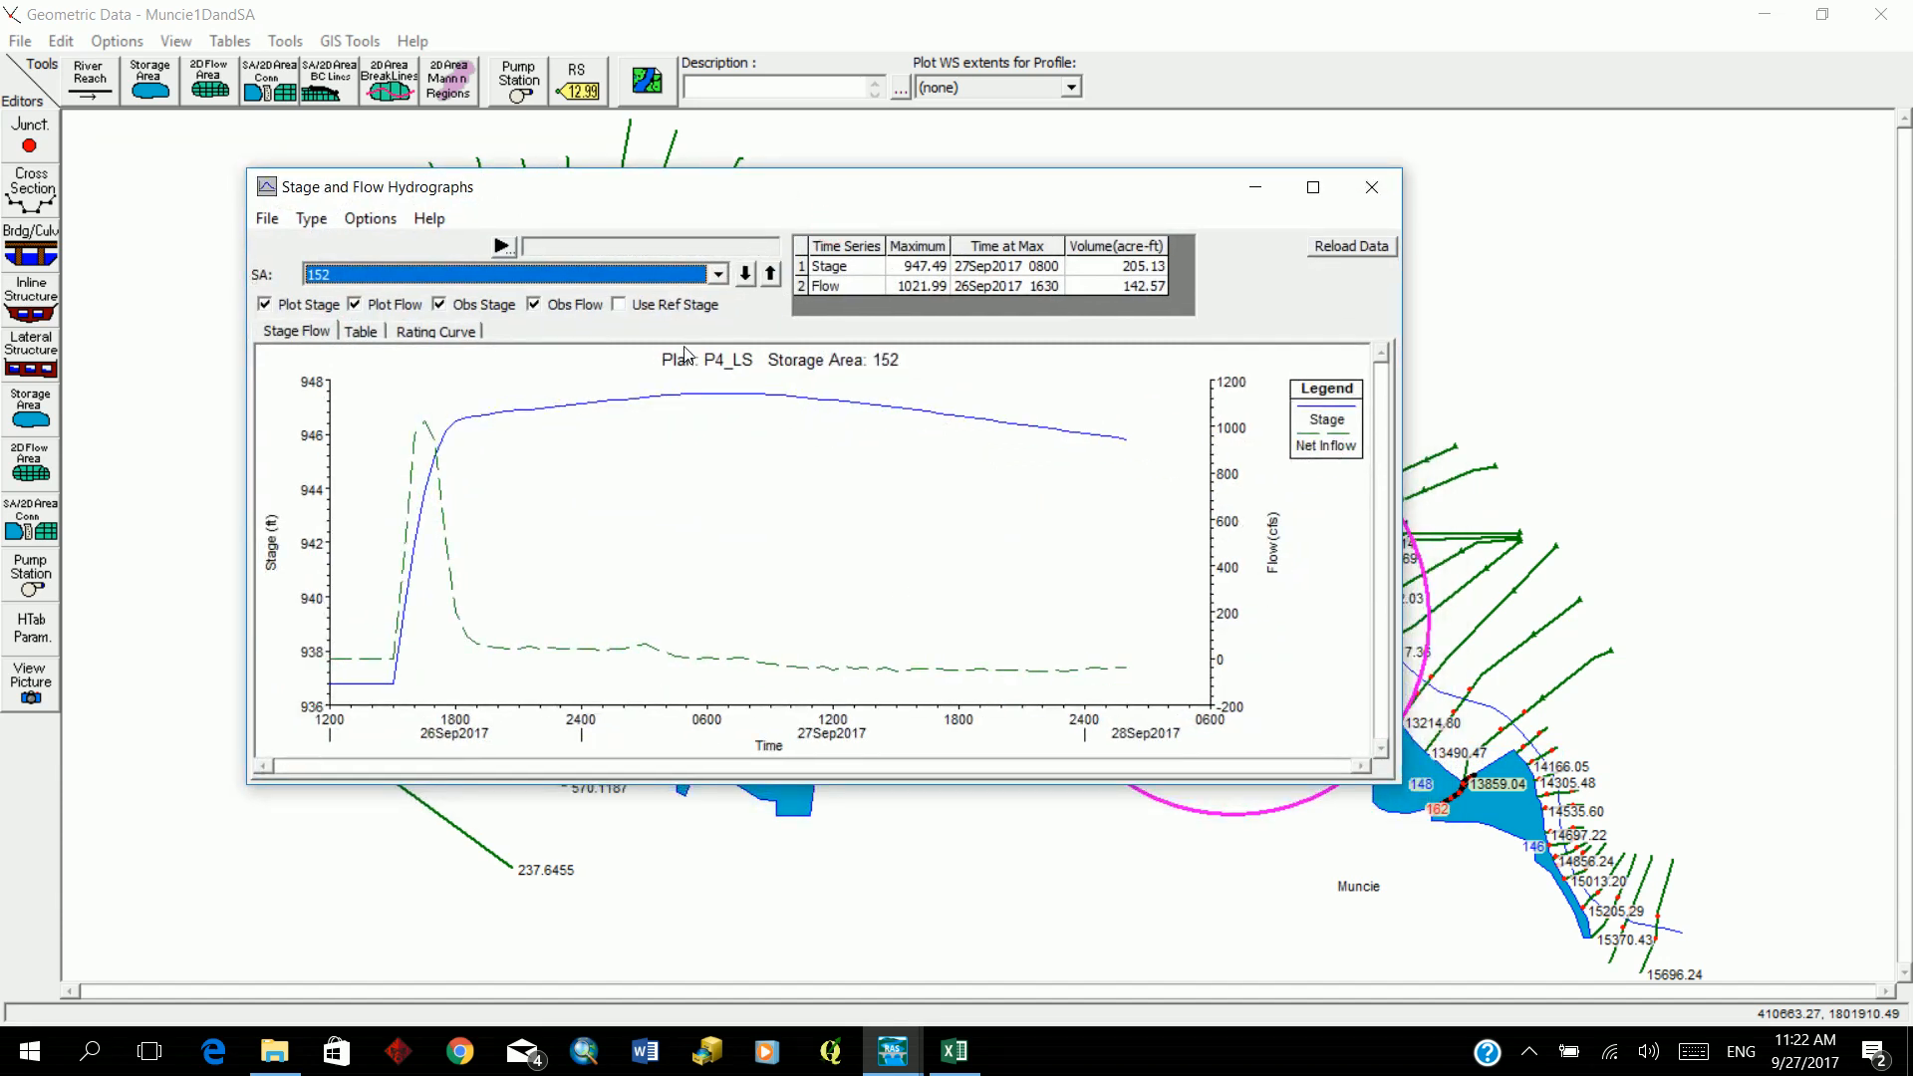
Step: Examine storage area 152's net inflow with the stage curve hidden and shown, and close the hydrograph plot
click(265, 305)
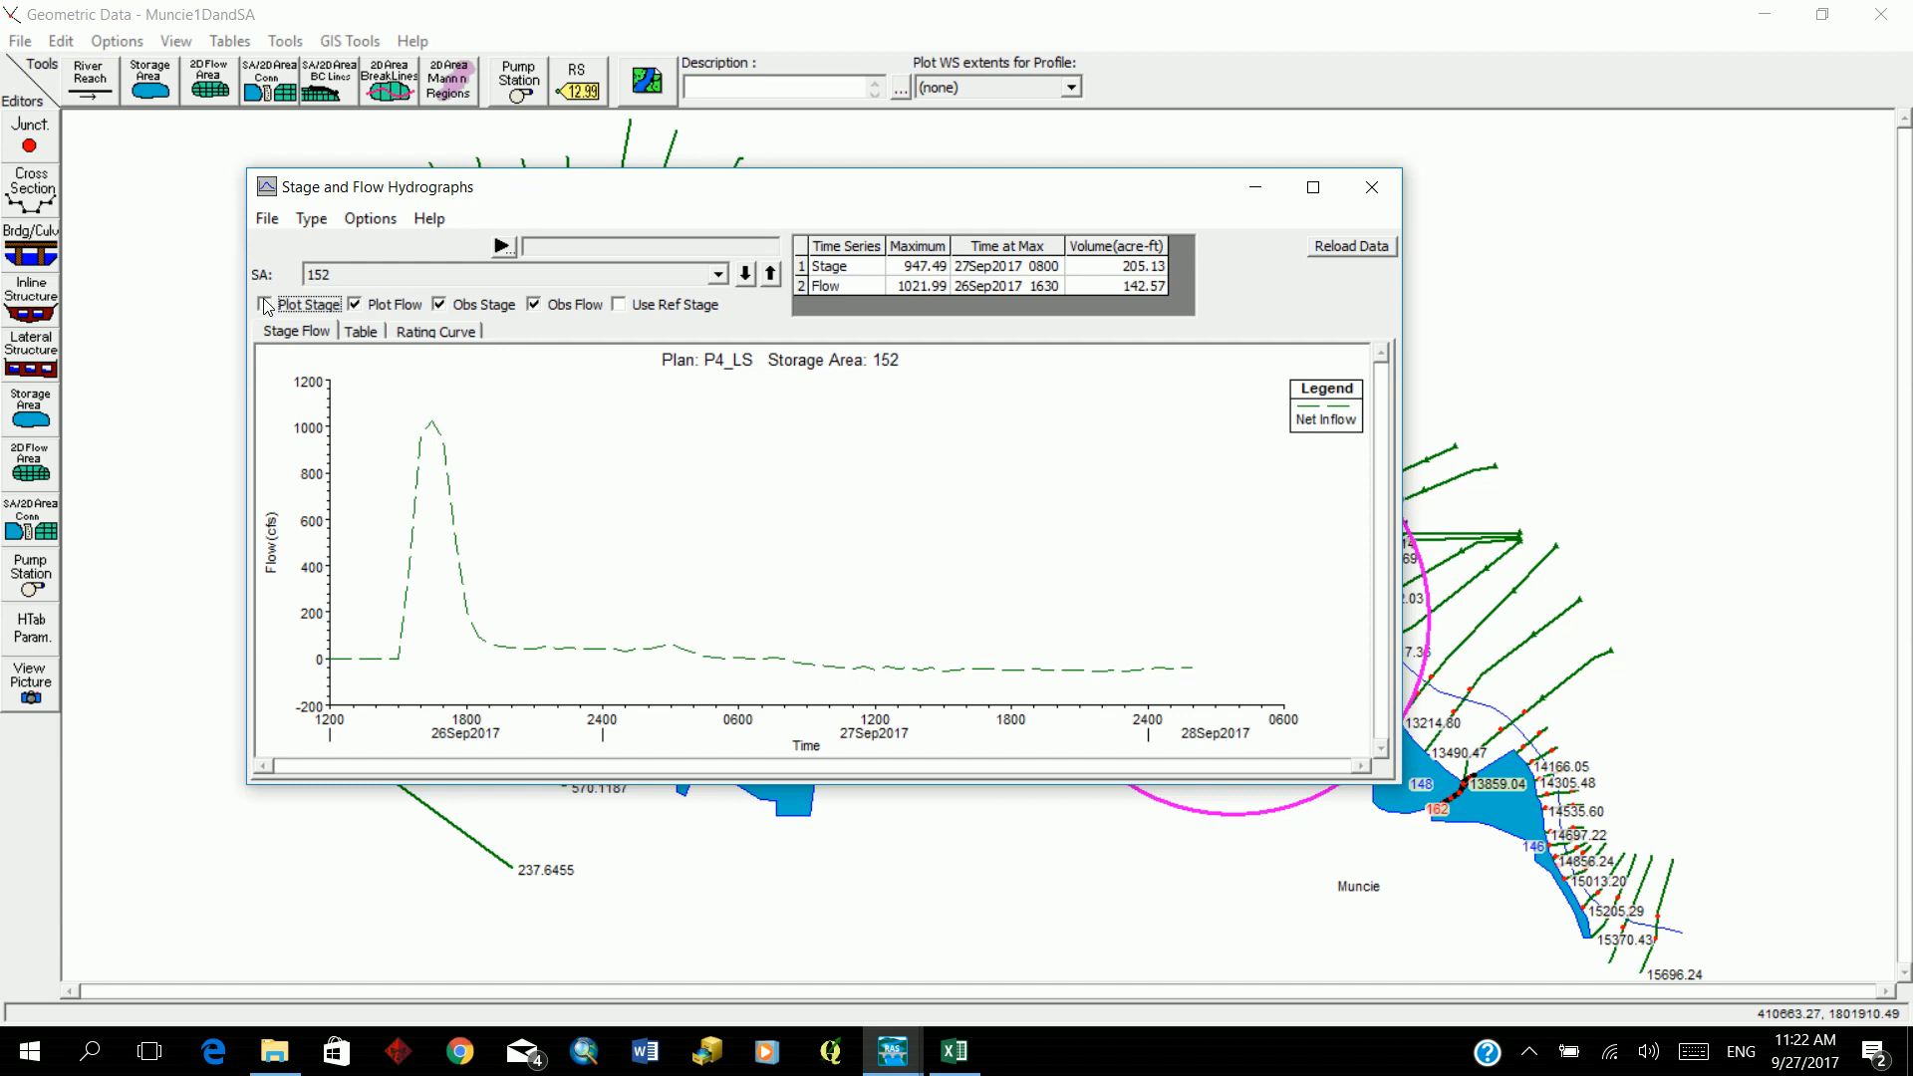
click(266, 305)
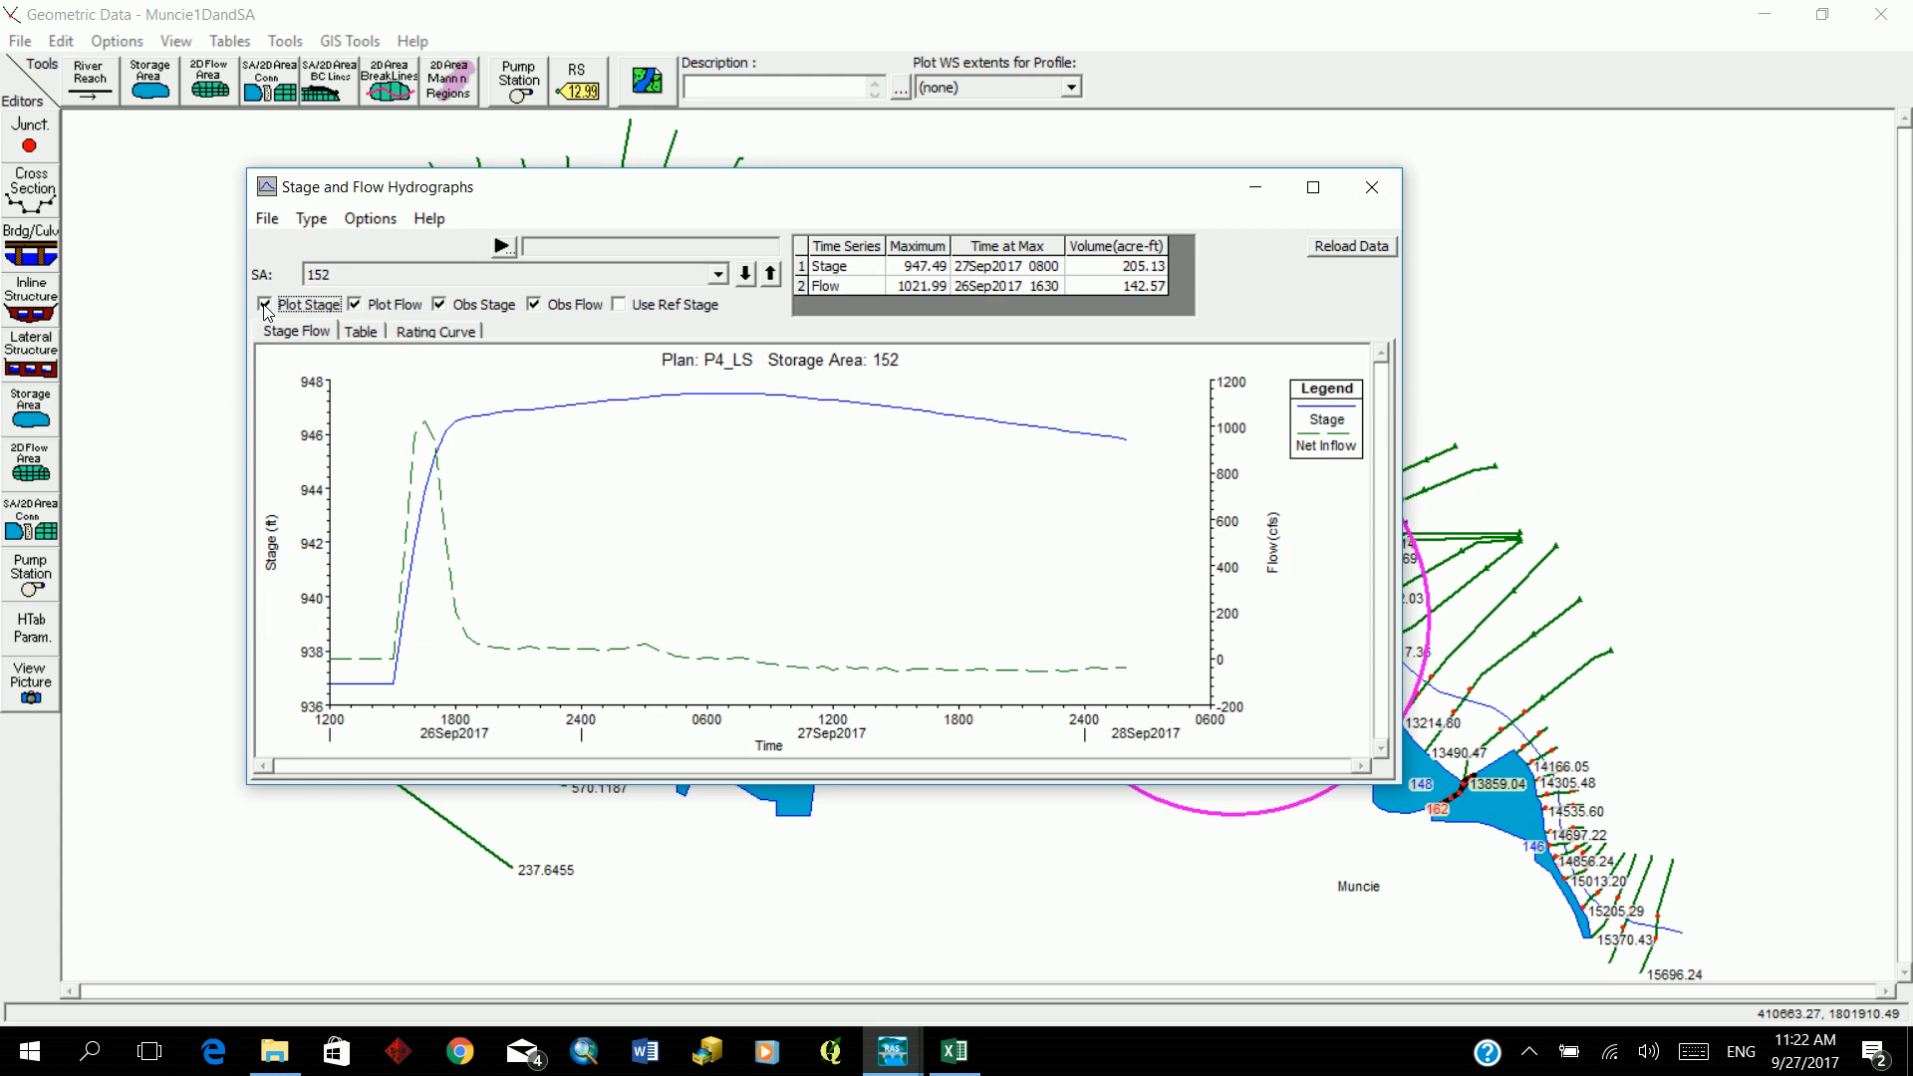
click(265, 305)
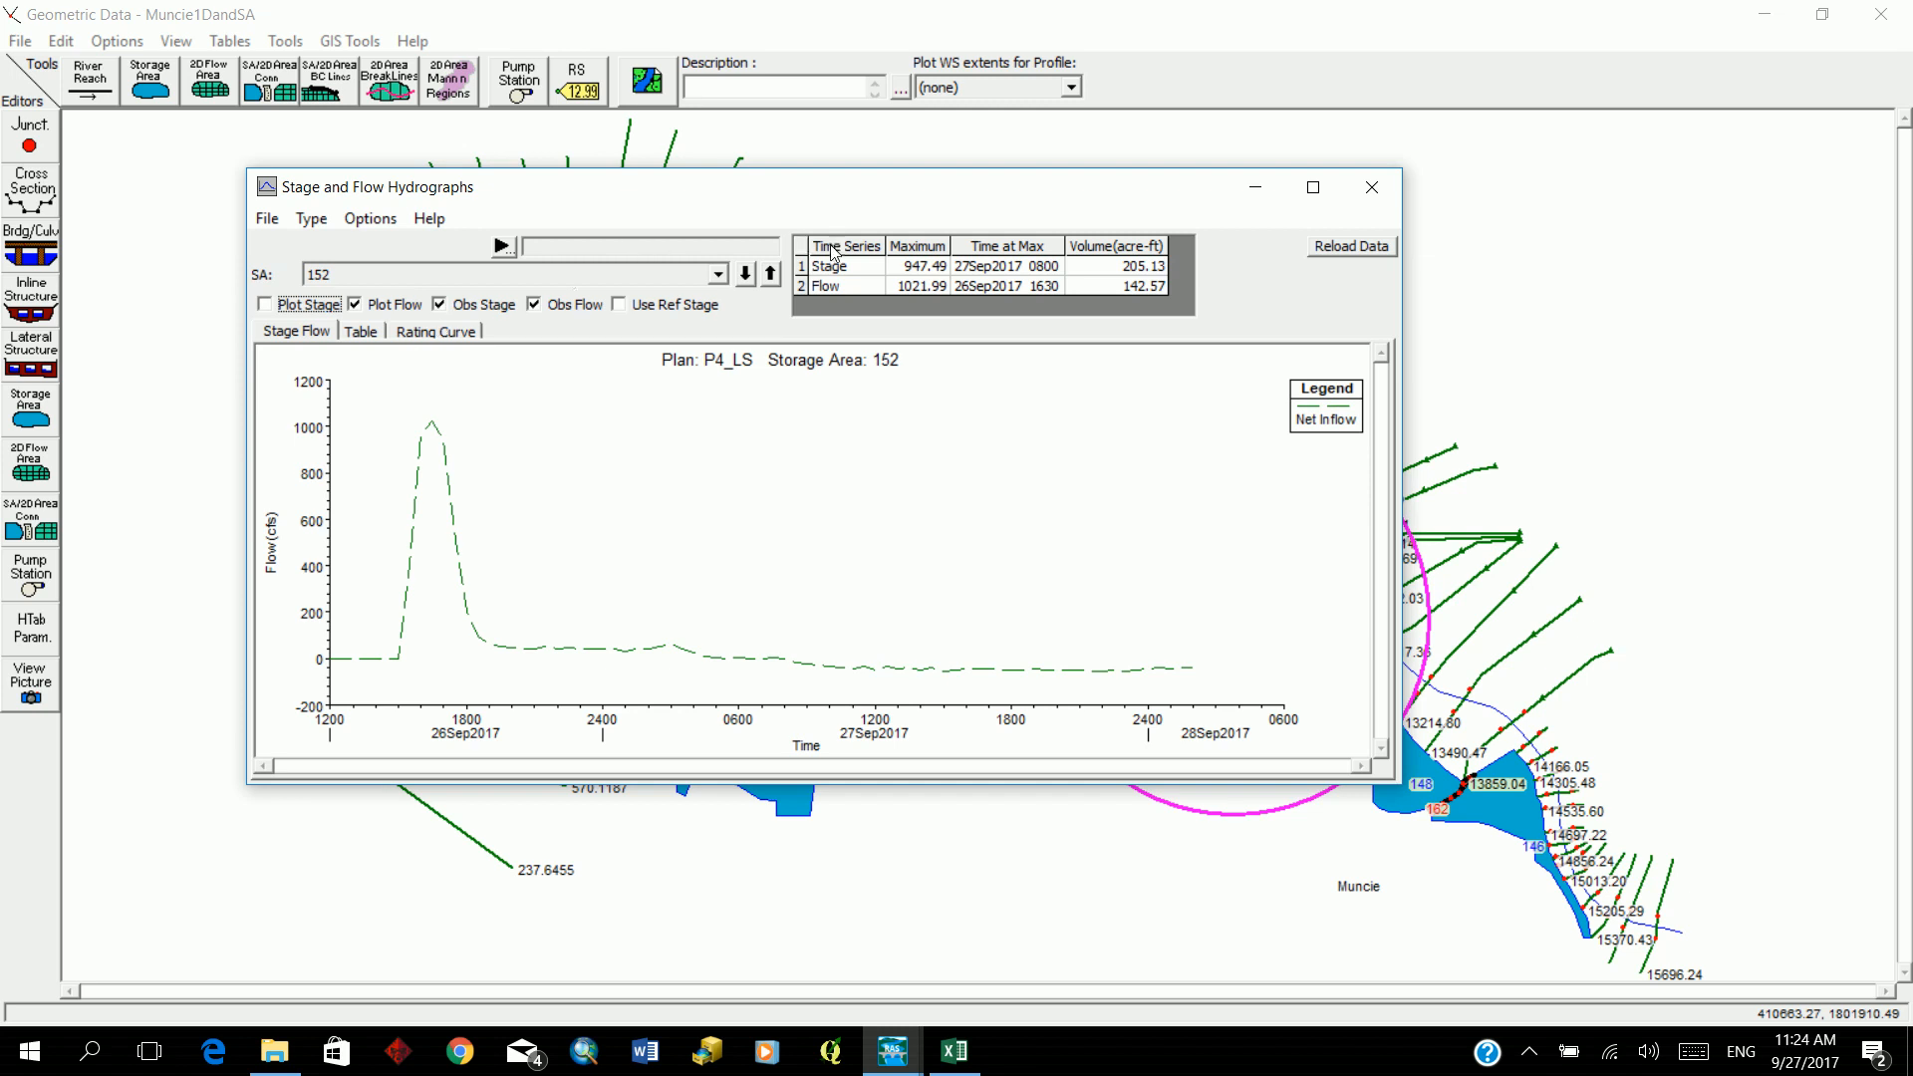
click(265, 305)
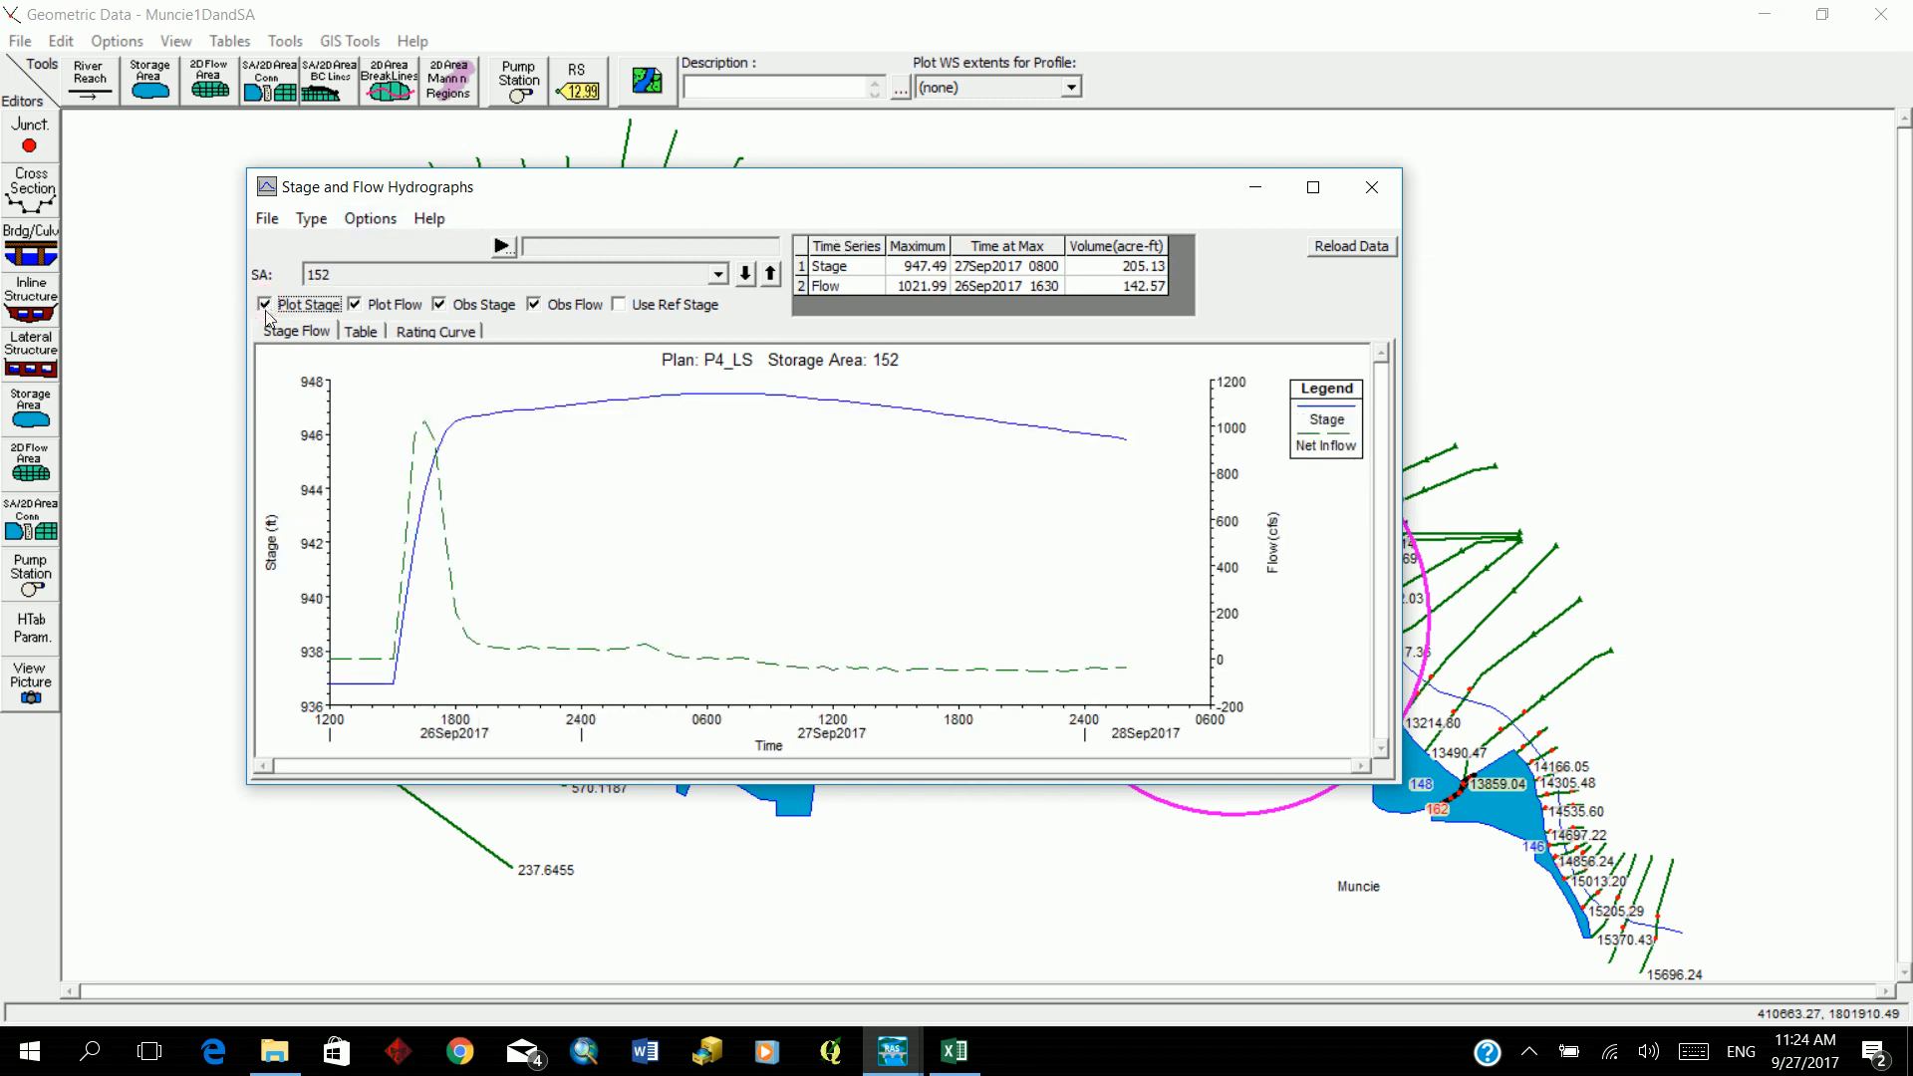
click(363, 701)
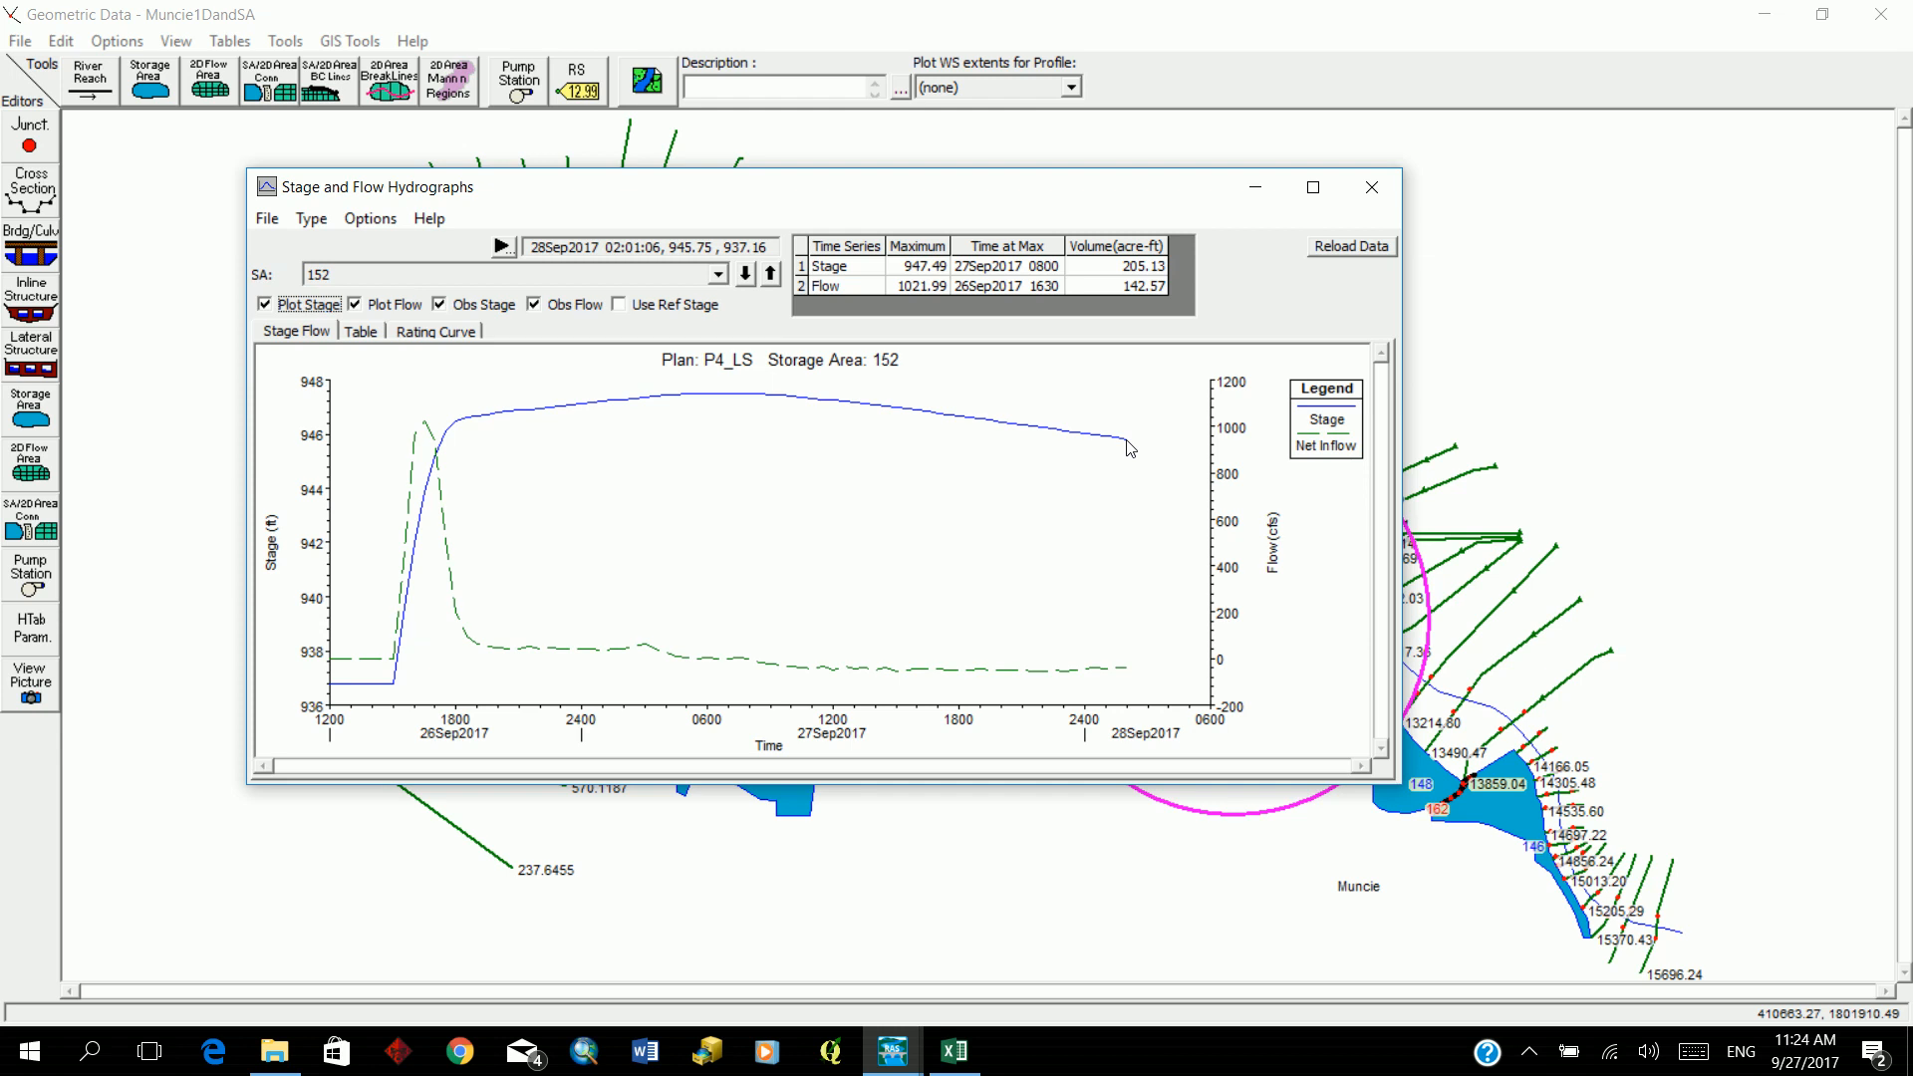
drag(1017, 194, 964, 261)
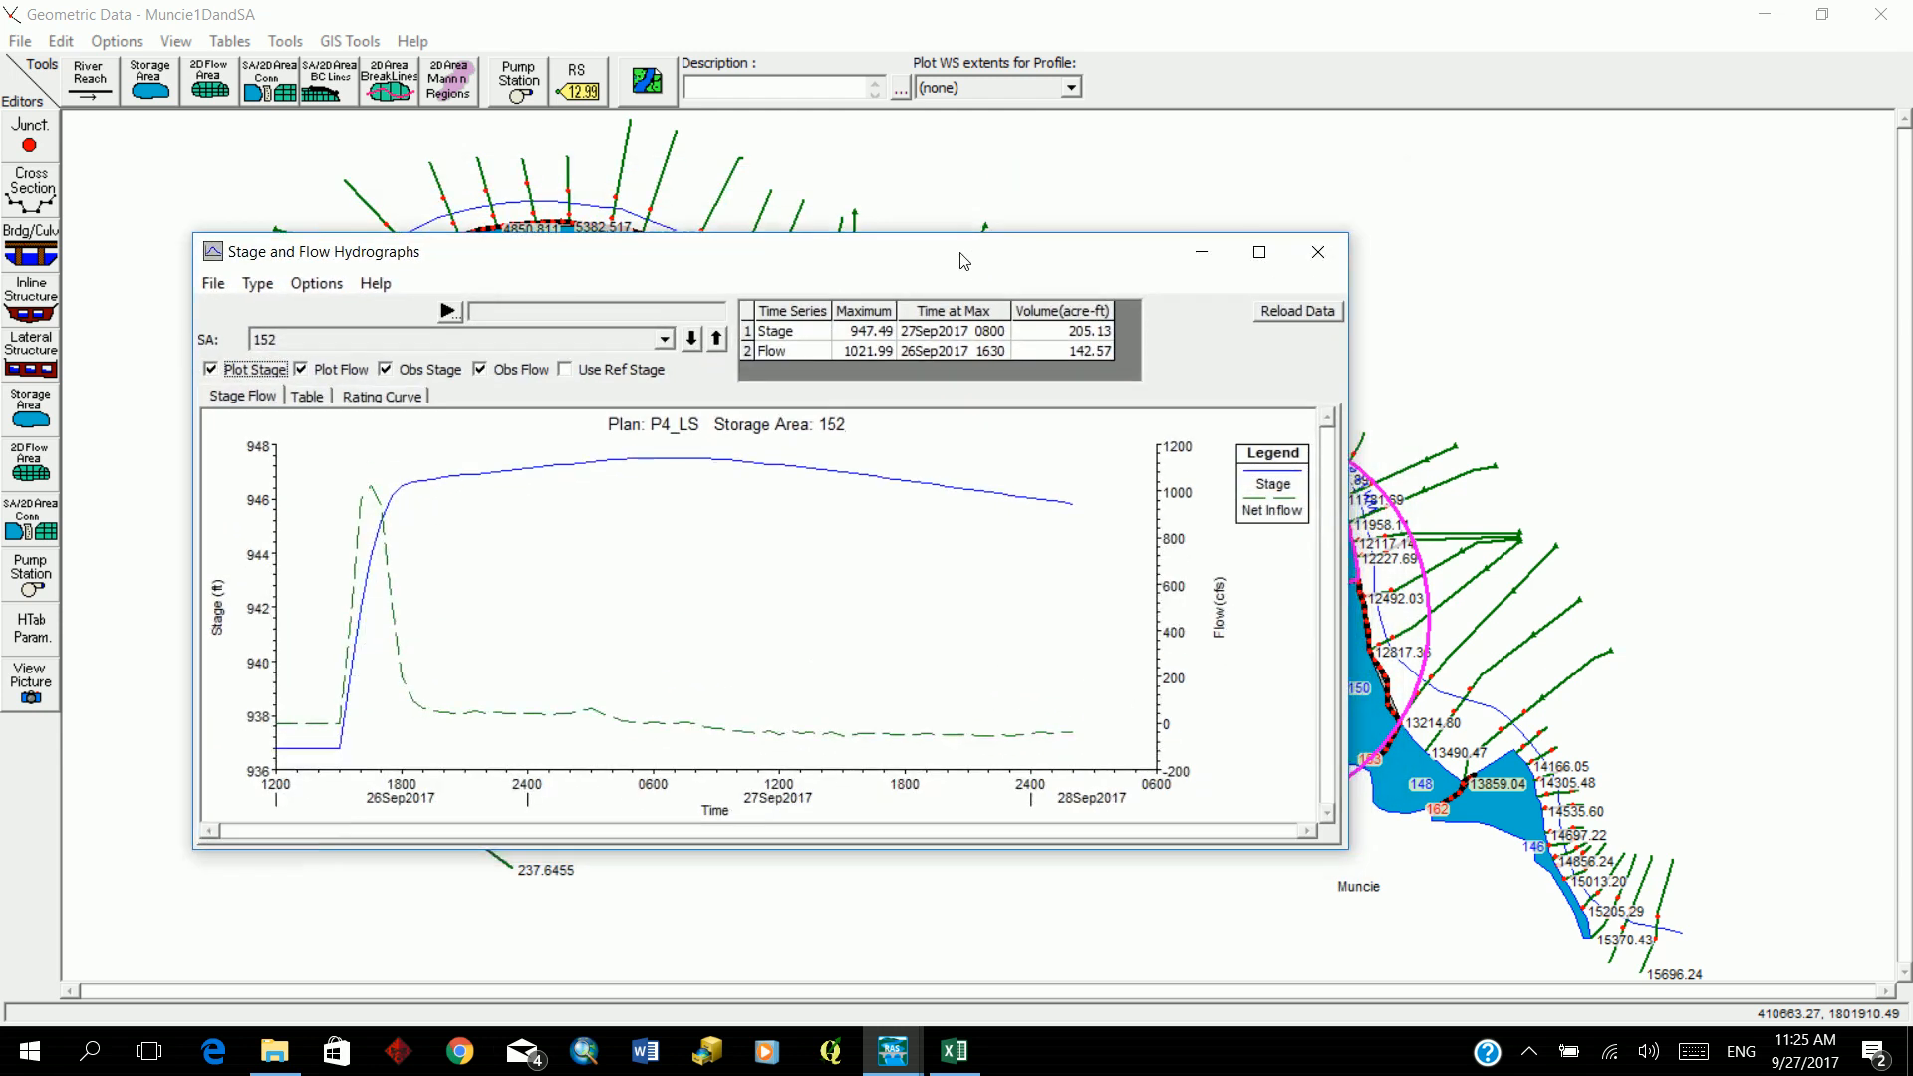
click(1313, 256)
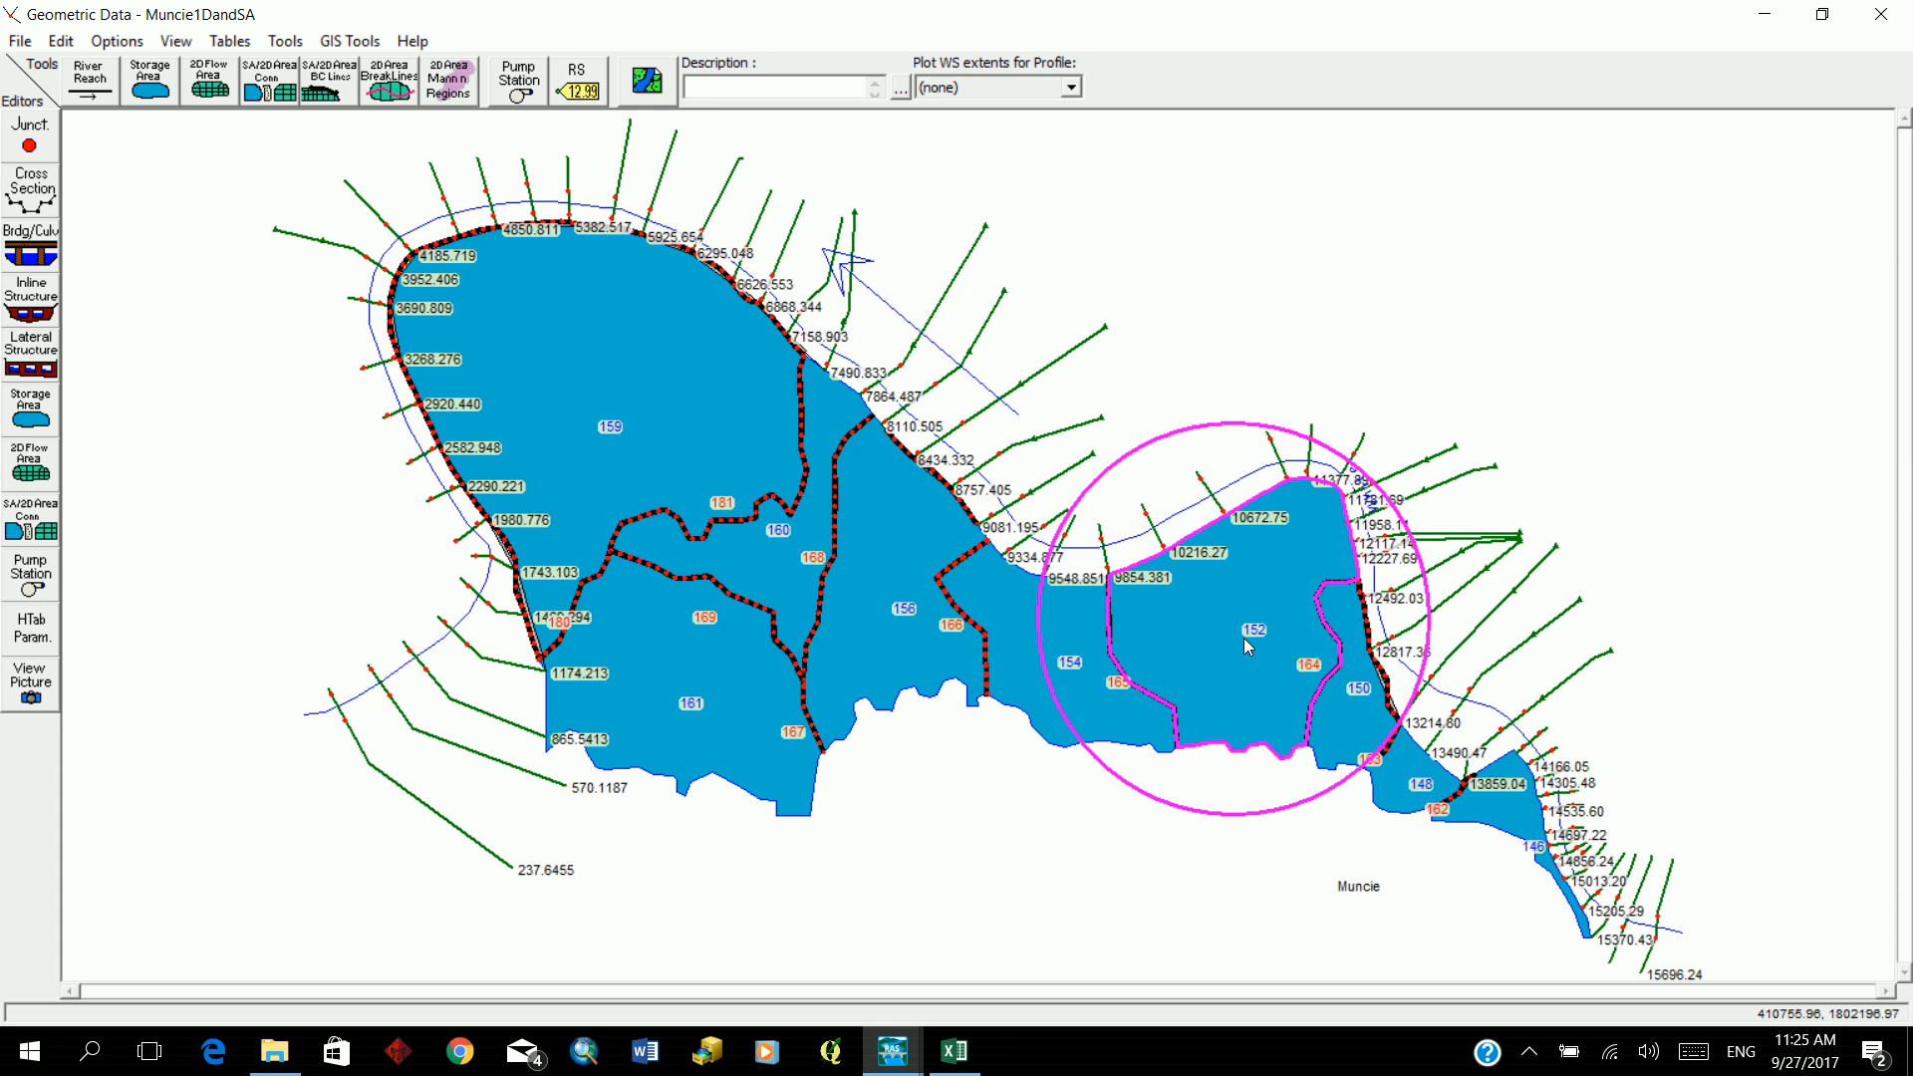
Step: Plot the stage and flow hydrograph for storage area 154, examine it, and close the plot
right_click(661, 710)
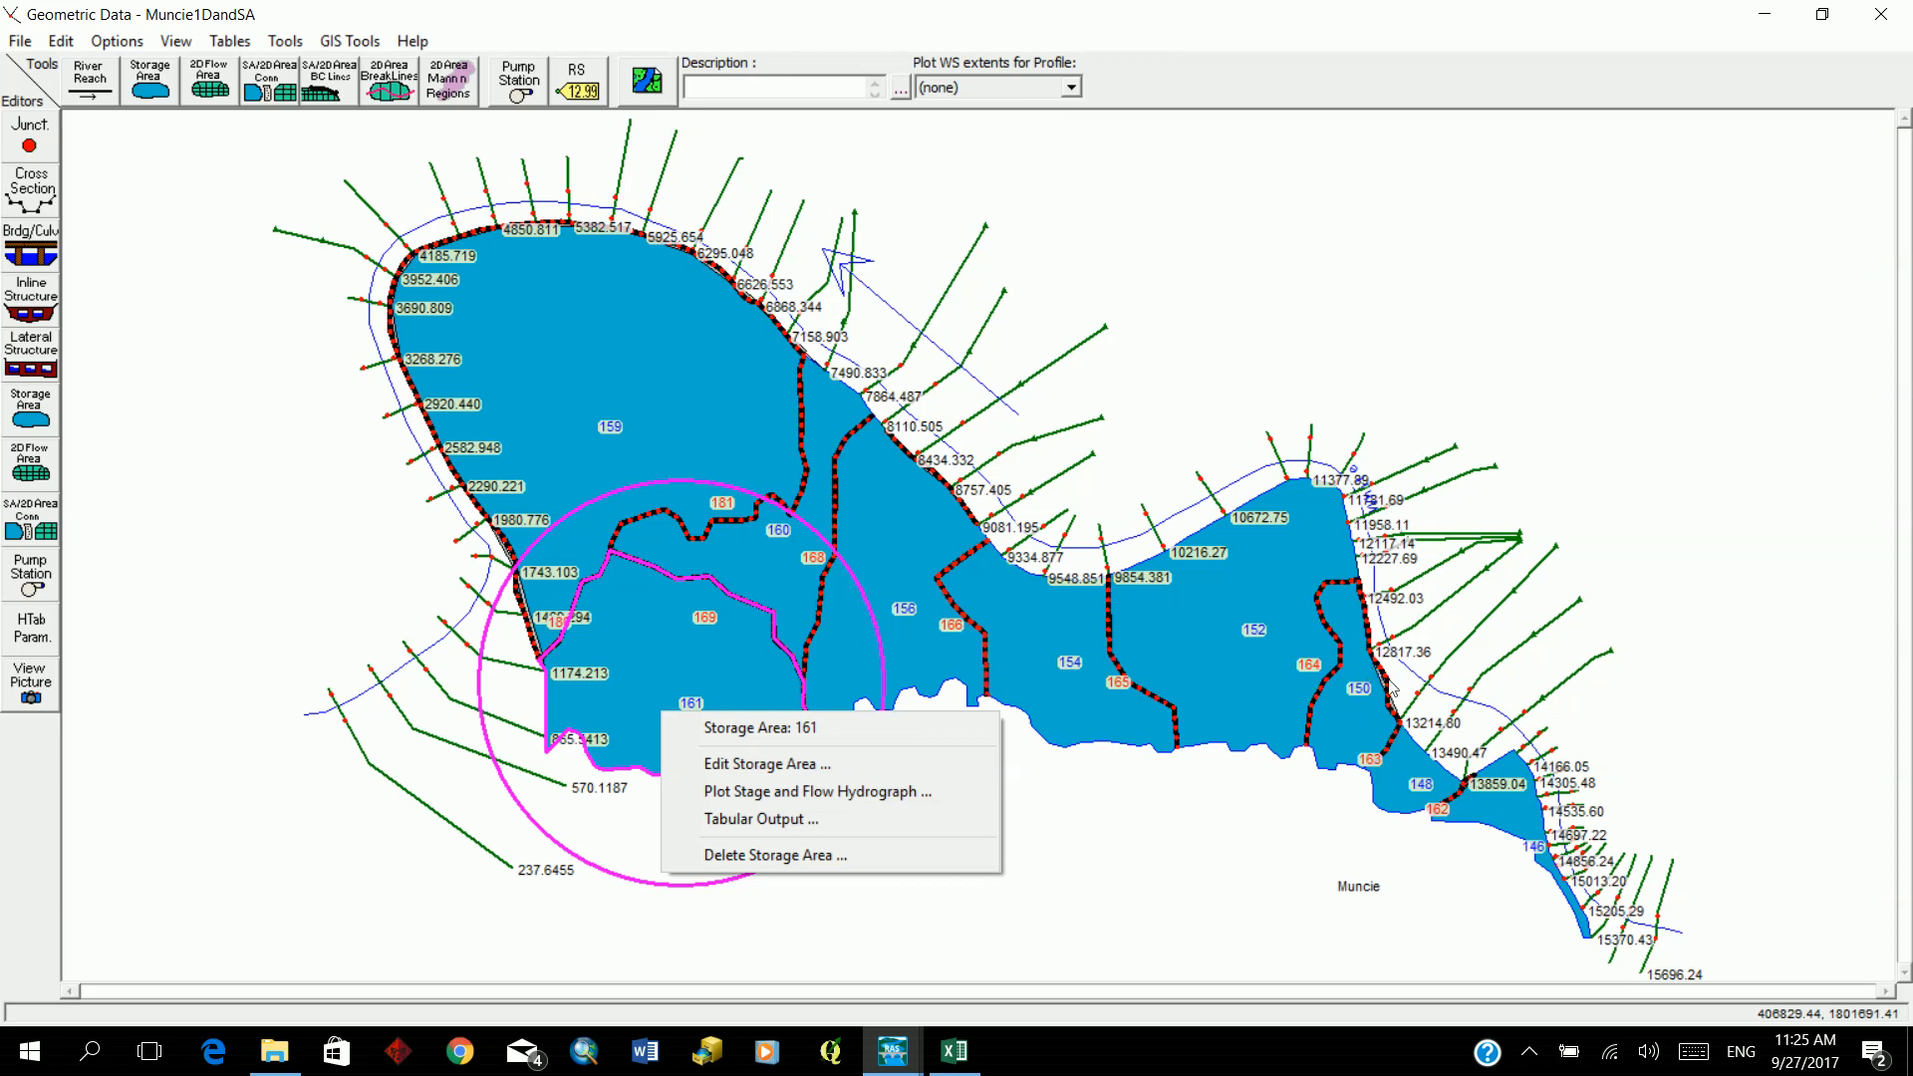
right_click(1033, 634)
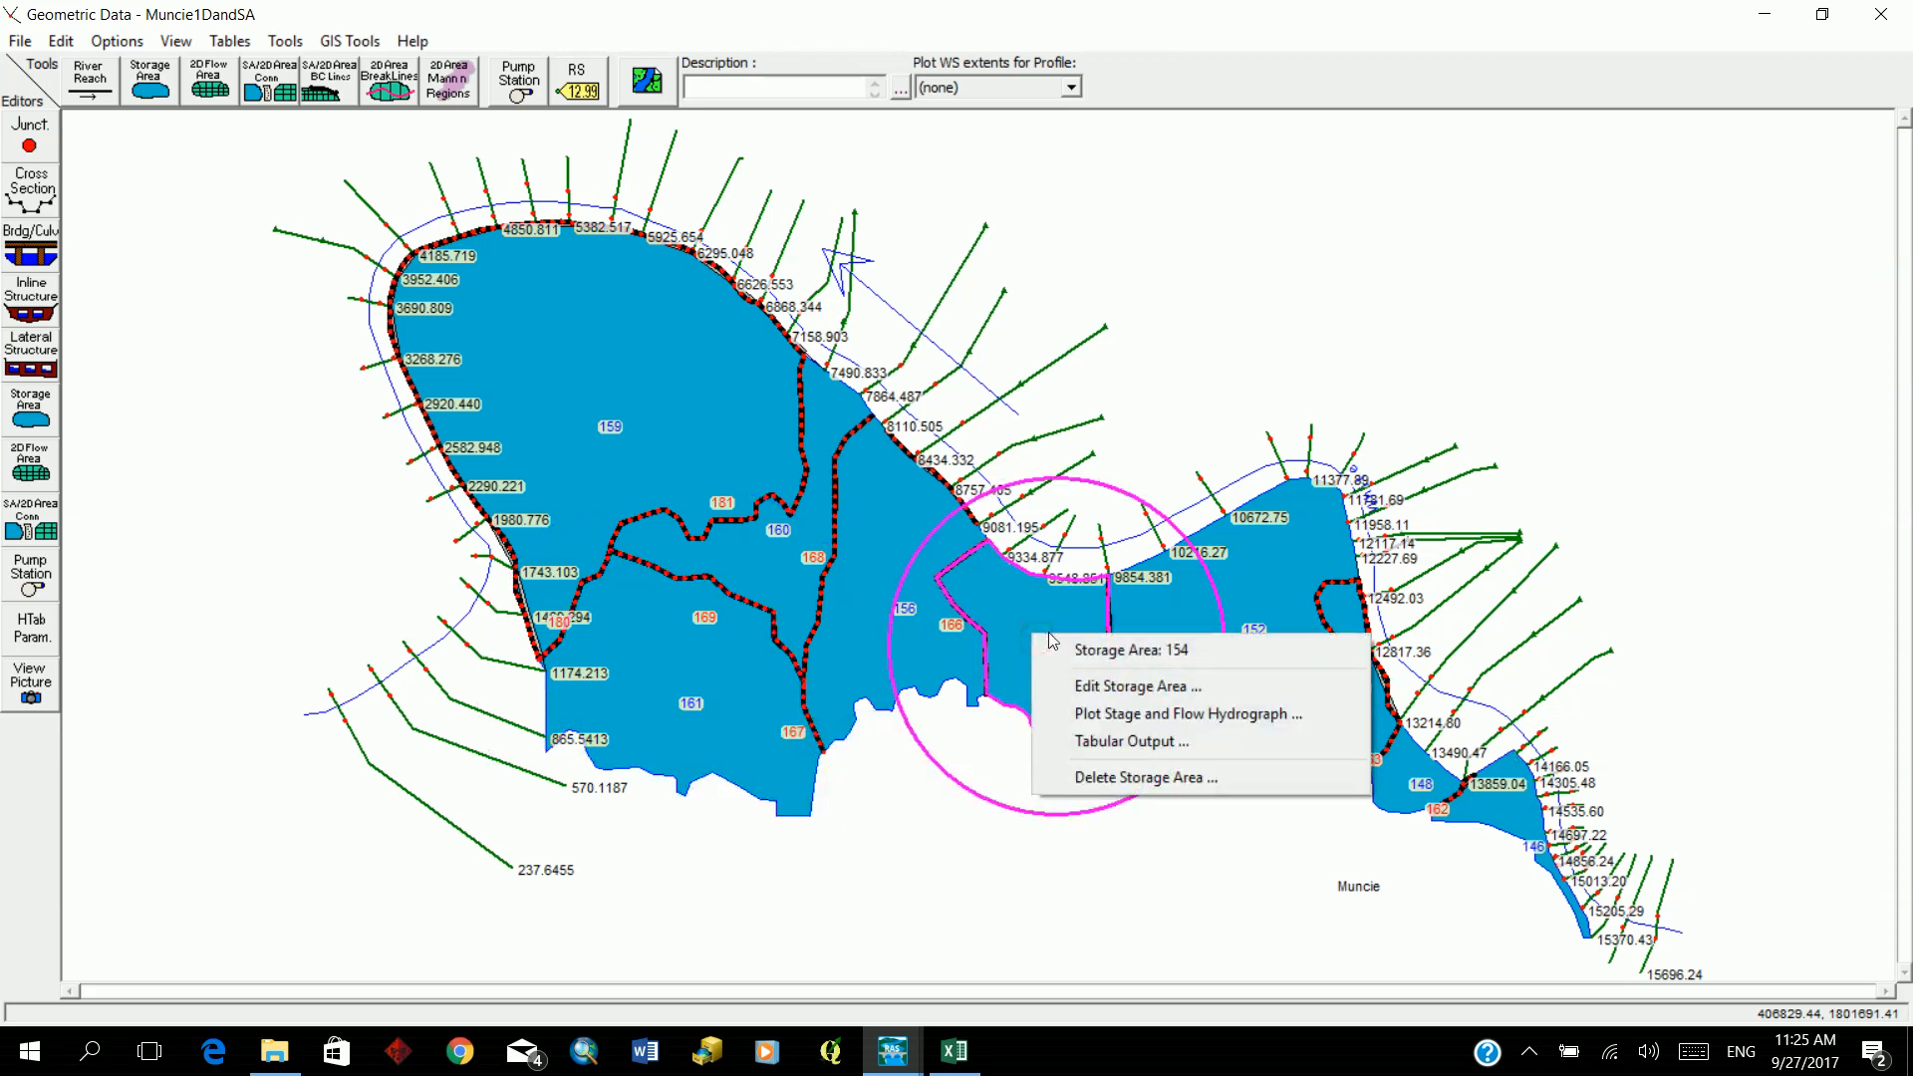
click(1093, 715)
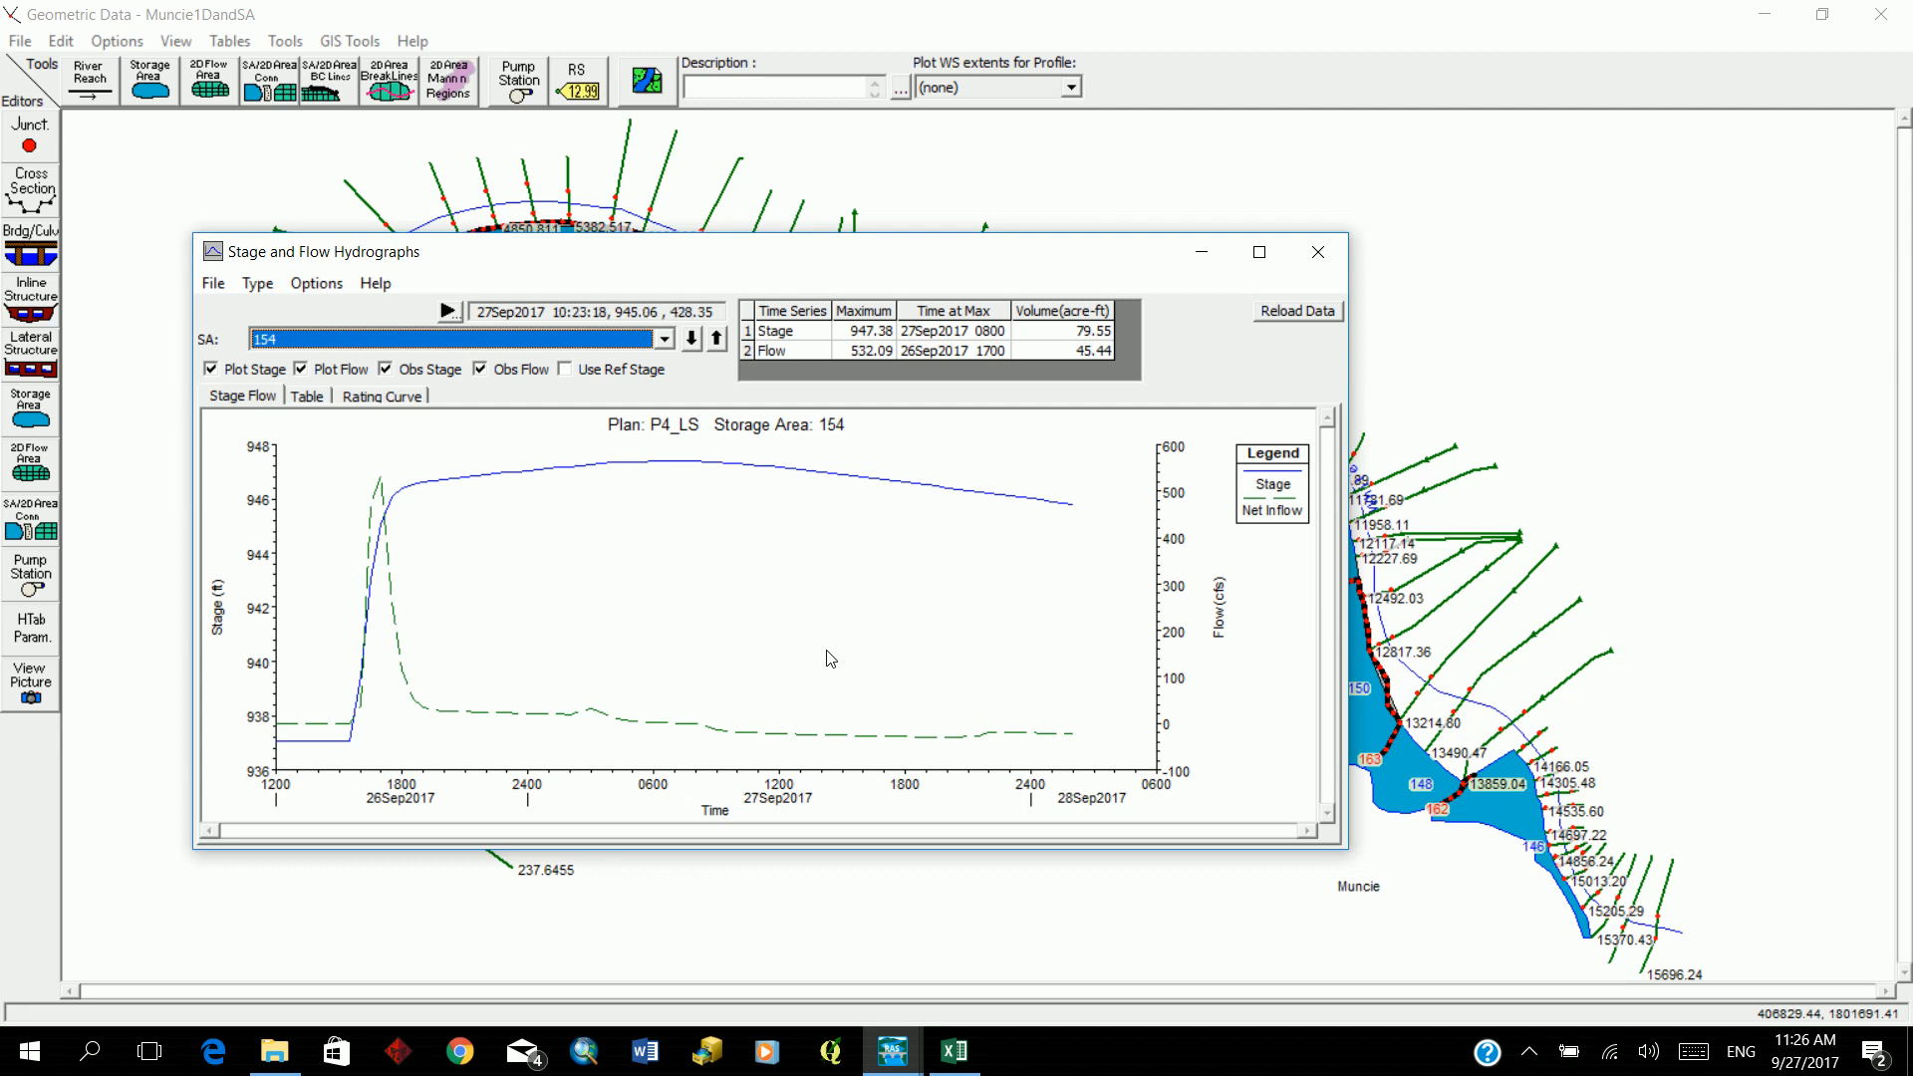
click(1318, 251)
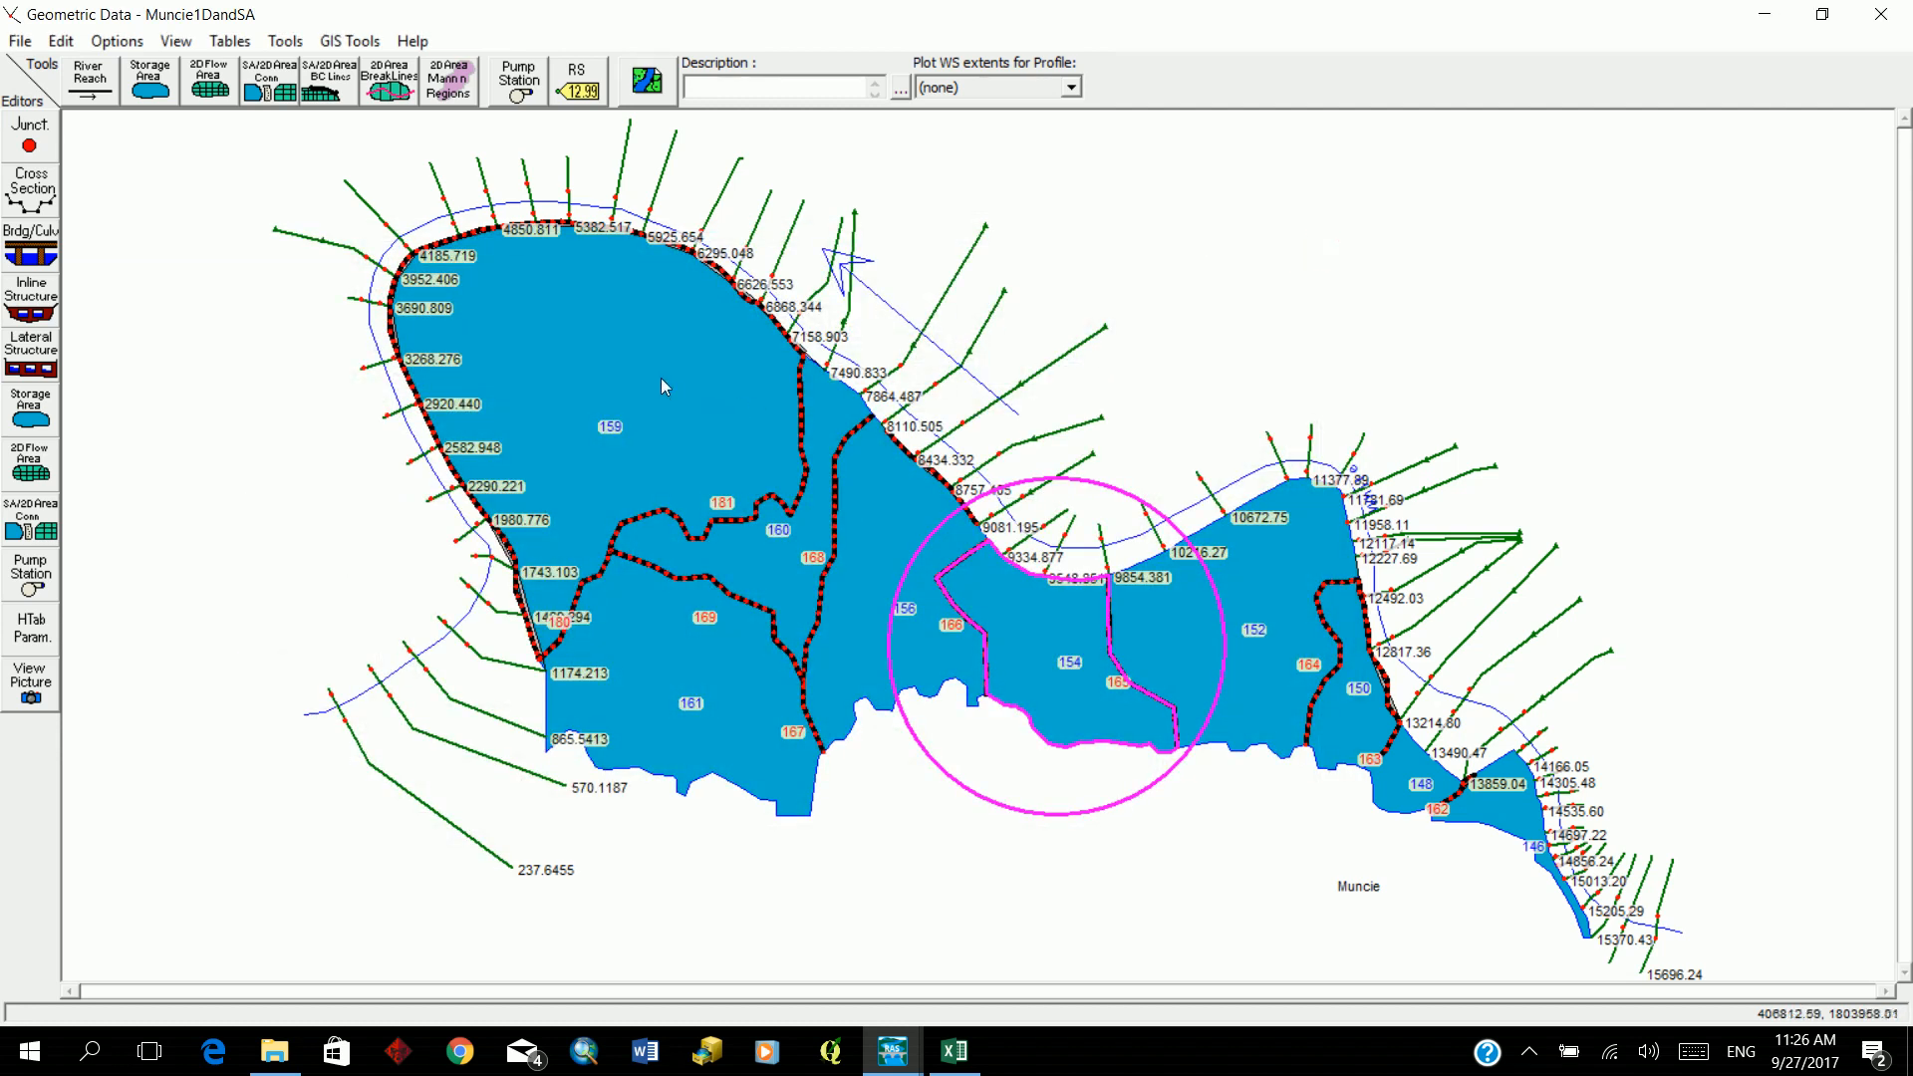
Step: Plot the stage and flow hydrograph for storage area 159 and move its window clear of the storage area map
right_click(661, 379)
click(702, 455)
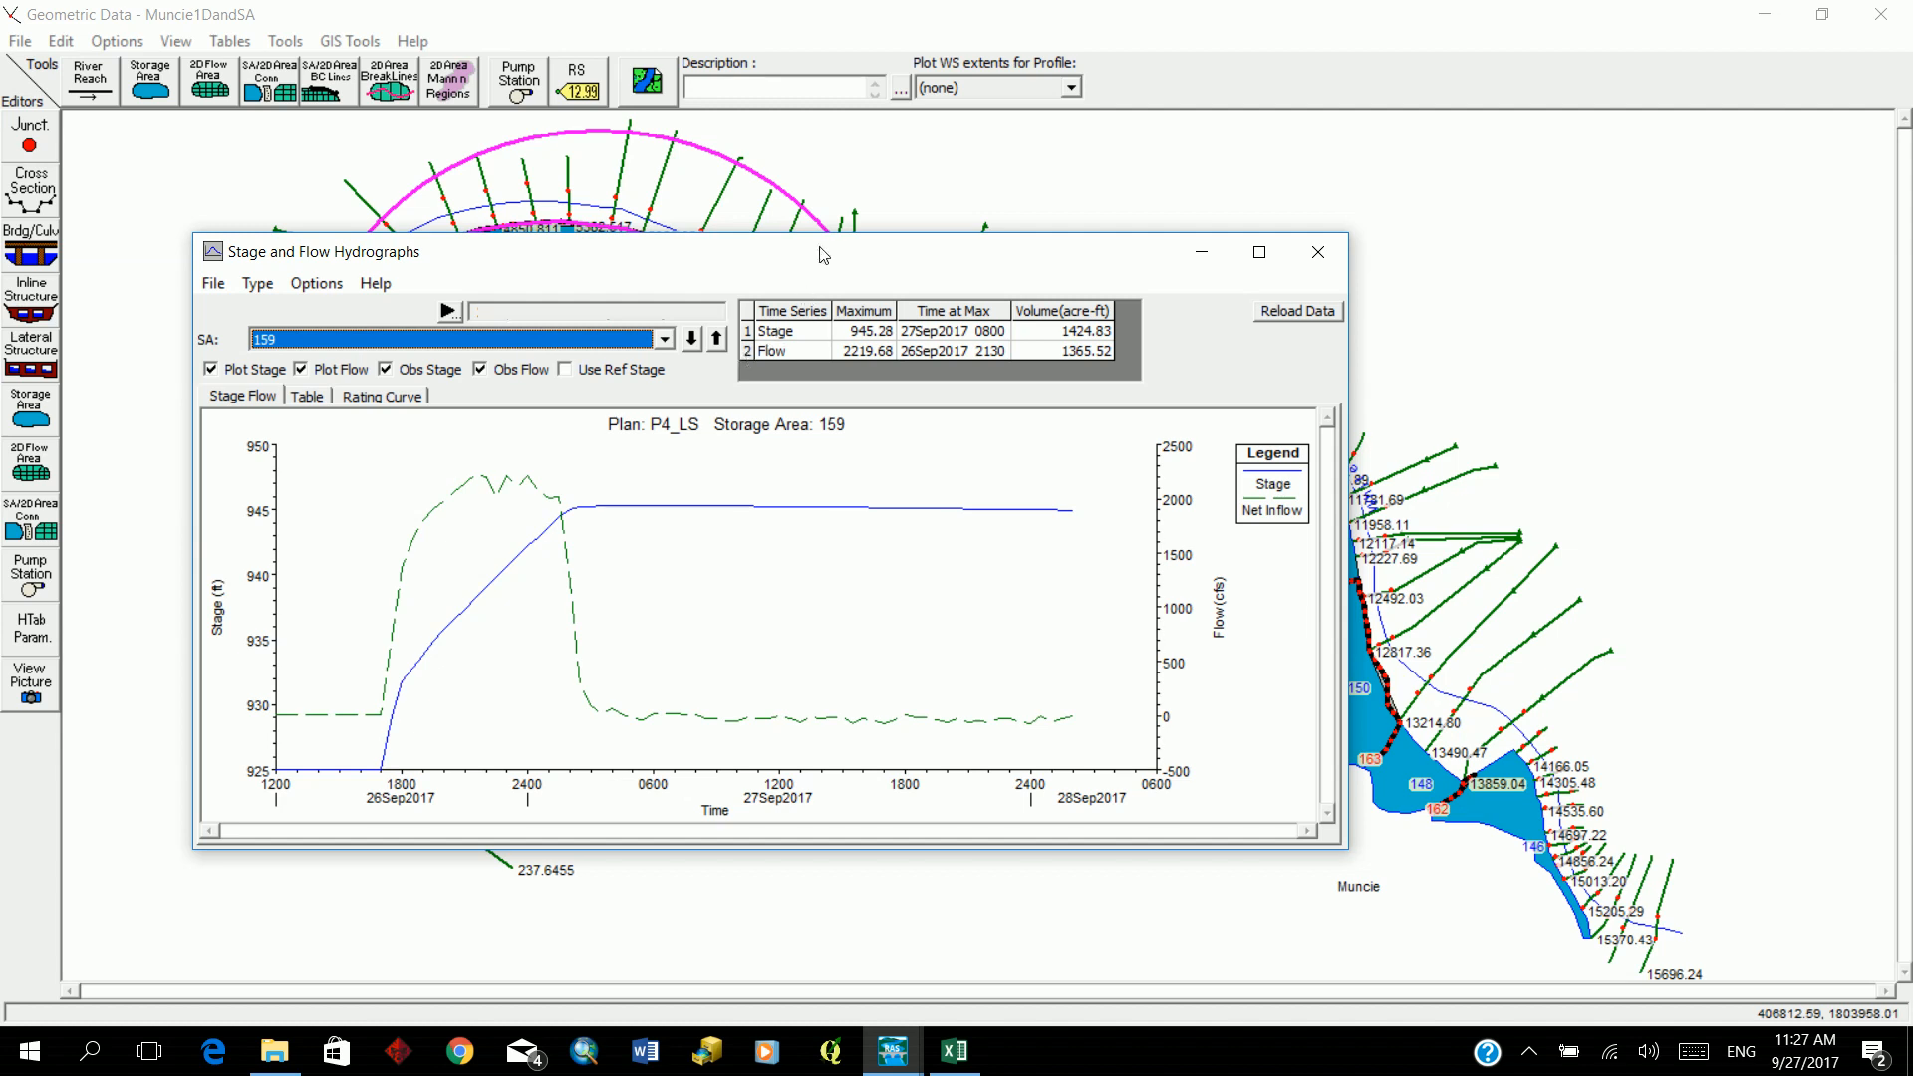
drag(822, 252, 901, 818)
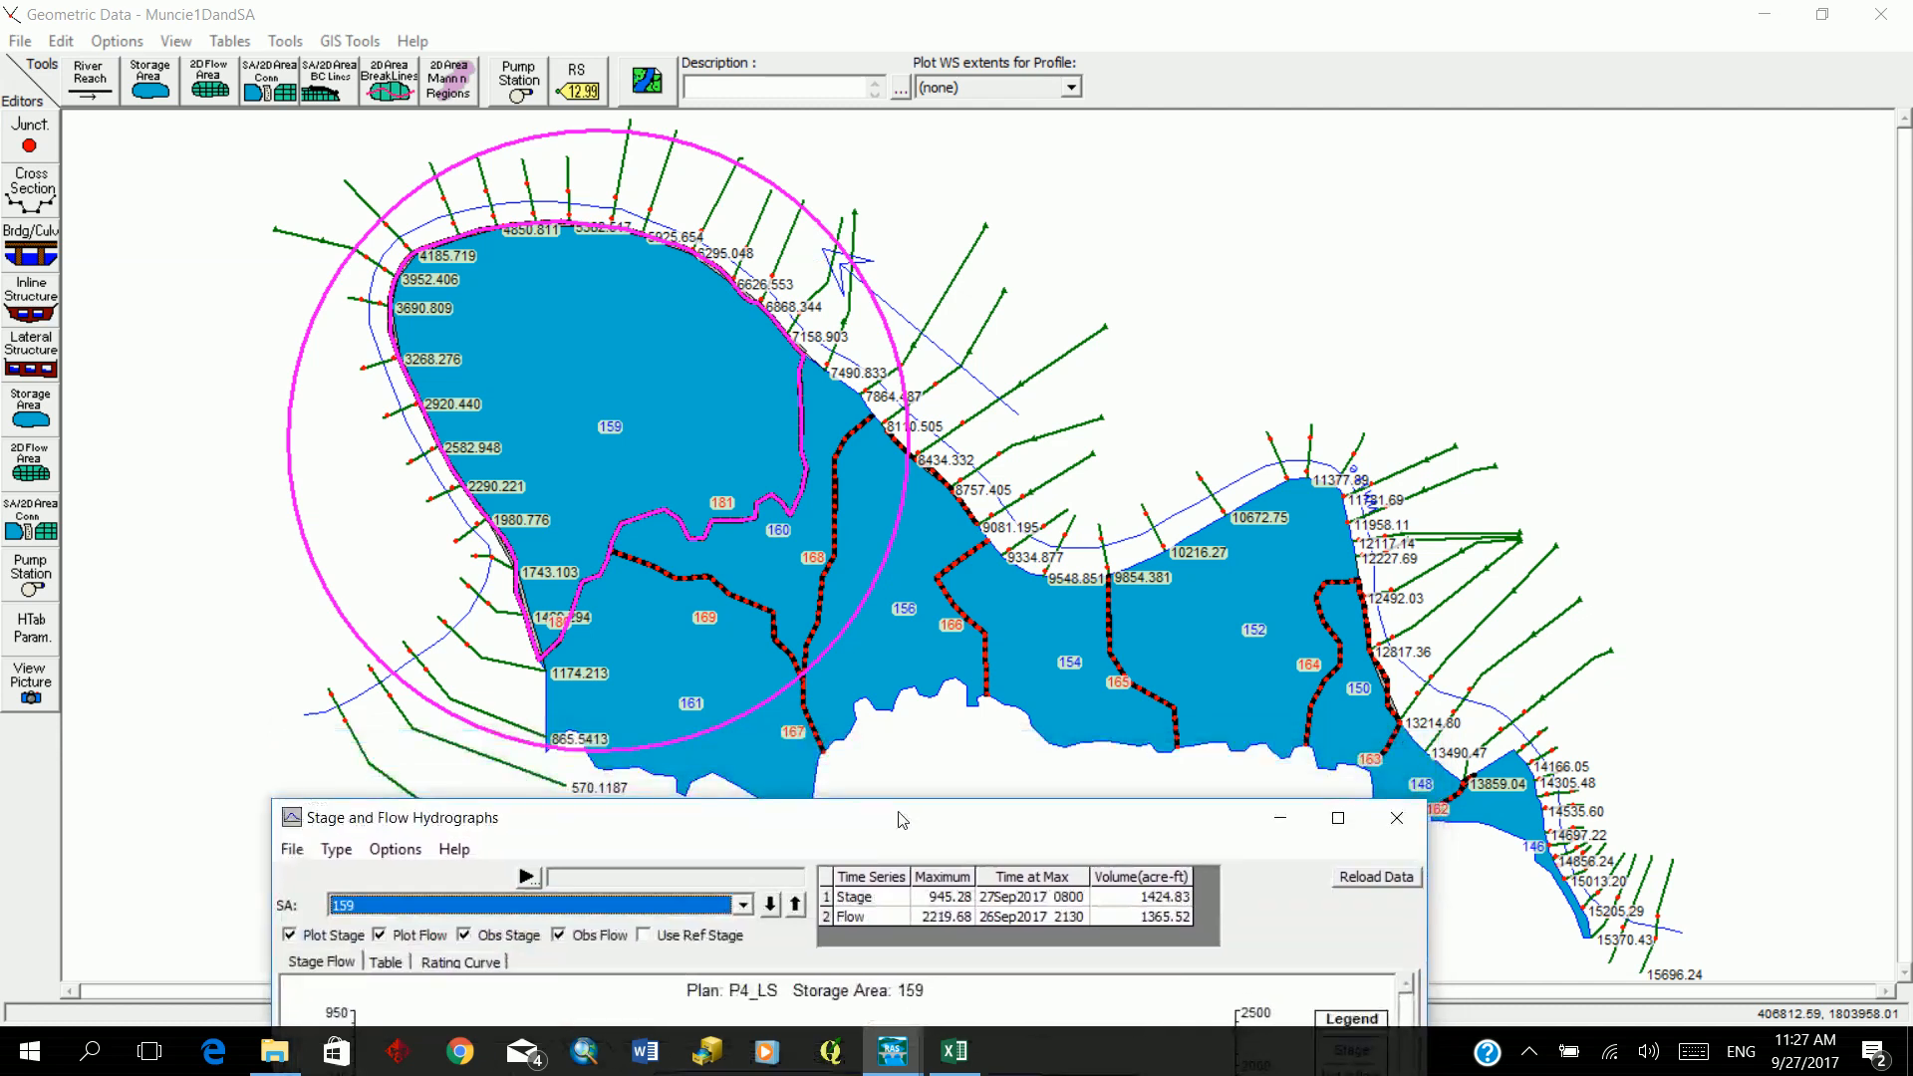
Step: Identify storage areas 161 and 159 on the map and compare area 159 with its stage and flow hydrograph
right_click(776, 768)
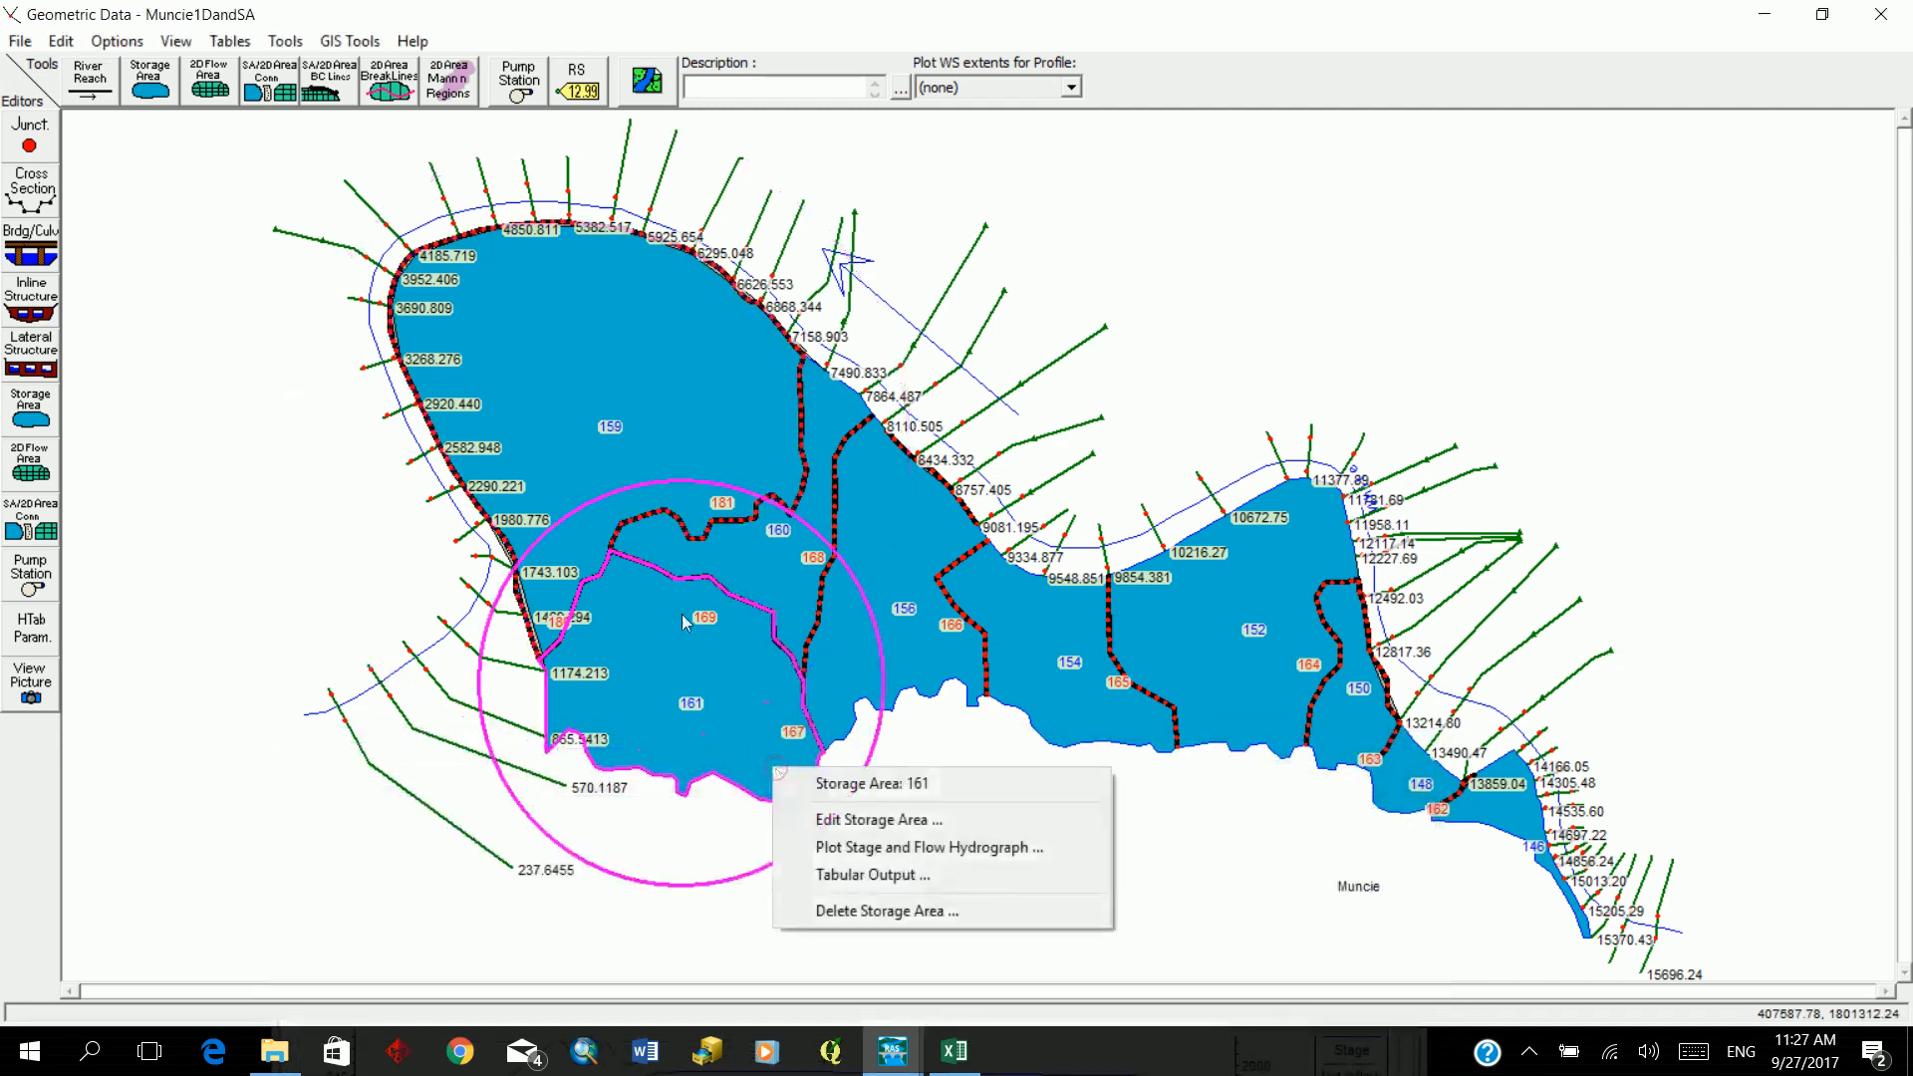
right_click(613, 439)
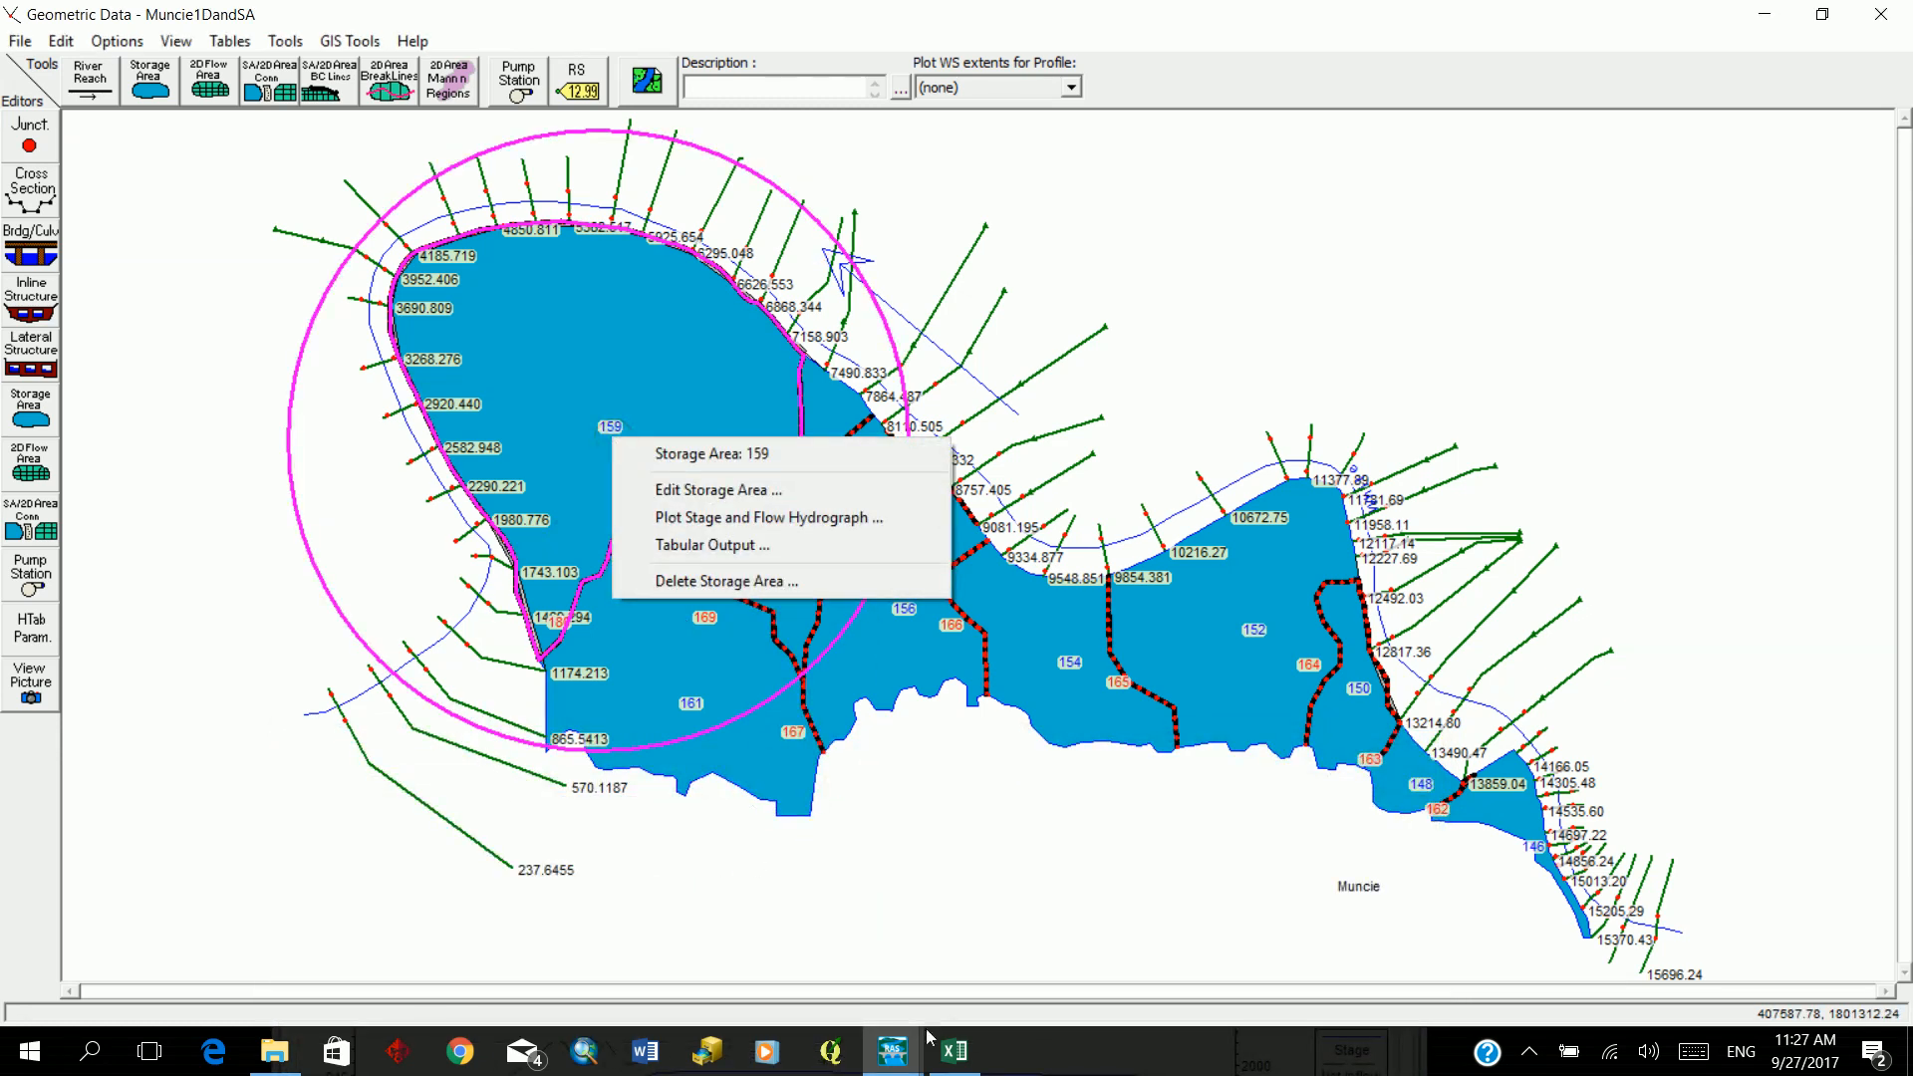
mouse_move(909, 1064)
click(1156, 934)
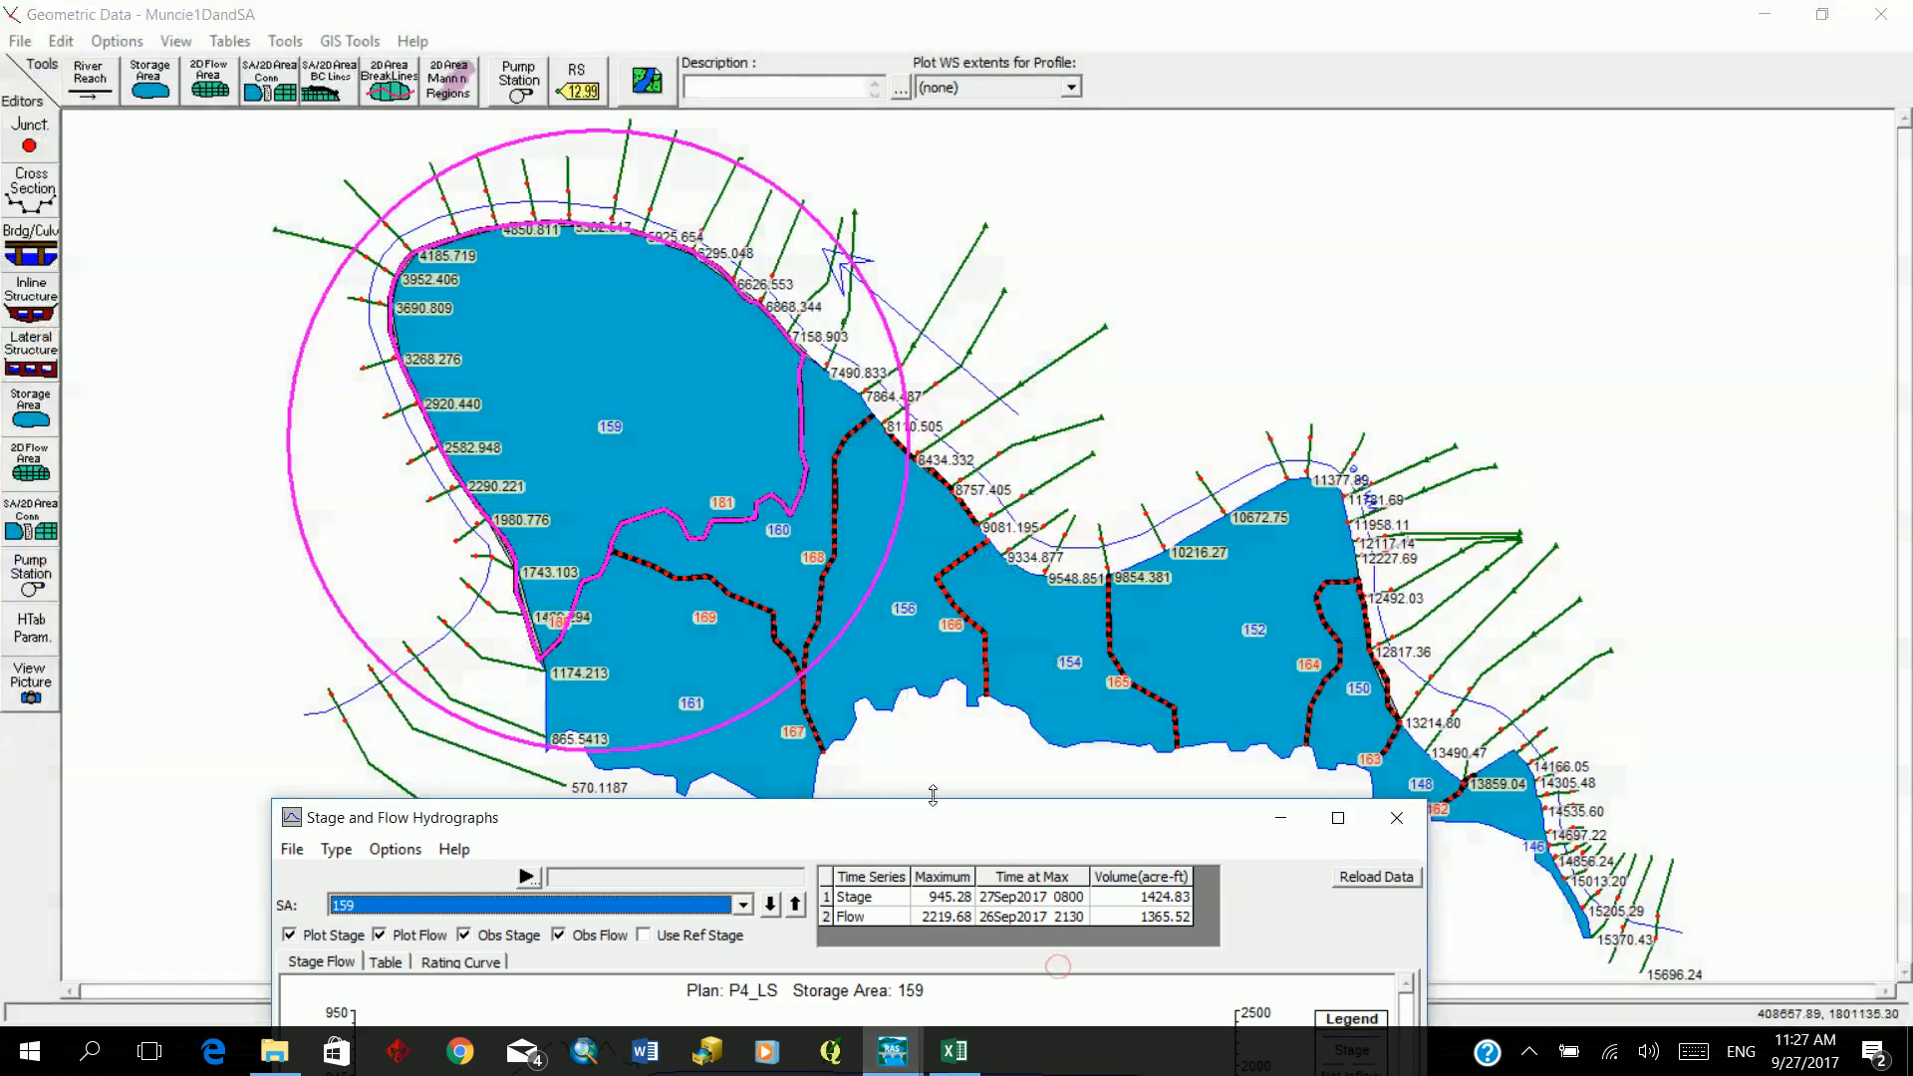
drag(916, 813, 861, 254)
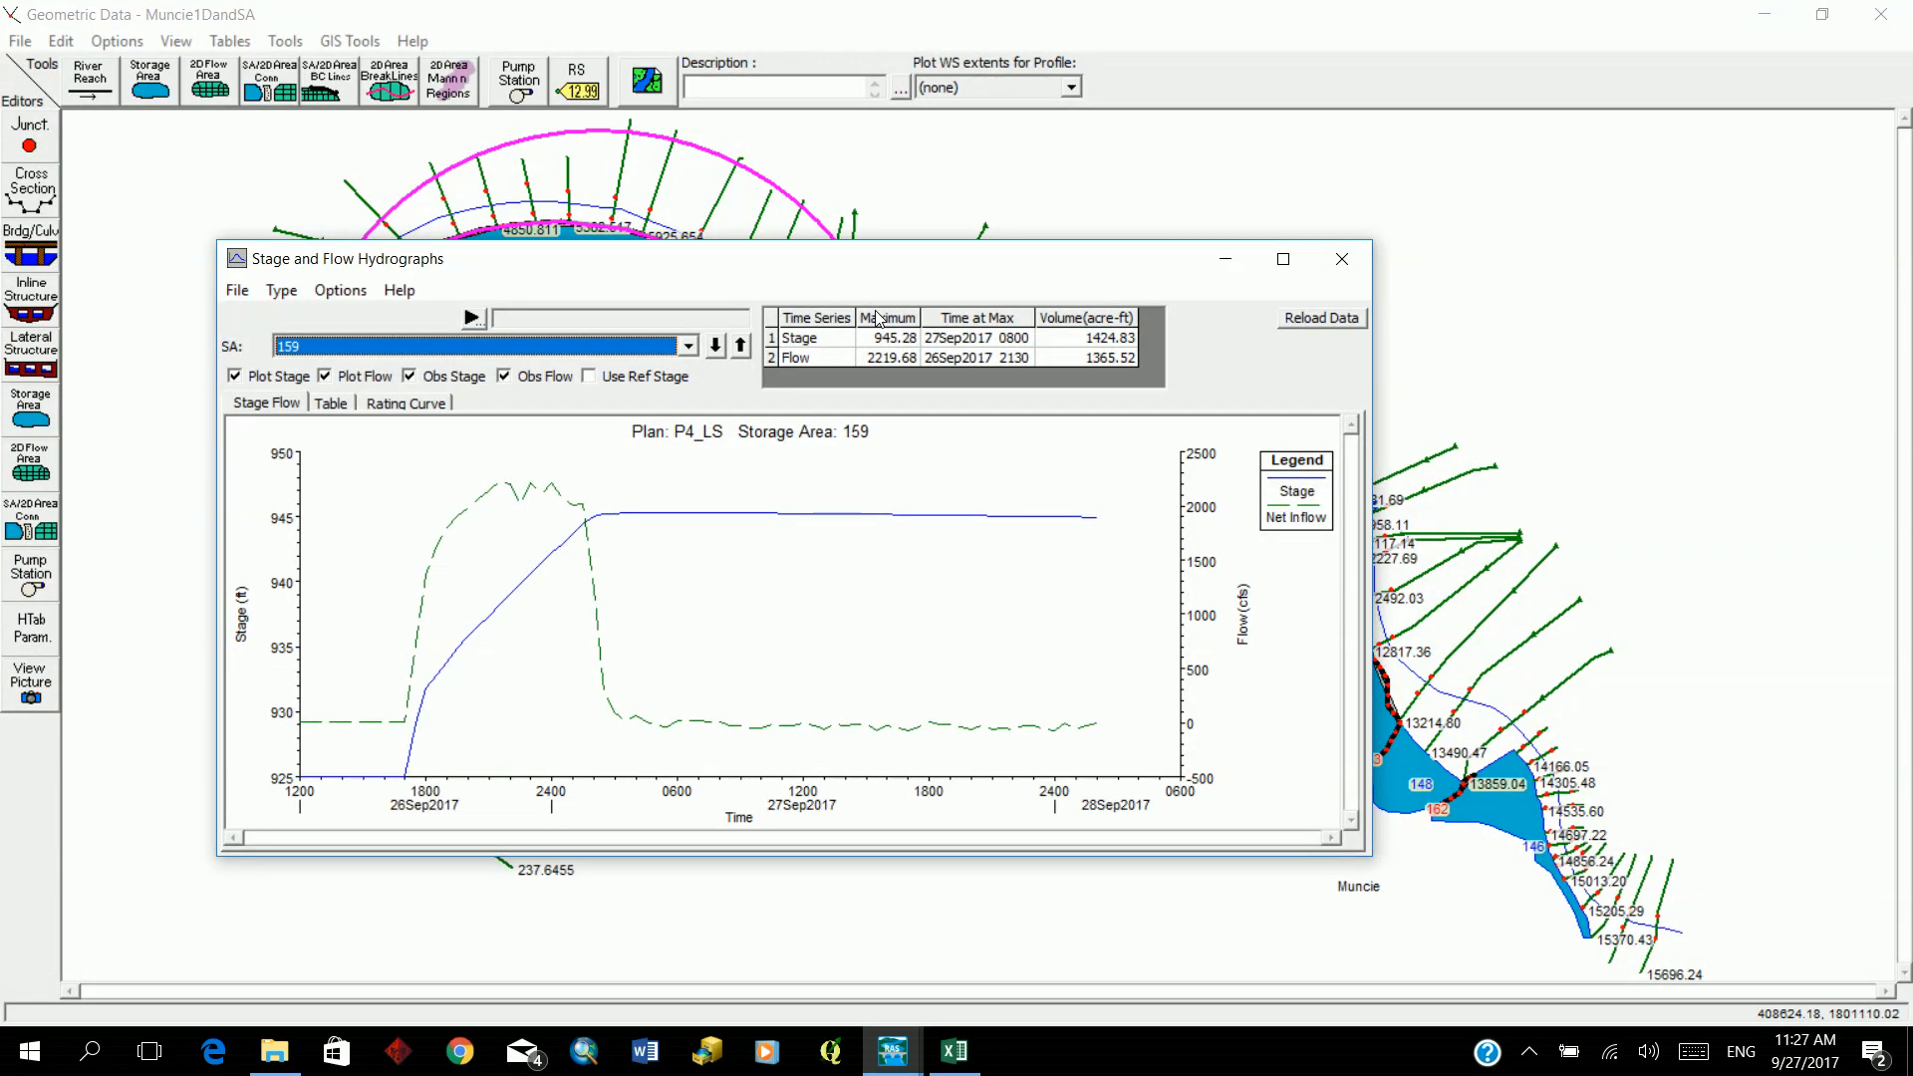
drag(885, 271, 832, 837)
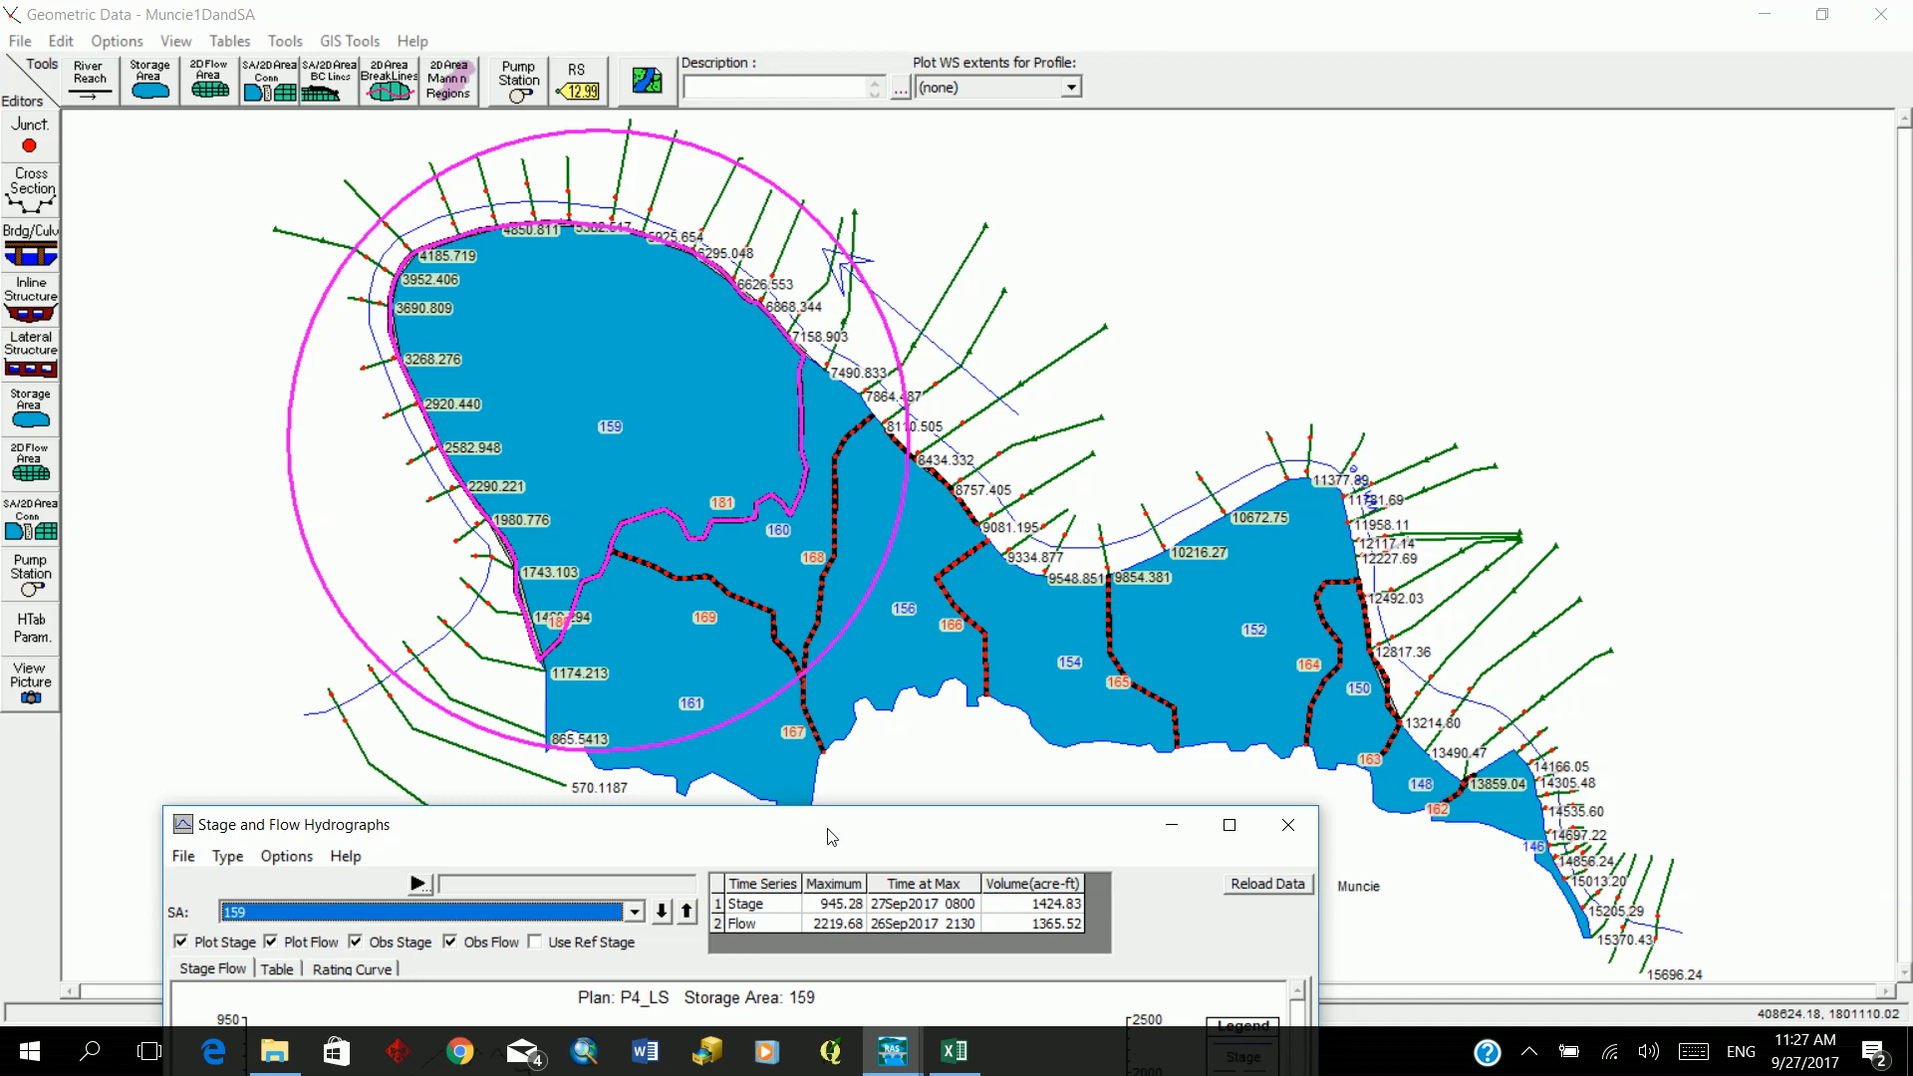
Step: Reposition the hydrograph window to examine the surrounding storage areas and connections on the map, then bring area 159's full stage and net inflow plot into view
drag(832, 837, 878, 796)
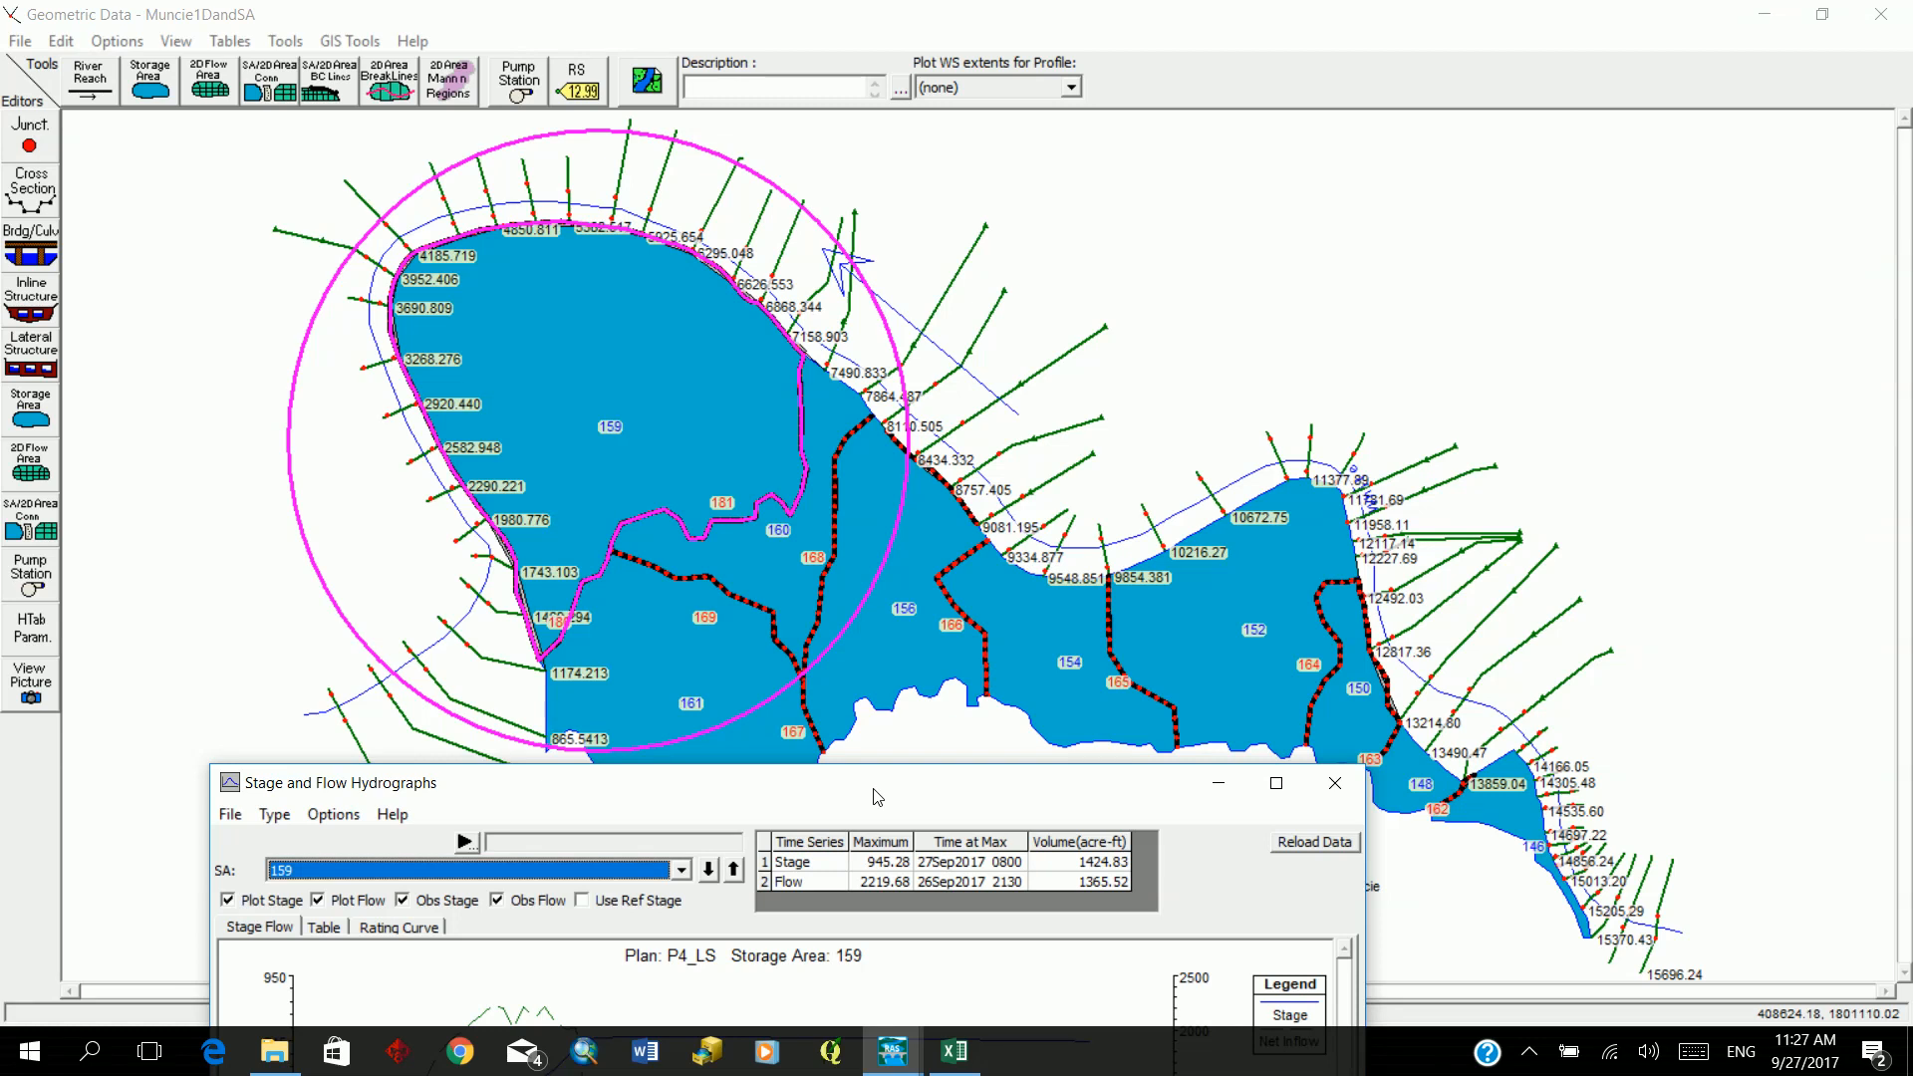
drag(876, 796, 958, 565)
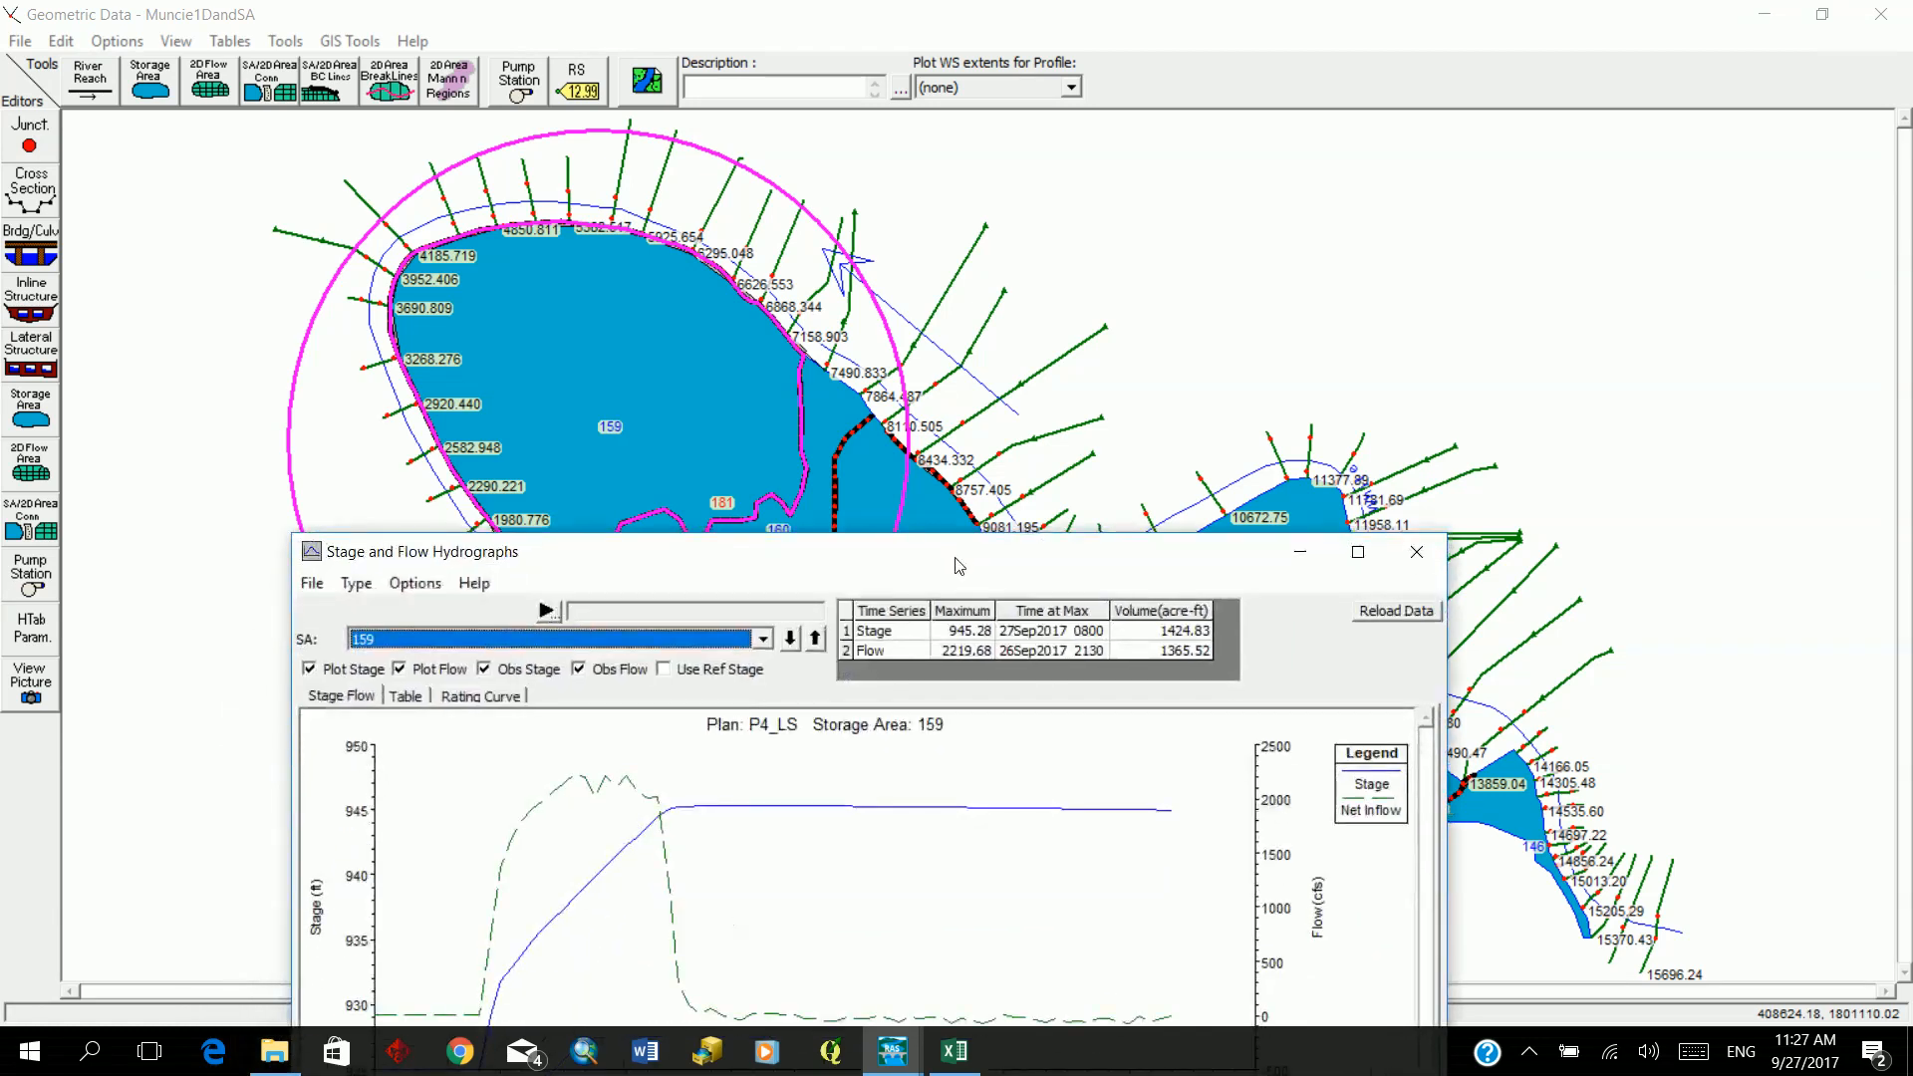
drag(958, 565, 934, 649)
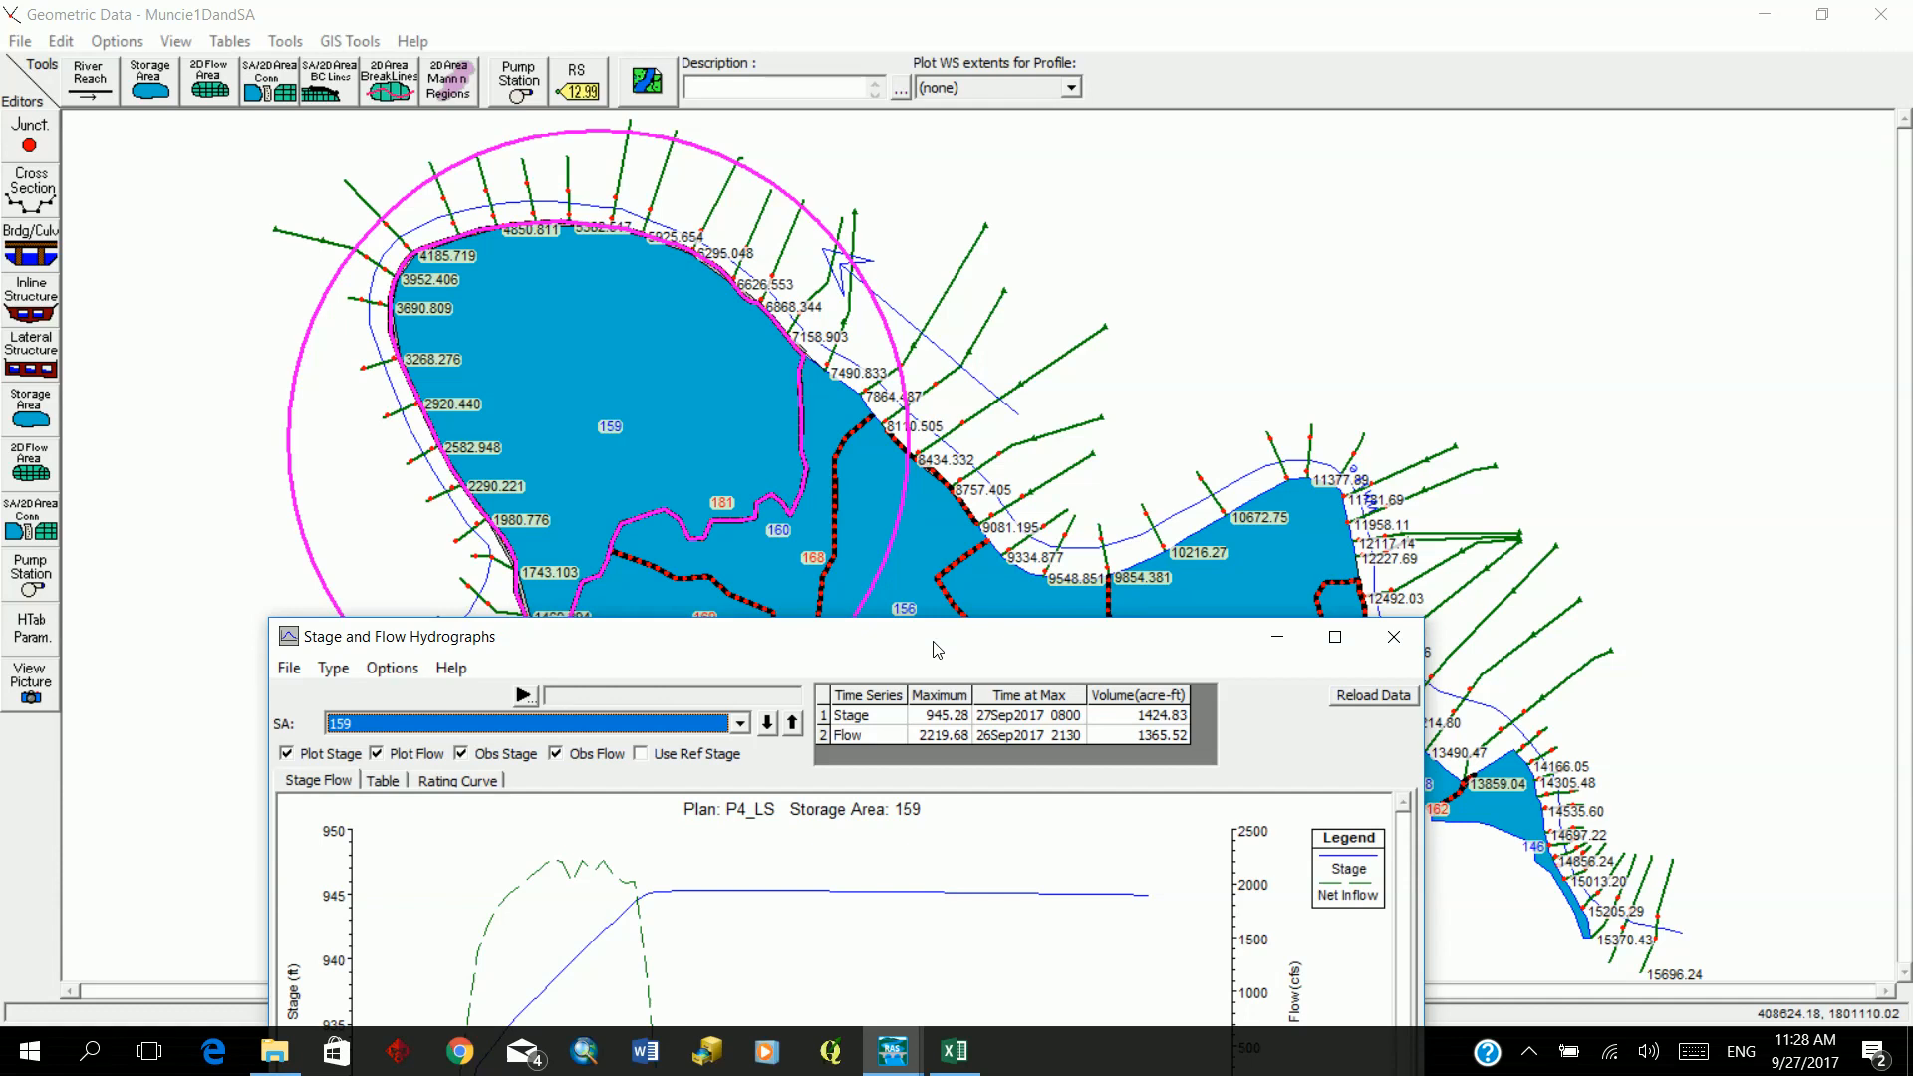
drag(934, 650, 810, 977)
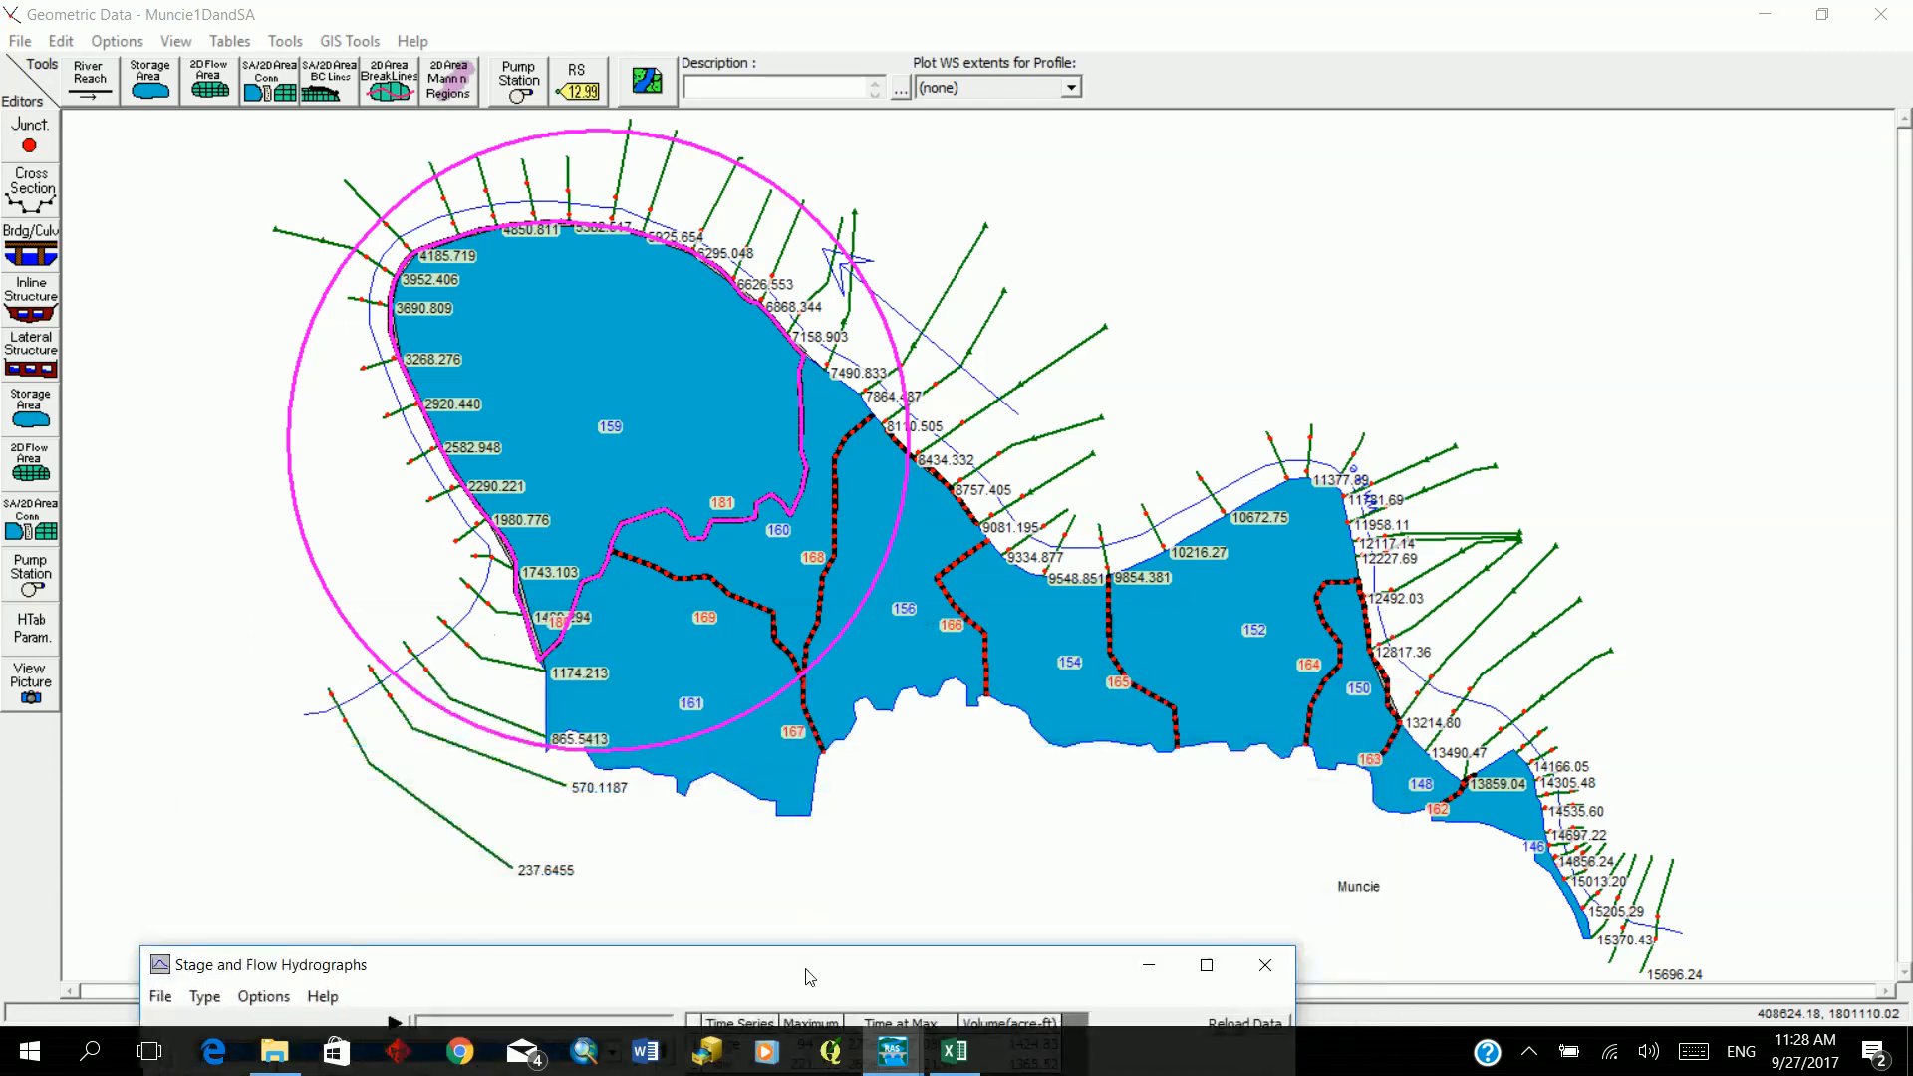
drag(809, 977, 866, 889)
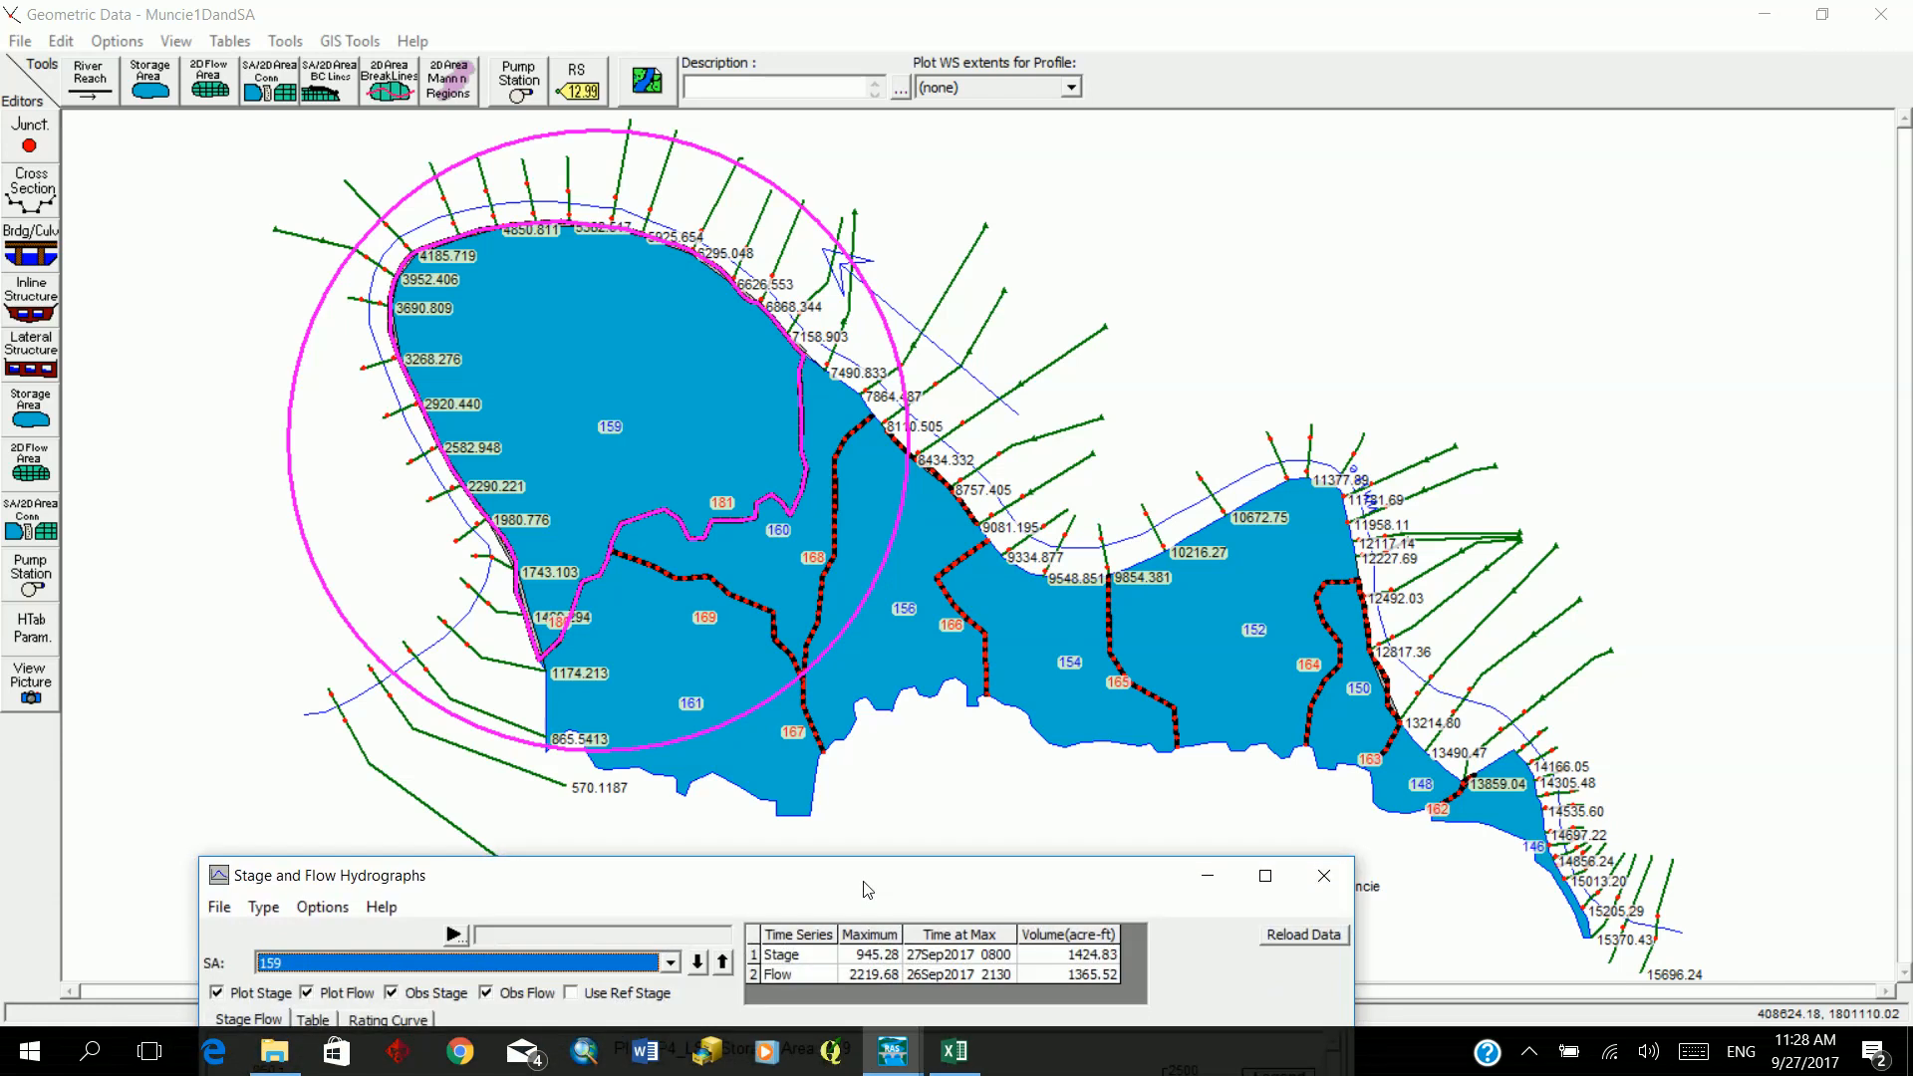
drag(867, 888, 856, 322)
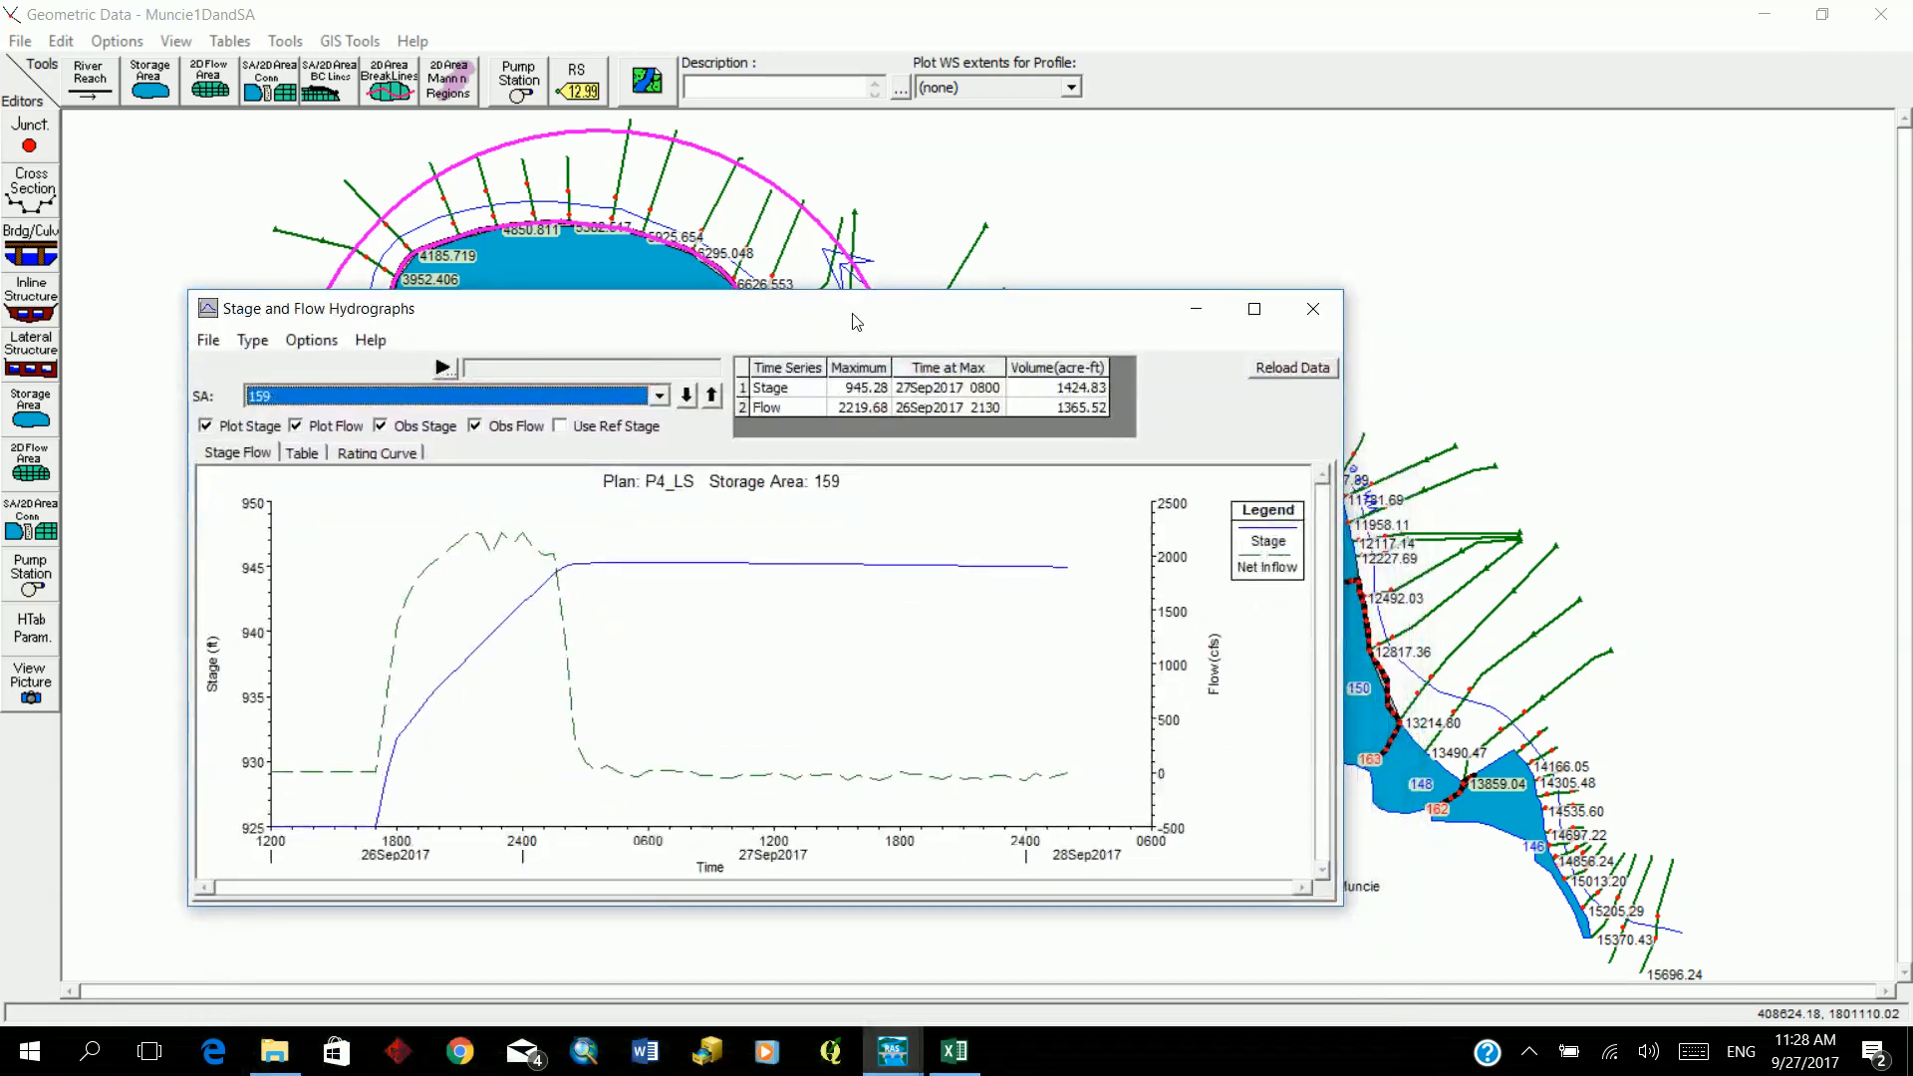